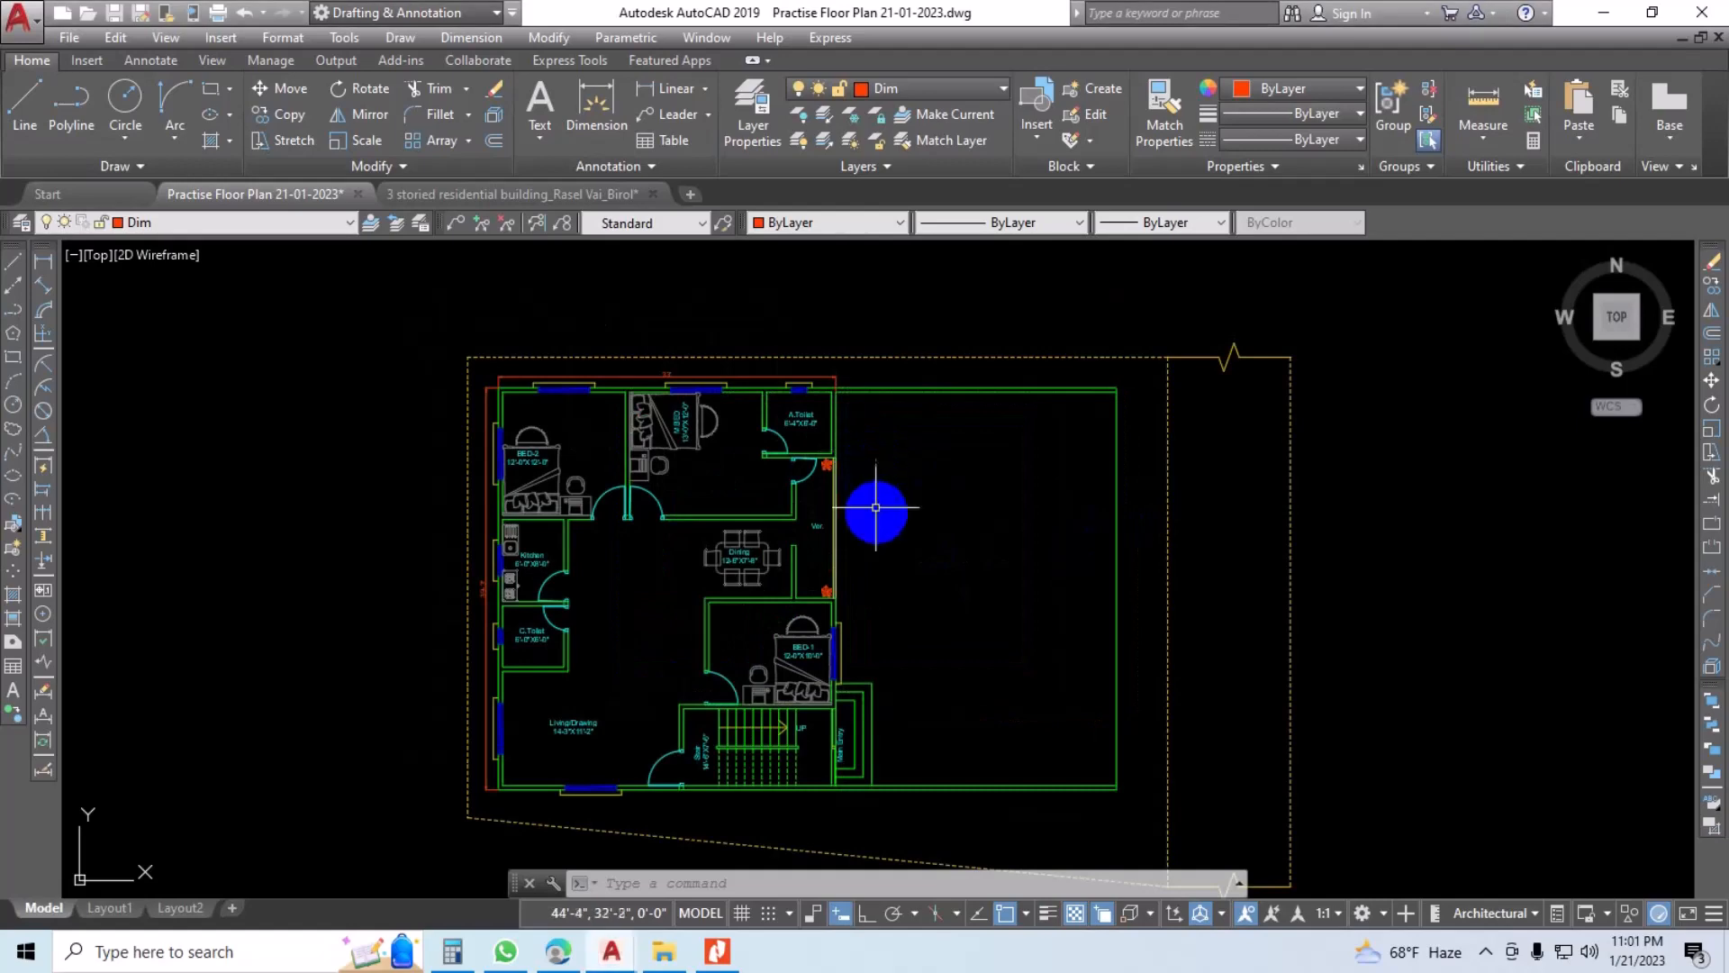
# Step: Examine the floor plan's room layout, from the bedrooms and kitchen to the living area, stair and main entry
pyautogui.scroll(-3, 901, 586)
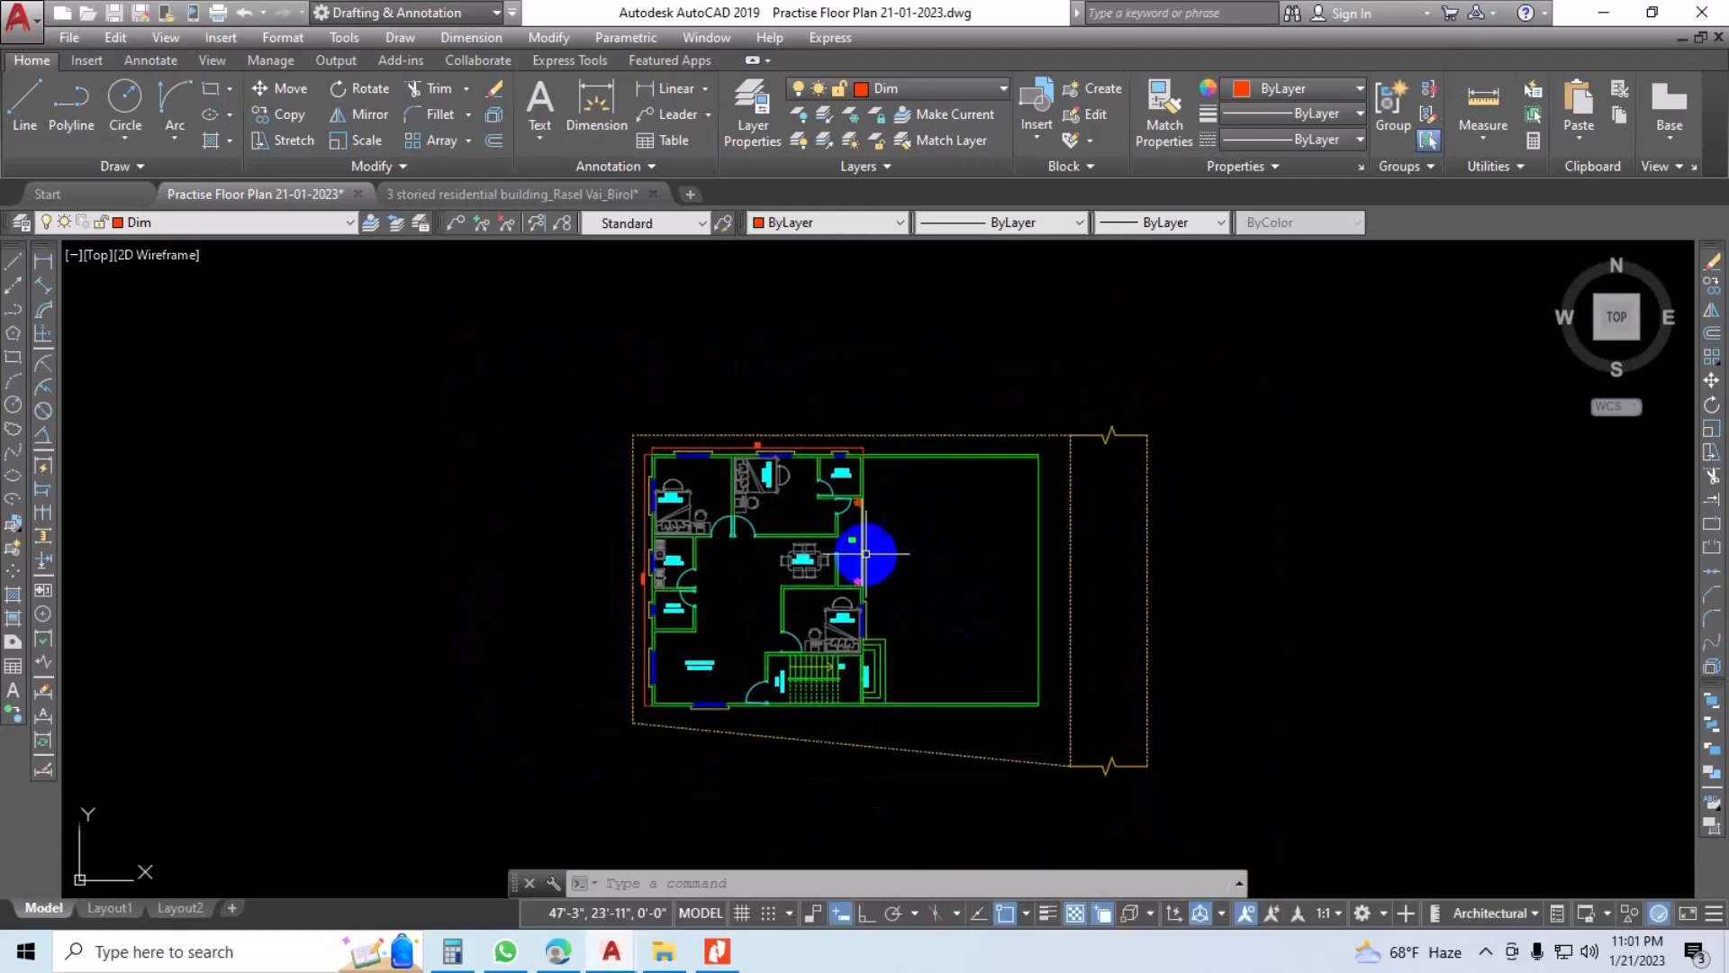
pyautogui.scroll(3, 896, 565)
pyautogui.scroll(-3, 880, 541)
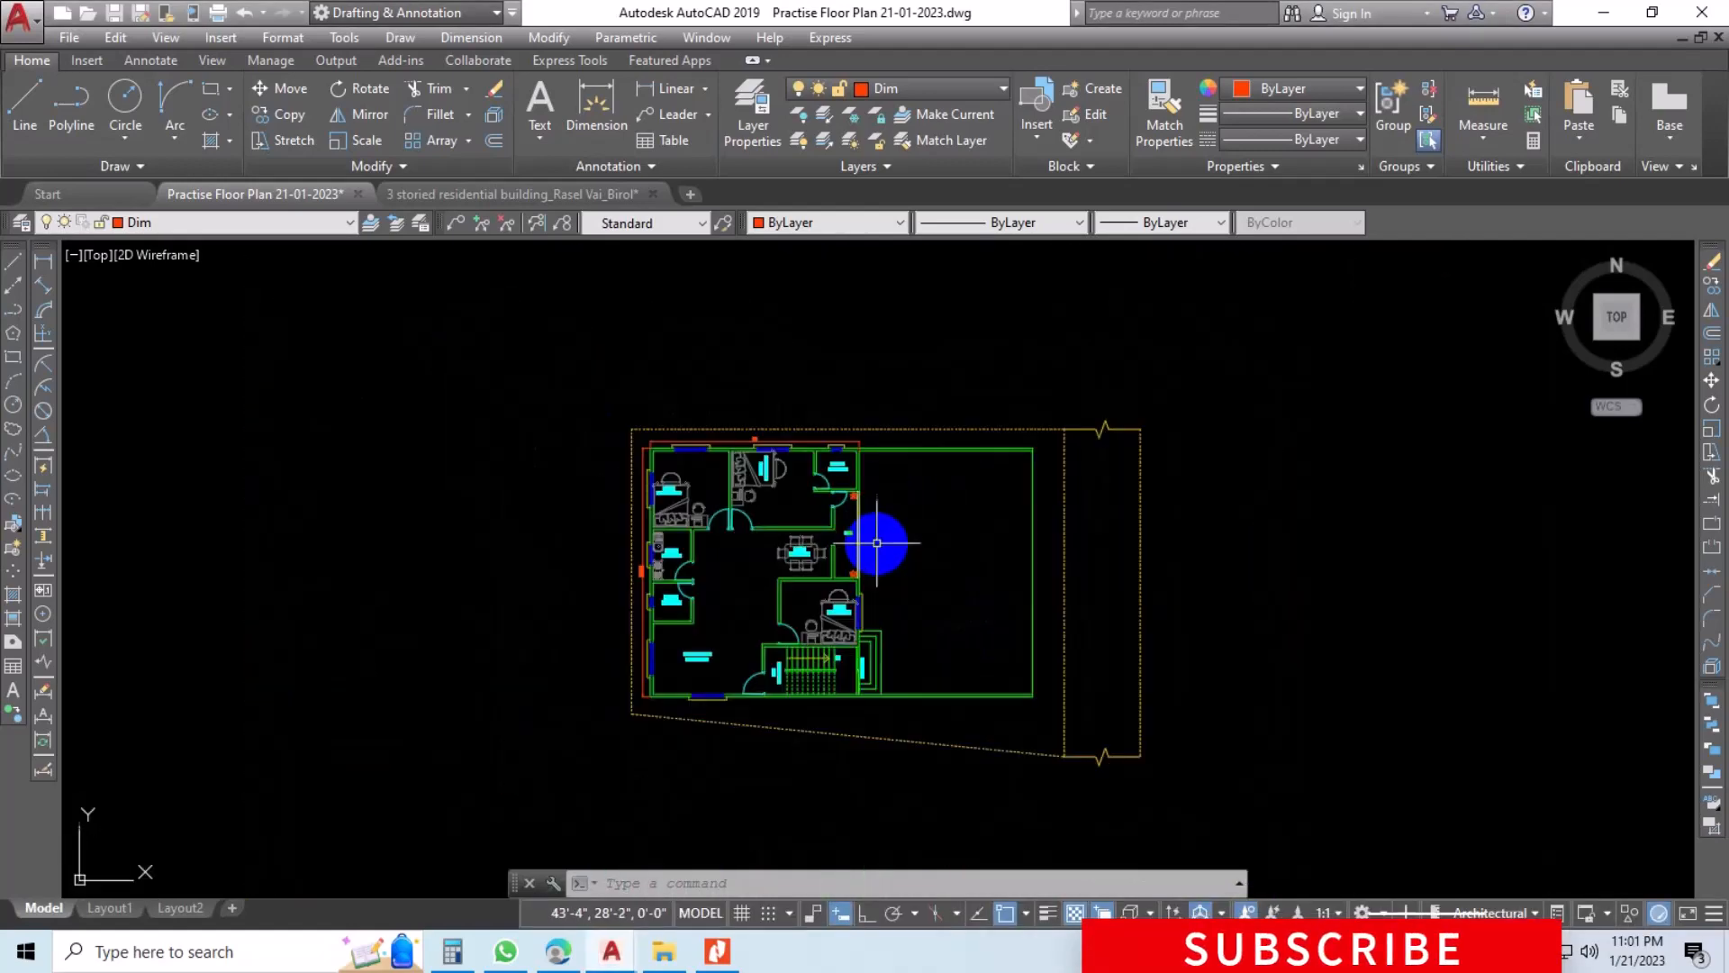
pyautogui.moveTo(880, 540); pyautogui.dragTo(774, 445, button='middle')
pyautogui.scroll(2, 657, 540)
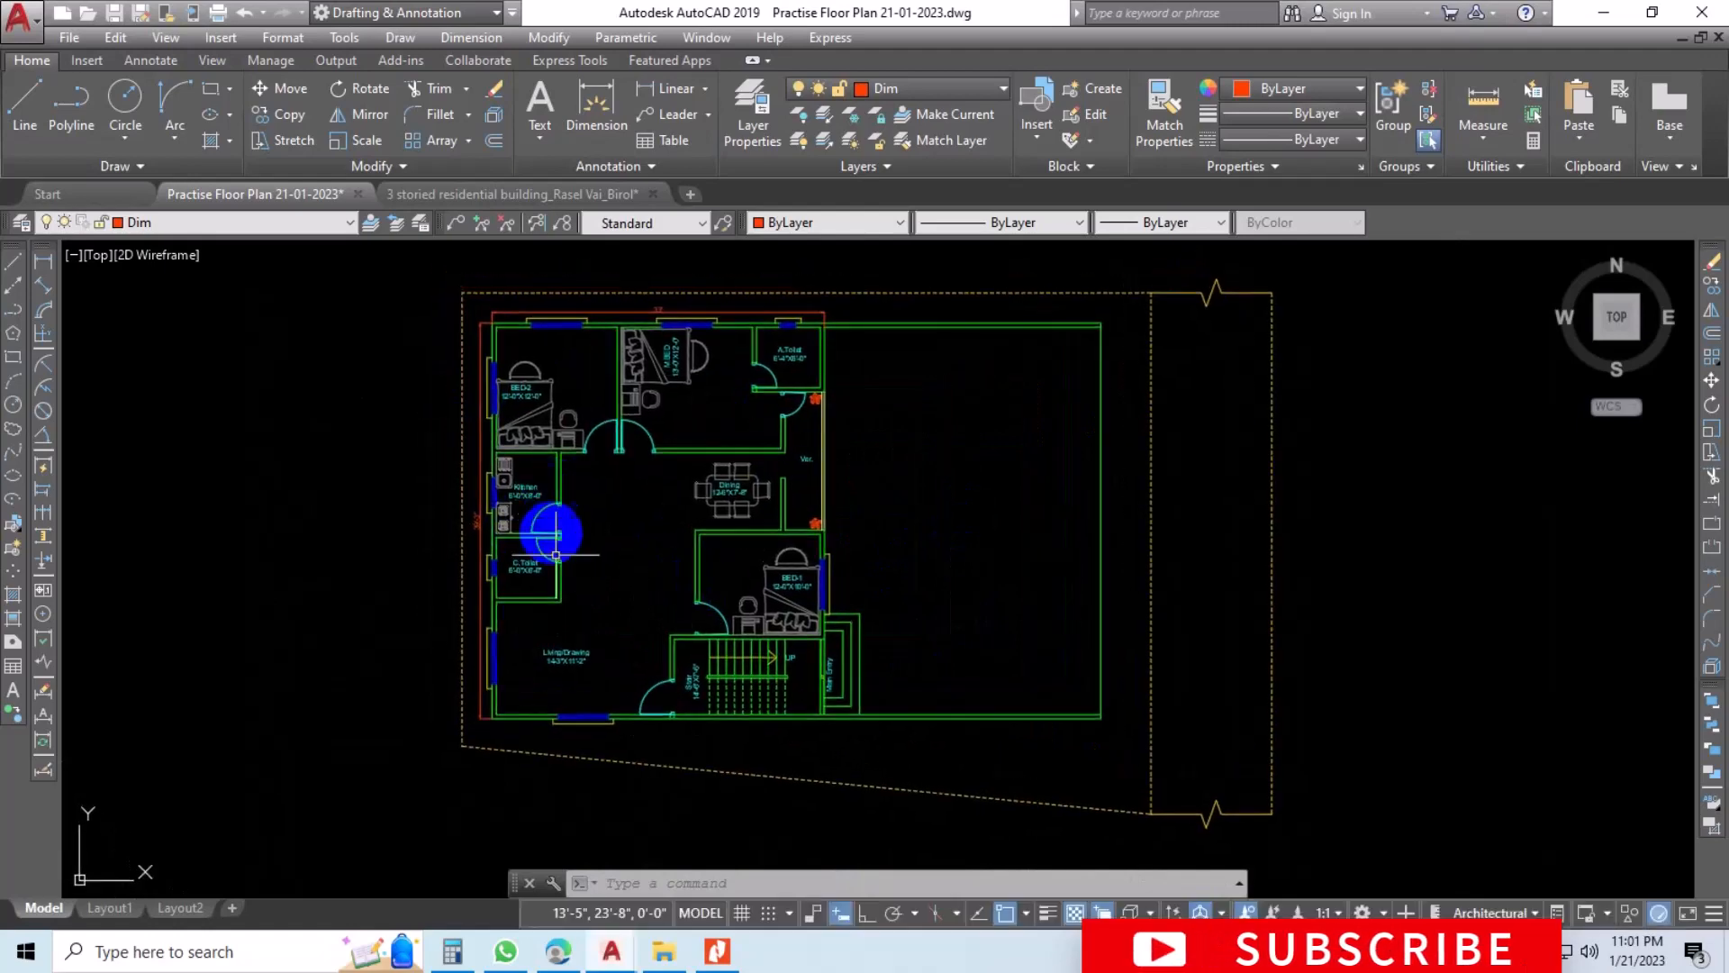
pyautogui.scroll(4, 541, 598)
pyautogui.scroll(-2, 498, 502)
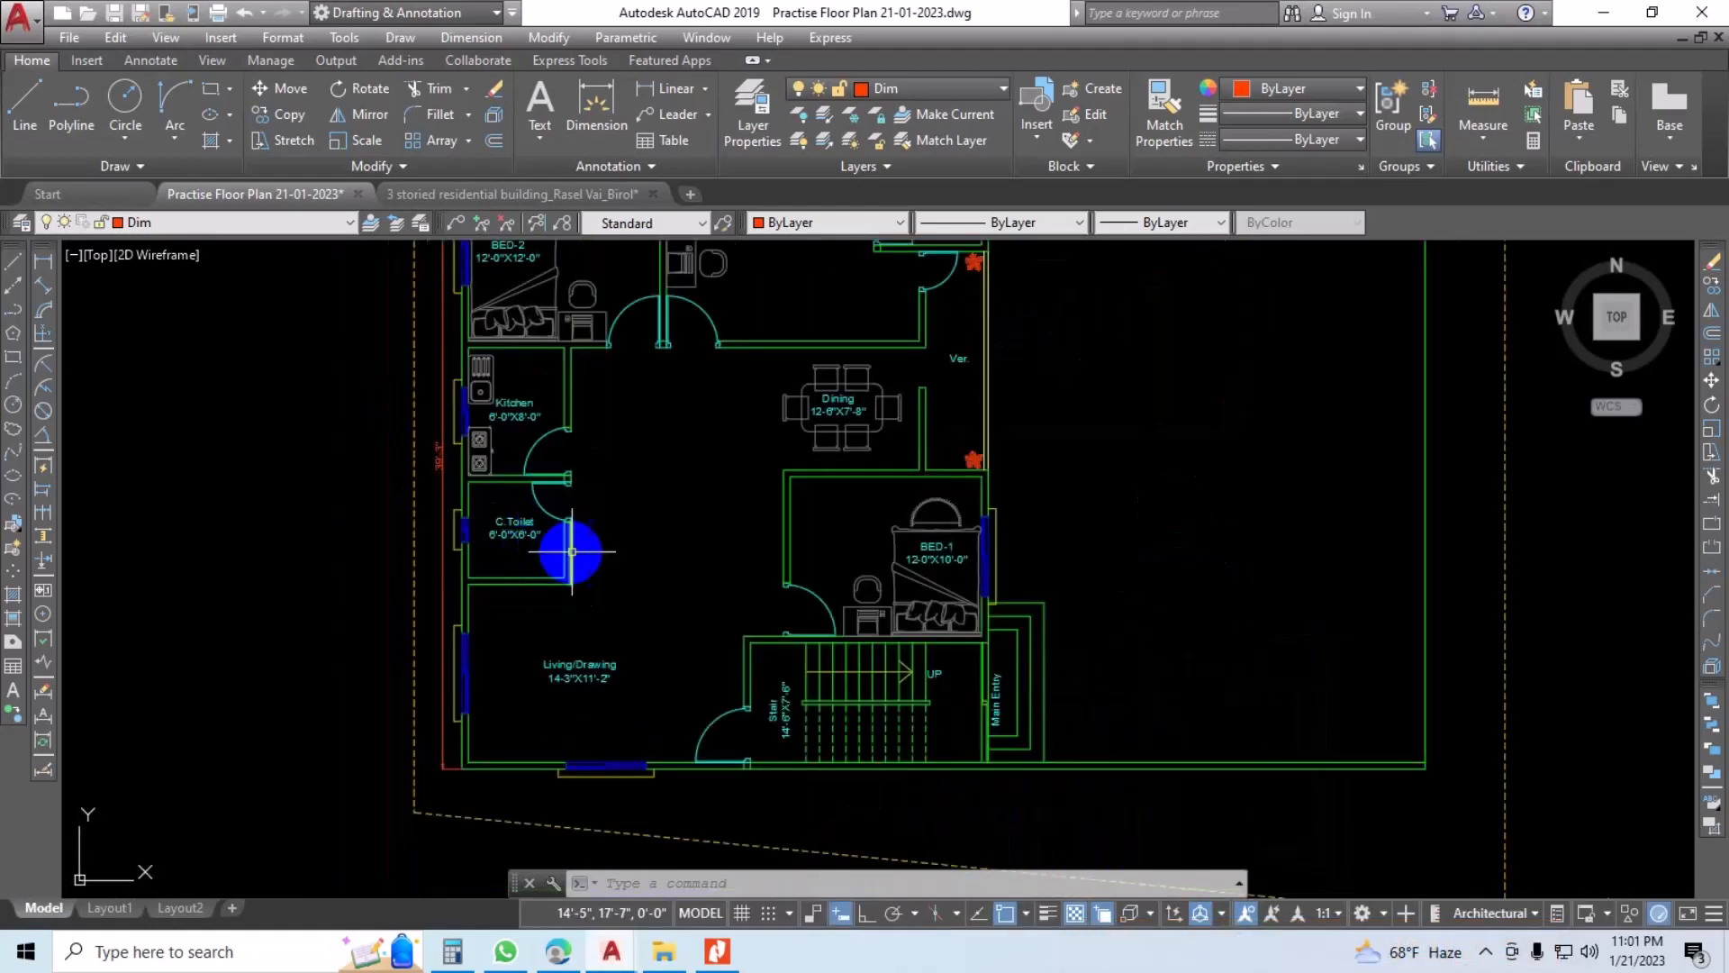
pyautogui.scroll(-5, 823, 463)
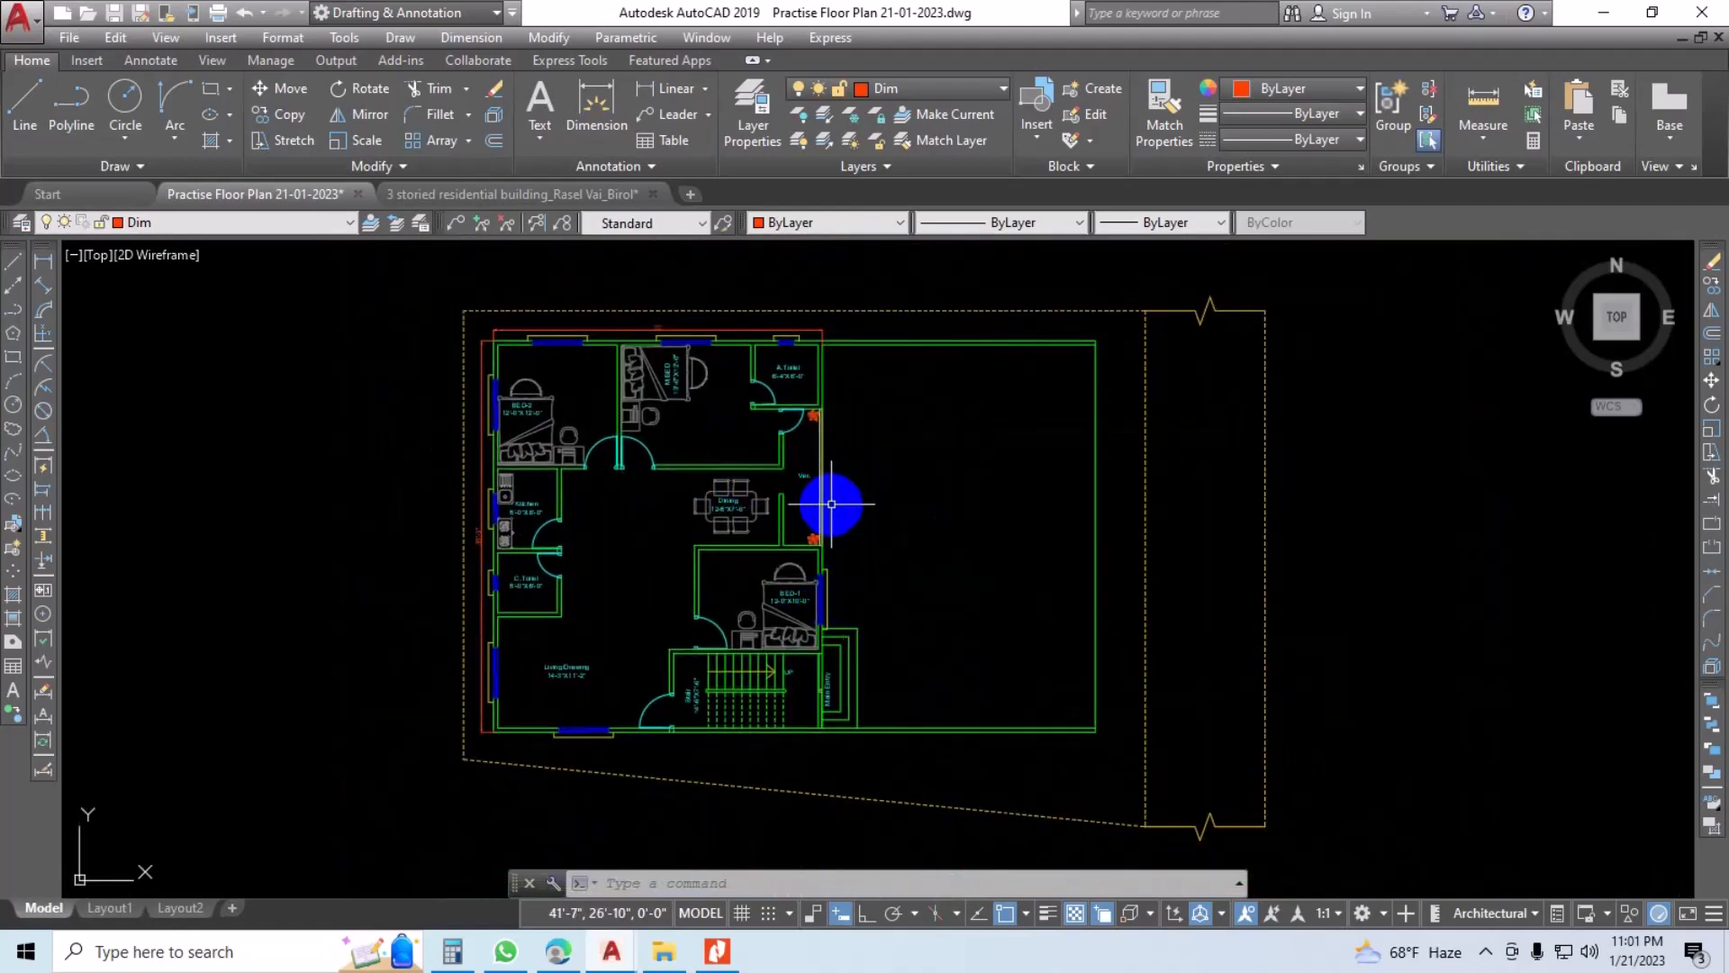
pyautogui.moveTo(797, 519); pyautogui.dragTo(788, 524, button='middle')
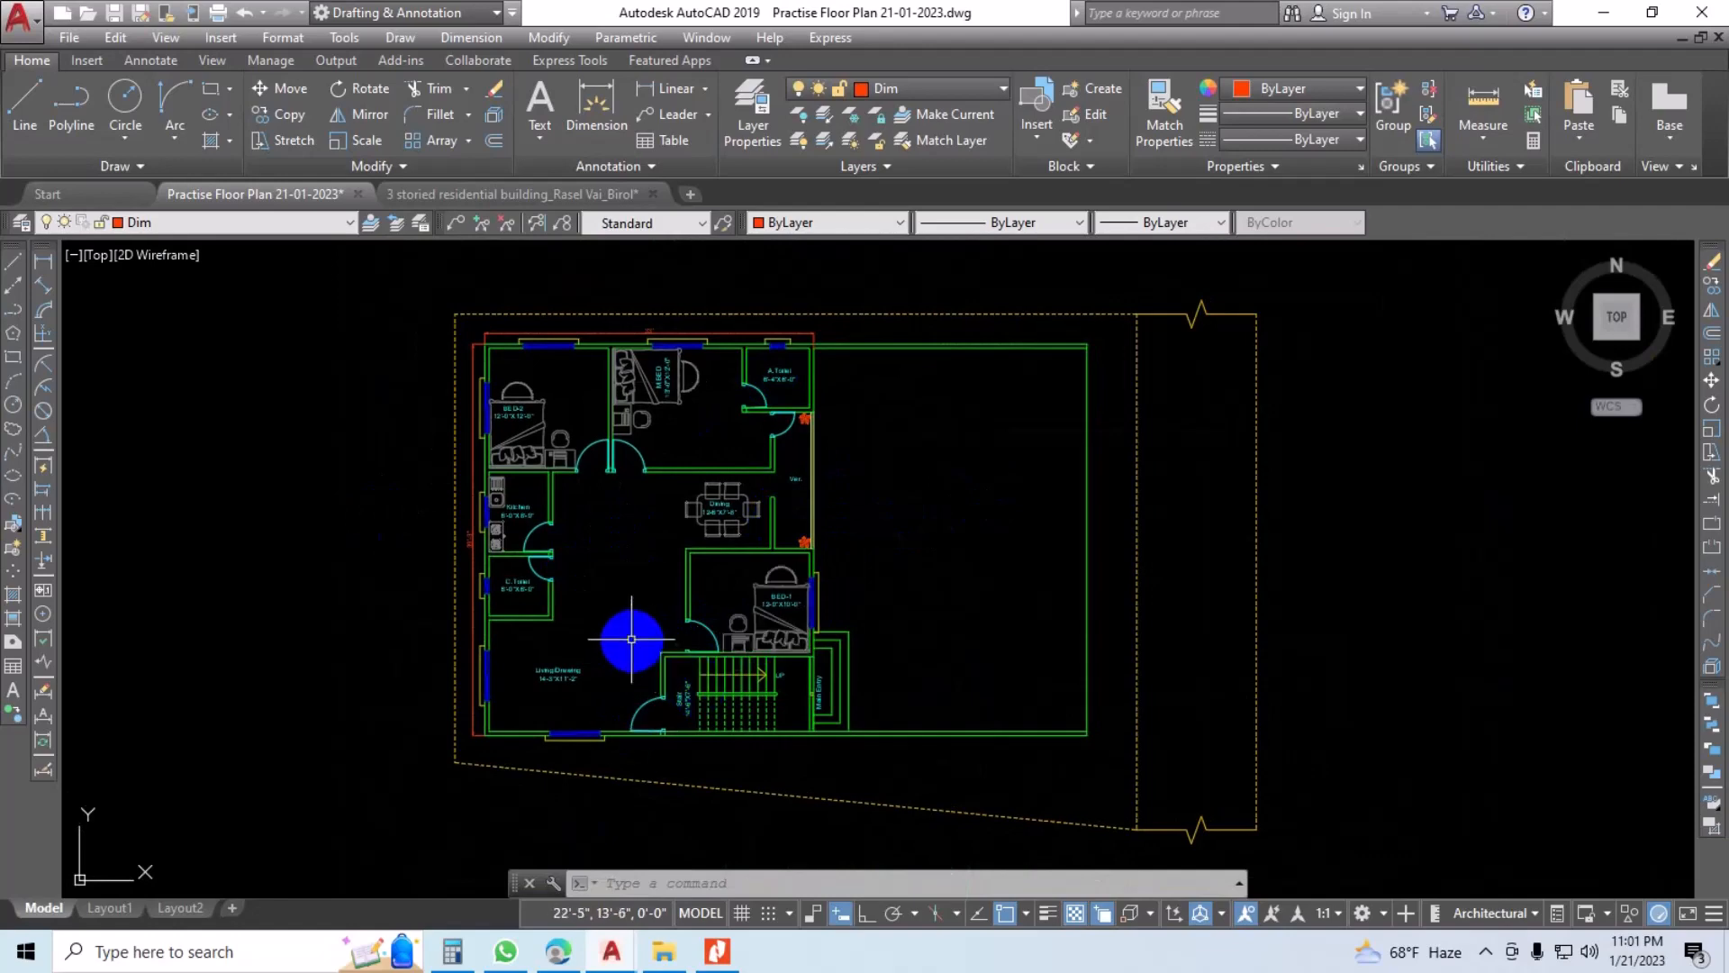
pyautogui.moveTo(631, 639); pyautogui.dragTo(603, 618, button='middle')
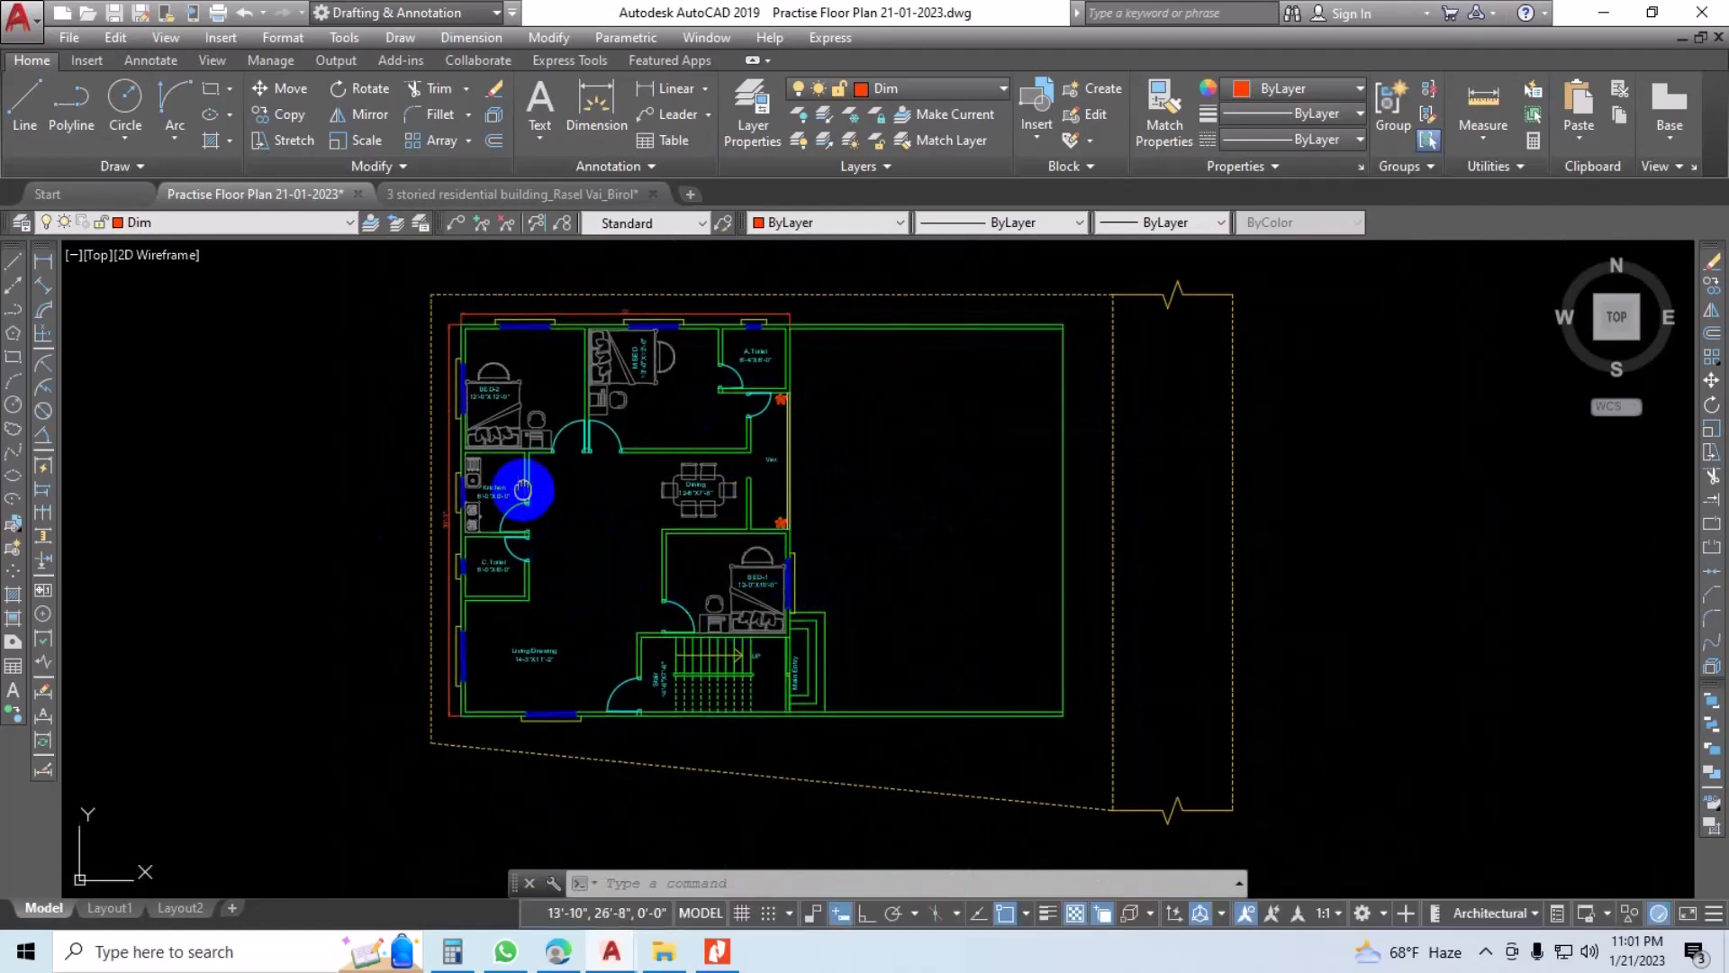
pyautogui.moveTo(522, 489); pyautogui.dragTo(524, 516, button='middle')
pyautogui.scroll(2, 588, 611)
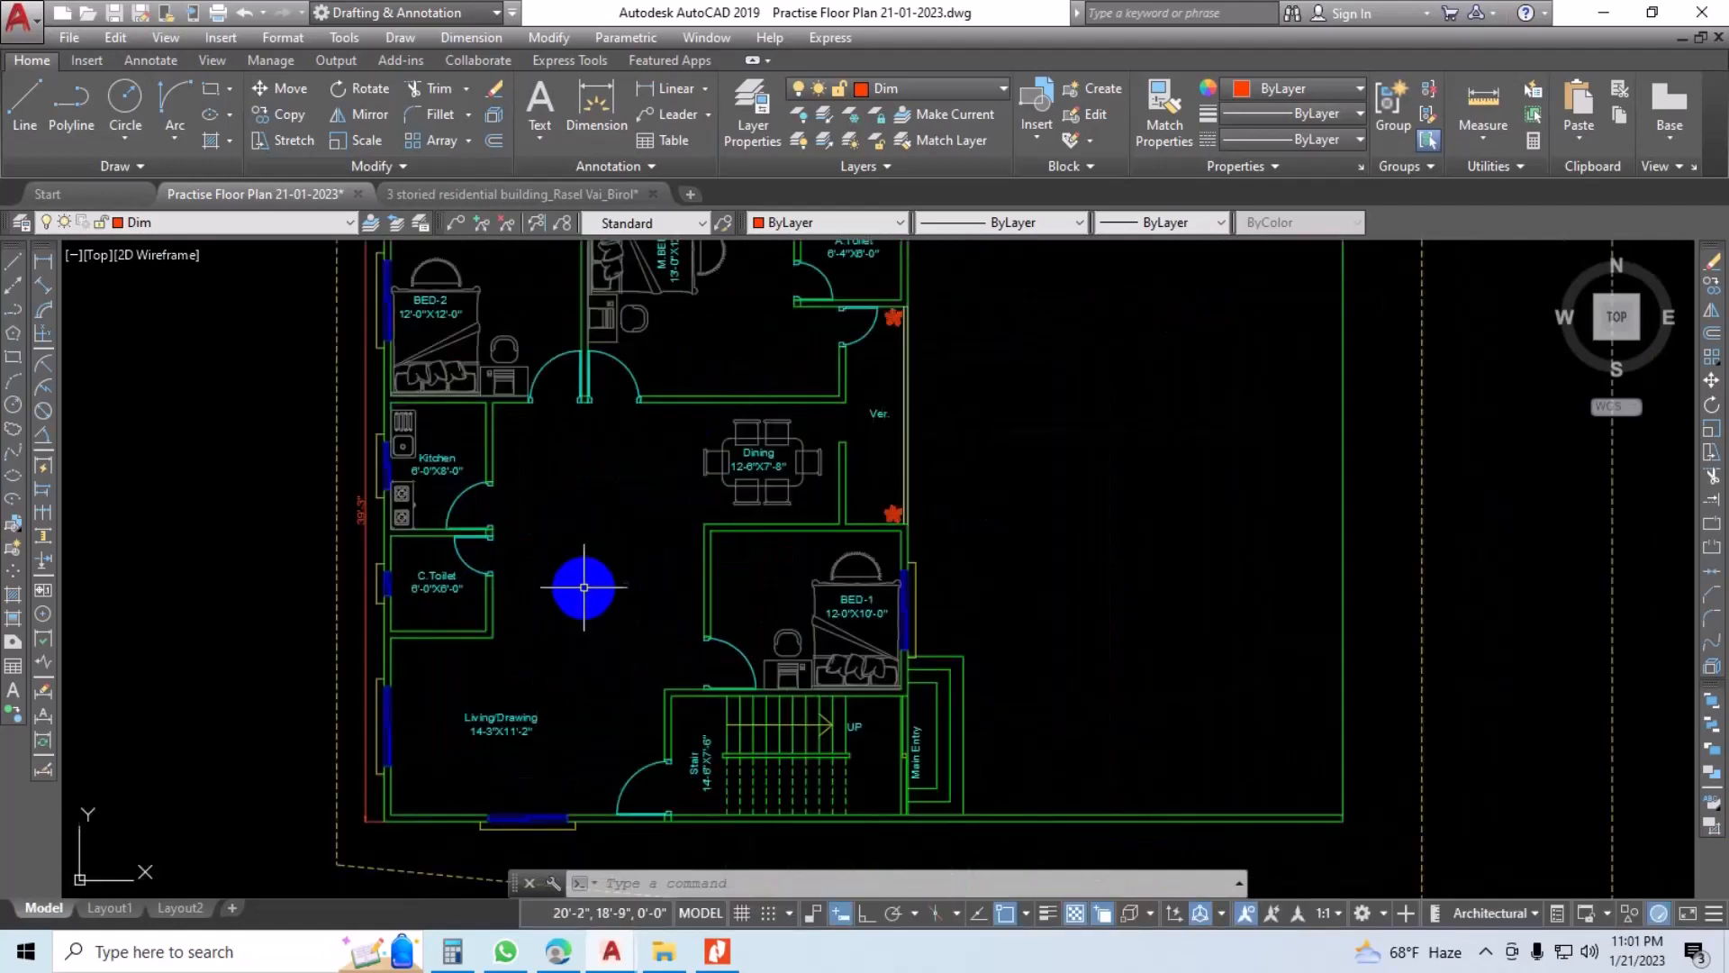
pyautogui.moveTo(579, 587)
pyautogui.mouseDown(button='middle')
pyautogui.moveTo(591, 629)
pyautogui.moveTo(556, 569)
pyautogui.mouseUp(button='middle')
pyautogui.scroll(-2, 590, 629)
pyautogui.scroll(2, 552, 571)
pyautogui.scroll(-2, 559, 580)
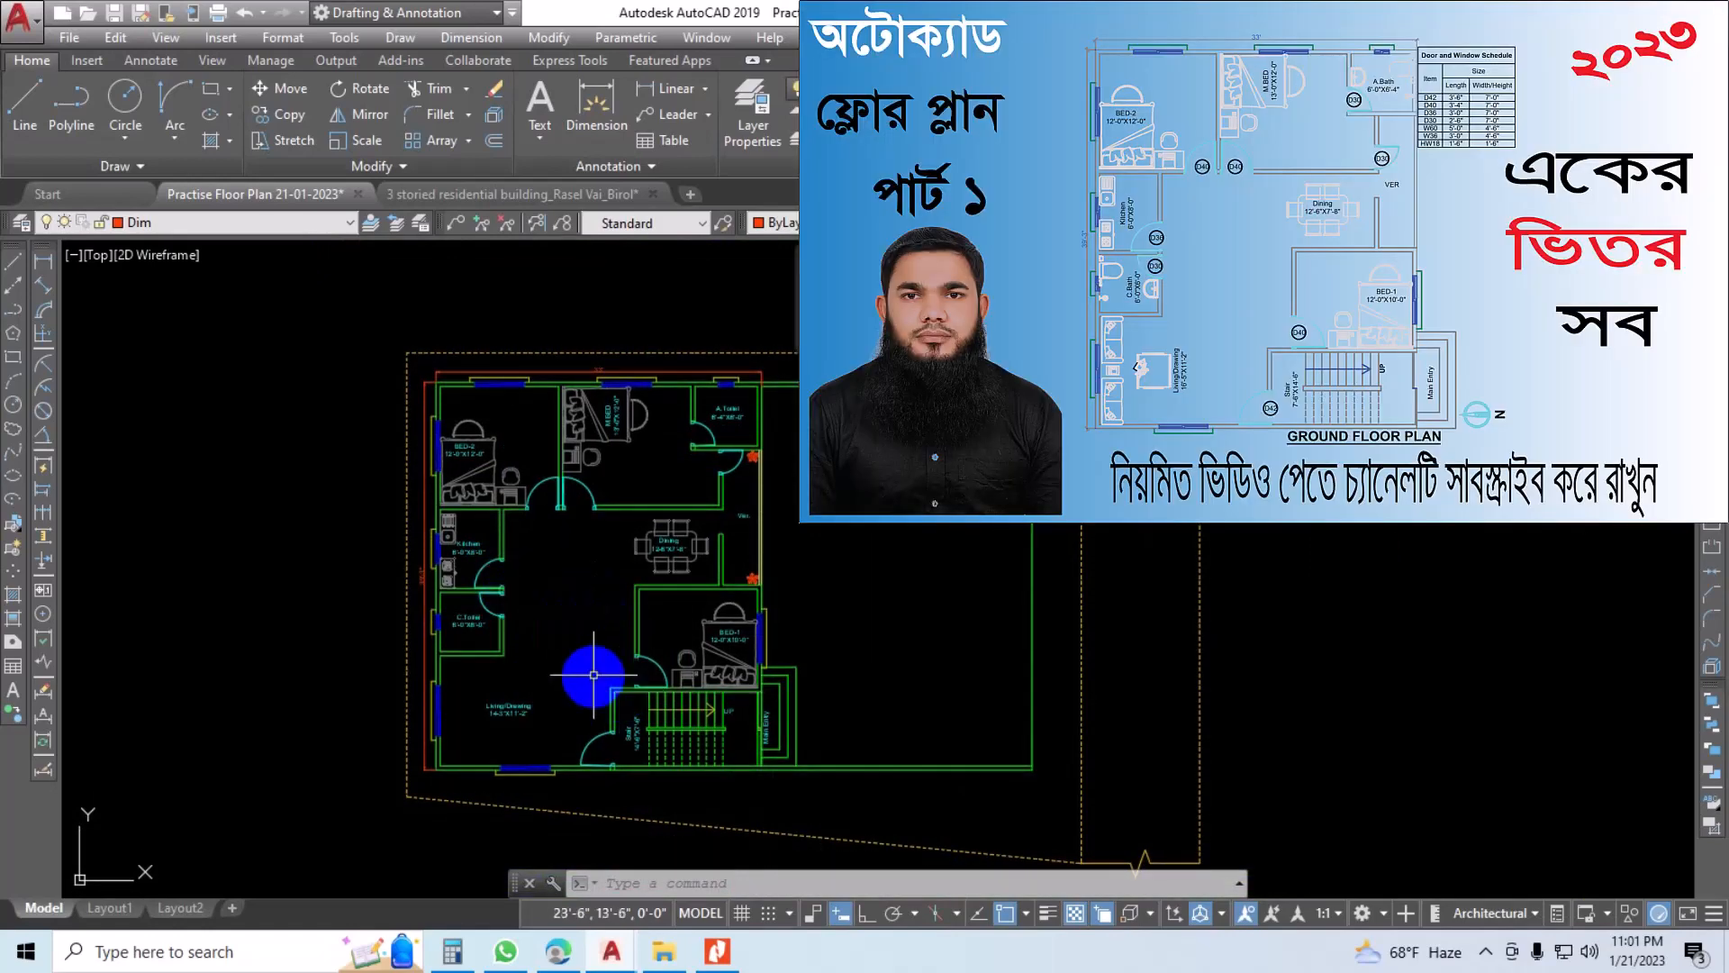
pyautogui.scroll(2, 594, 674)
pyautogui.moveTo(584, 606); pyautogui.dragTo(570, 626, button='middle')
pyautogui.scroll(-2, 587, 624)
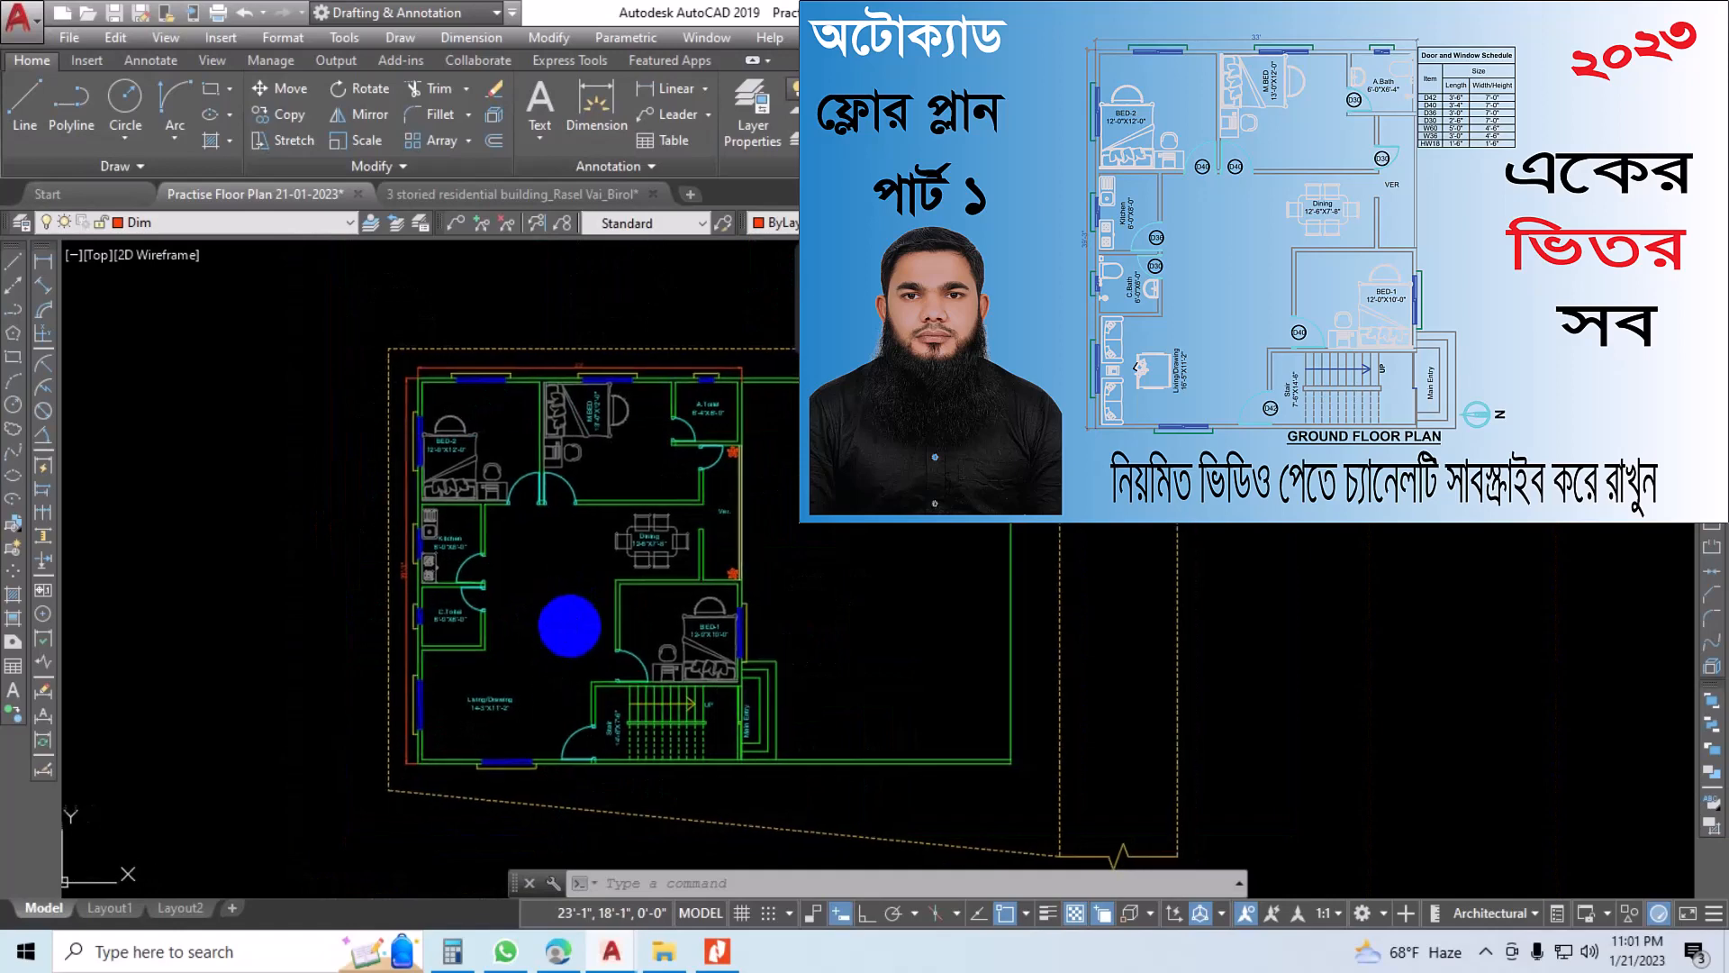
# Step: Copy the entire floor plan with its plot boundary and road horizontally to the east, about 95'-8" from the original
pyautogui.press('Escape')
pyautogui.press('Escape')
pyautogui.press('Escape')
pyautogui.scroll(-2, 635, 553)
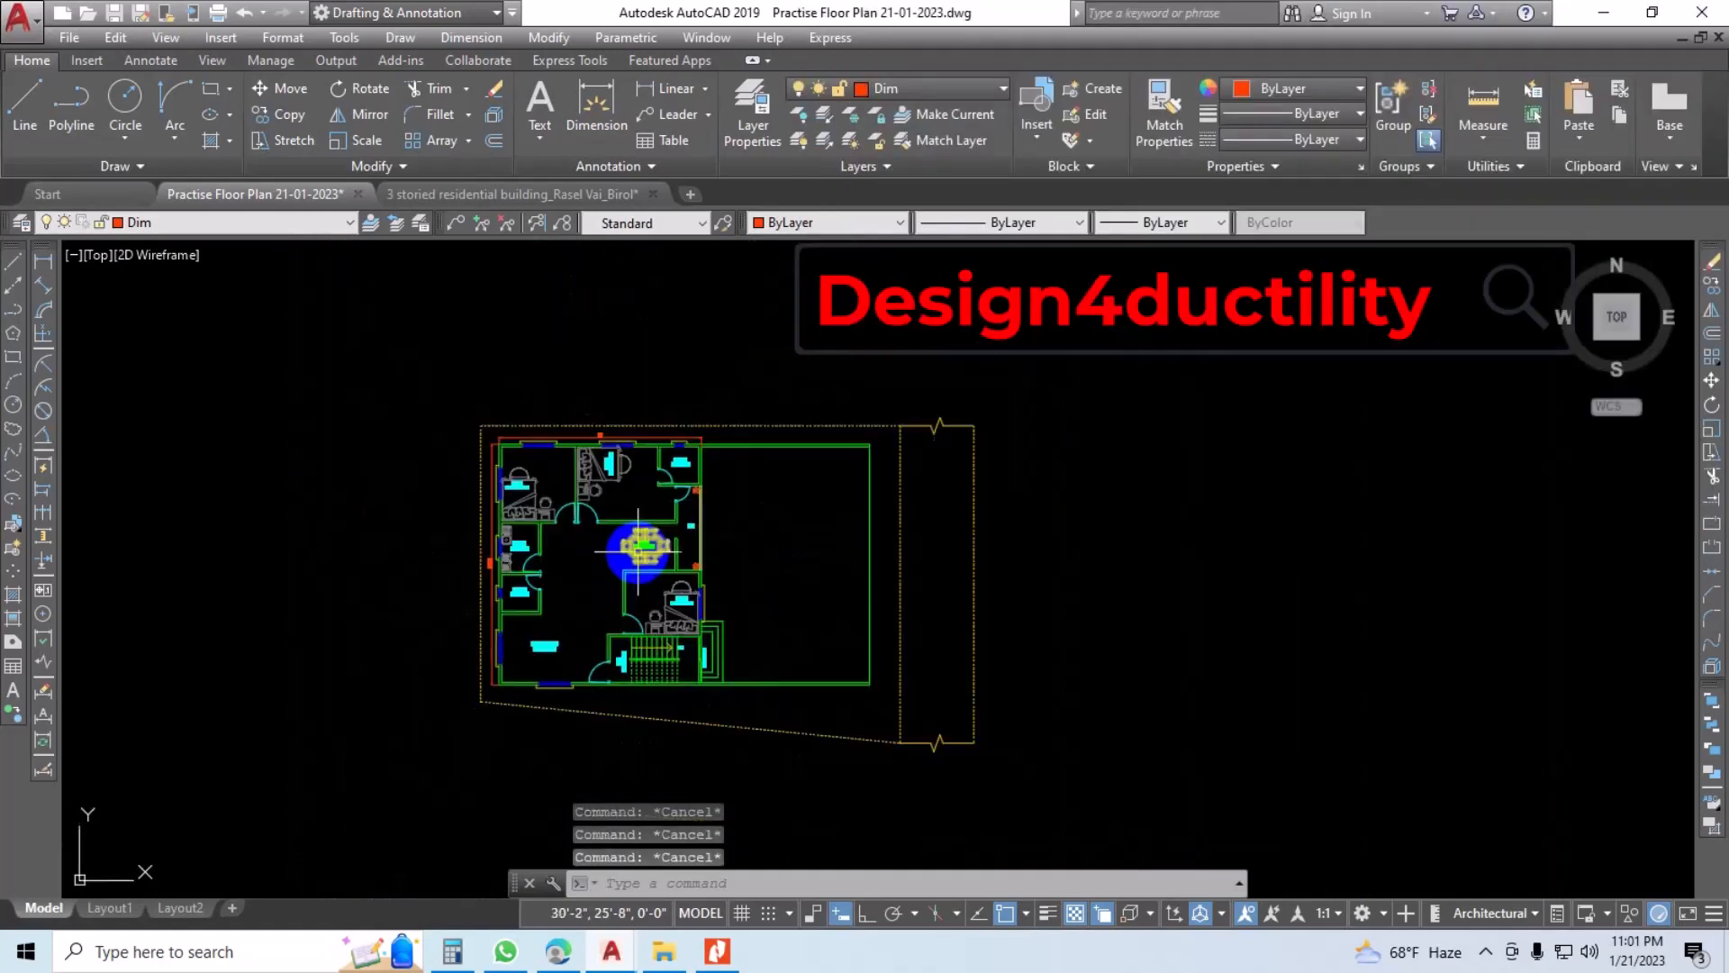
pyautogui.click(464, 414)
pyautogui.click(1072, 771)
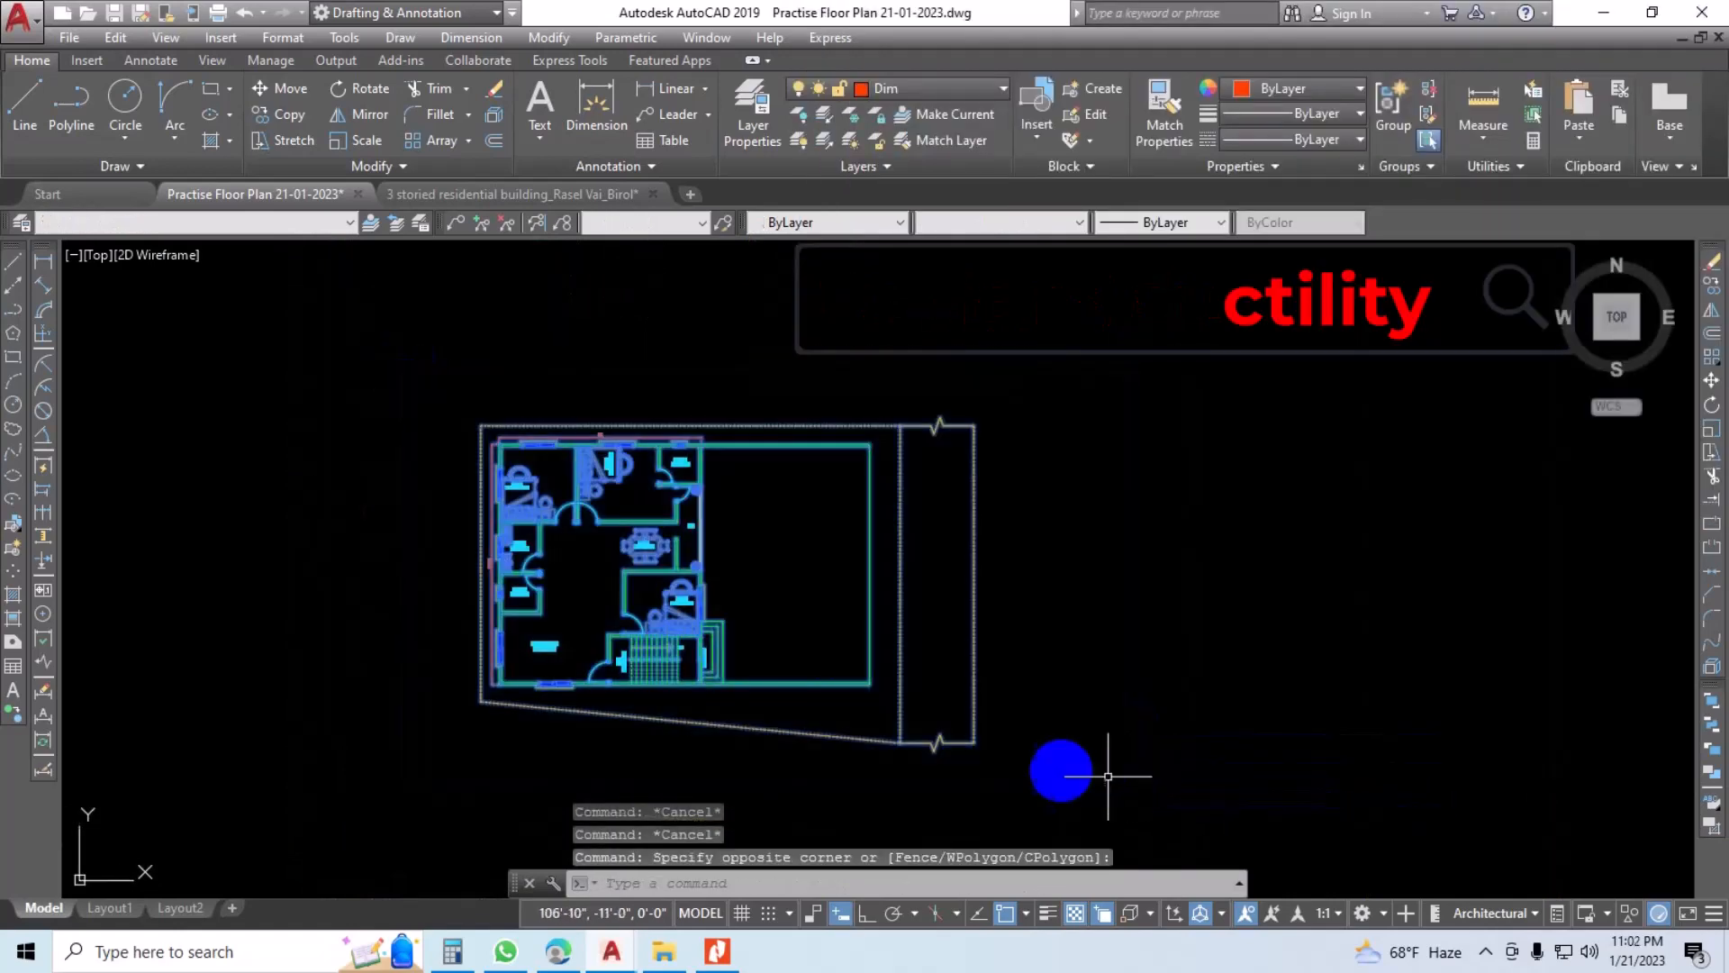
pyautogui.moveTo(847, 728); pyautogui.dragTo(737, 635, button='middle')
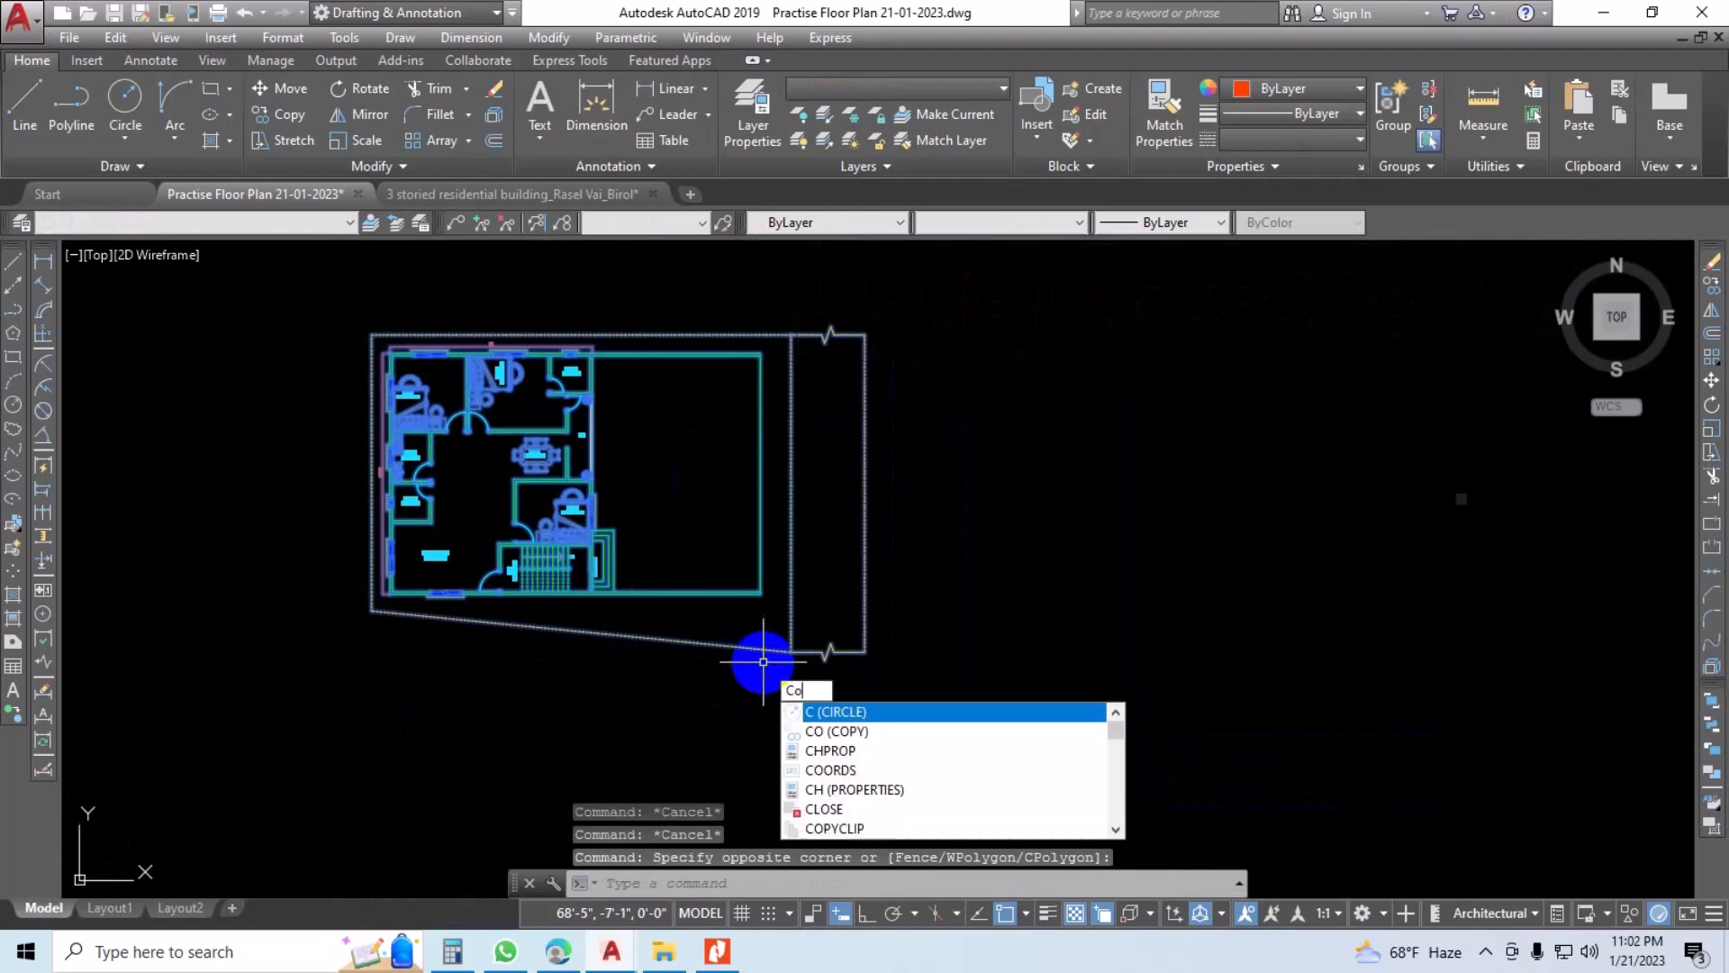
pyautogui.write('o')
pyautogui.press('Return')
pyautogui.click(755, 687)
pyautogui.moveTo(1118, 676); pyautogui.dragTo(756, 694, button='middle')
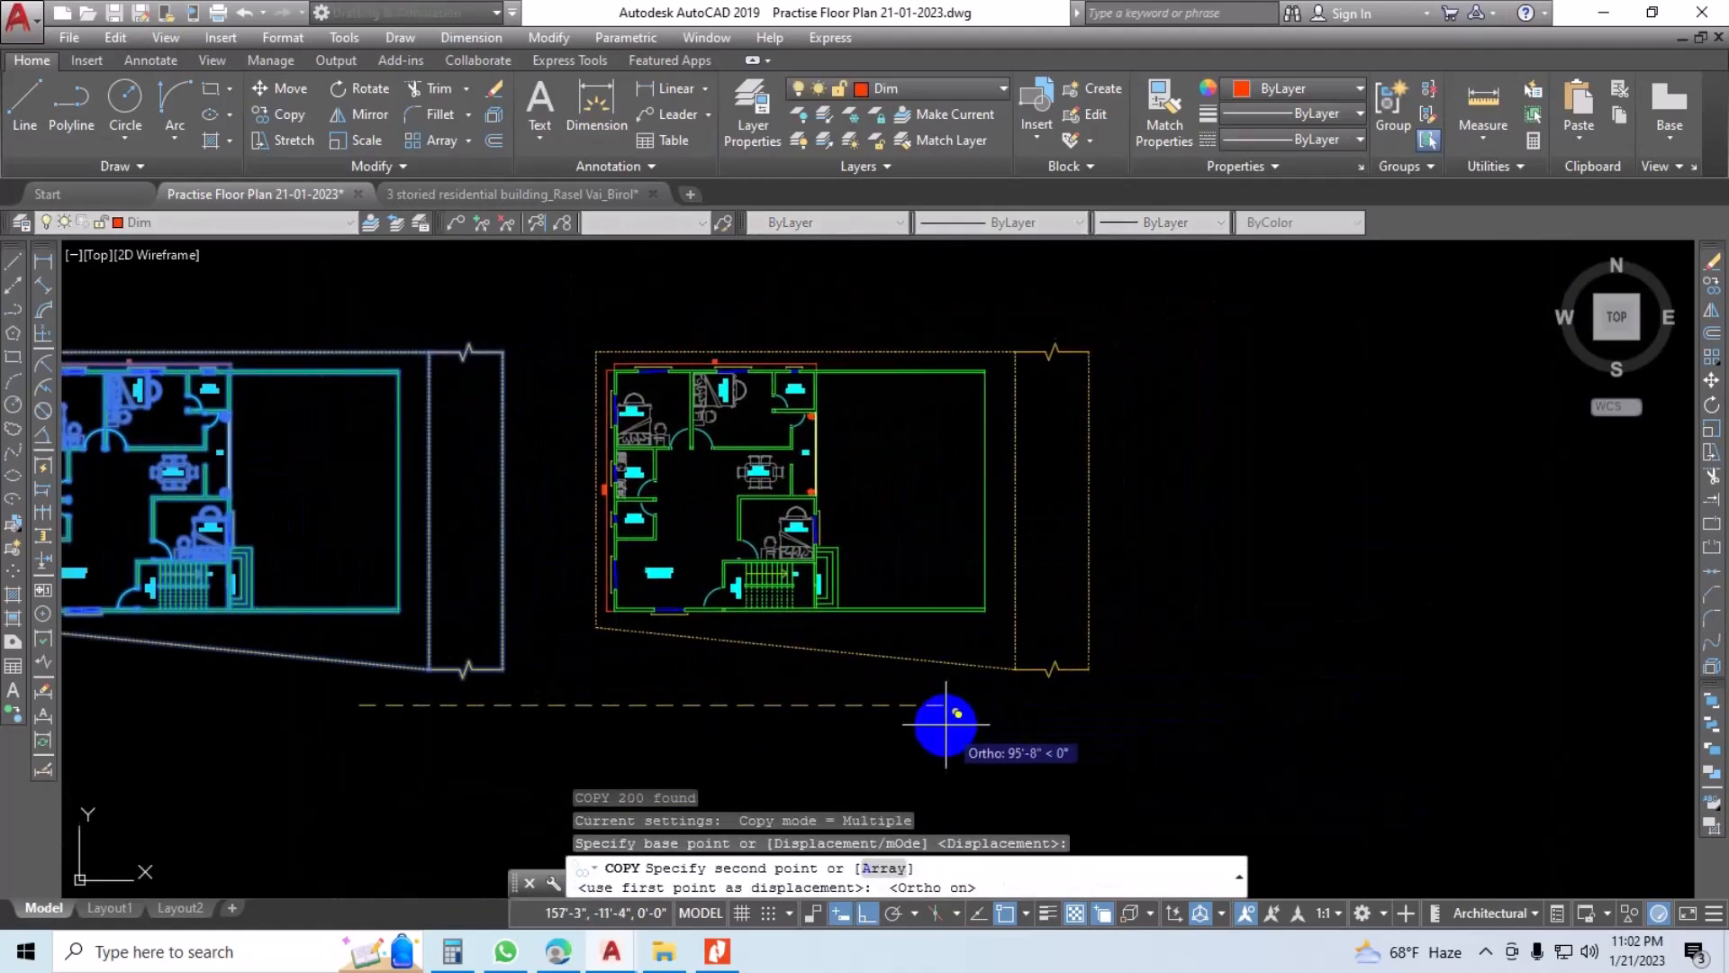
pyautogui.click(939, 719)
pyautogui.press('Escape')
# Step: Erase the copied plan's upper plot boundary, the two vertical road lines and the upper break line
pyautogui.moveTo(903, 695); pyautogui.dragTo(912, 650, button='middle')
pyautogui.scroll(2, 707, 569)
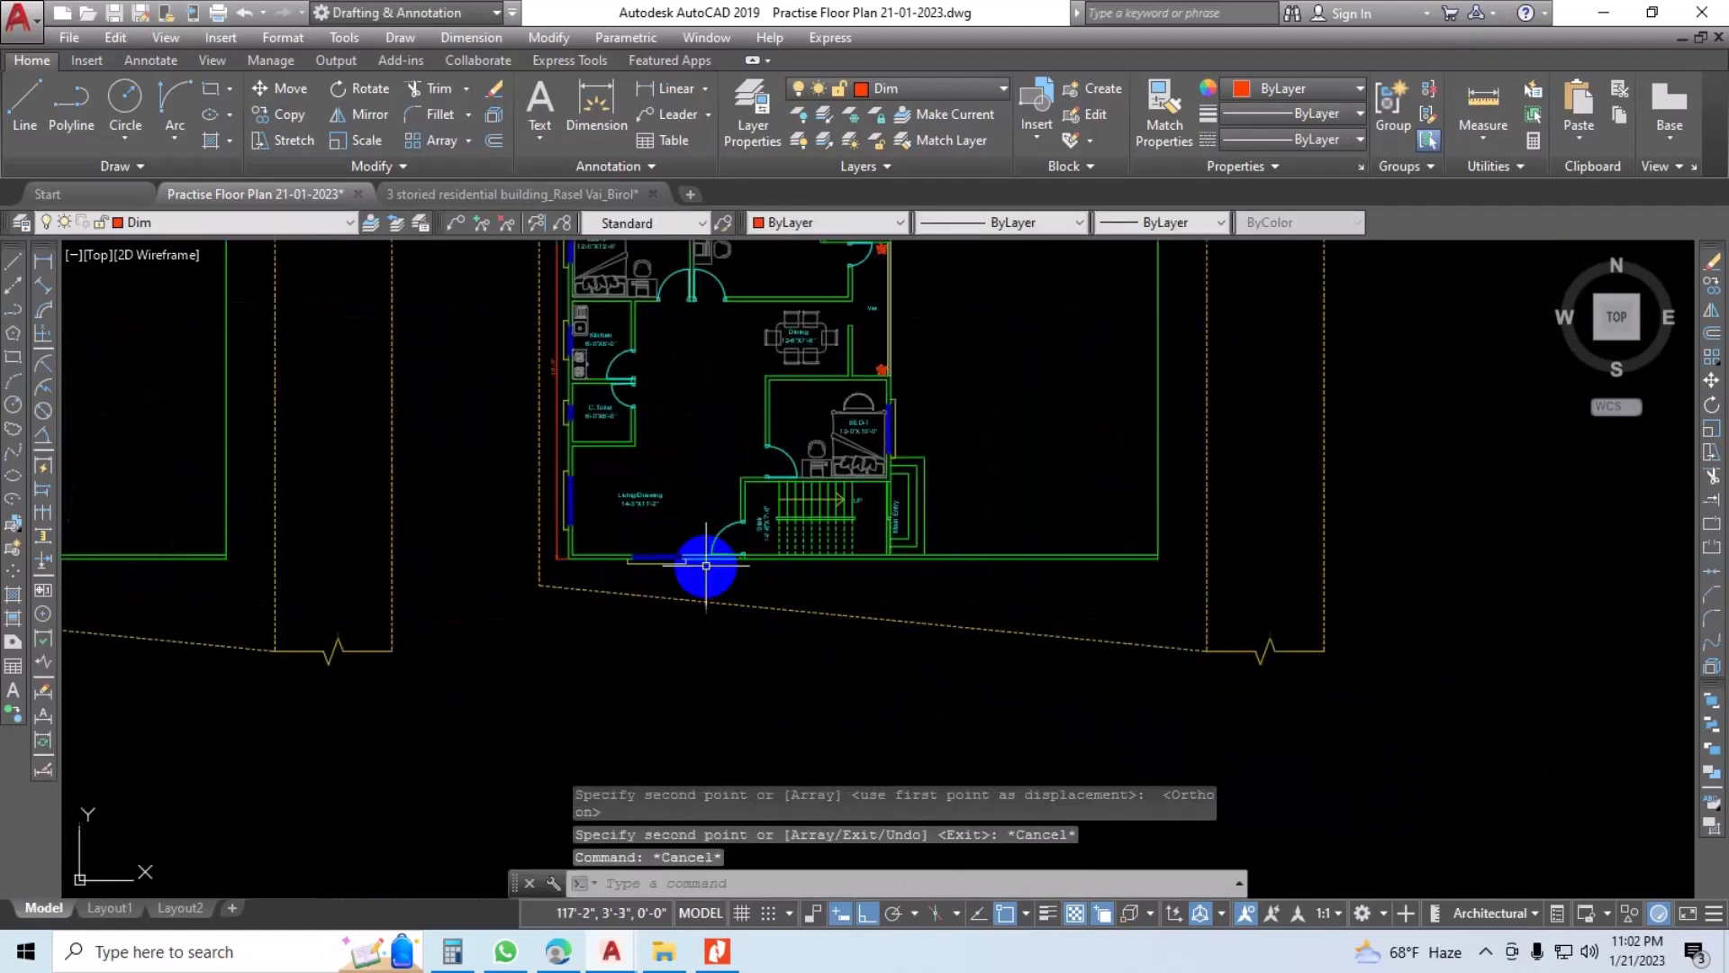
pyautogui.moveTo(706, 567); pyautogui.dragTo(679, 664, button='middle')
pyautogui.moveTo(1071, 607); pyautogui.dragTo(918, 669, button='middle')
pyautogui.scroll(-2, 983, 566)
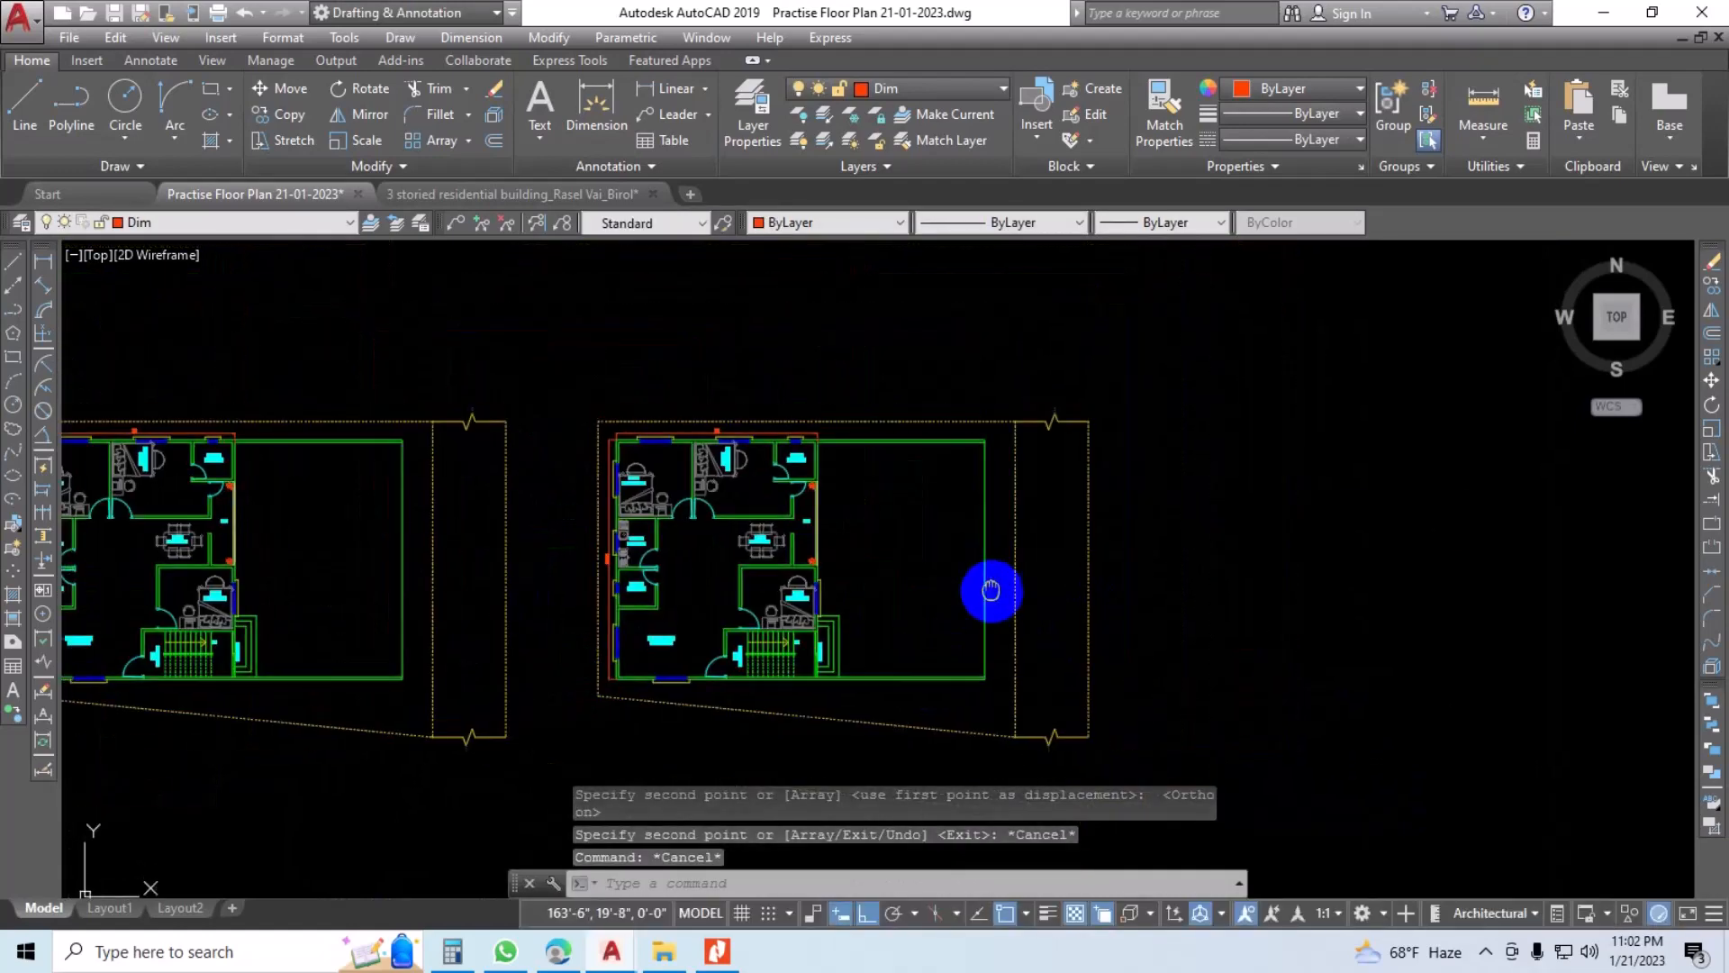
pyautogui.scroll(2, 1090, 540)
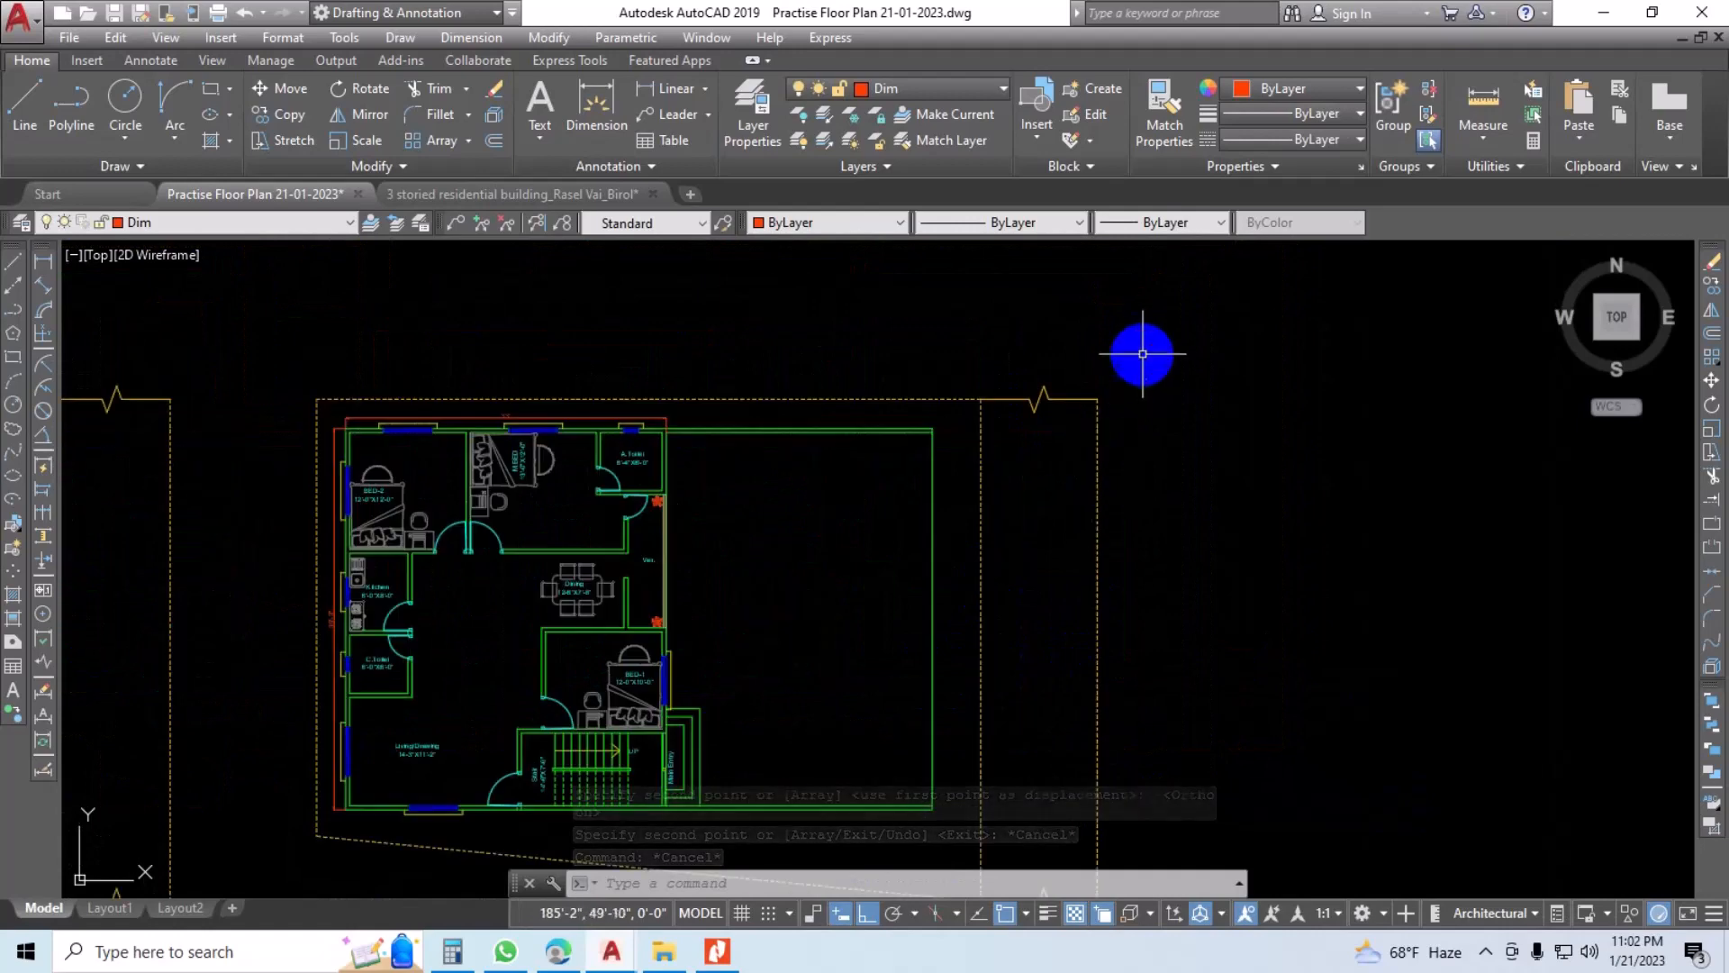
pyautogui.click(1142, 354)
pyautogui.click(979, 504)
pyautogui.write('E')
pyautogui.press('Return')
pyautogui.moveTo(979, 505)
pyautogui.mouseDown(button='middle')
pyautogui.moveTo(1027, 506)
pyautogui.moveTo(1065, 350)
pyautogui.mouseUp(button='middle')
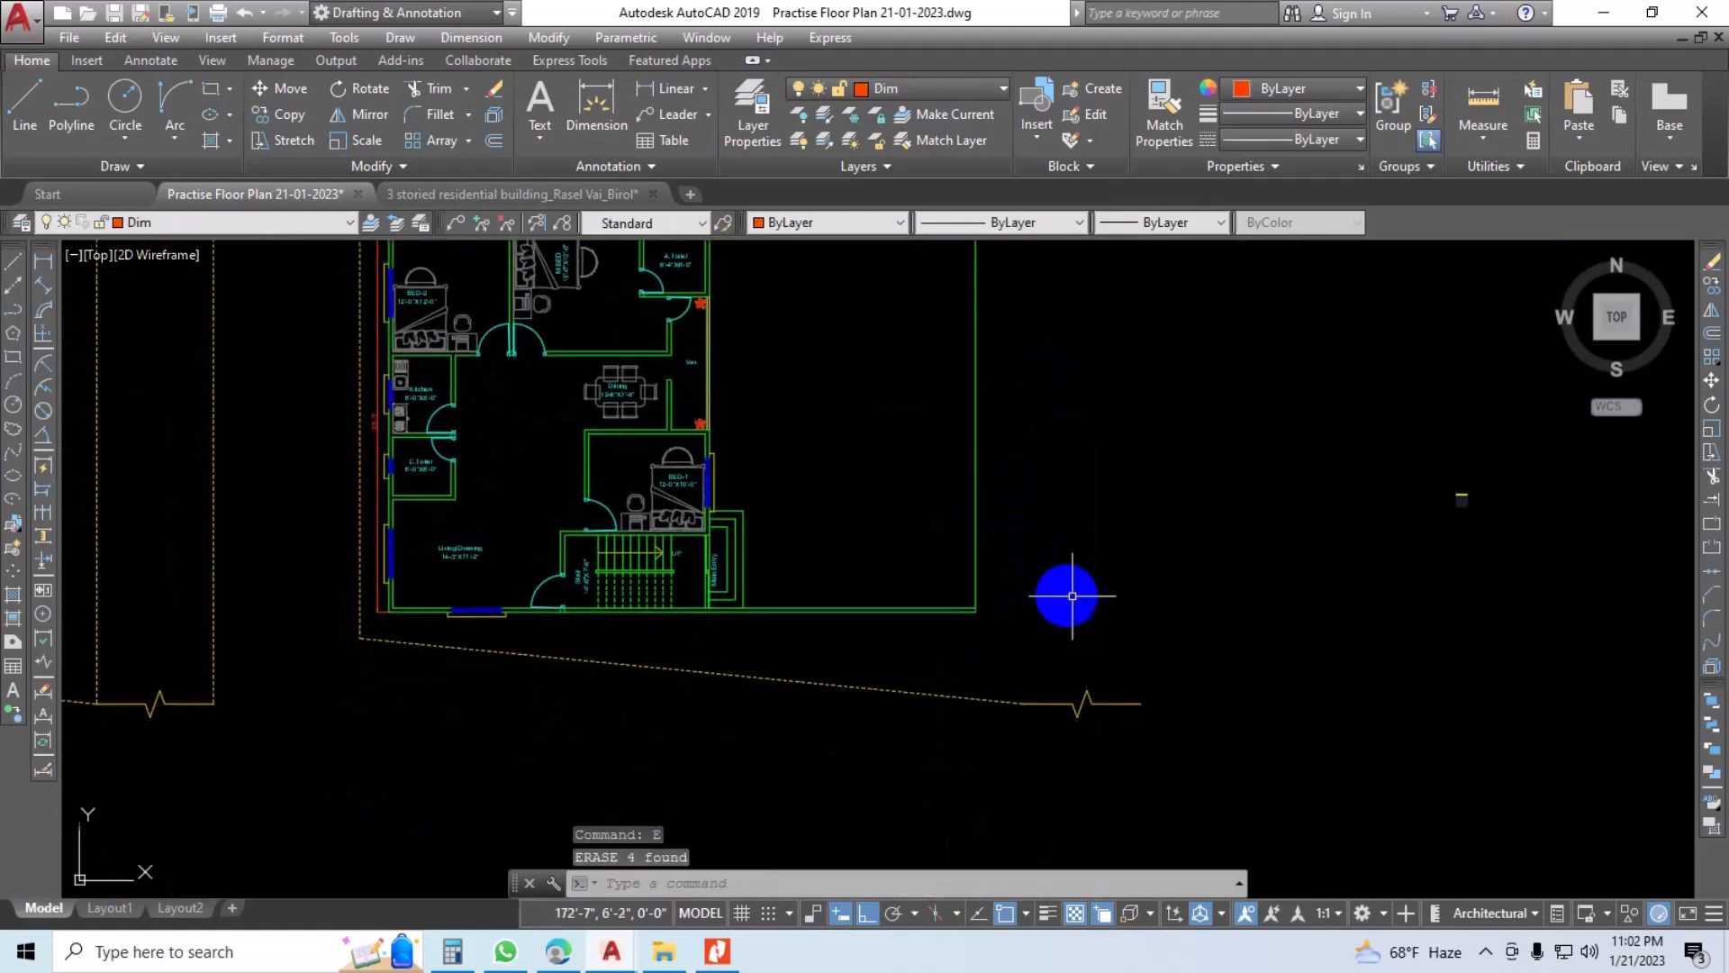
# Step: Erase the copied plan's sloping lower boundary, the lower break line and the remaining western plot boundary line
pyautogui.click(1150, 617)
pyautogui.click(996, 744)
pyautogui.write('E')
pyautogui.press('Return')
pyautogui.moveTo(459, 631); pyautogui.dragTo(547, 652, button='middle')
pyautogui.scroll(2, 548, 652)
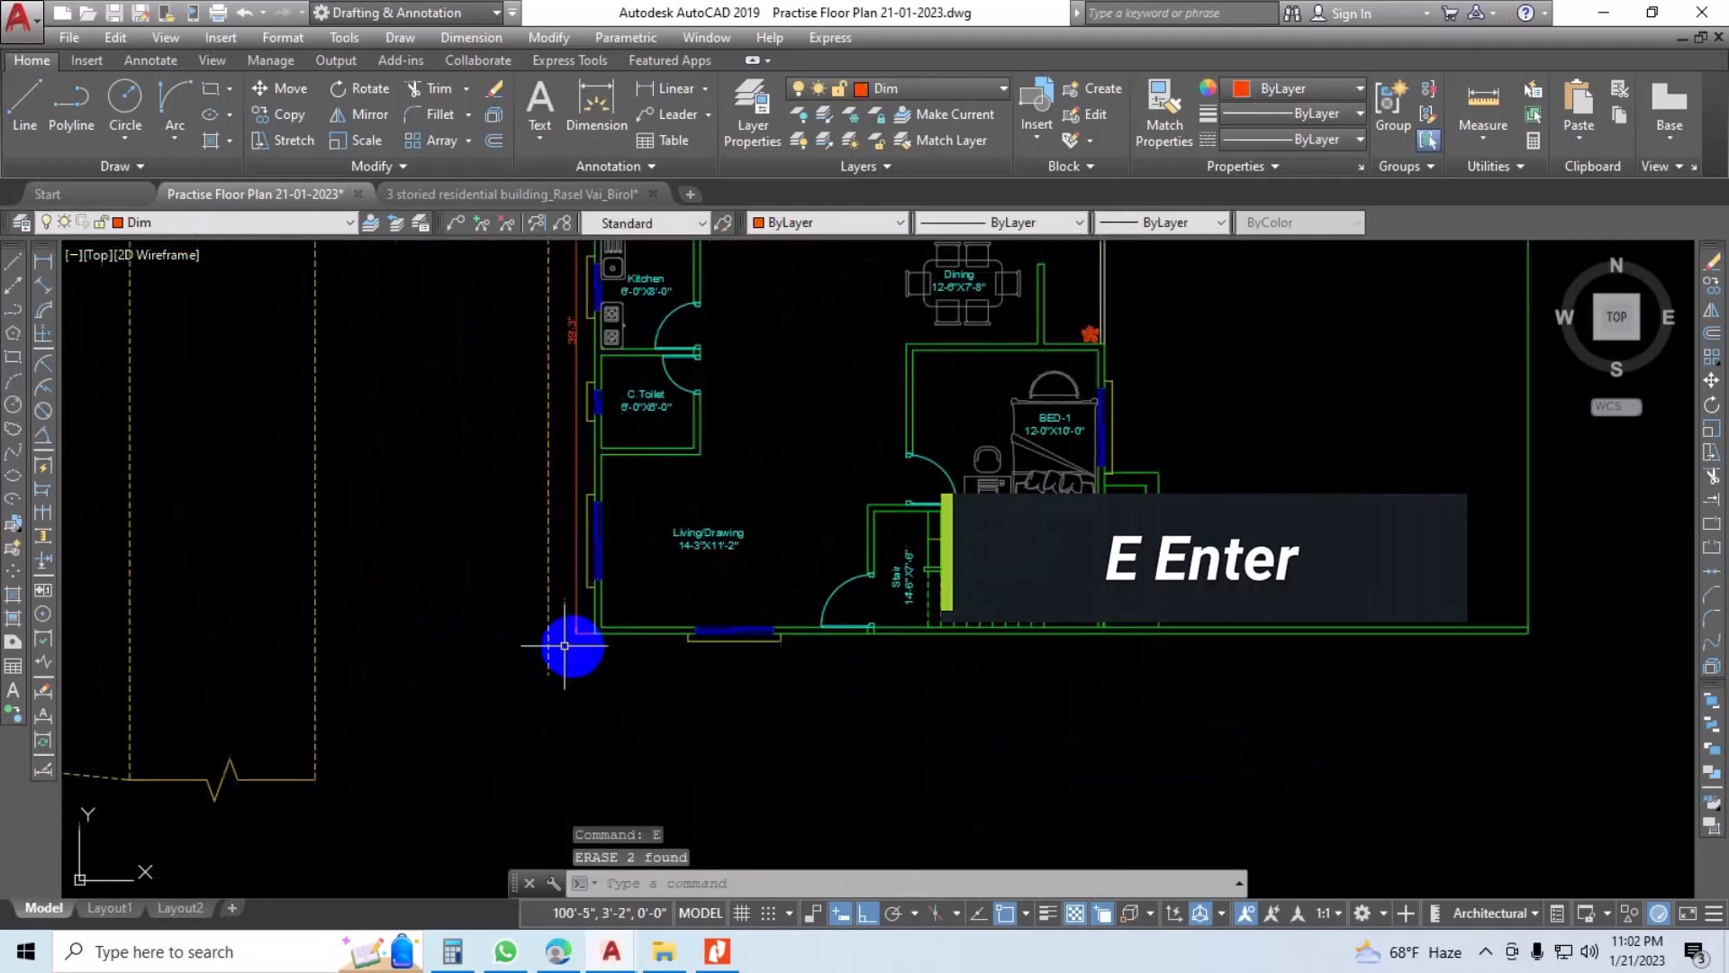
pyautogui.click(532, 665)
pyautogui.write('E')
pyautogui.press('Return')
# Step: Extend the house's east wall lines to the outer north wall beside A.Toilet and to the outer south wall beside Main Entry
pyautogui.scroll(-4, 772, 625)
pyautogui.scroll(6, 911, 463)
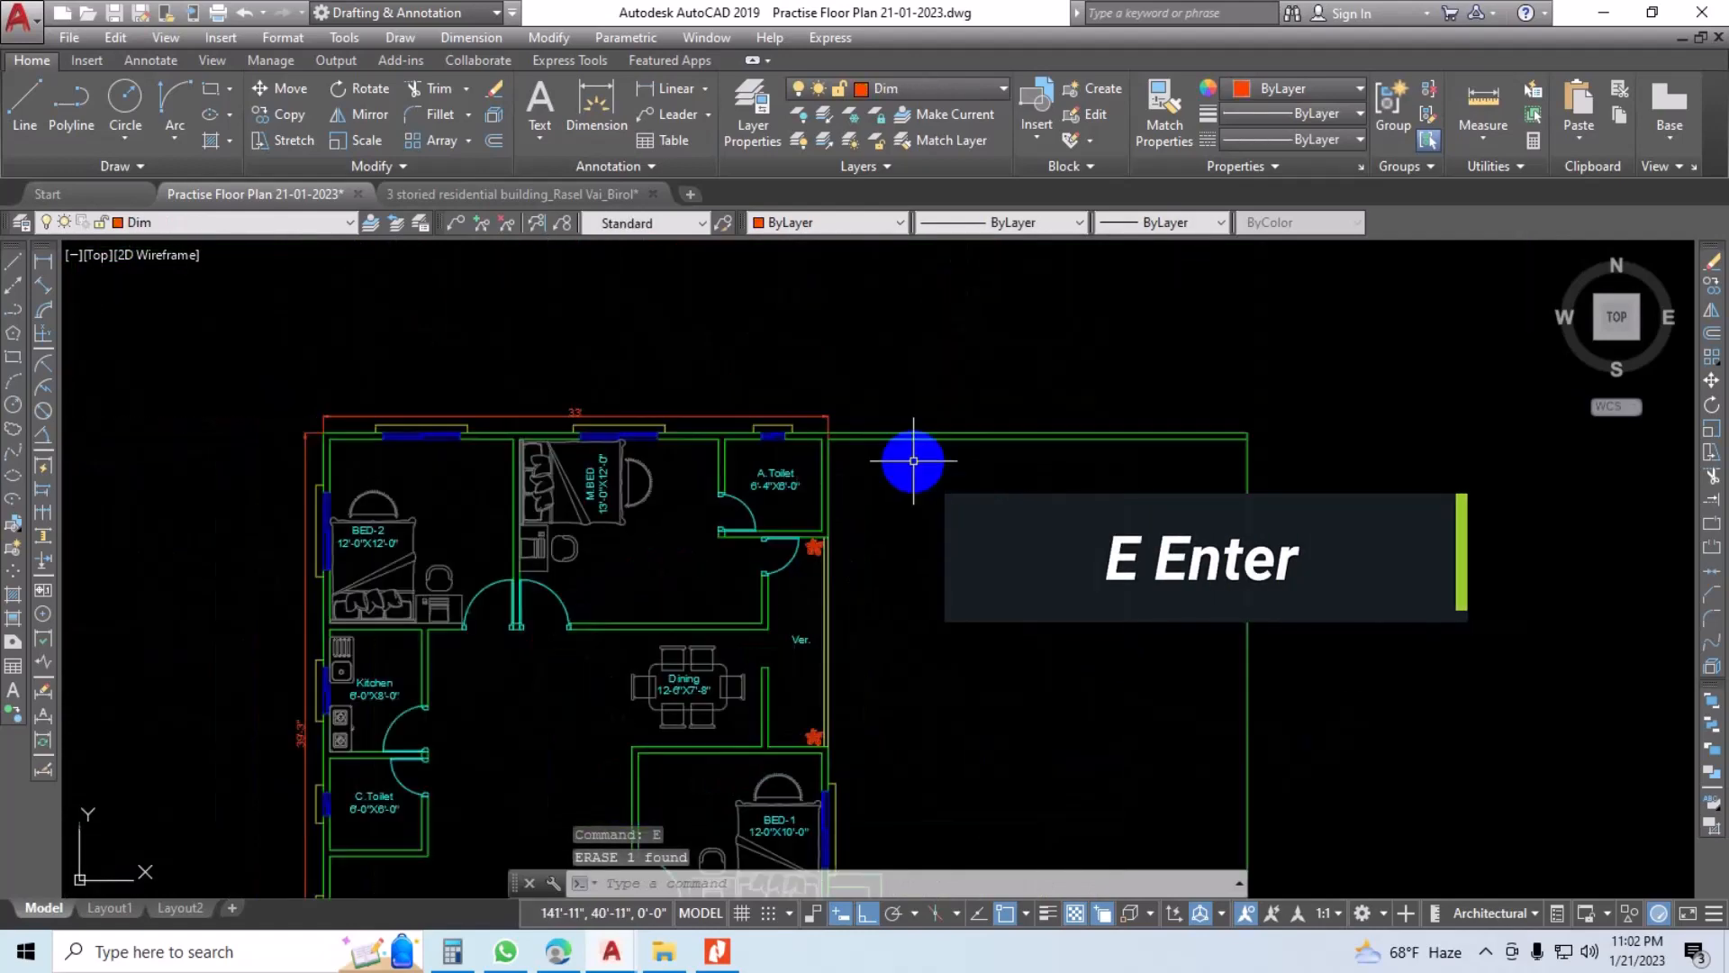
pyautogui.scroll(2, 826, 444)
pyautogui.press('Return')
pyautogui.press('Return')
pyautogui.click(756, 464)
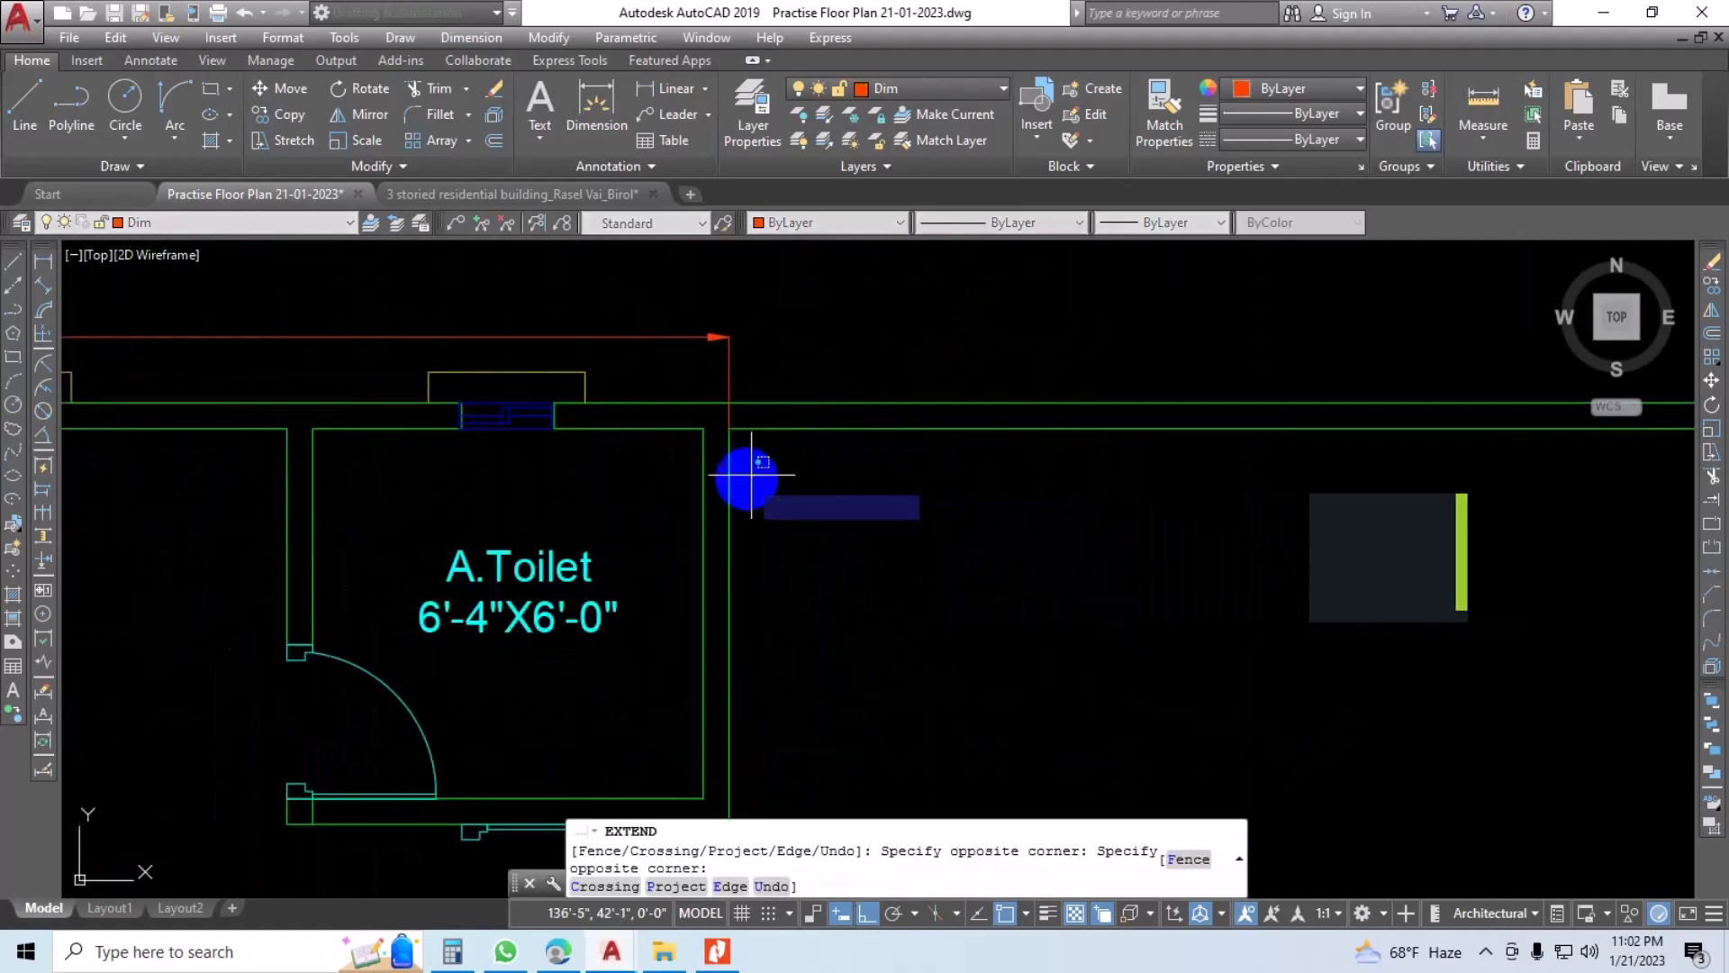
pyautogui.click(711, 494)
pyautogui.scroll(-4, 813, 535)
pyautogui.moveTo(861, 598); pyautogui.dragTo(803, 387, button='middle')
pyautogui.scroll(3, 707, 610)
pyautogui.click(750, 567)
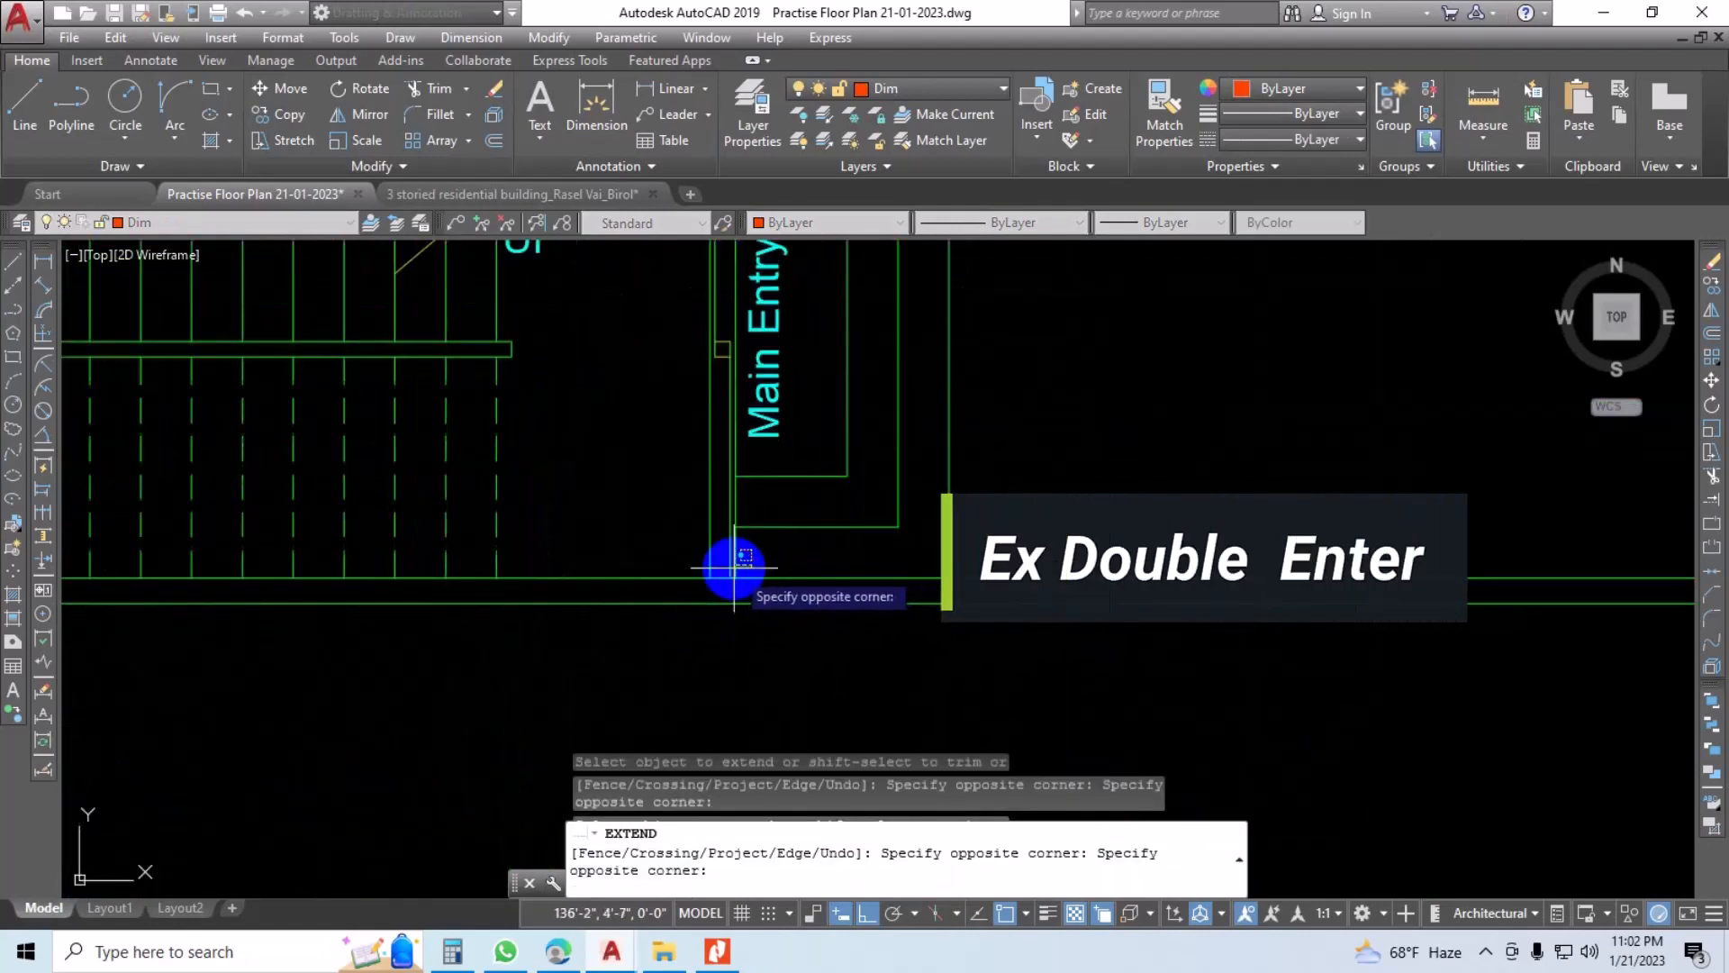
pyautogui.scroll(2, 734, 569)
pyautogui.click(814, 604)
pyautogui.scroll(-3, 815, 604)
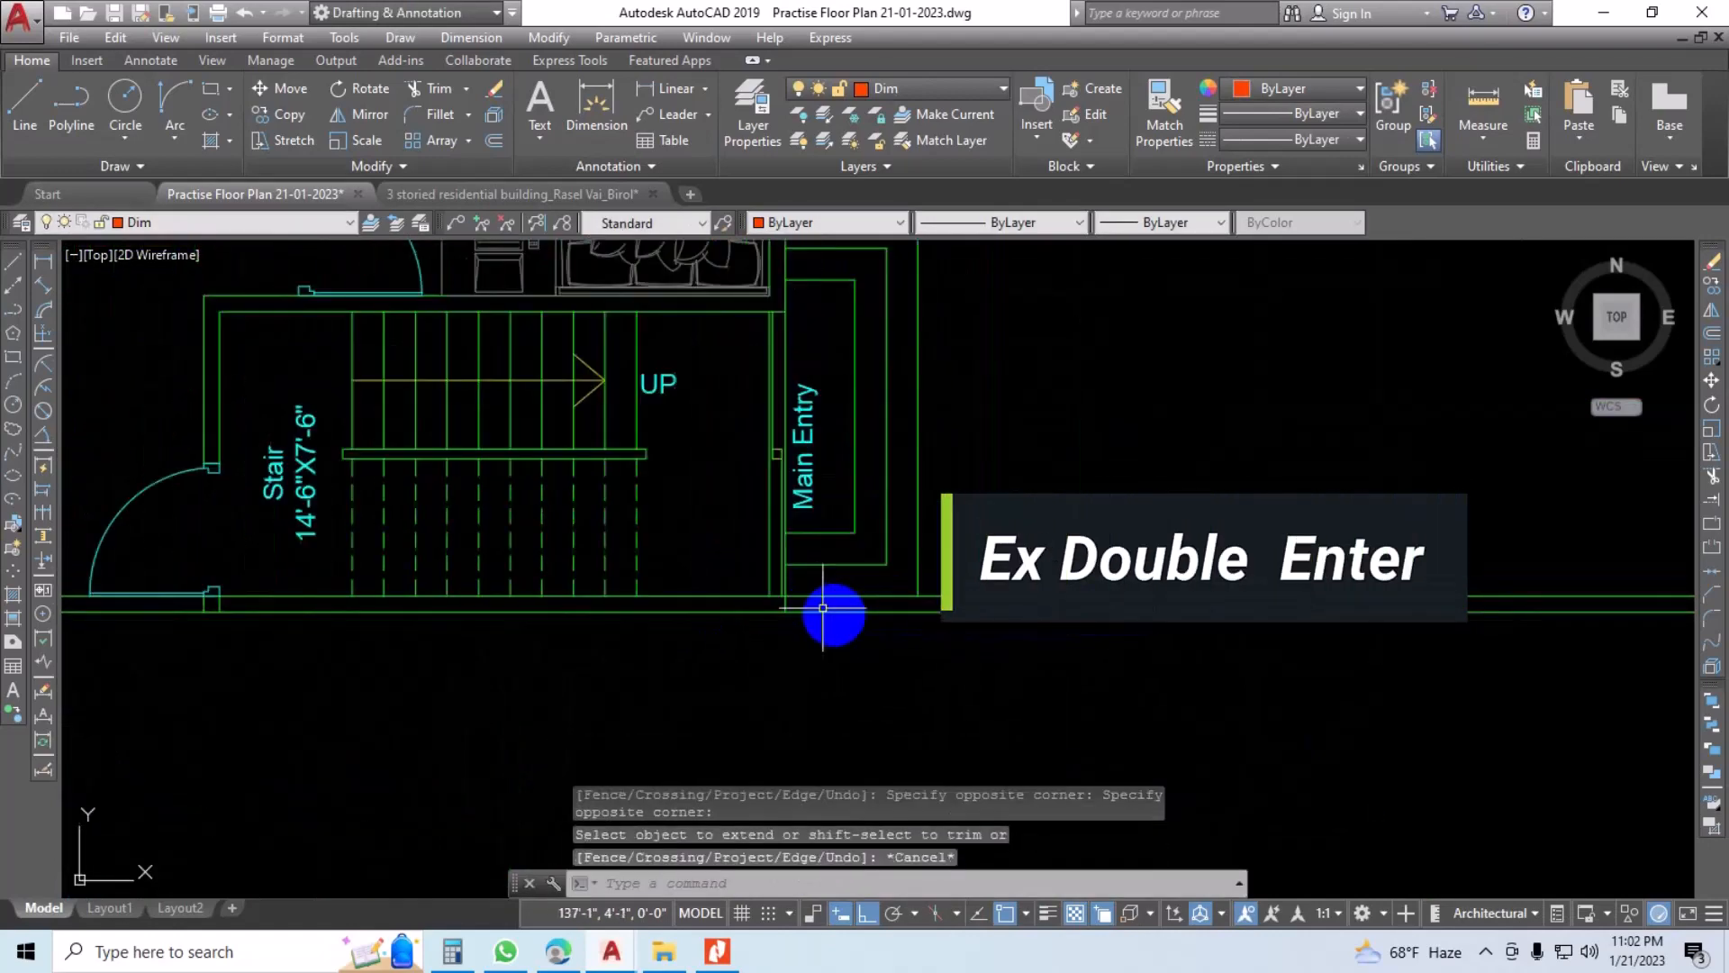
pyautogui.press('Escape')
# Step: Trim the south boundary wall lines beyond the house's southeast corner, just below the Main Entry steps
pyautogui.write('t')
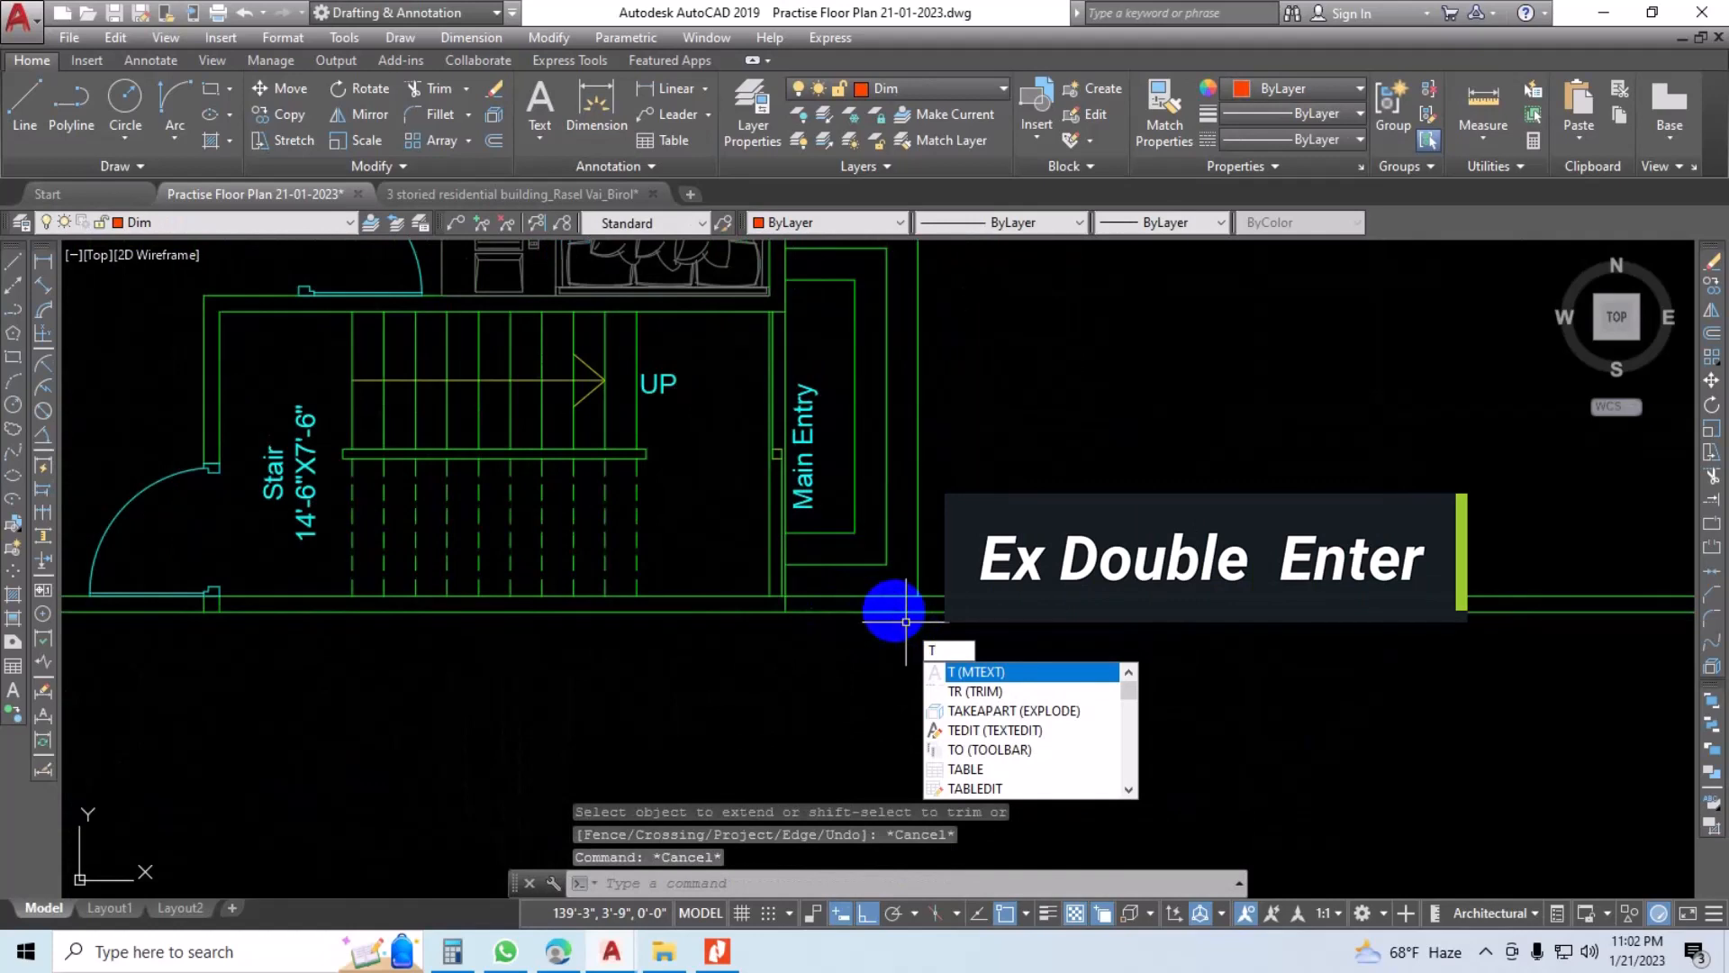
pyautogui.write('t')
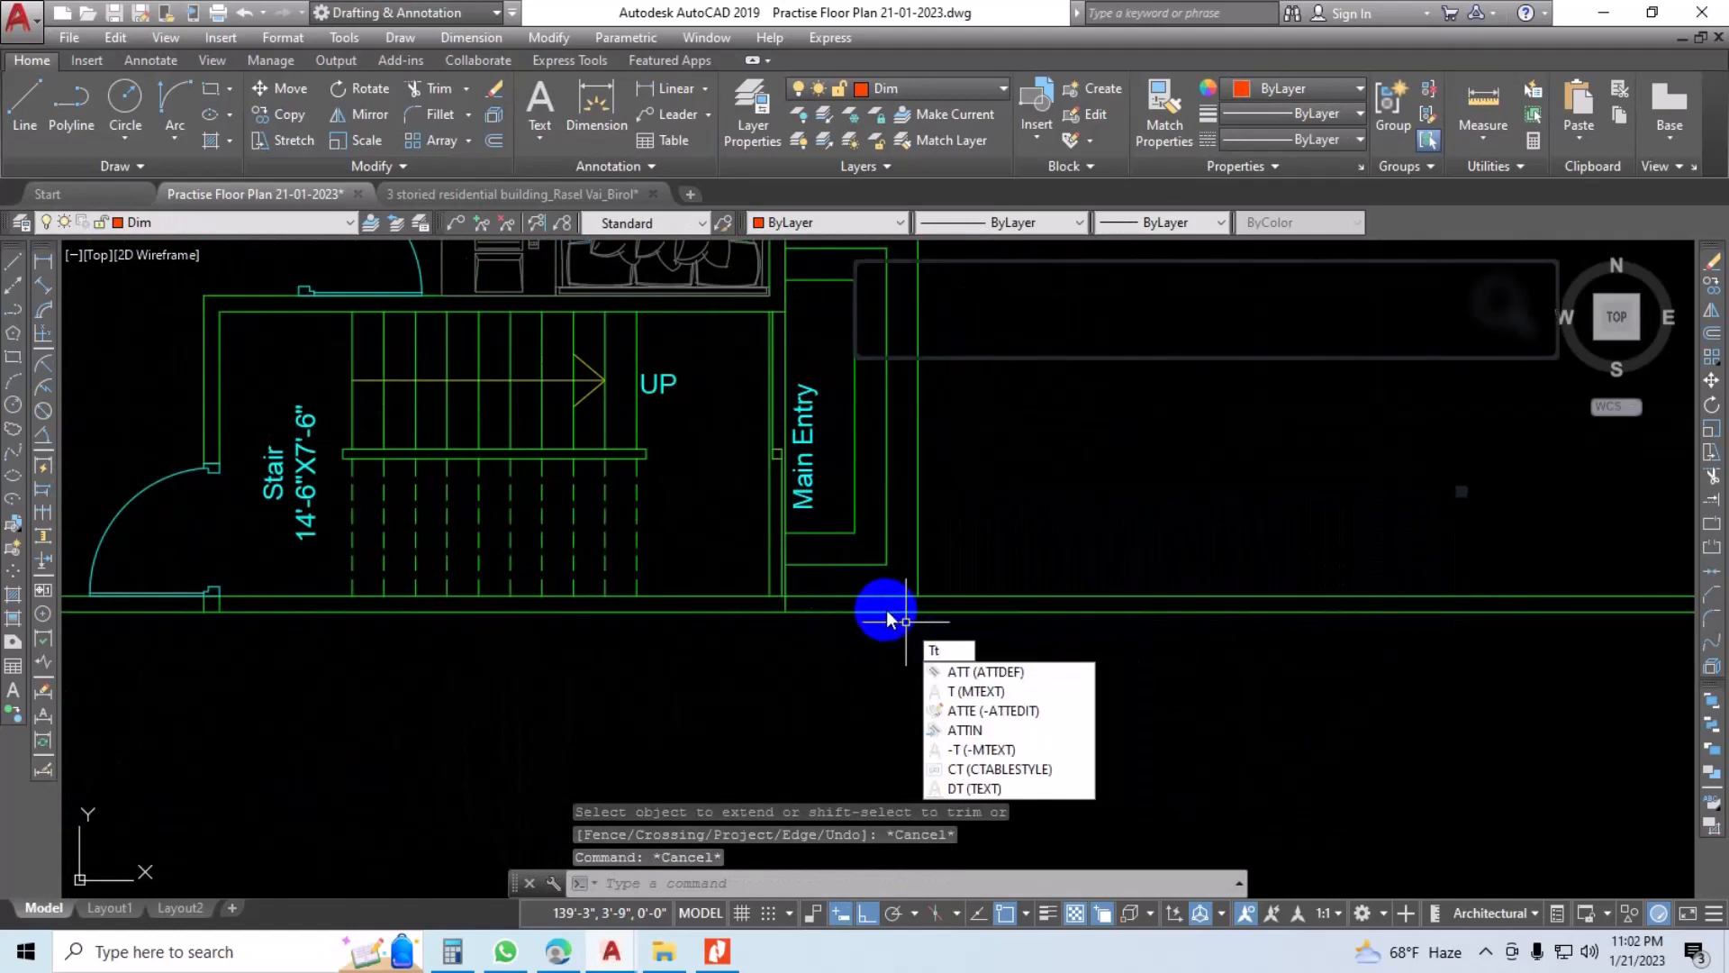
pyautogui.write('r')
pyautogui.press('Return')
pyautogui.press('Return')
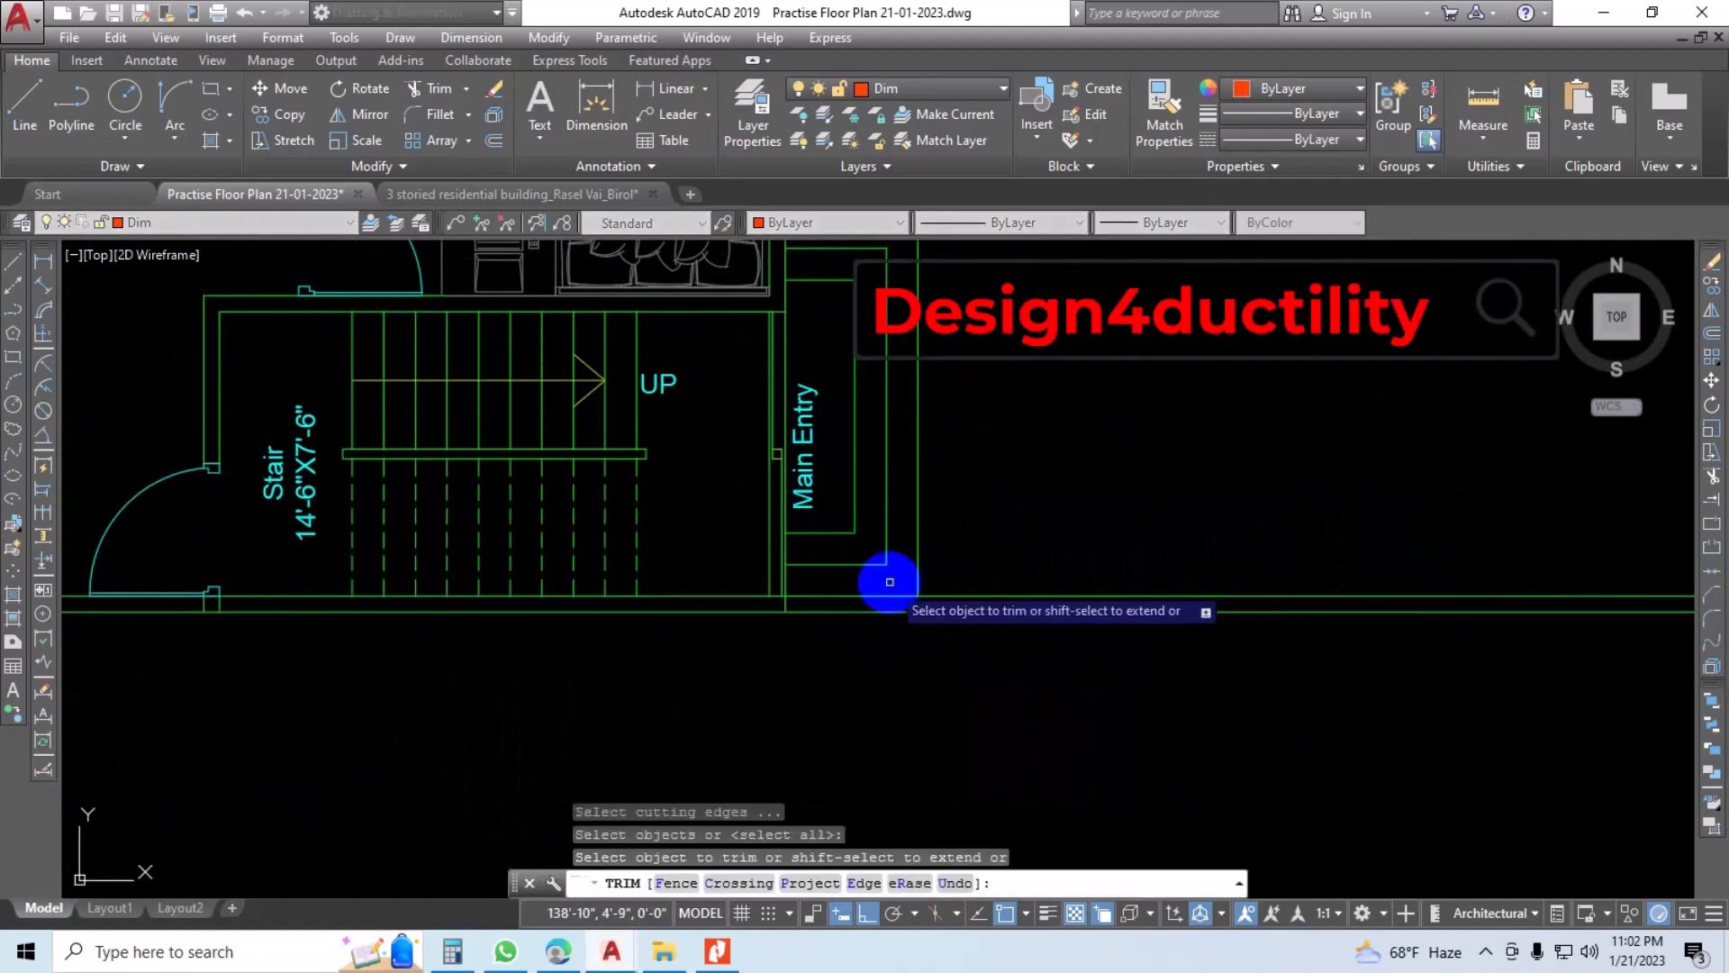
pyautogui.click(834, 648)
pyautogui.scroll(-6, 831, 648)
pyautogui.press('Escape')
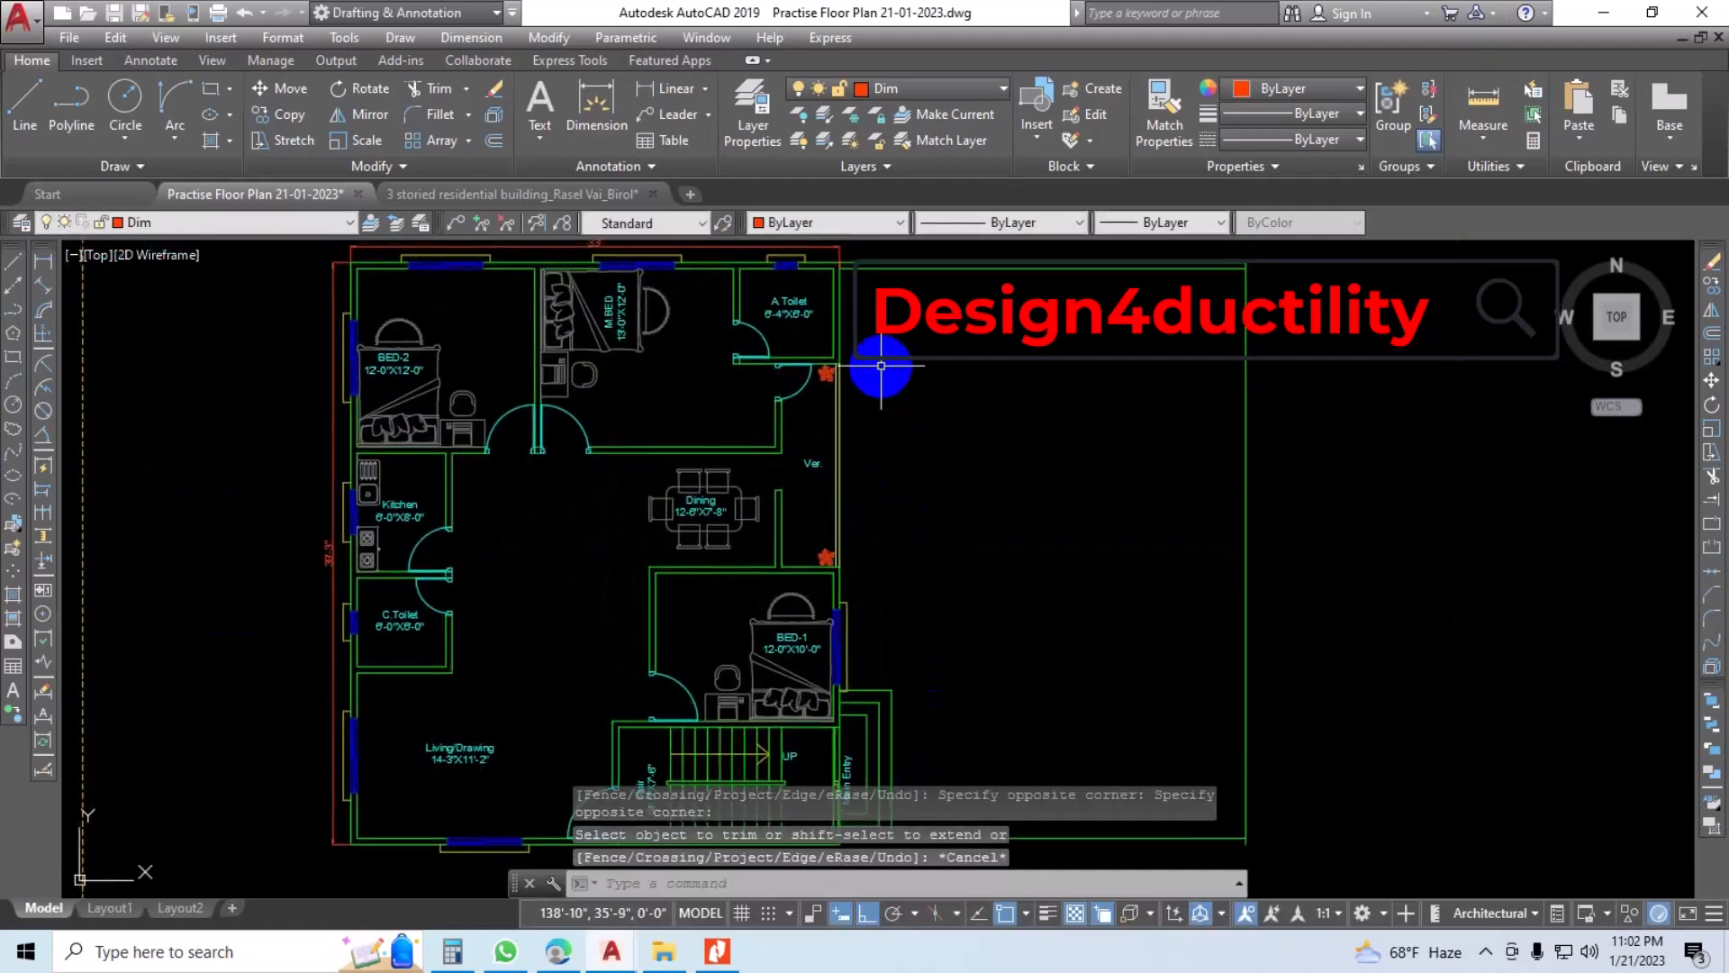
# Step: Trim the north boundary wall lines where they run past the outer corner of A.Toilet
pyautogui.scroll(5, 881, 364)
pyautogui.press('Return')
pyautogui.press('Return')
pyautogui.click(798, 606)
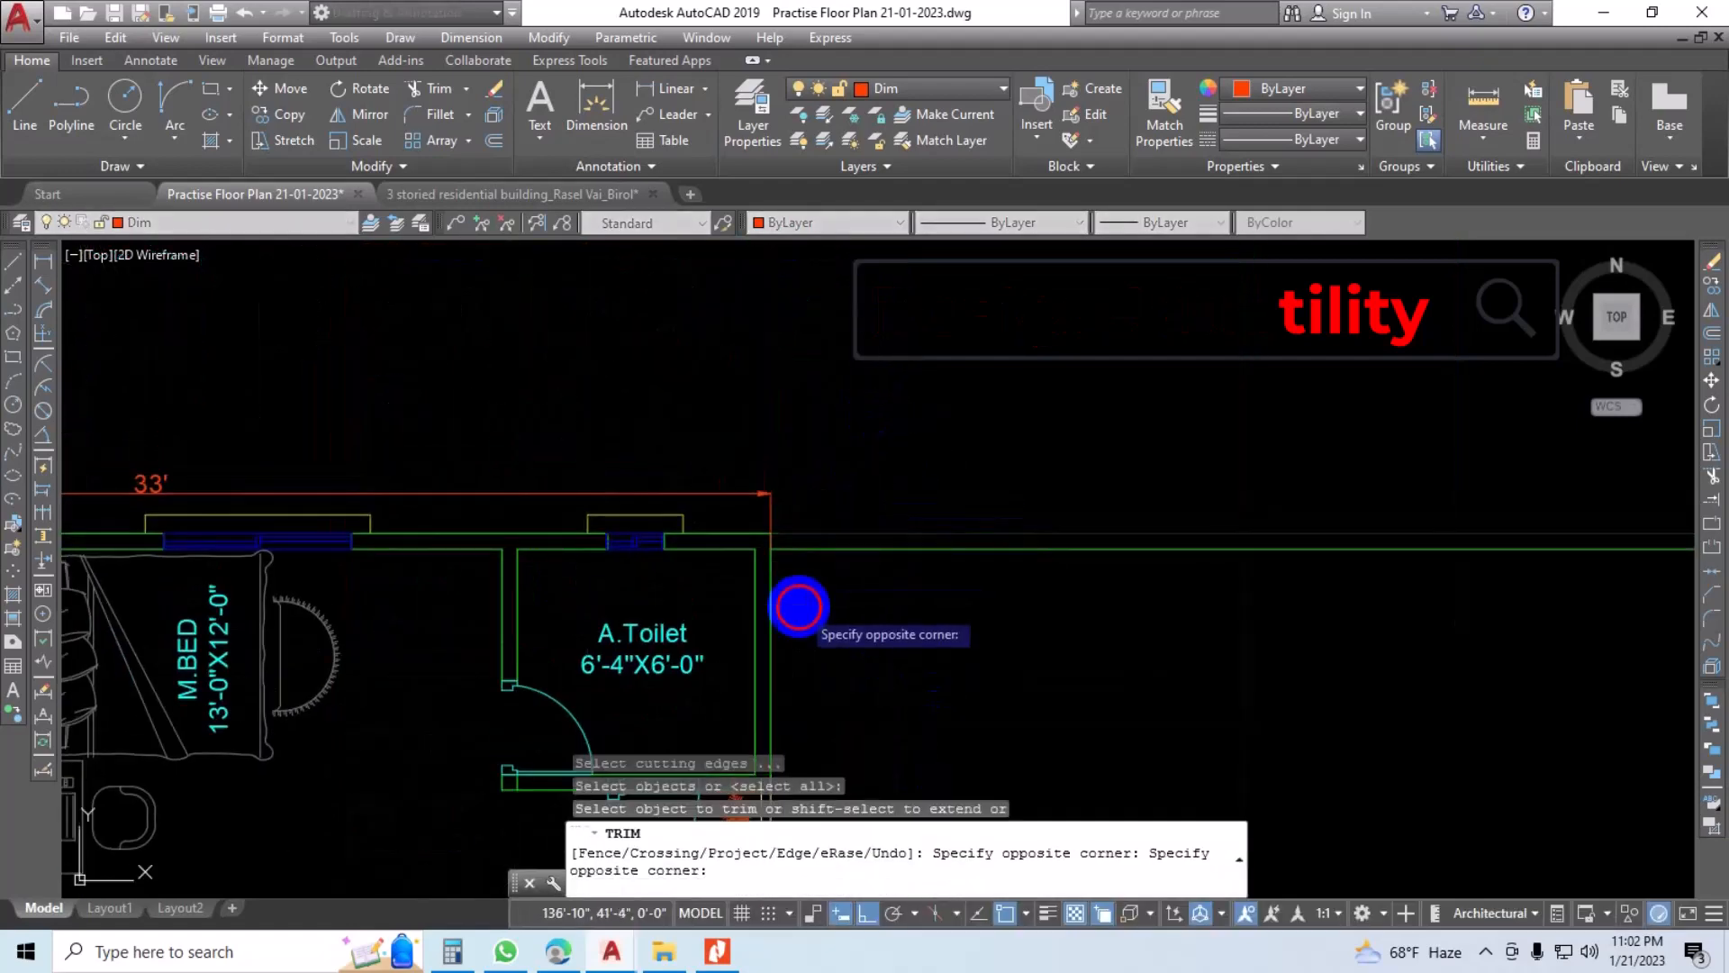
pyautogui.scroll(-2, 826, 608)
pyautogui.press('Escape')
pyautogui.press('Escape')
# Step: Erase the leftover boundary wall lines east of the copied house
pyautogui.click(876, 551)
pyautogui.click(876, 635)
pyautogui.write('e')
pyautogui.press('Return')
pyautogui.moveTo(982, 650); pyautogui.dragTo(870, 434, button='middle')
pyautogui.scroll(-5, 1200, 552)
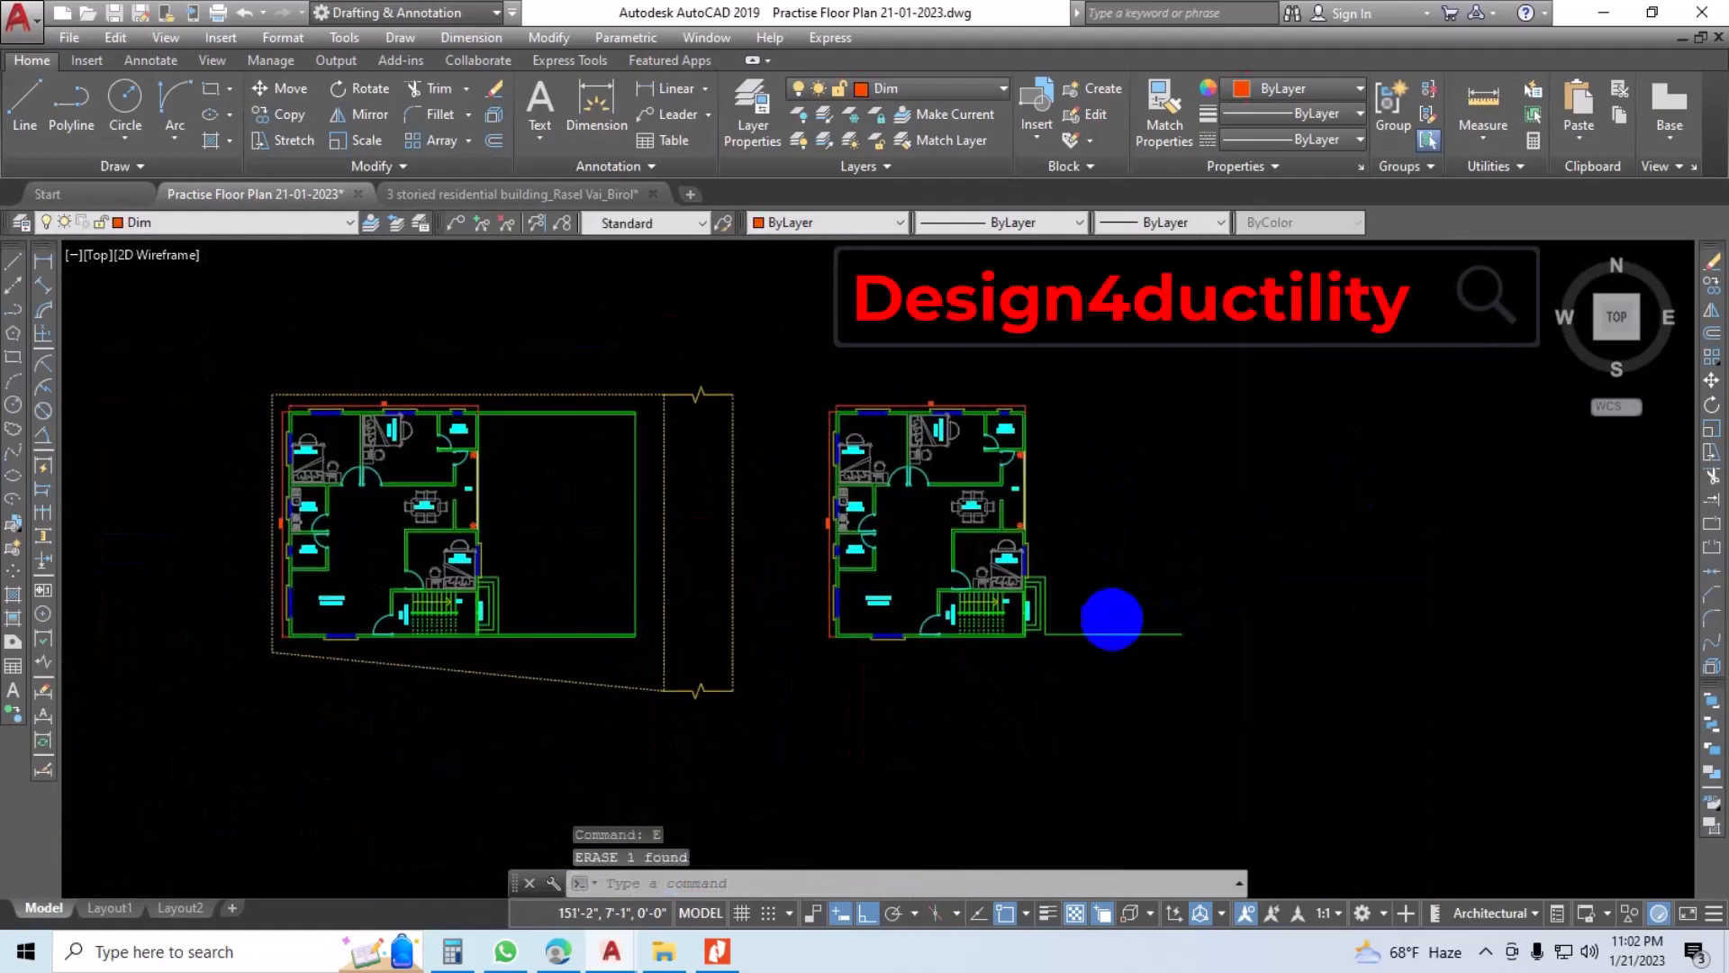
pyautogui.scroll(4, 1117, 619)
pyautogui.click(1108, 607)
pyautogui.click(1045, 689)
pyautogui.write('e')
pyautogui.press('Return')
# Step: Erase the upper horizontal and vertical lines of the Main Entry steps on the copied plan
pyautogui.scroll(4, 926, 598)
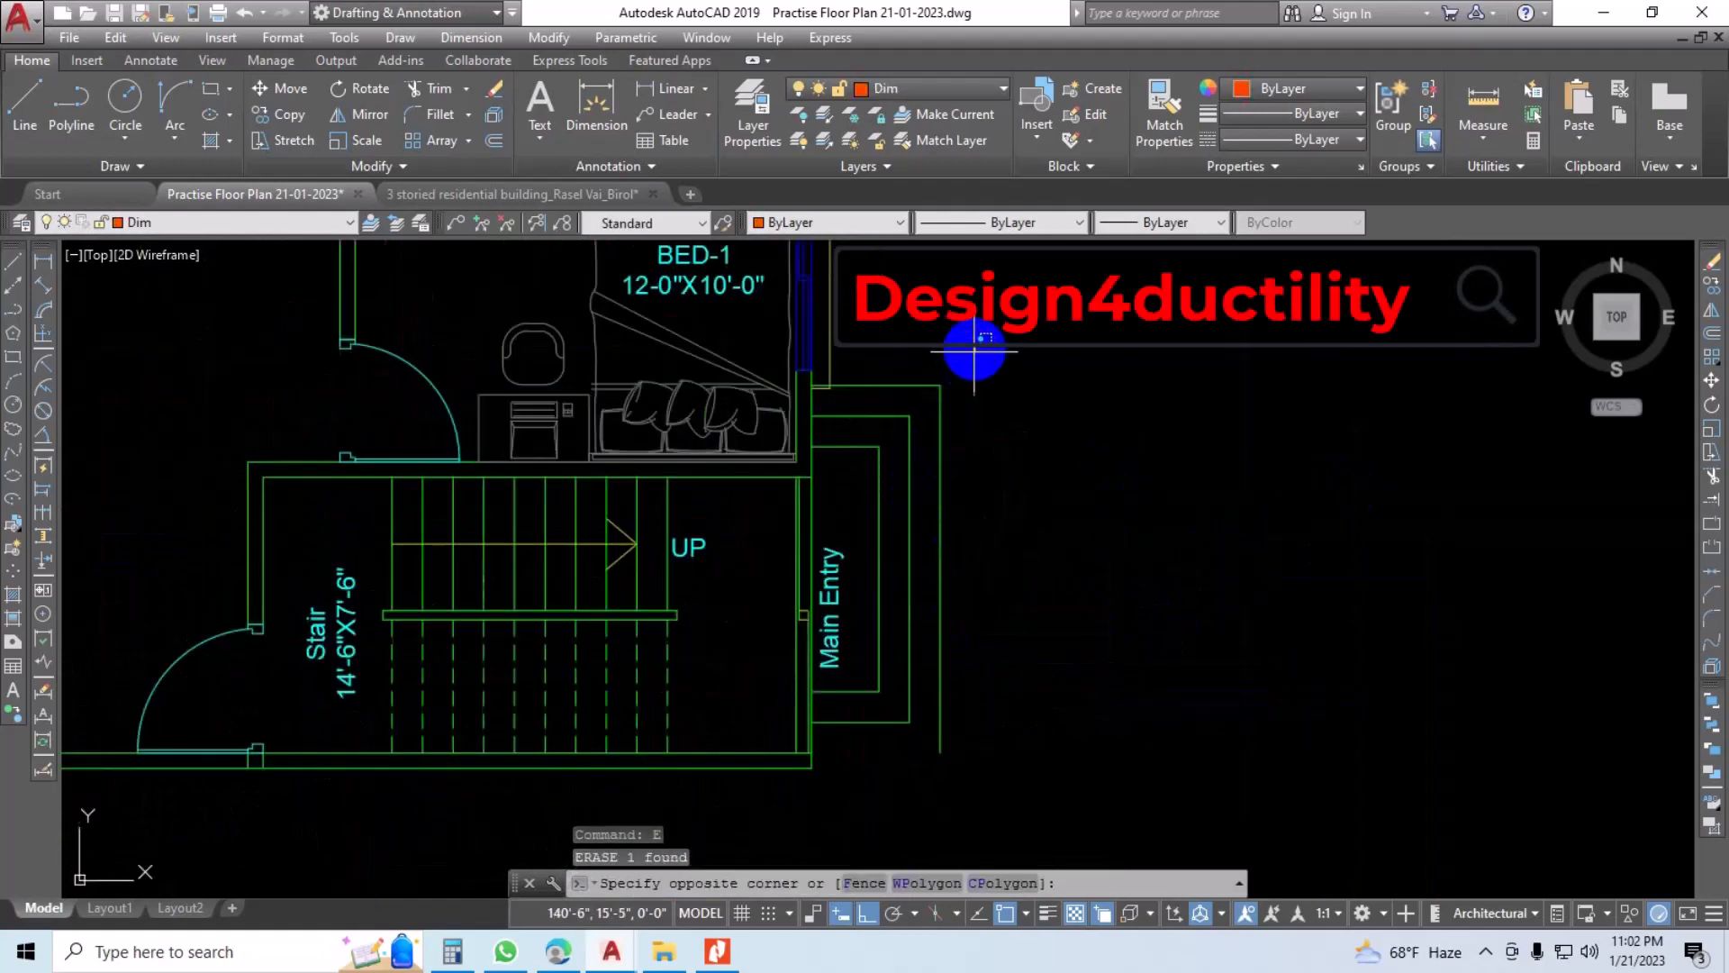
pyautogui.click(865, 480)
pyautogui.scroll(3, 900, 606)
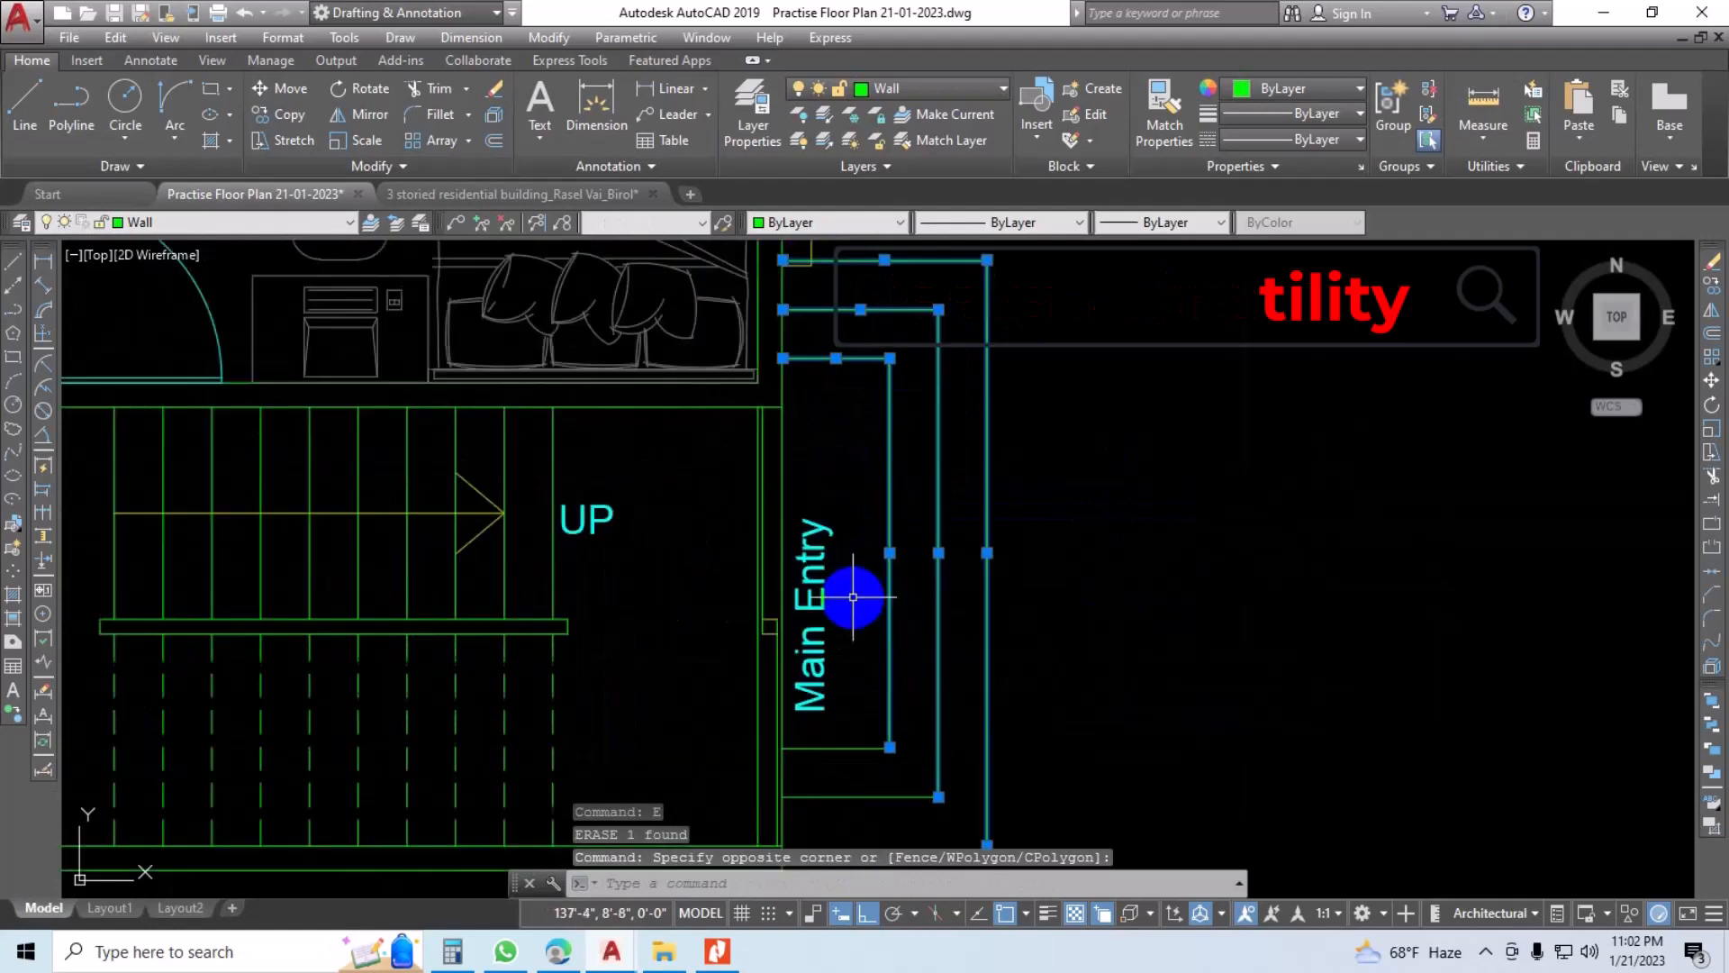
pyautogui.write('e')
pyautogui.press('Return')
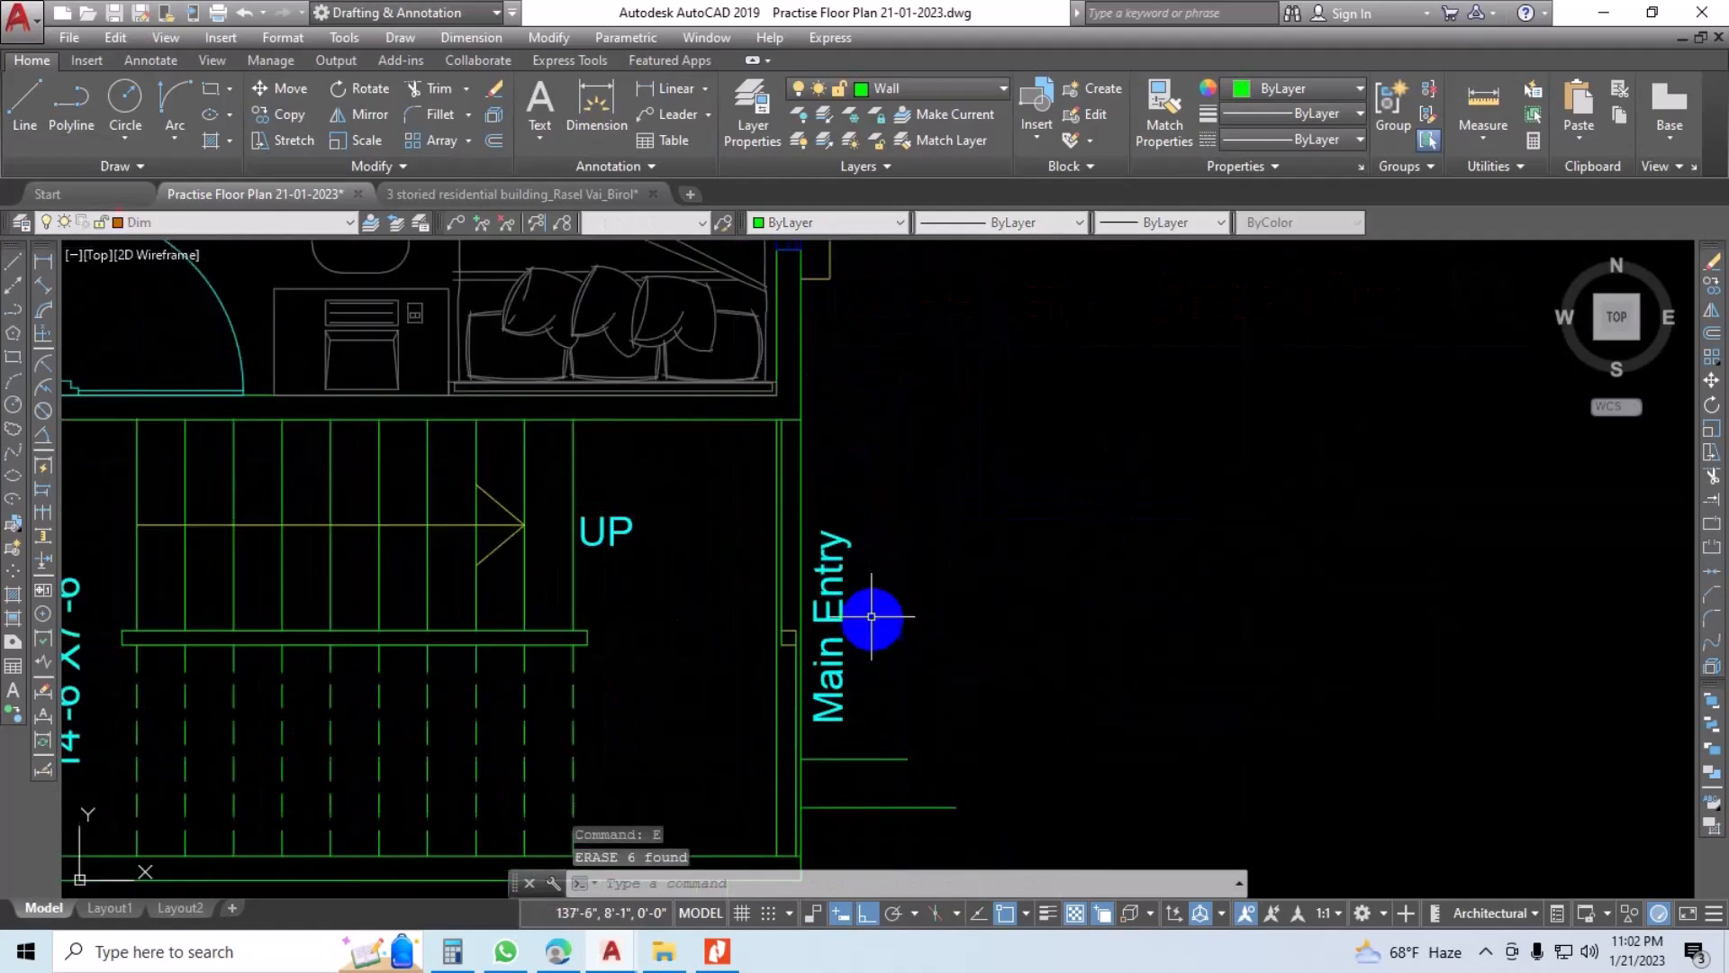
# Step: Erase the Main Entry label and the two remaining horizontal step lines outside the stair's east wall
pyautogui.scroll(-2, 924, 655)
pyautogui.moveTo(925, 655); pyautogui.dragTo(1019, 583, button='middle')
pyautogui.click(997, 573)
pyautogui.write('e')
pyautogui.press('Return')
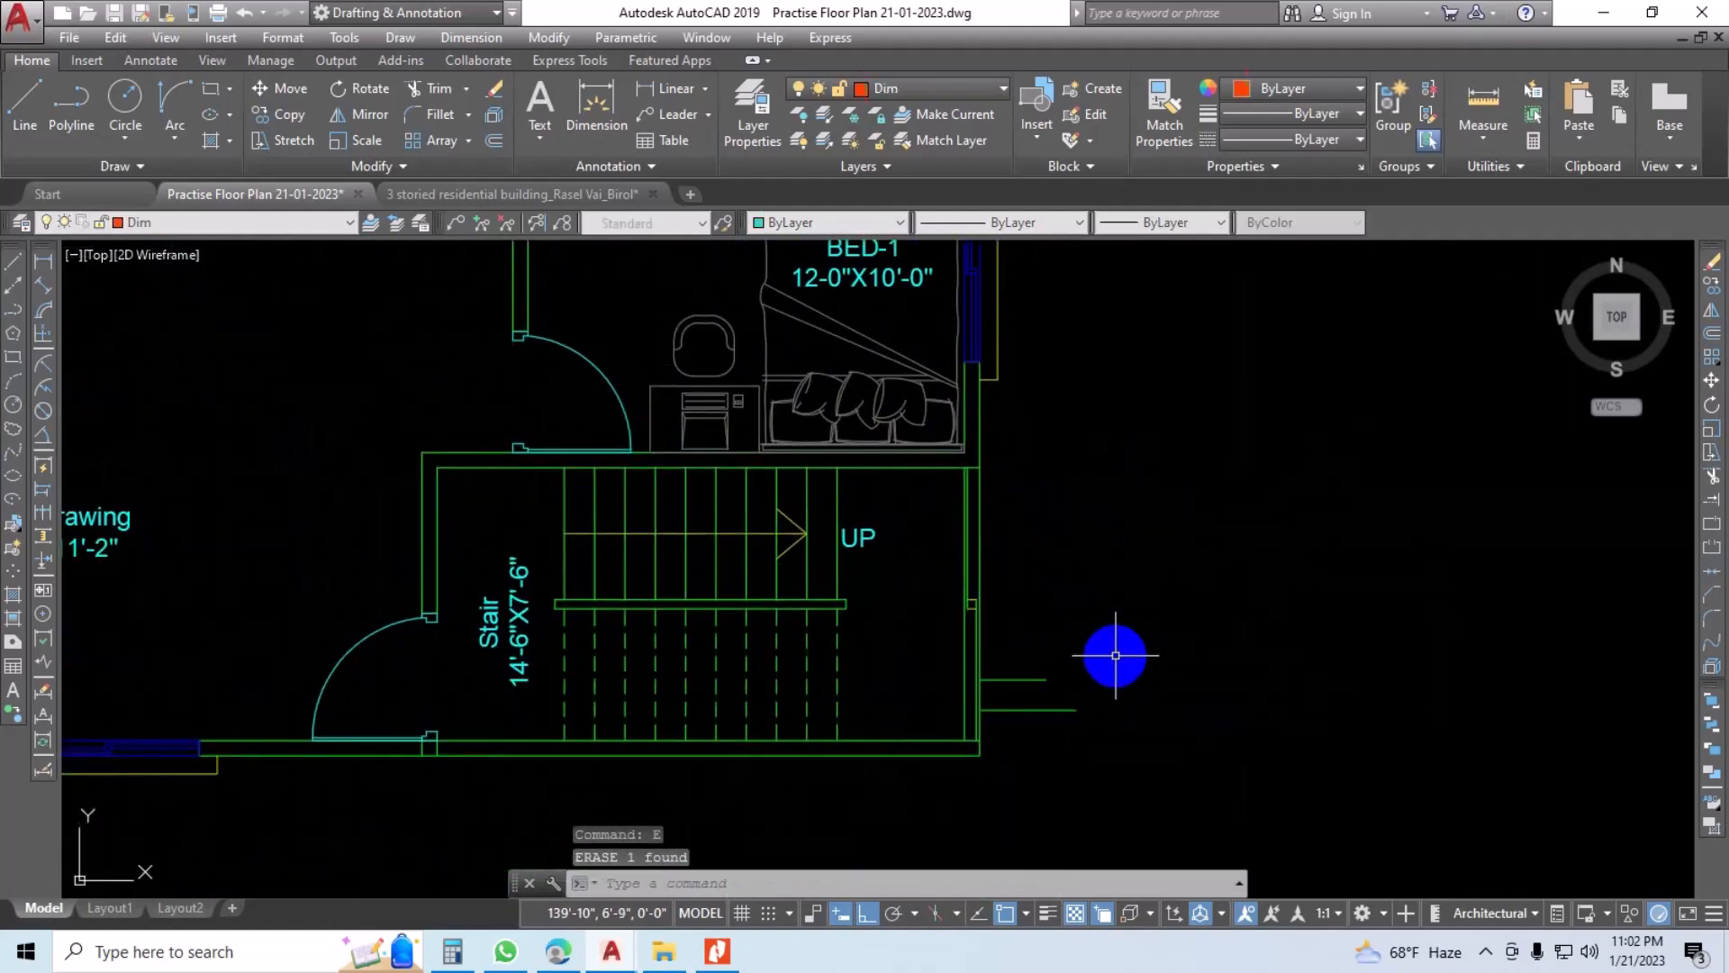
pyautogui.click(1115, 655)
pyautogui.click(1008, 761)
pyautogui.write('e')
pyautogui.press('Return')
# Step: Erase the small linework piece inside the stair's east wall at the entry opening
pyautogui.scroll(3, 930, 664)
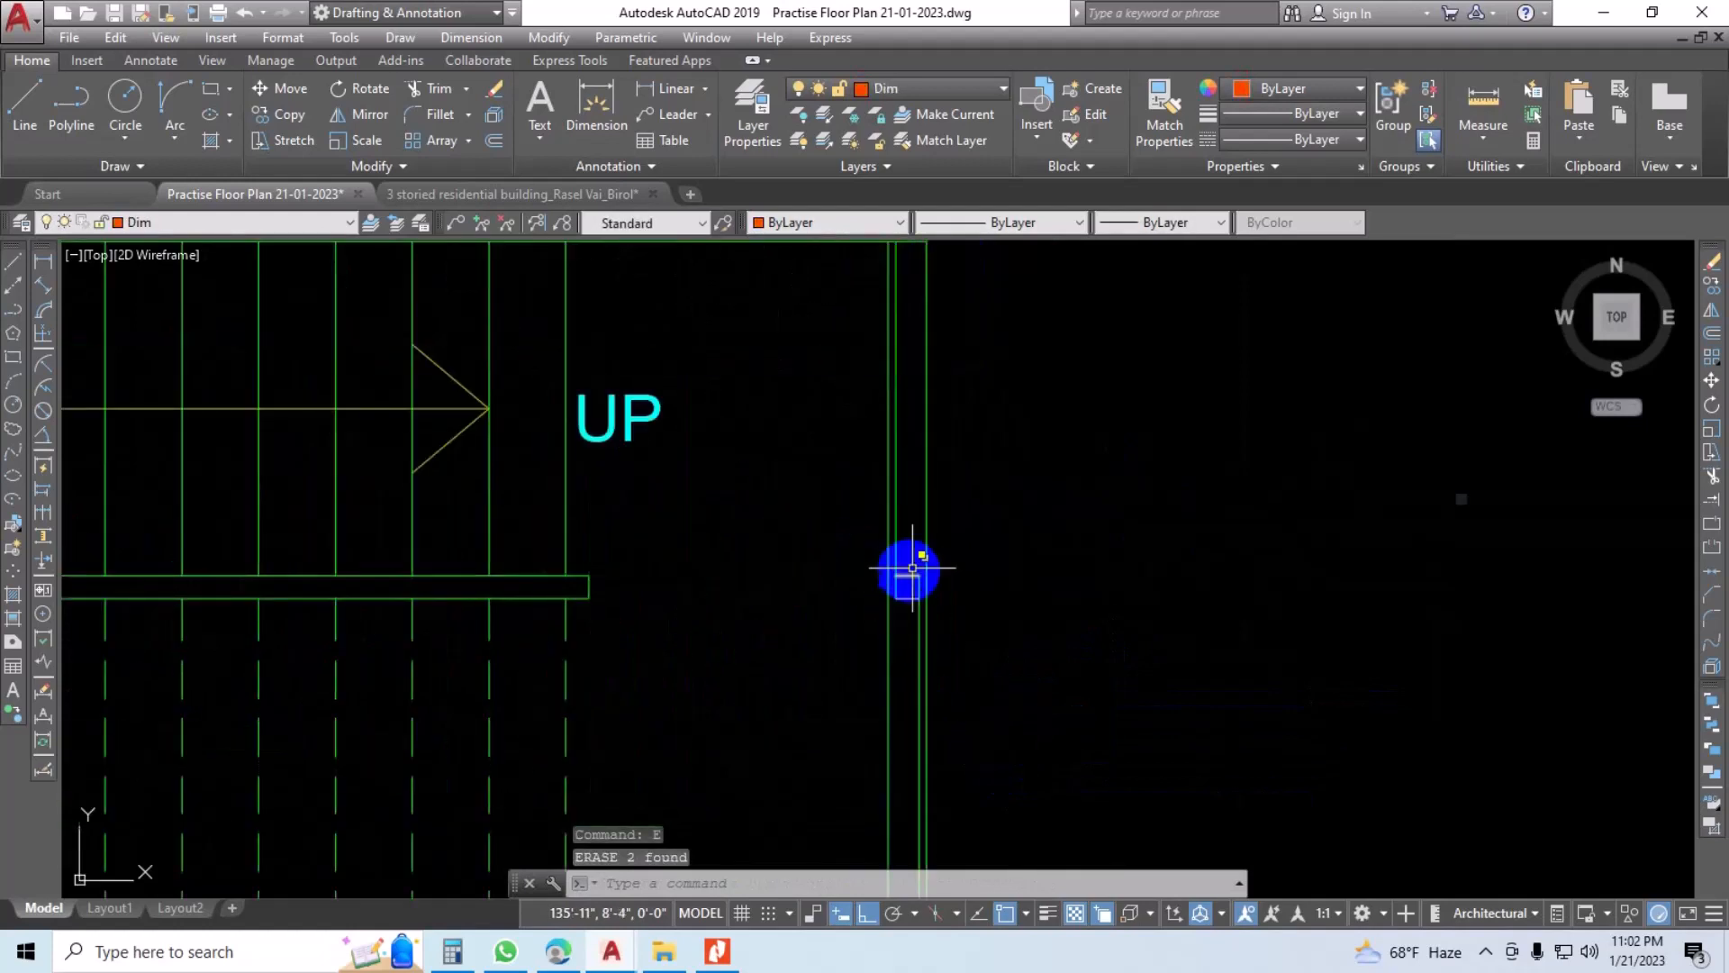
pyautogui.click(900, 601)
pyautogui.write('e')
pyautogui.press('Return')
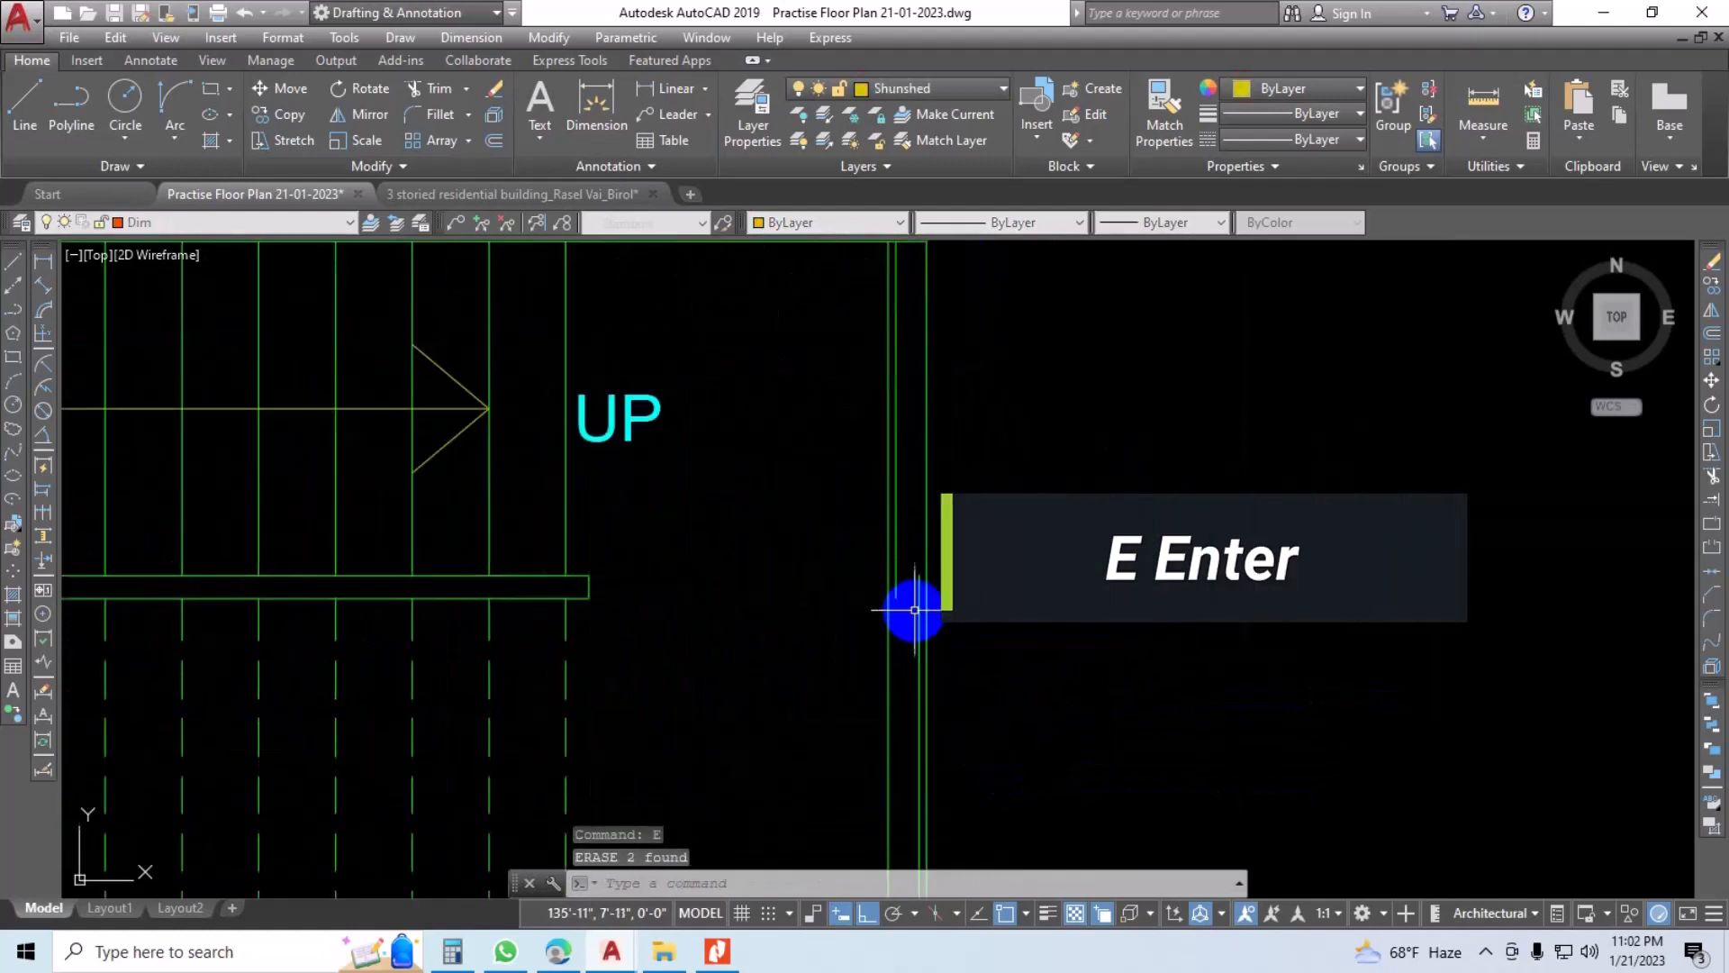
# Step: Erase the leftover extra vertical lines within the thickness of the stair's east wall
pyautogui.scroll(2, 917, 608)
pyautogui.click(881, 590)
pyautogui.write('e')
pyautogui.press('Return')
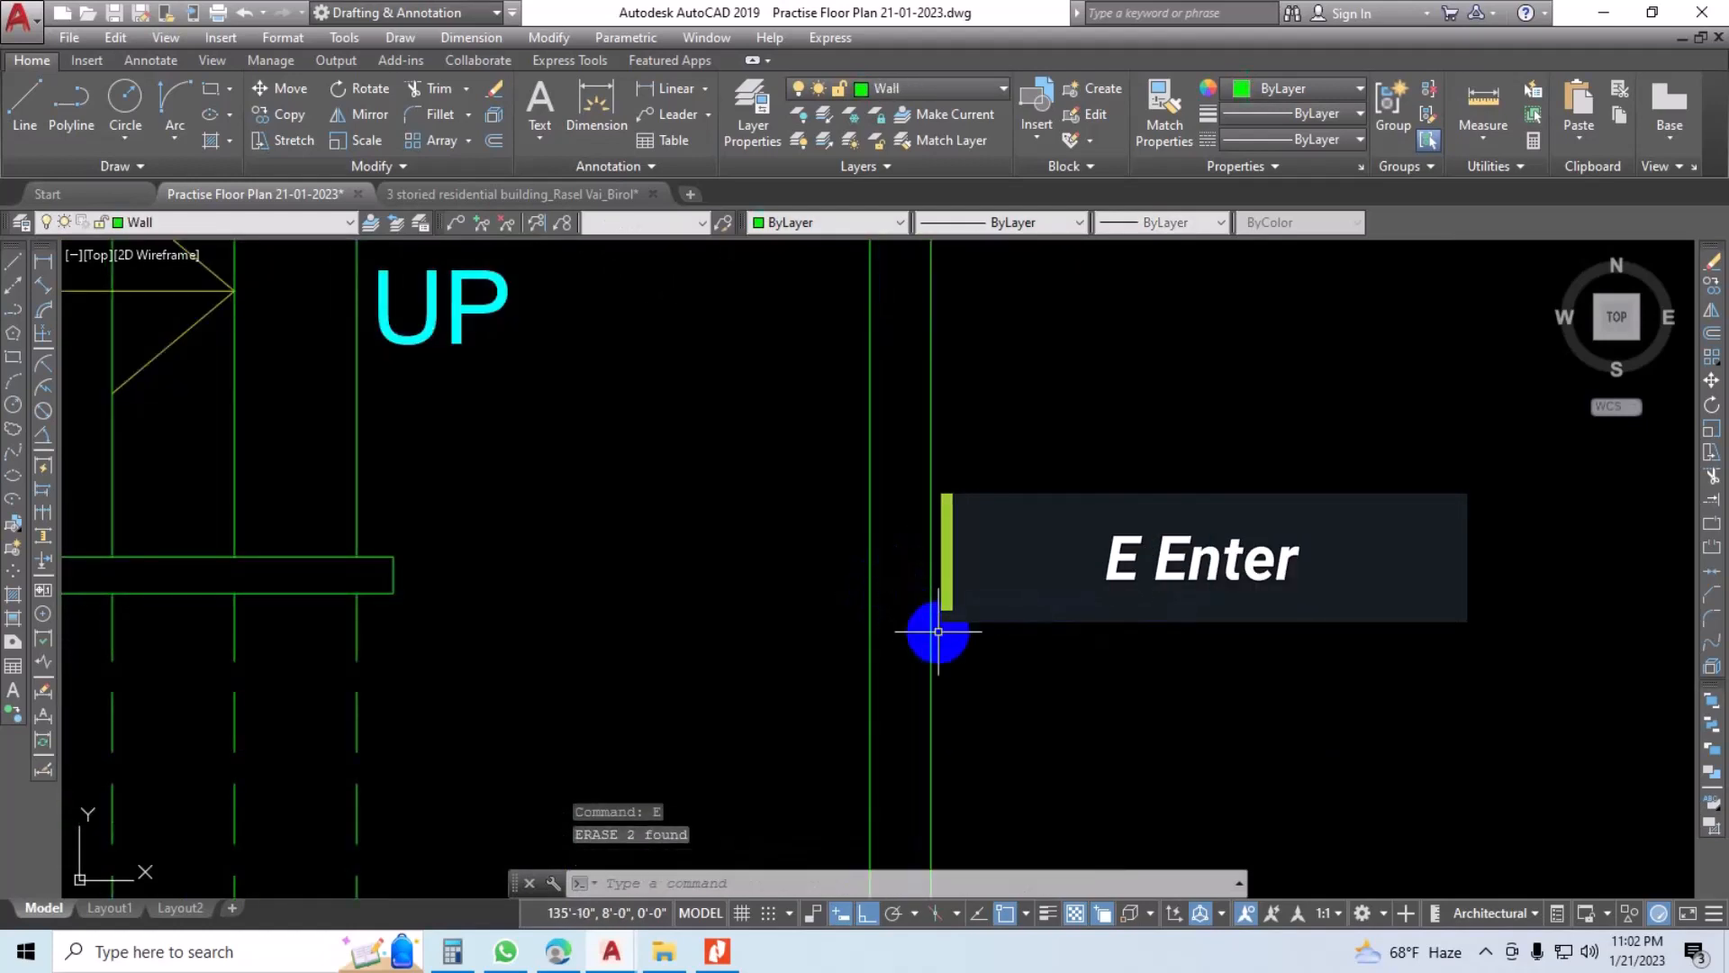
pyautogui.scroll(-6, 939, 632)
pyautogui.moveTo(945, 657); pyautogui.dragTo(938, 605, button='middle')
pyautogui.scroll(2, 938, 672)
pyautogui.scroll(-5, 938, 672)
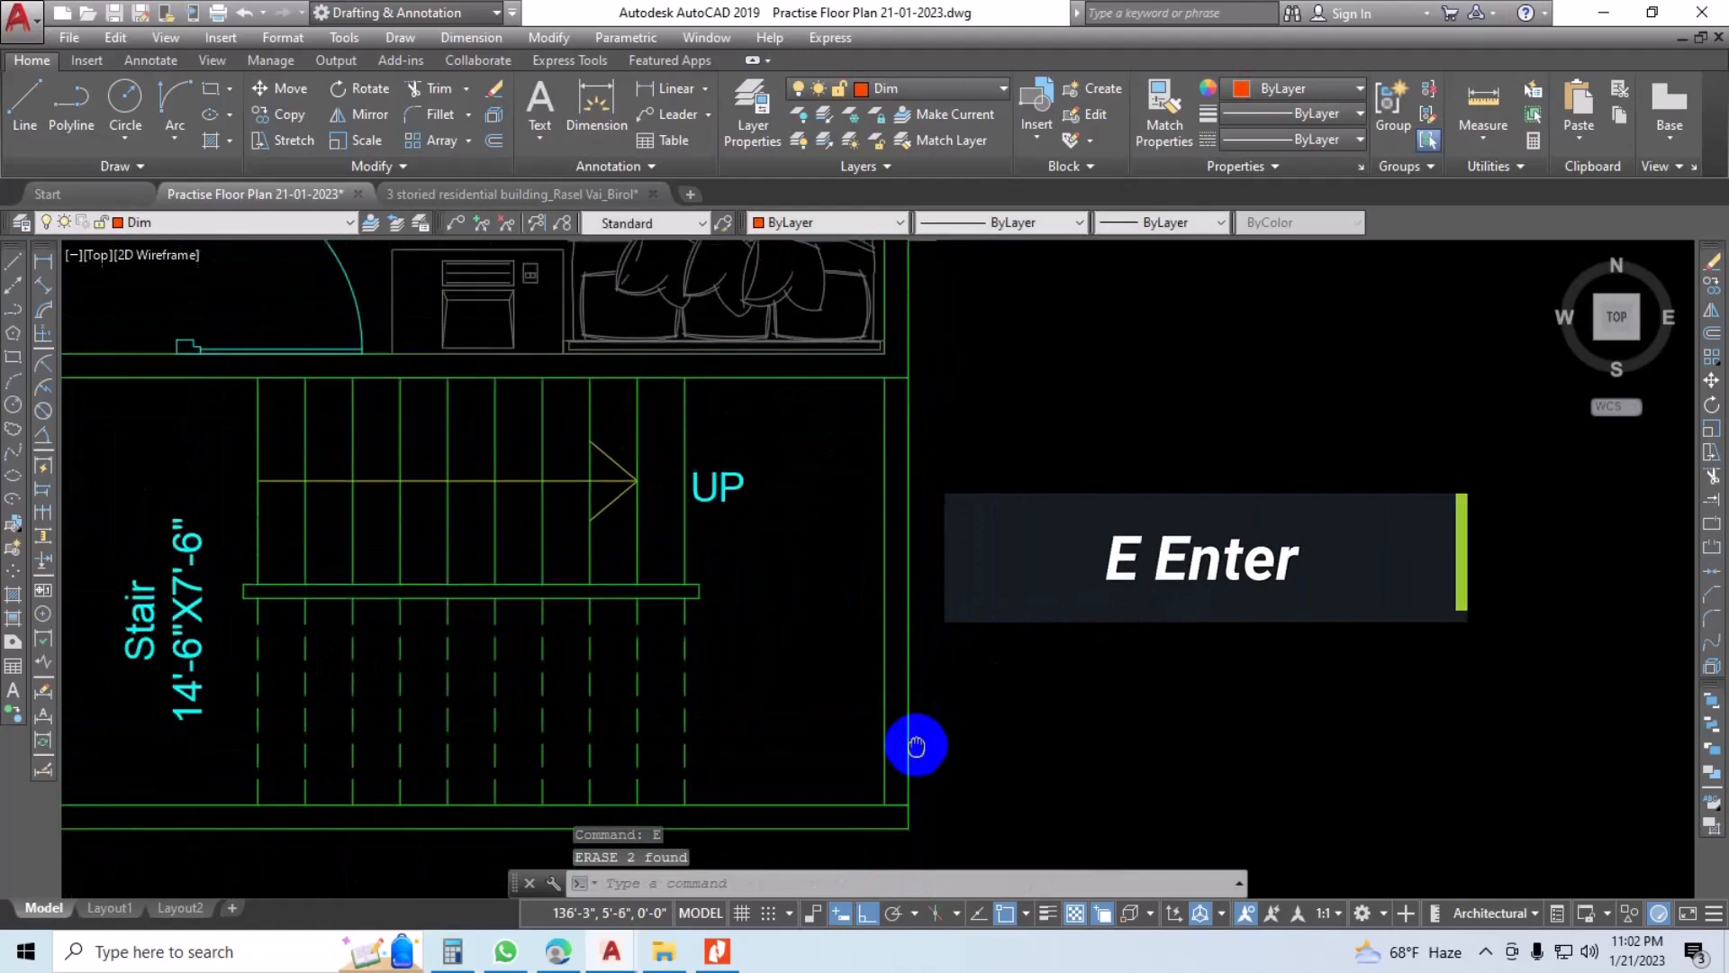
pyautogui.scroll(4, 533, 377)
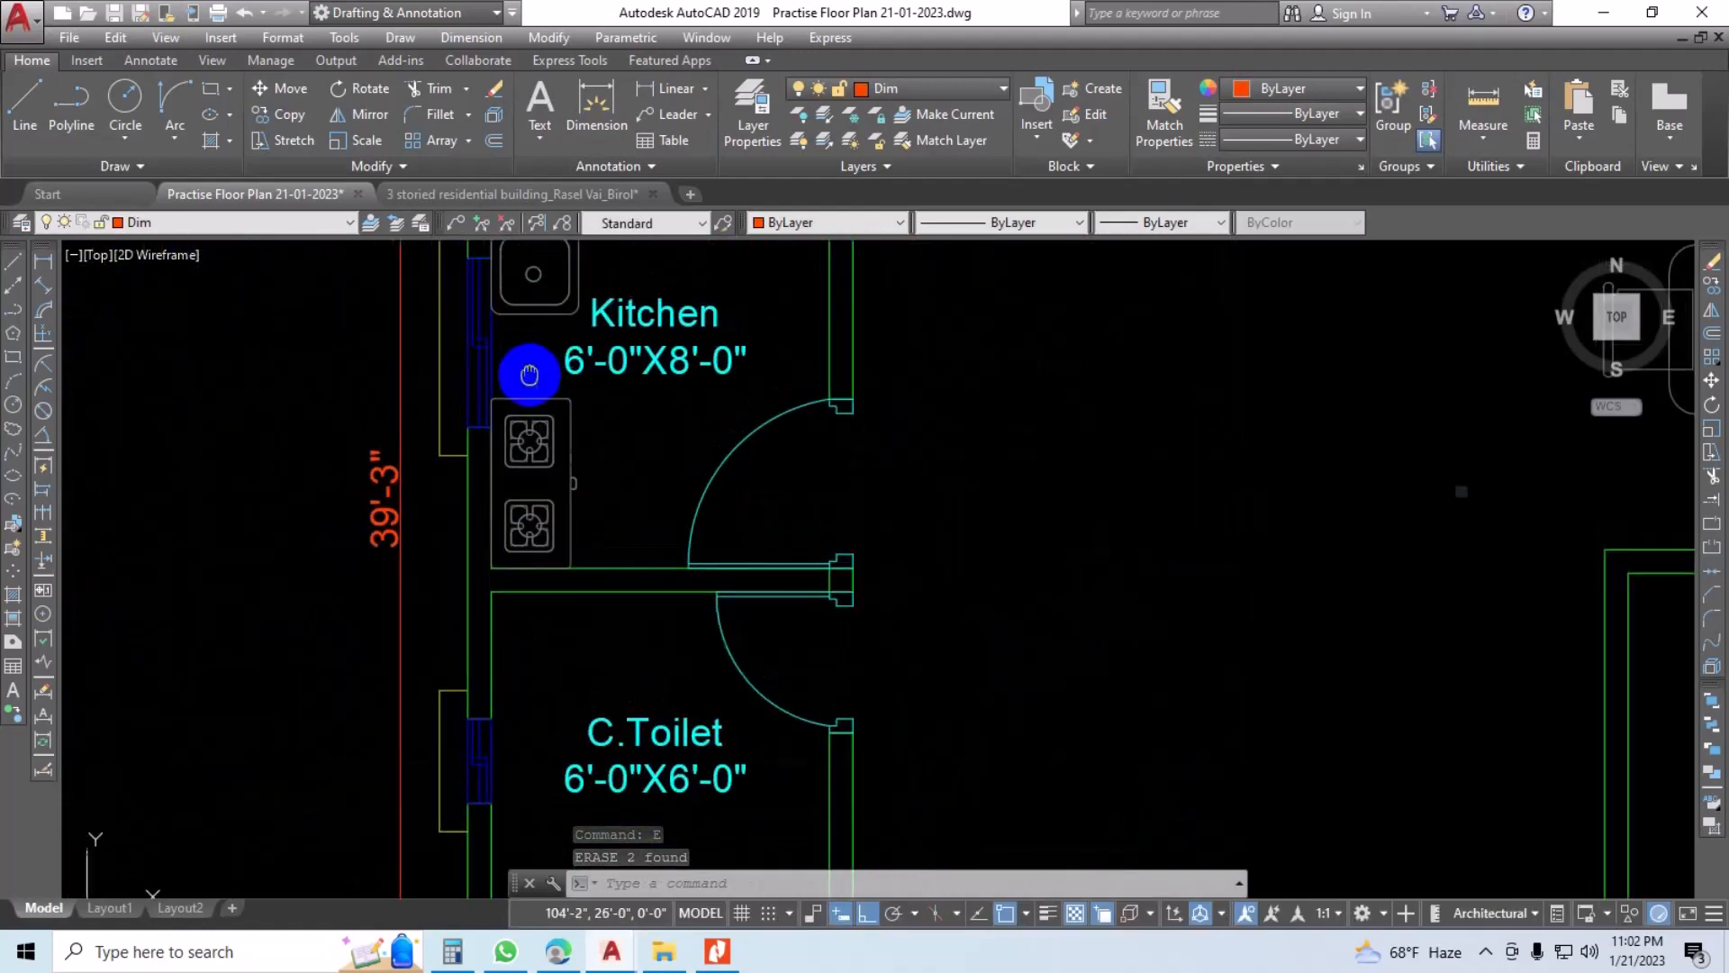
pyautogui.click(538, 502)
pyautogui.write('c')
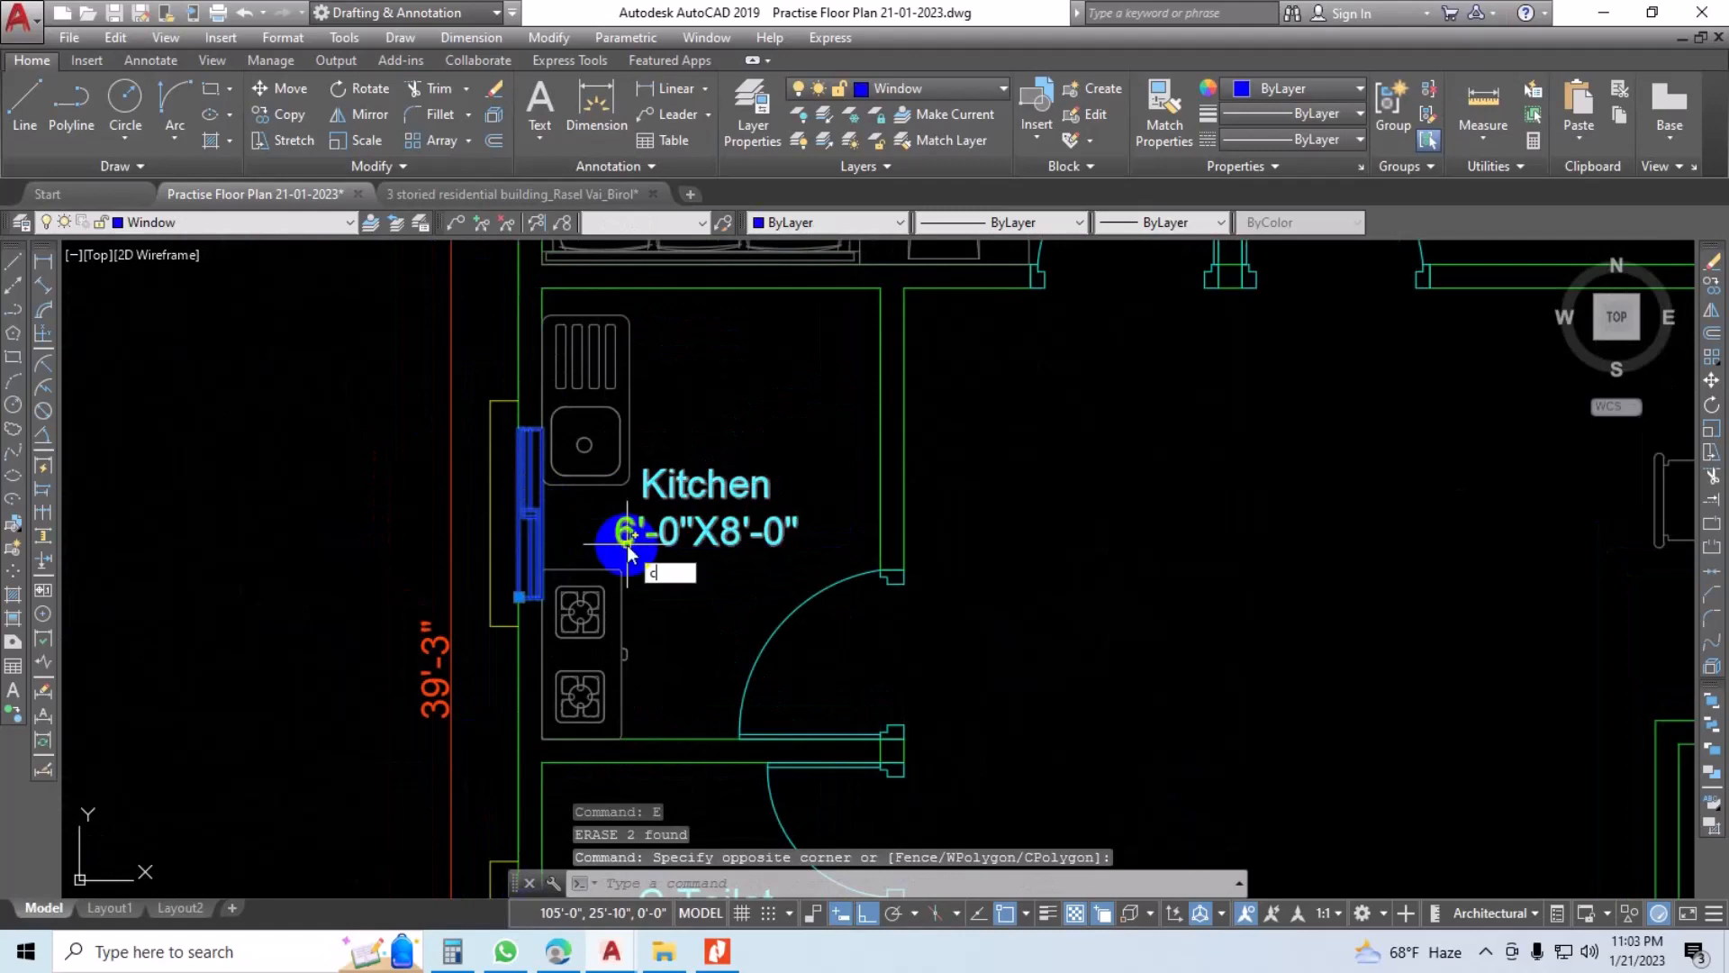
pyautogui.press('Return')
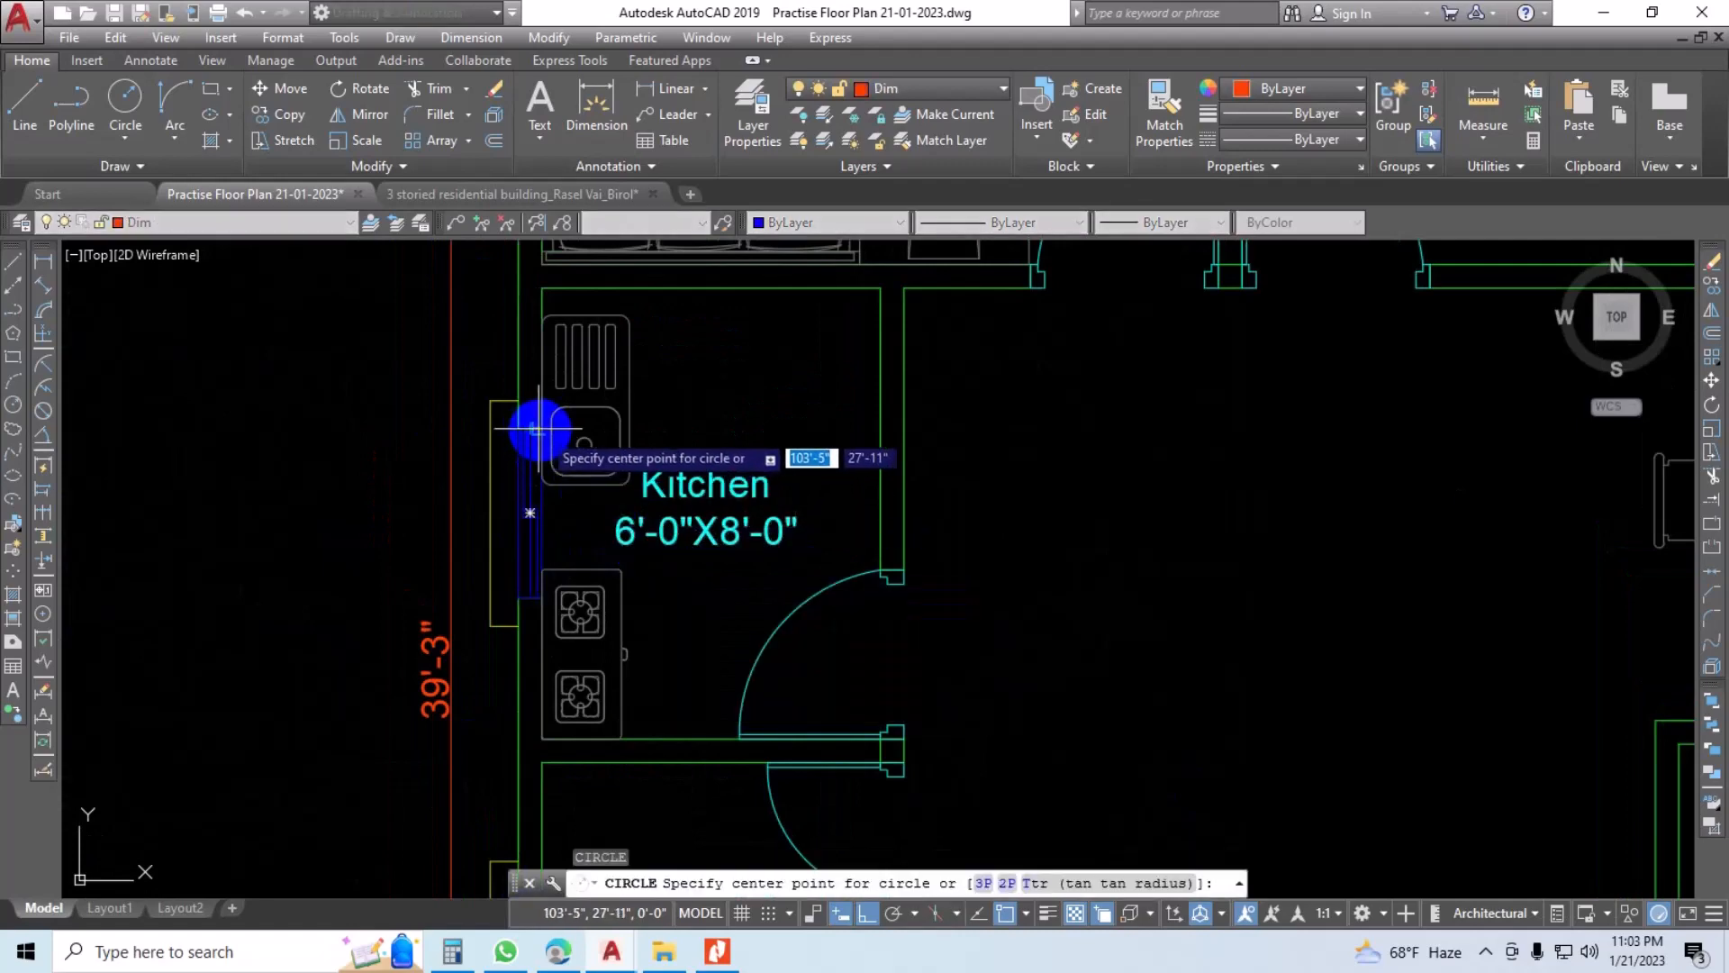
pyautogui.click(538, 429)
pyautogui.scroll(-5, 679, 575)
pyautogui.press('Escape')
pyautogui.press('Escape')
pyautogui.scroll(7, 637, 569)
pyautogui.press('Escape')
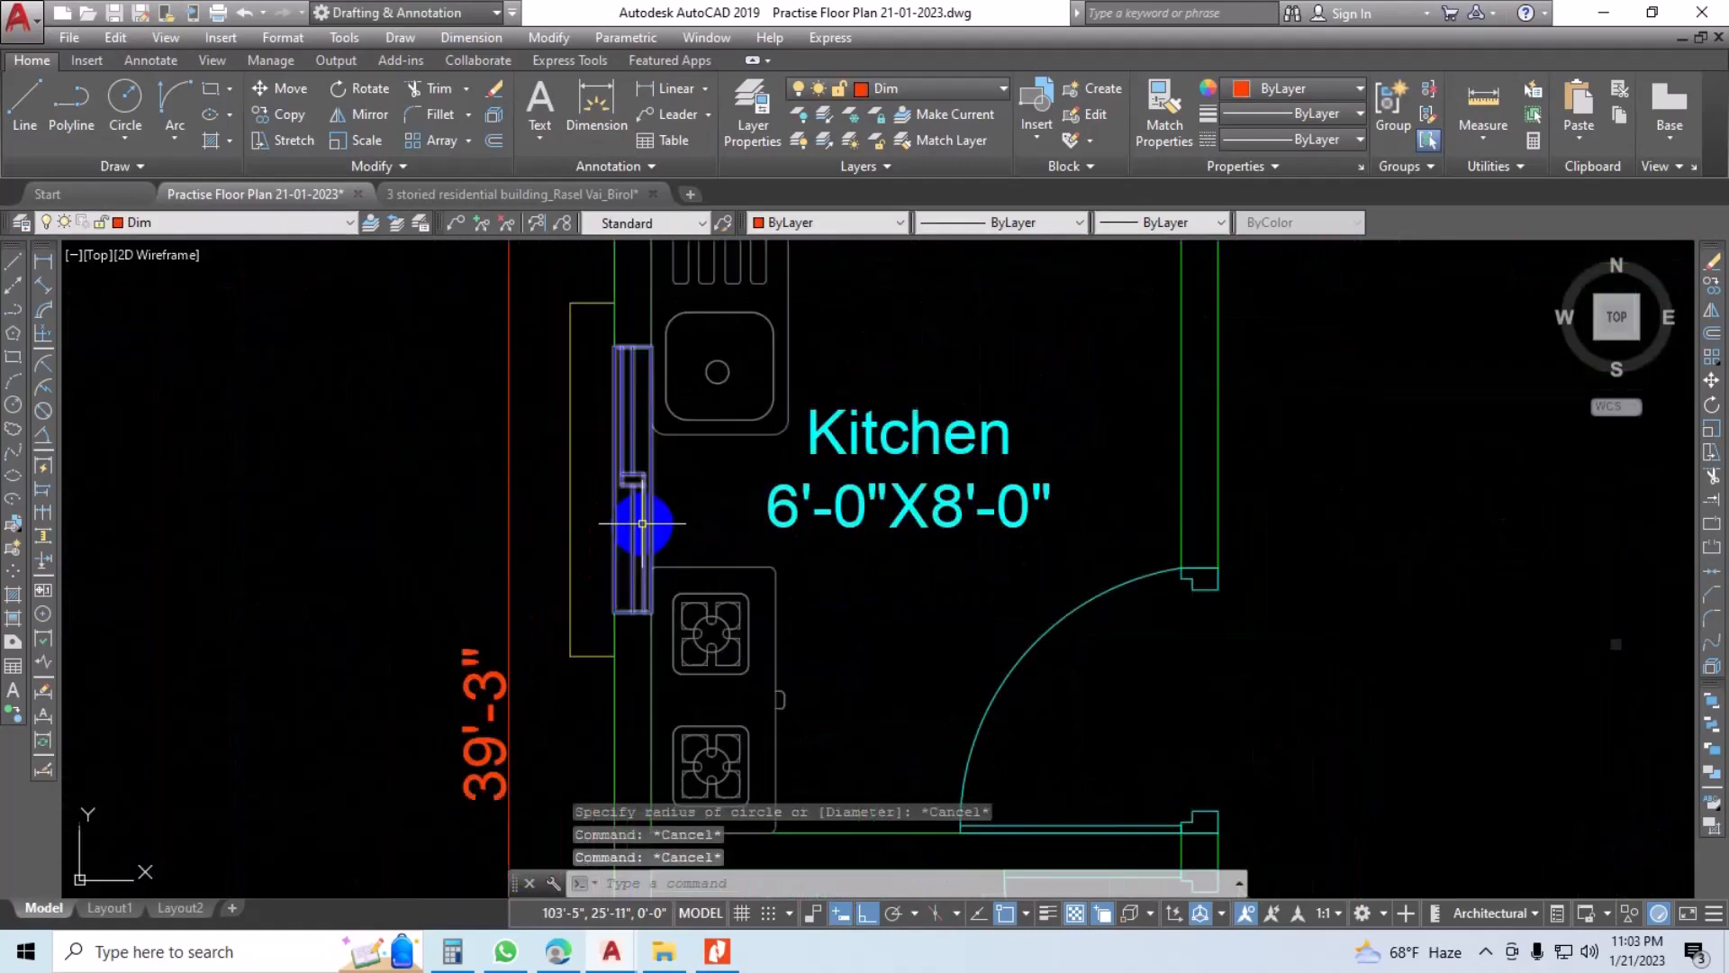
# Step: Copy the Kitchen's west window, with ortho off, to a free spot inside the stair beside its east wall
pyautogui.click(641, 522)
pyautogui.click(646, 511)
pyautogui.write('c')
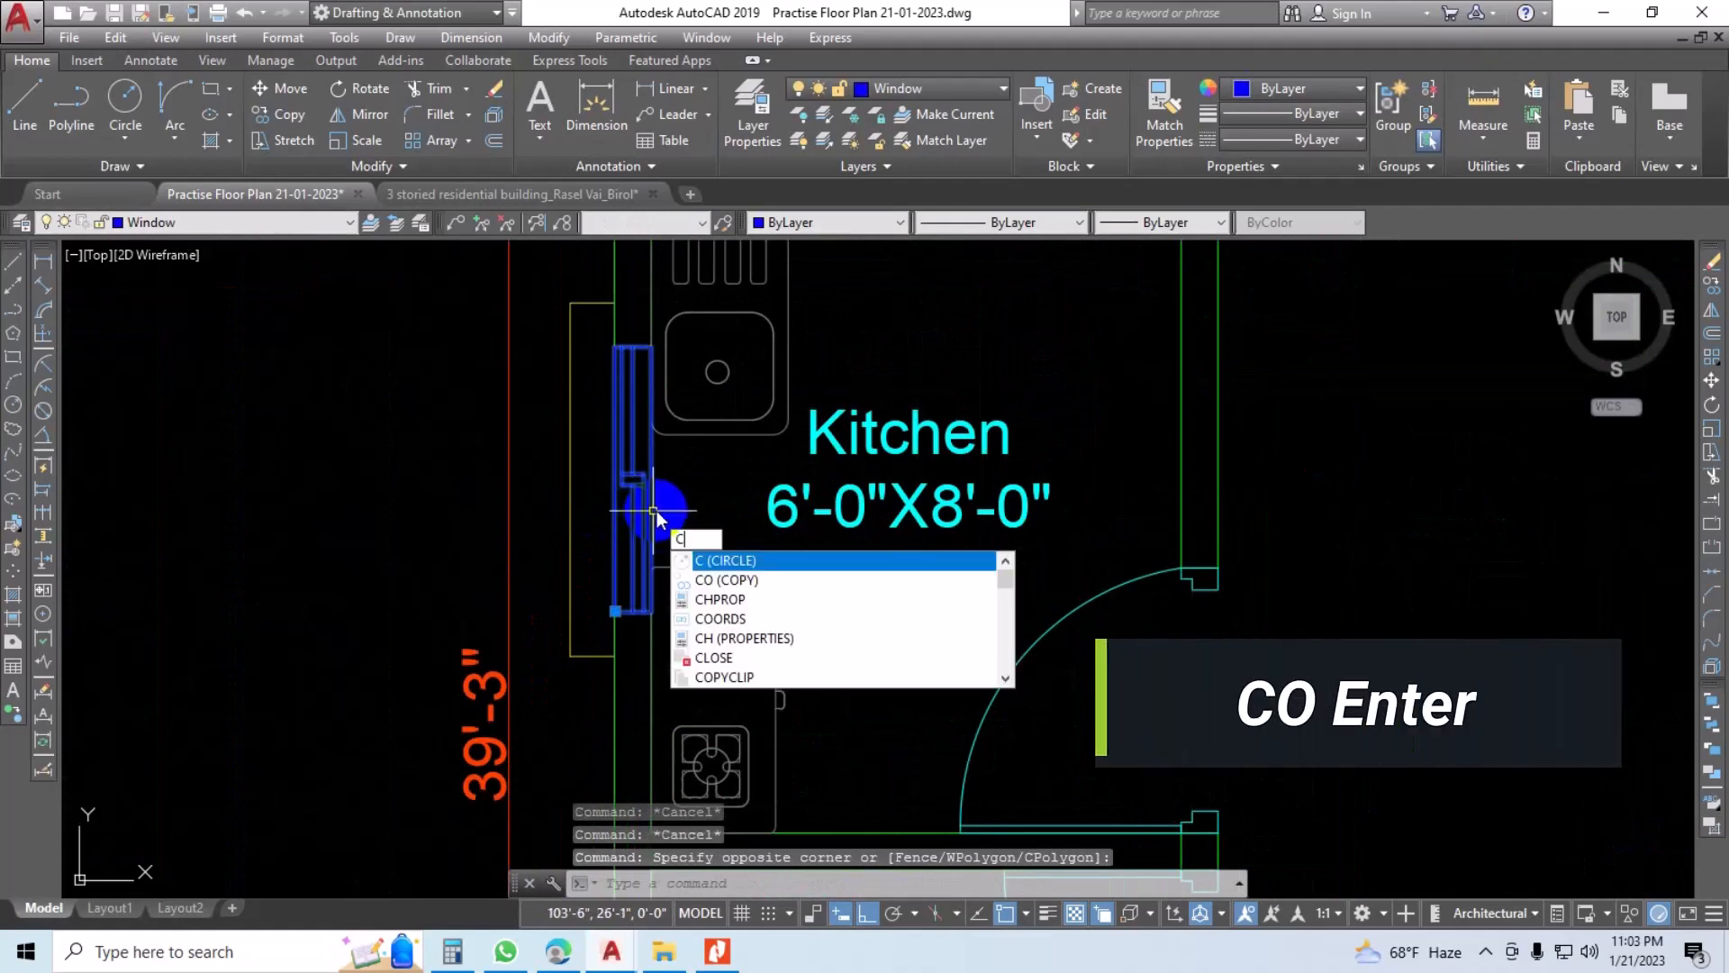
pyautogui.write('o')
pyautogui.press('Return')
pyautogui.click(641, 495)
pyautogui.scroll(-4, 641, 495)
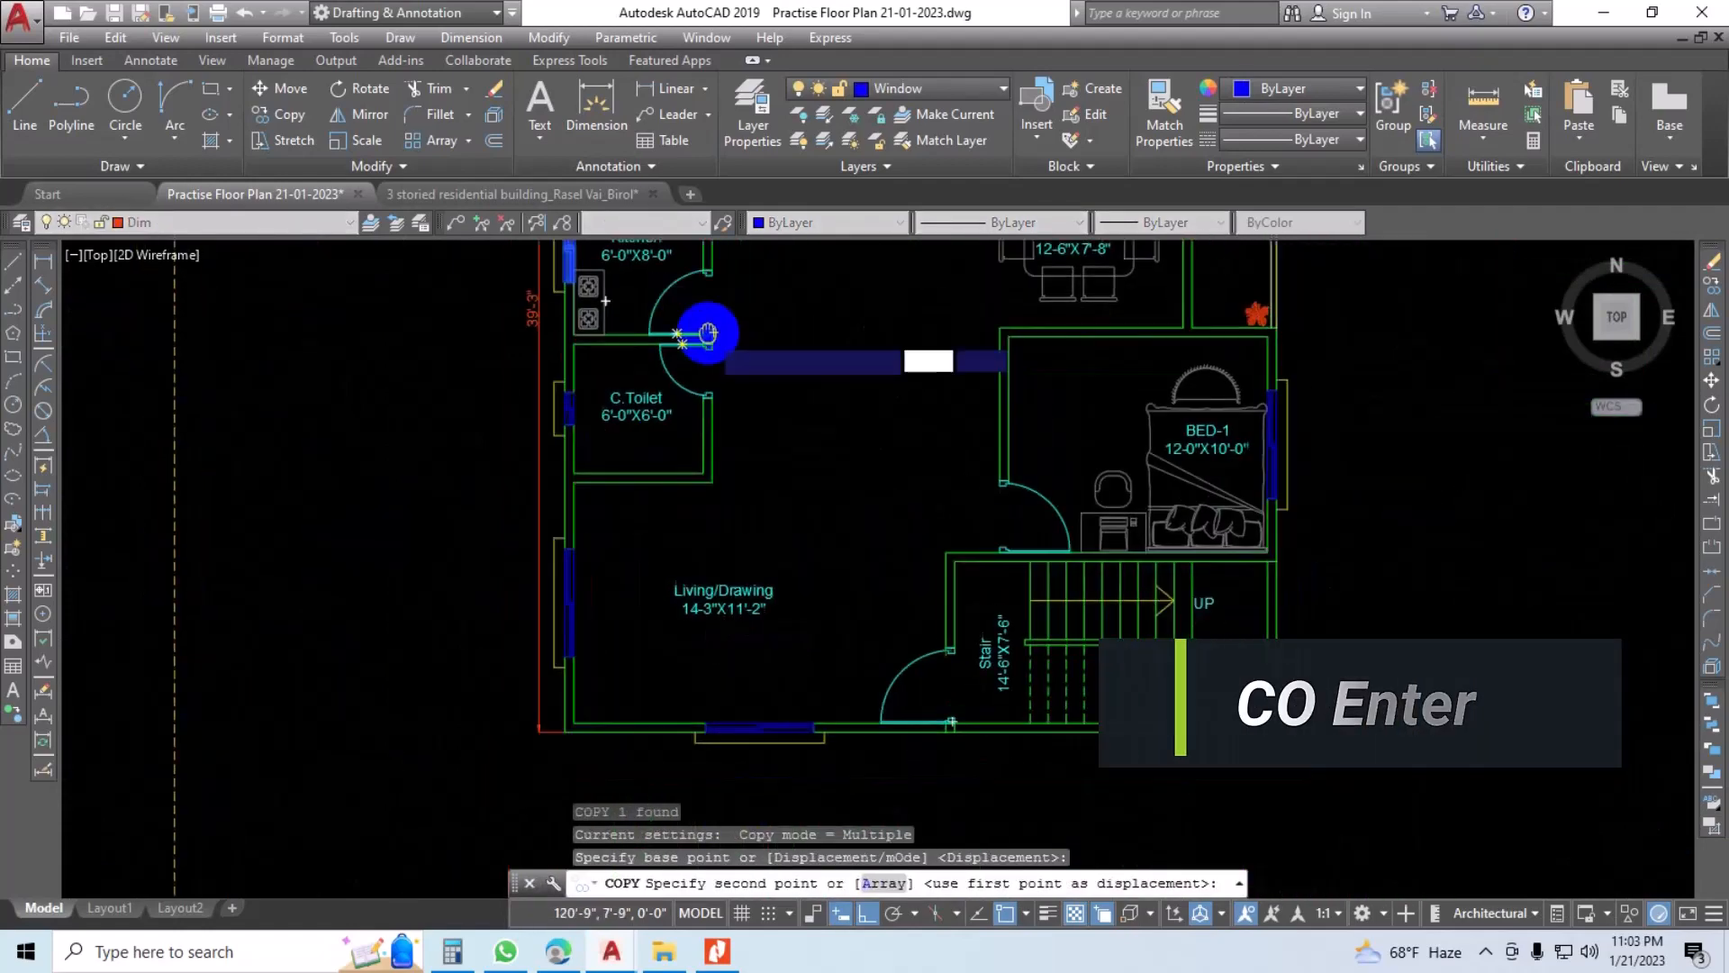
pyautogui.scroll(4, 1237, 634)
pyautogui.press('F8')
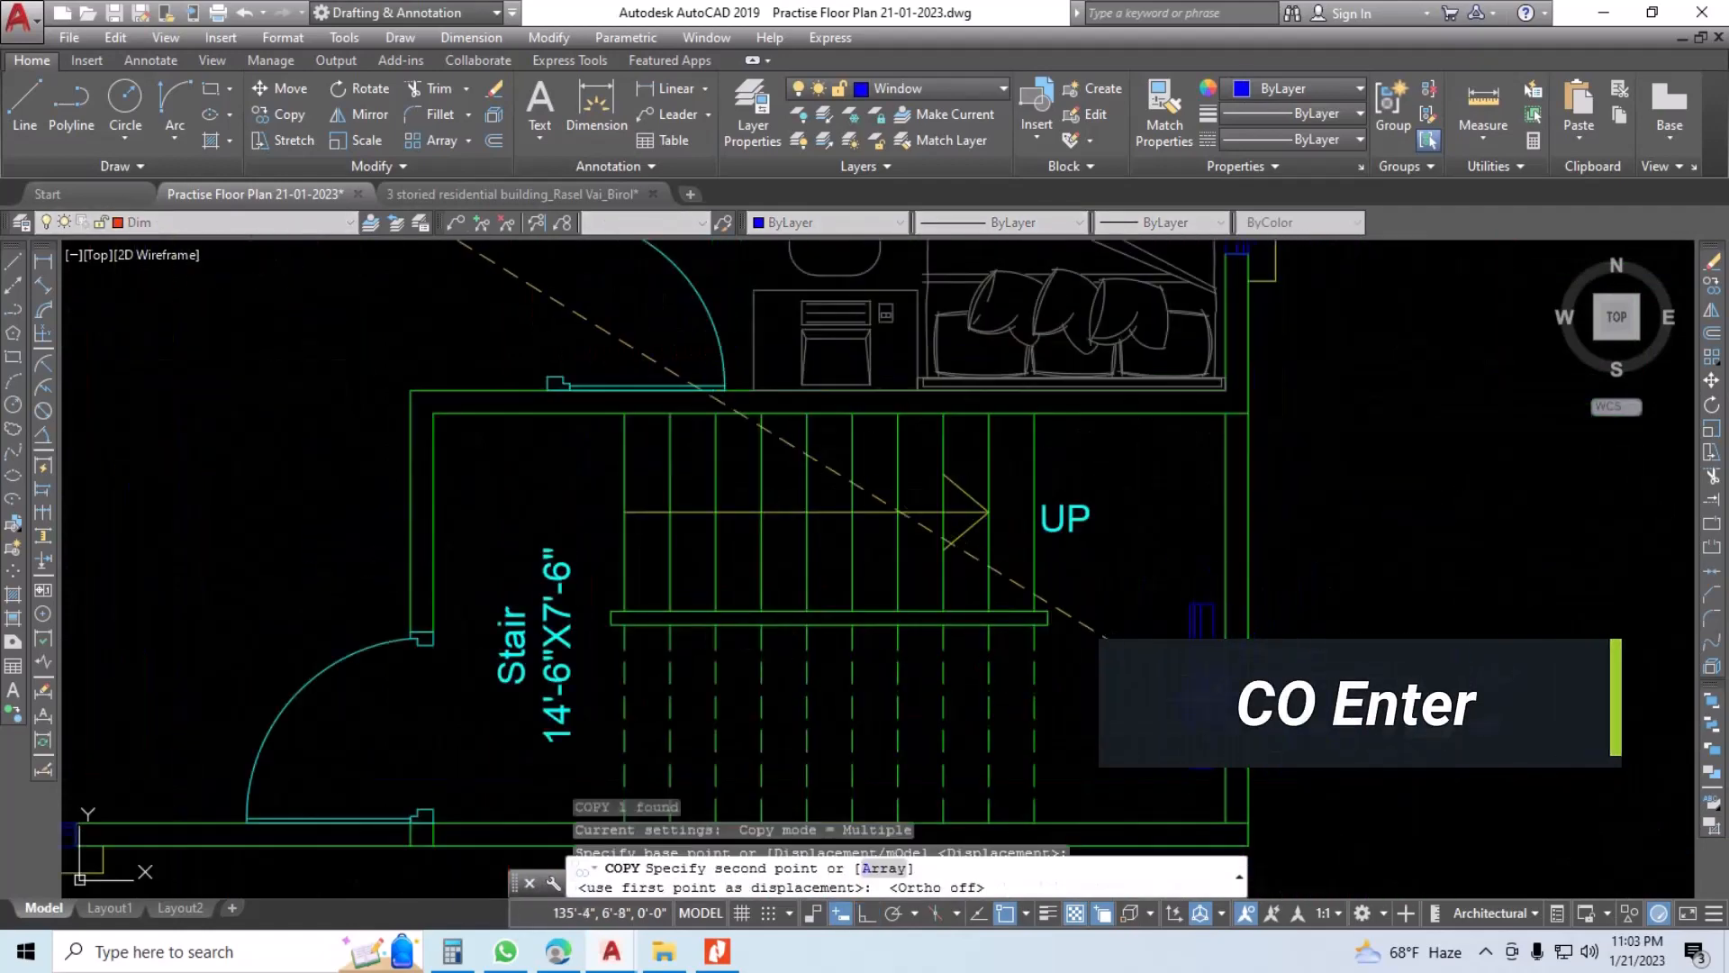
pyautogui.scroll(2, 1213, 650)
pyautogui.click(1156, 703)
pyautogui.press('Escape')
pyautogui.scroll(-4, 1124, 631)
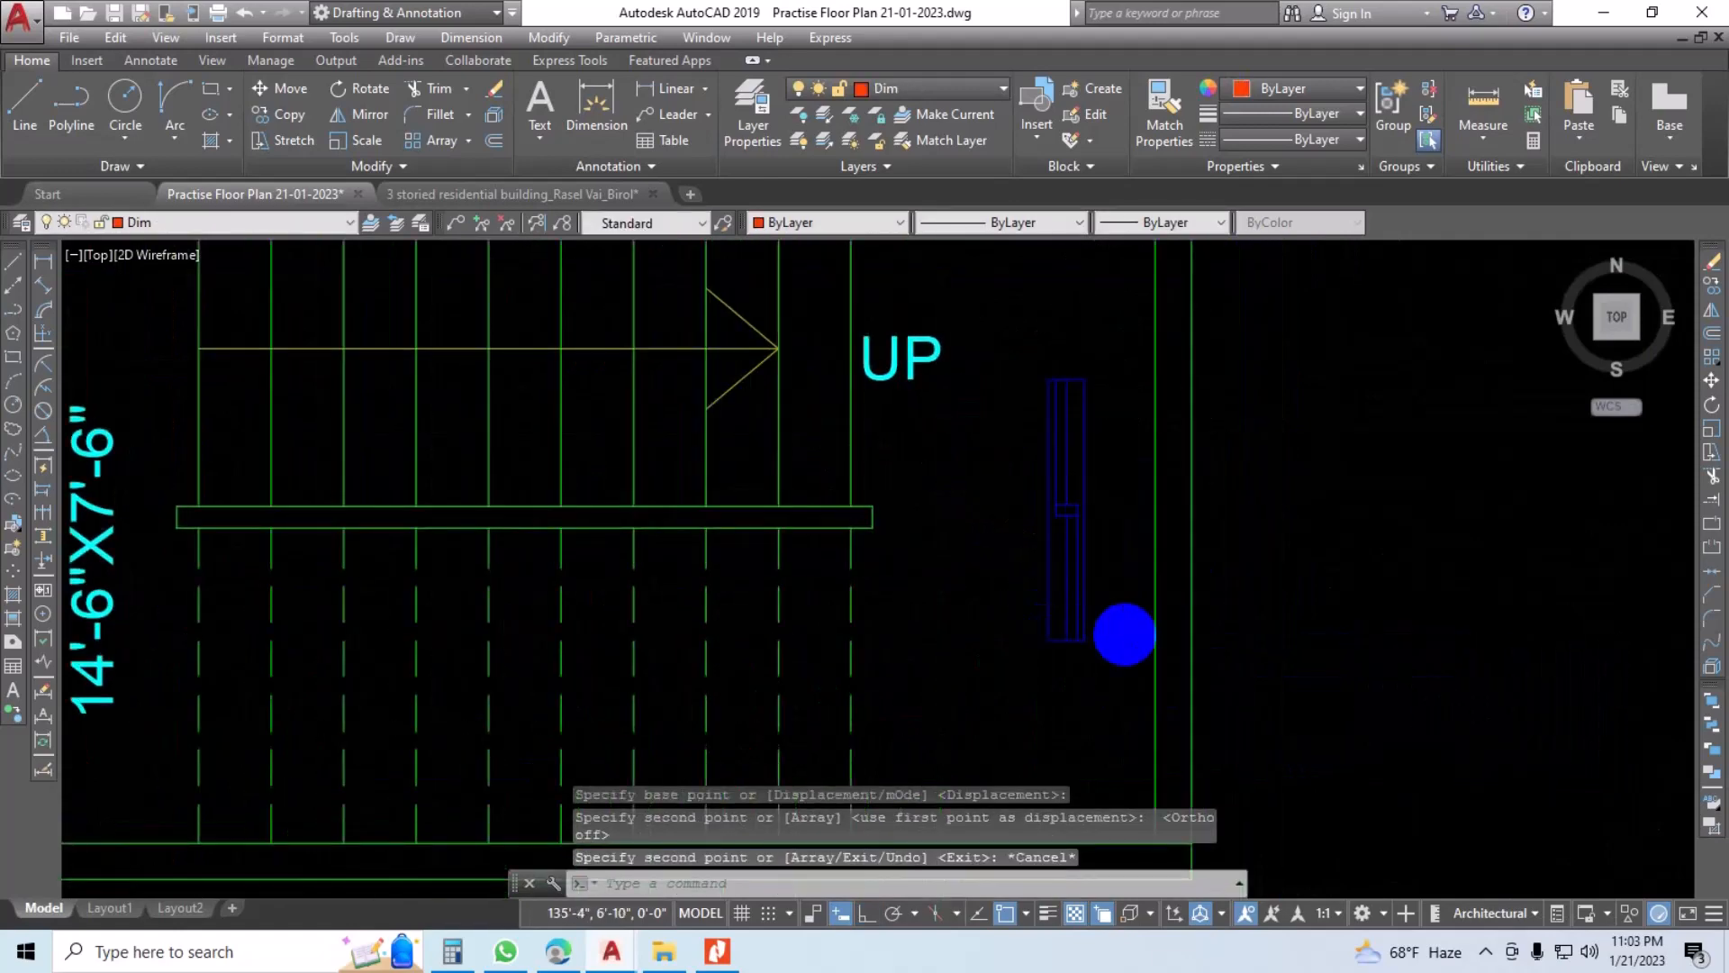
pyautogui.press('Escape')
pyautogui.press('Escape')
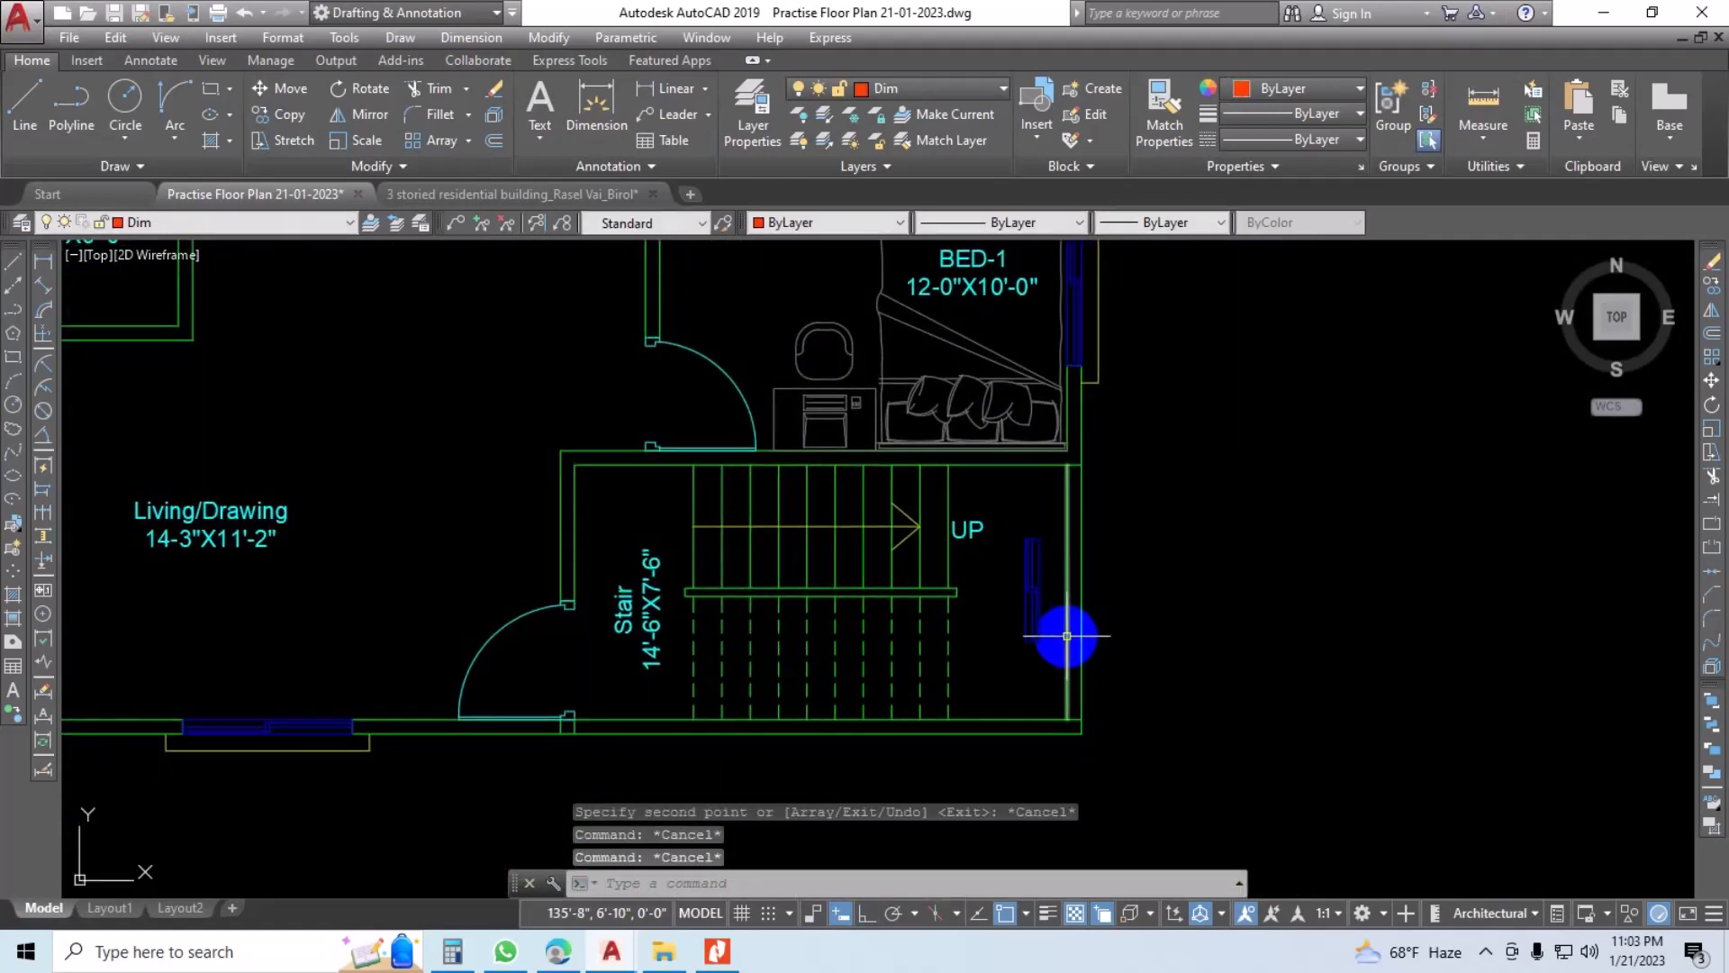
pyautogui.write('l')
pyautogui.press('Return')
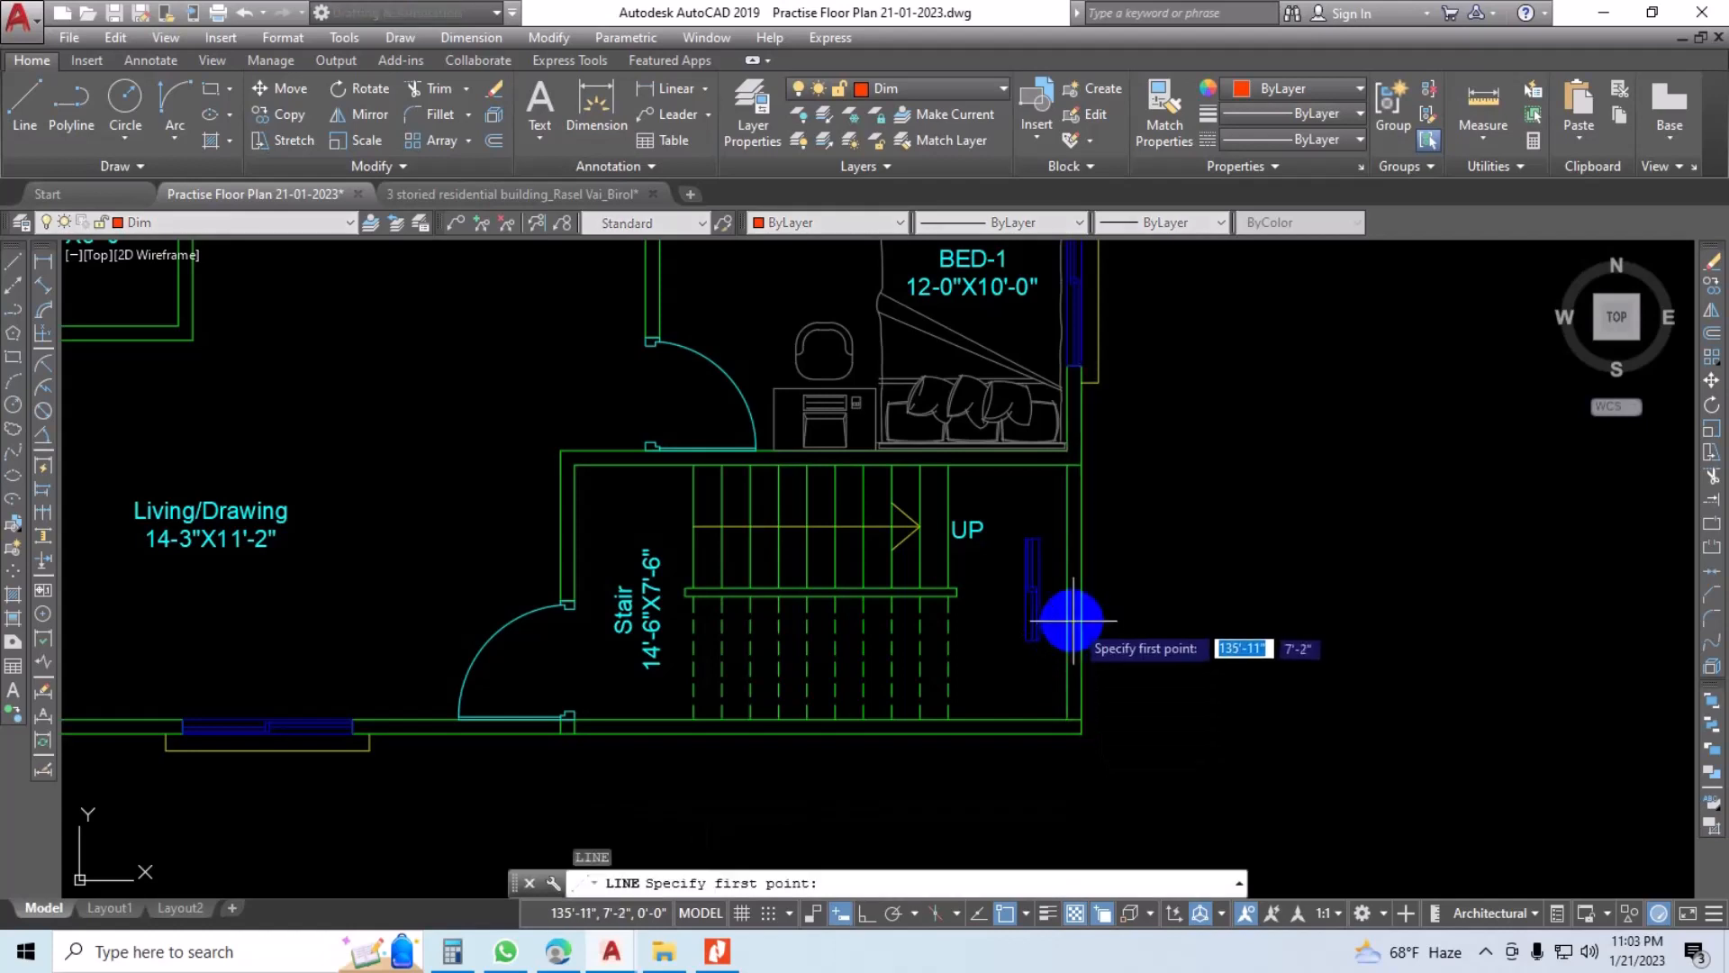
pyautogui.click(1069, 592)
pyautogui.click(1213, 595)
pyautogui.press('Escape')
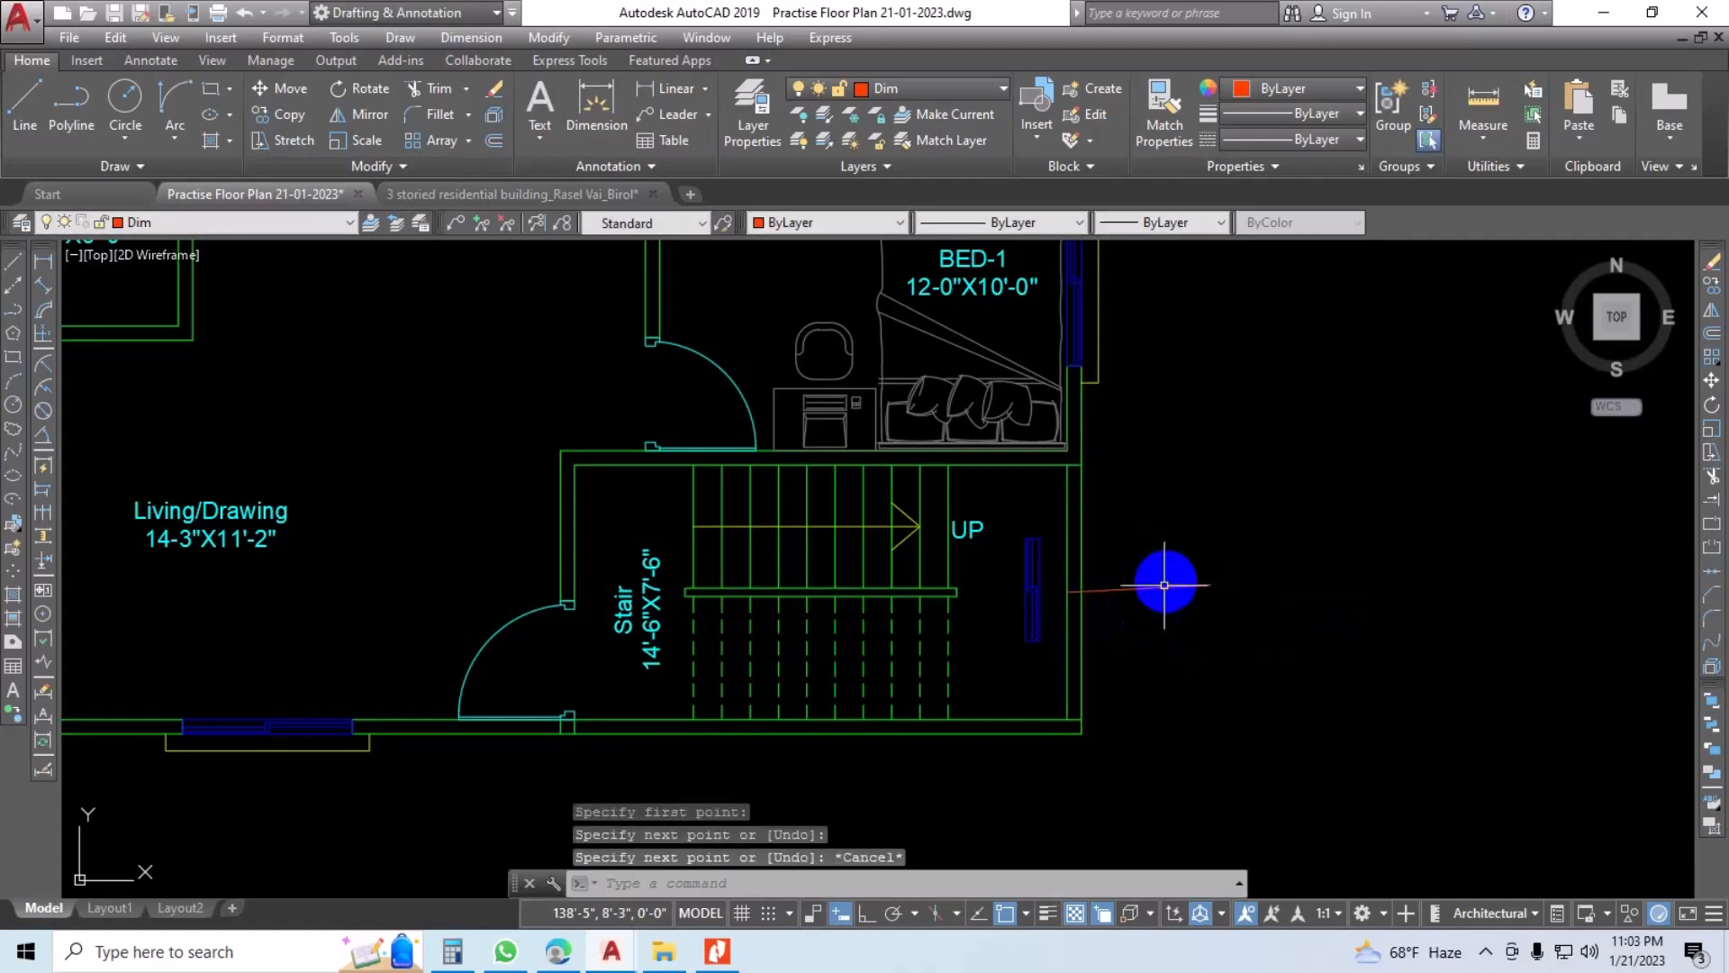
pyautogui.click(1139, 594)
pyautogui.write('e')
pyautogui.press('Return')
pyautogui.scroll(3, 1095, 640)
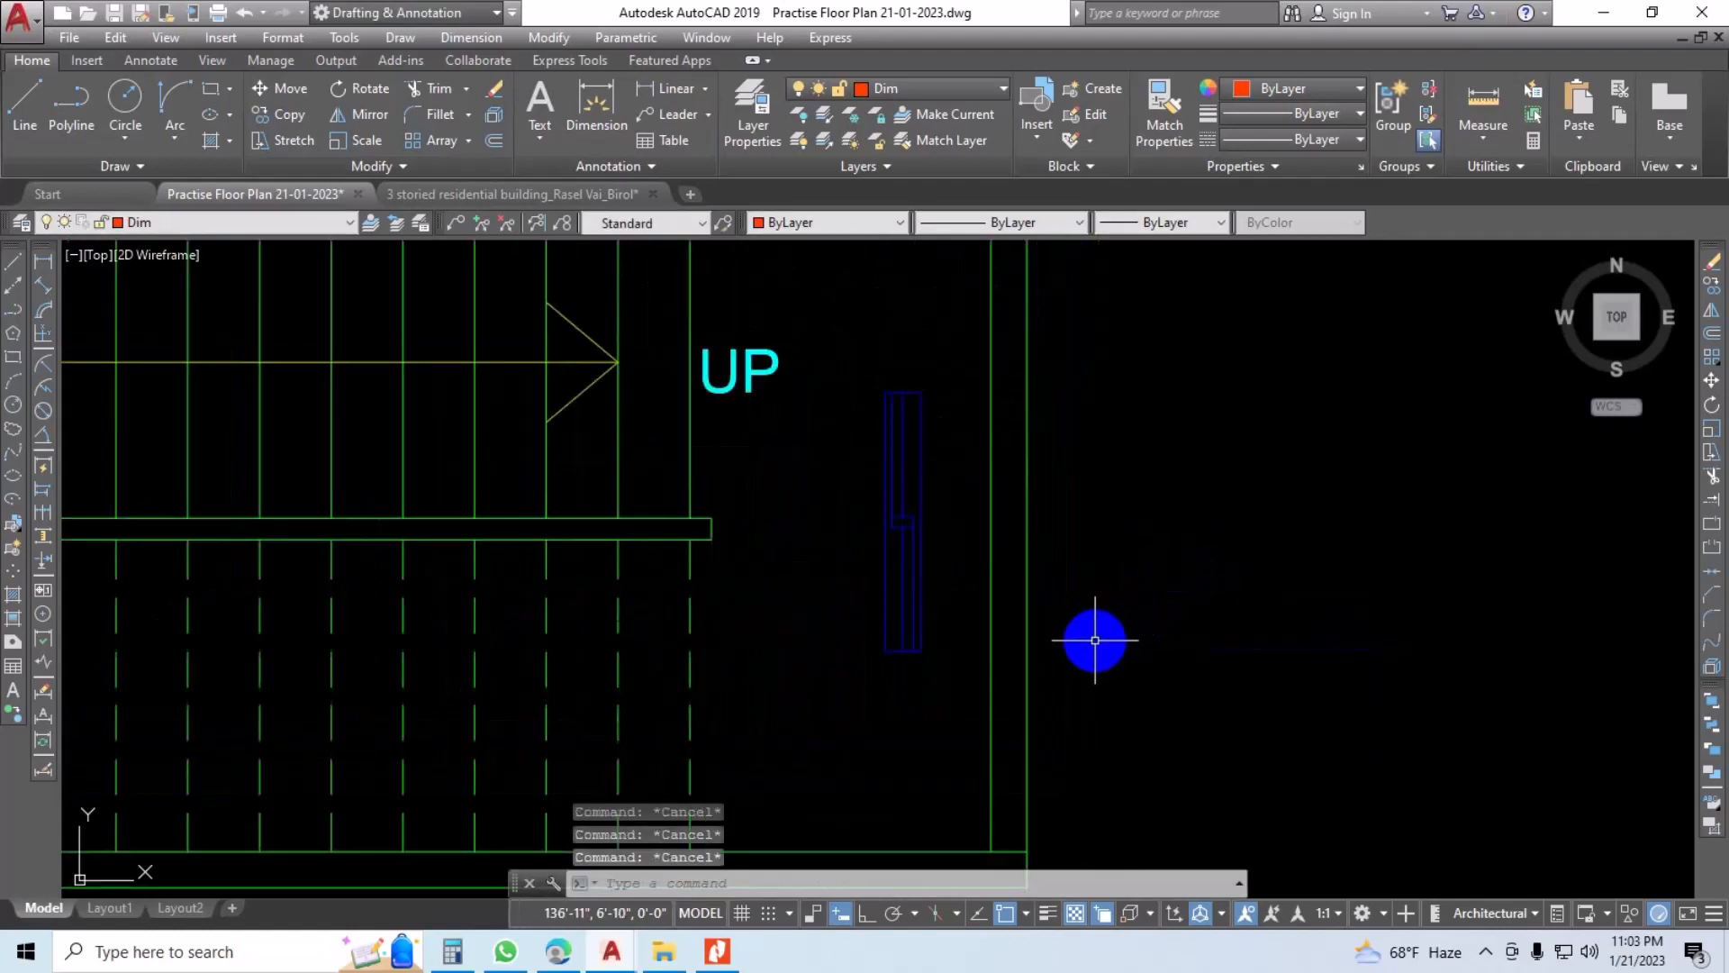
# Step: Draw a horizontal reference line with ortho on from the middle of the stair's east wall inner face outward past the wall
pyautogui.press('Return')
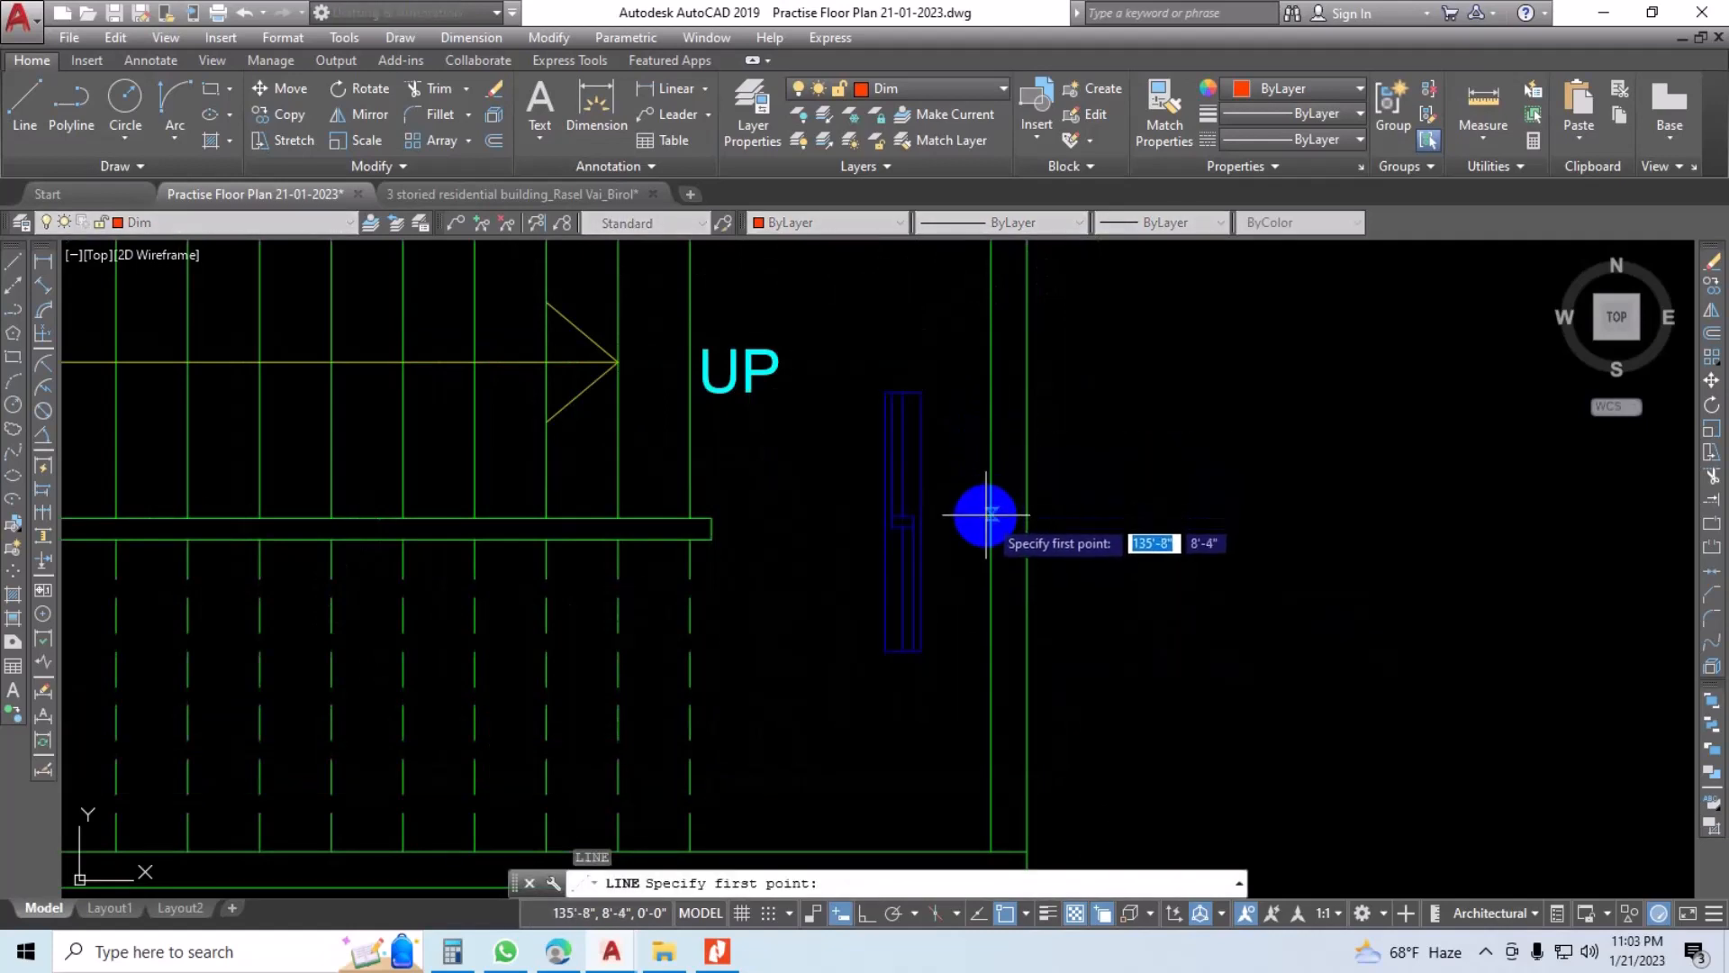
pyautogui.click(992, 529)
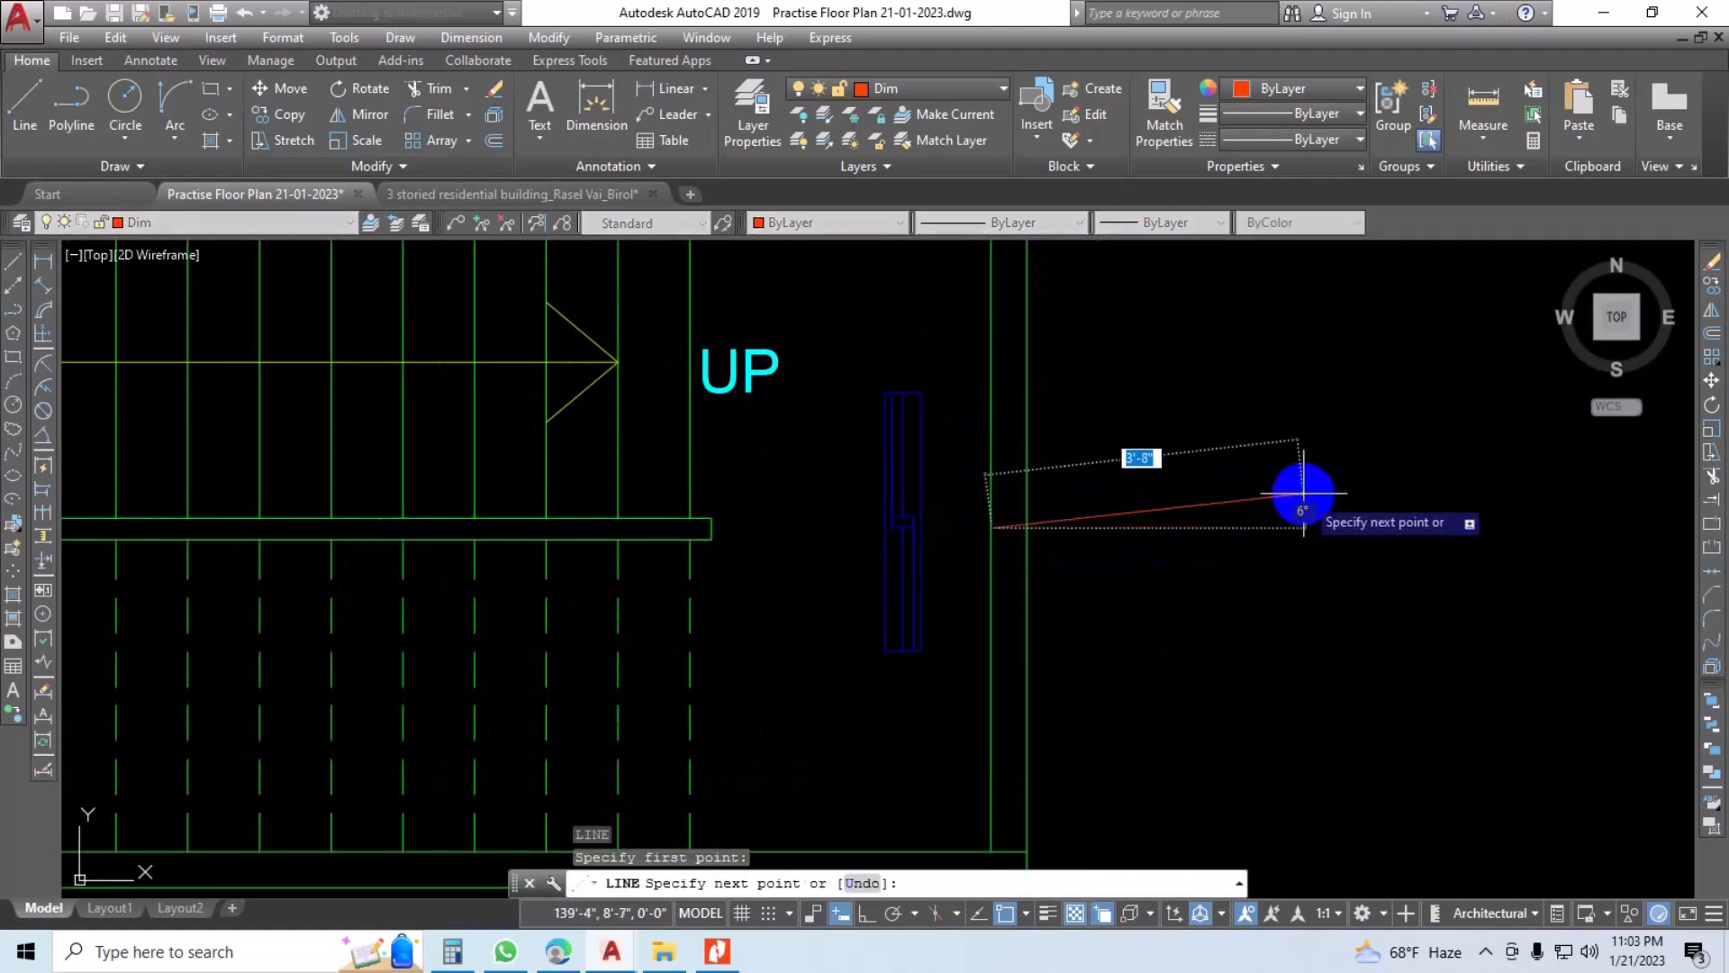
pyautogui.press('F8')
pyautogui.press('Escape')
pyautogui.press('Escape')
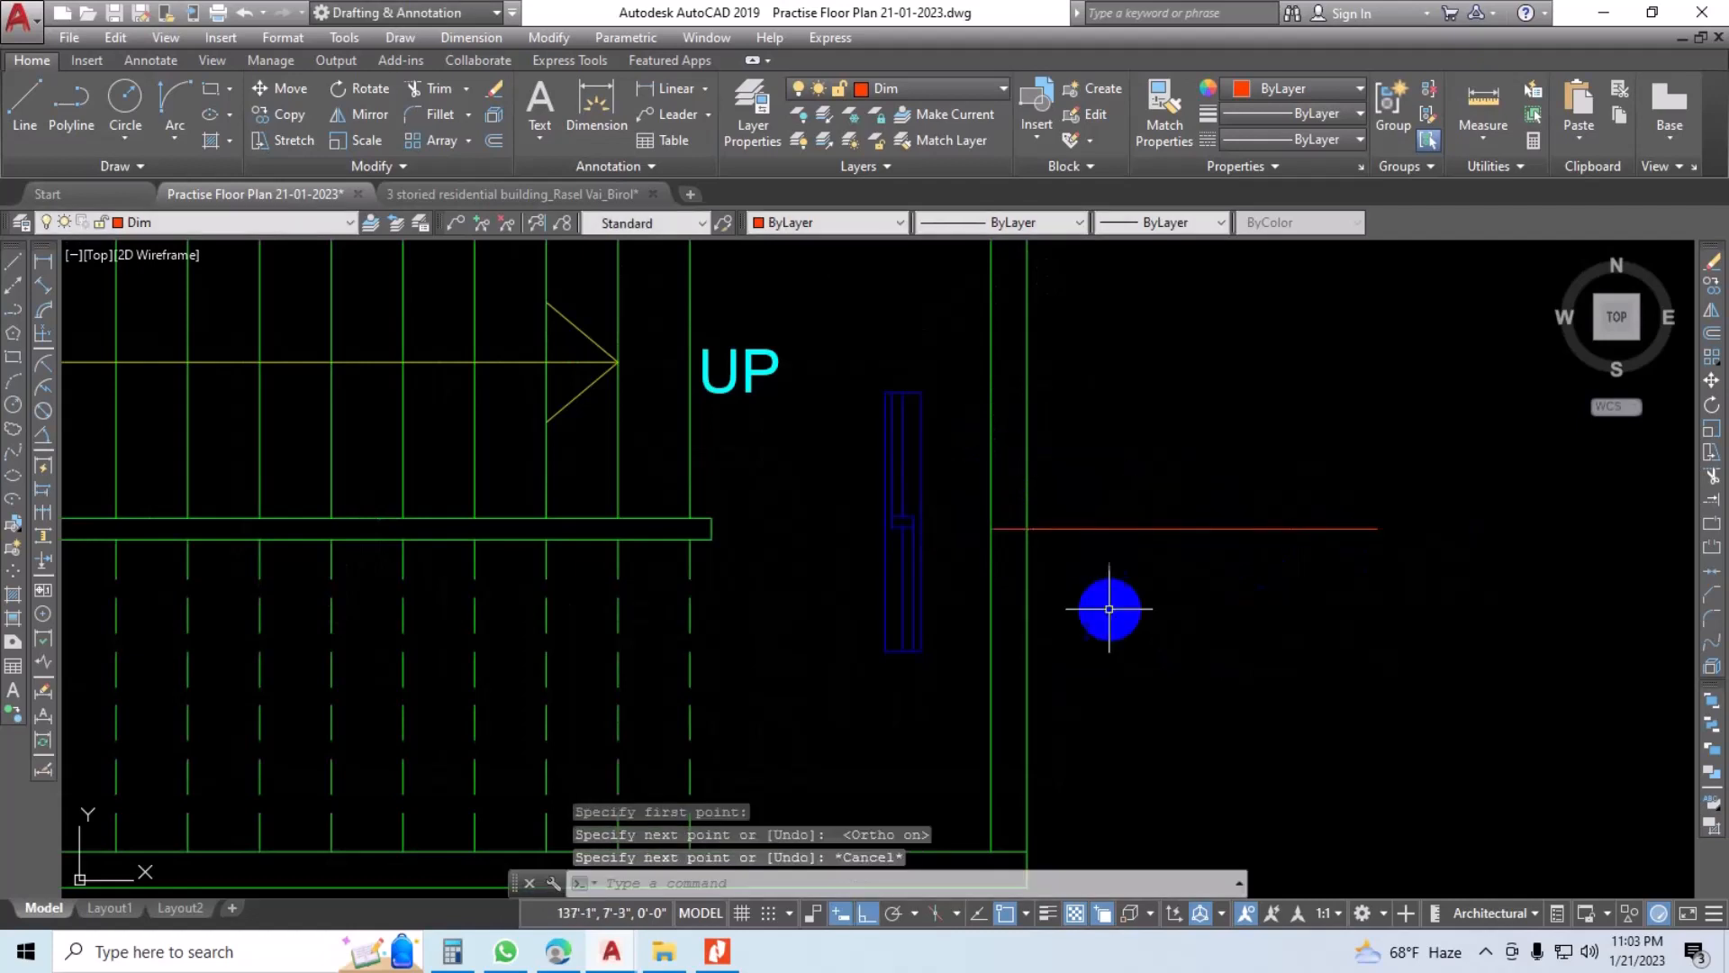
# Step: Offset the horizontal reference line 18 inches to both sides to mark the window opening's edges
pyautogui.scroll(-2, 1107, 621)
pyautogui.write('o')
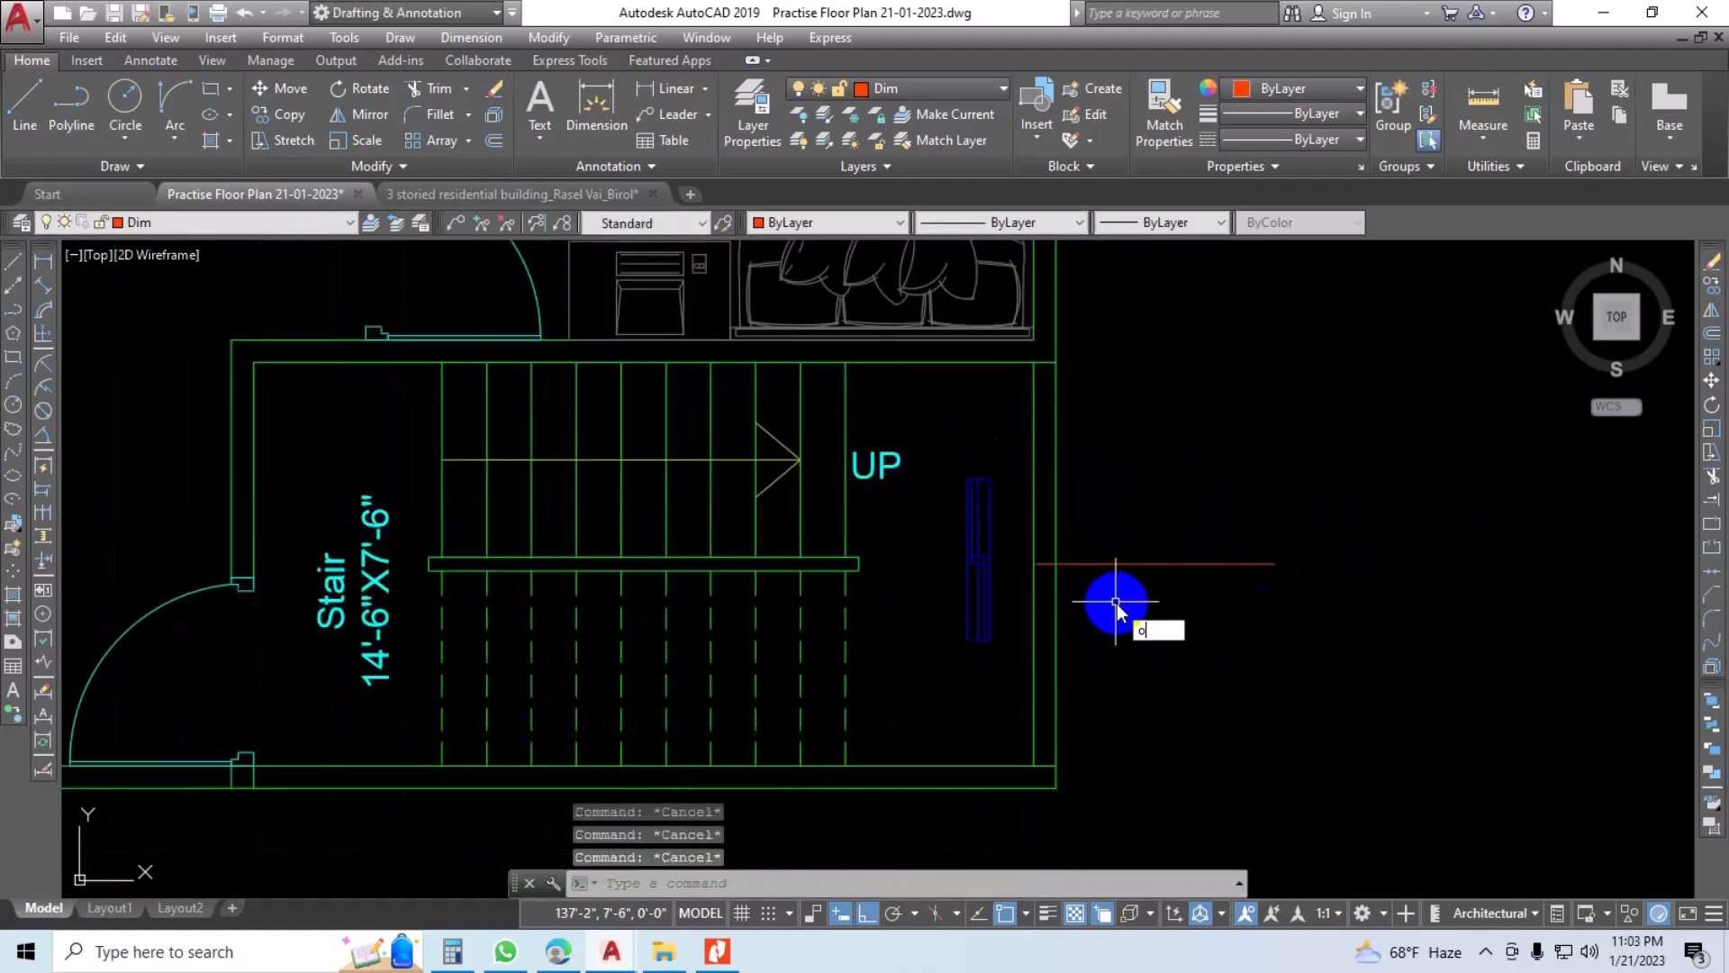
pyautogui.press('Return')
pyautogui.write('18')
pyautogui.press('Return')
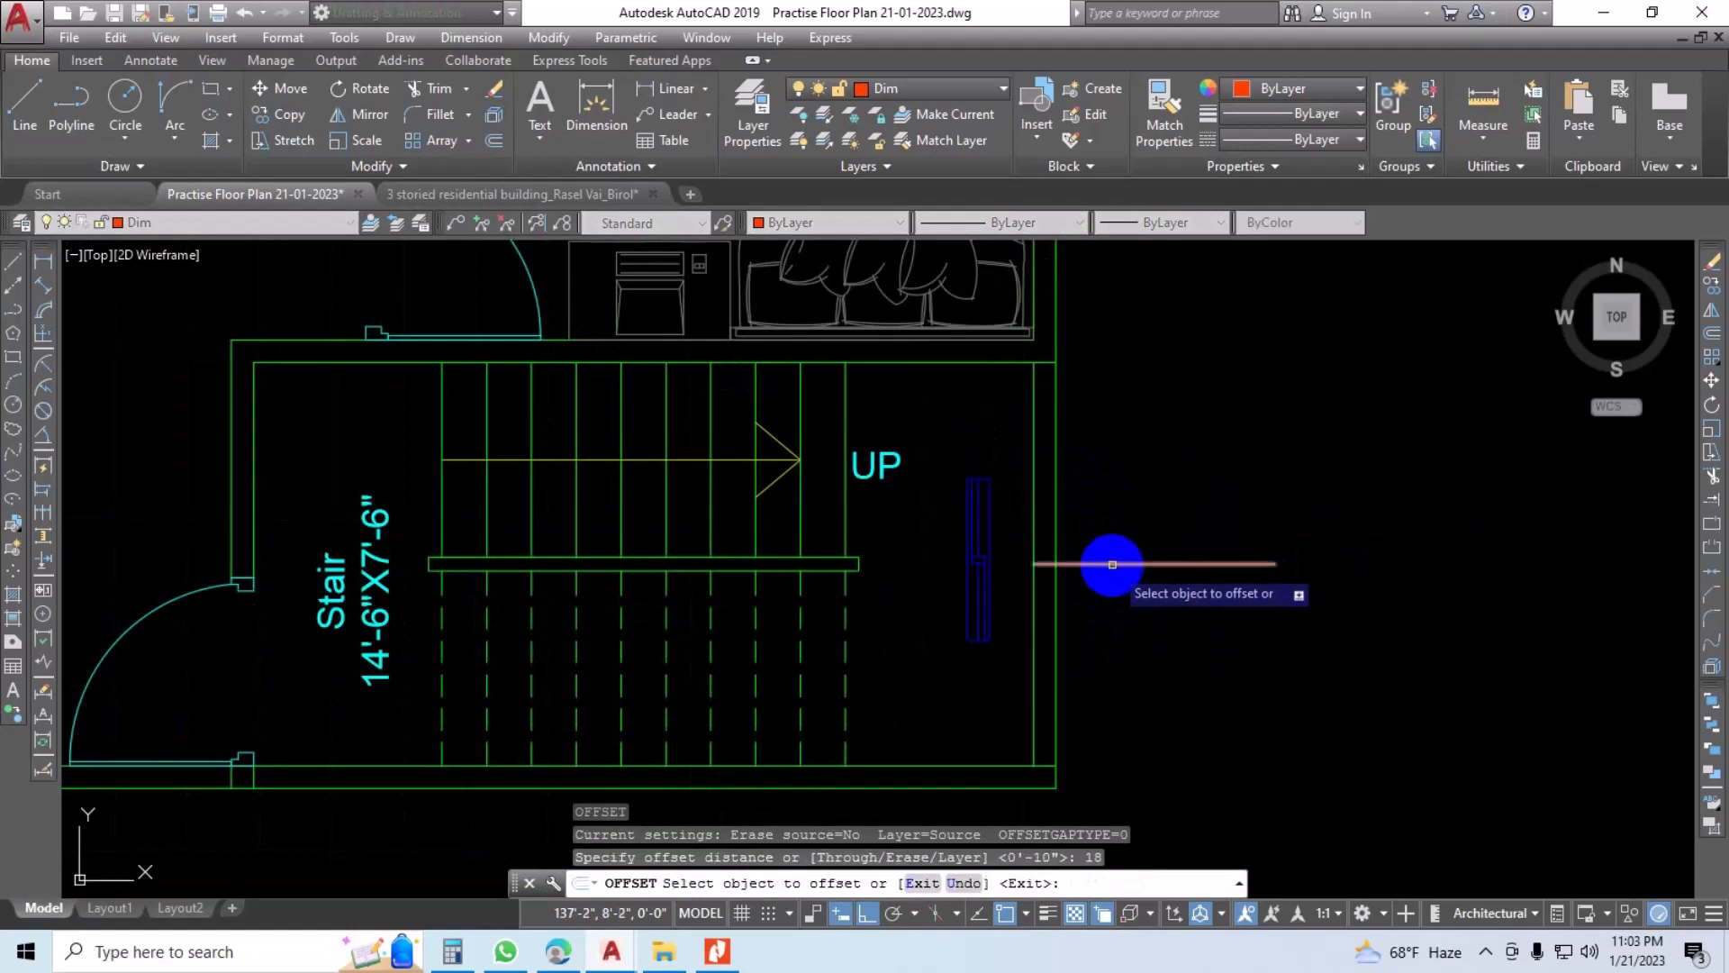
pyautogui.click(1112, 564)
pyautogui.click(1139, 515)
pyautogui.click(1123, 564)
pyautogui.click(1120, 629)
pyautogui.press('Escape')
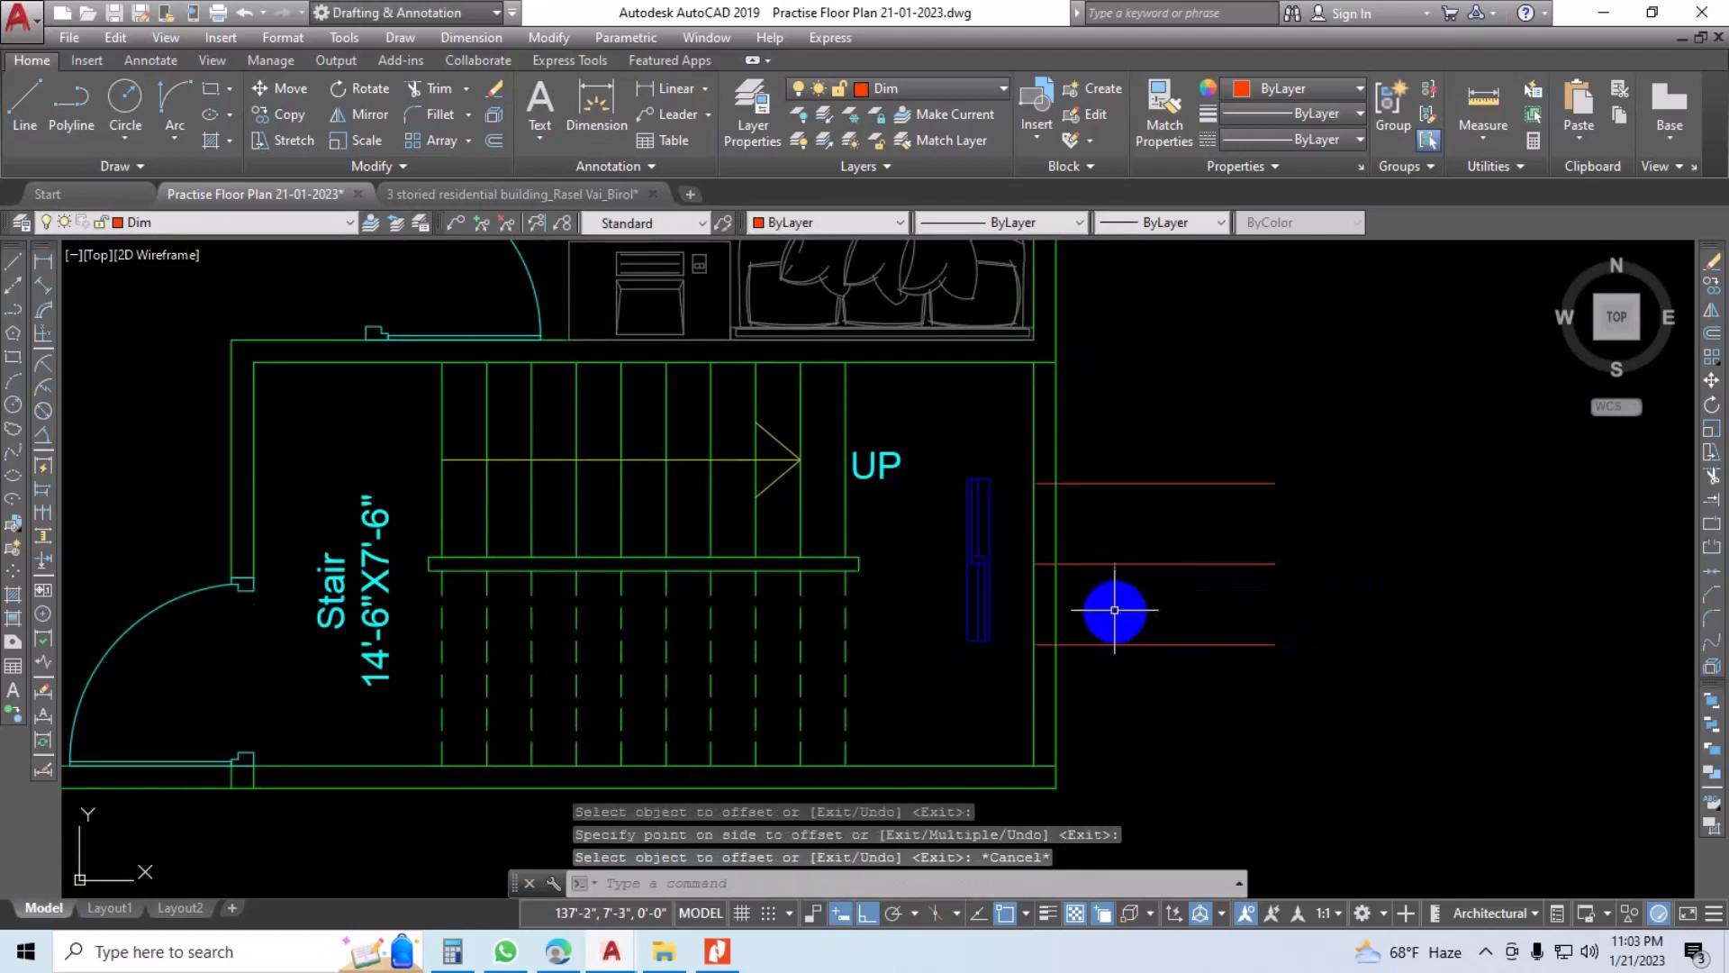
# Step: Trim away both lines of the stair's east wall between the two offset lines to make the window opening
pyautogui.write('tr')
pyautogui.press('Return')
pyautogui.press('Return')
pyautogui.click(1092, 533)
pyautogui.click(1025, 533)
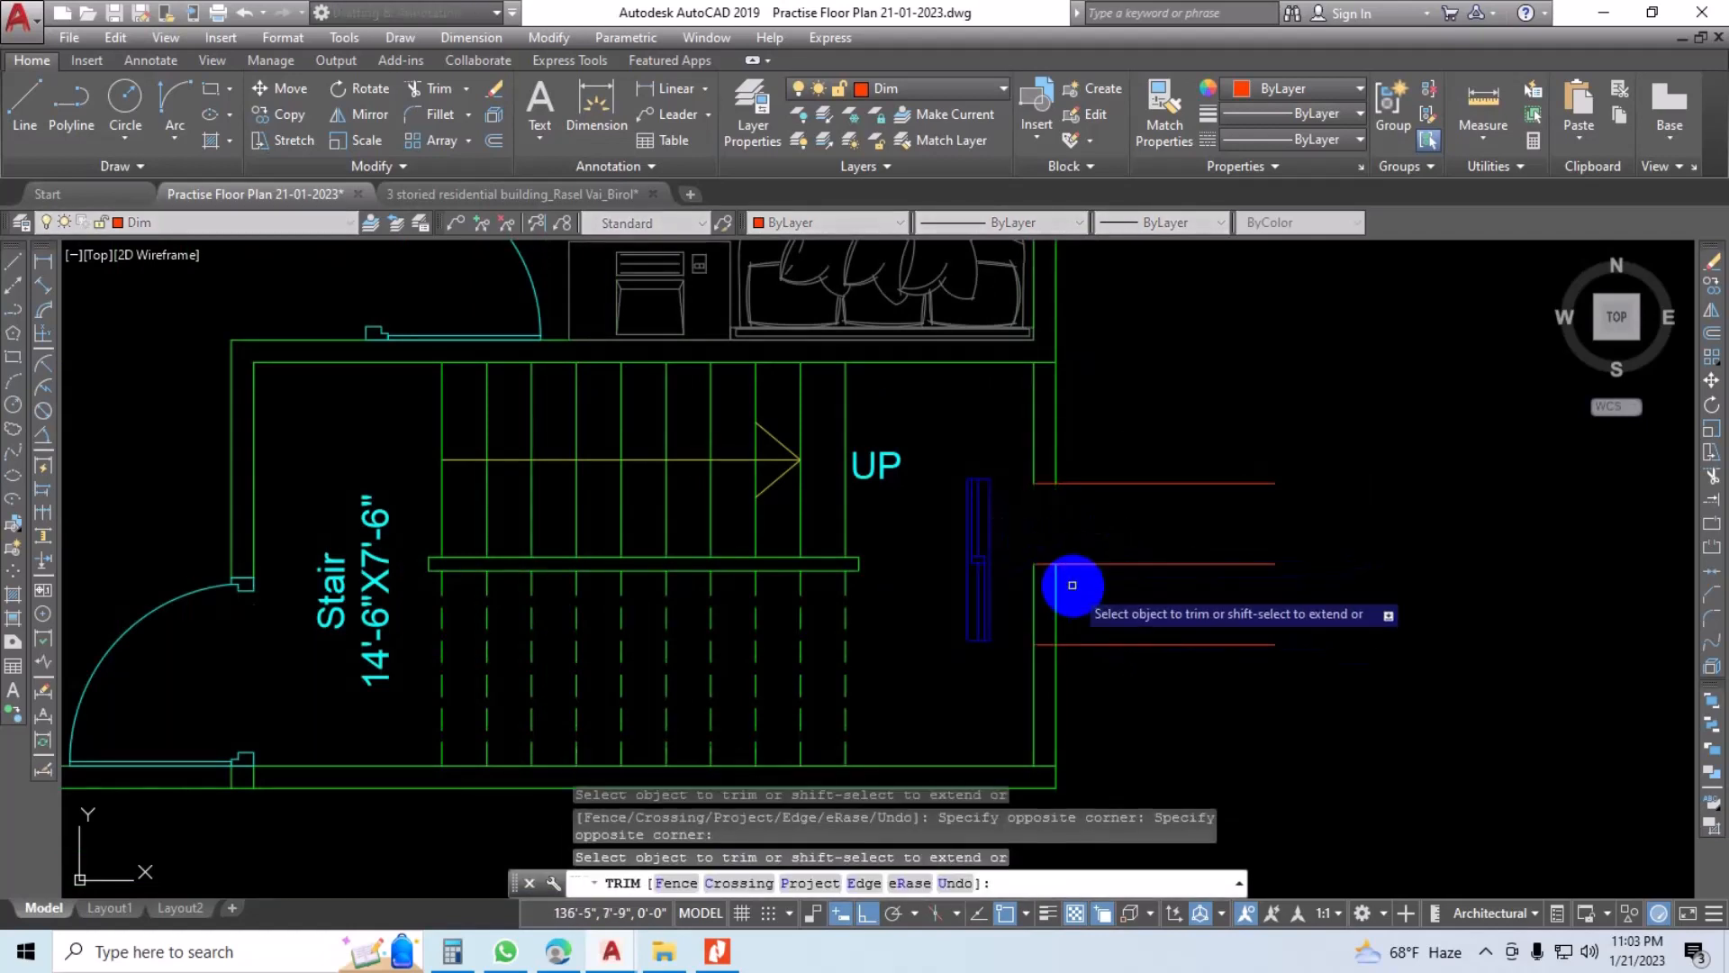
pyautogui.click(1084, 597)
pyautogui.click(1004, 603)
# Step: Trim the parts of the two offset lines that extend outside the stair's east wall
pyautogui.click(1149, 440)
pyautogui.click(1131, 506)
pyautogui.click(1131, 589)
pyautogui.click(1104, 676)
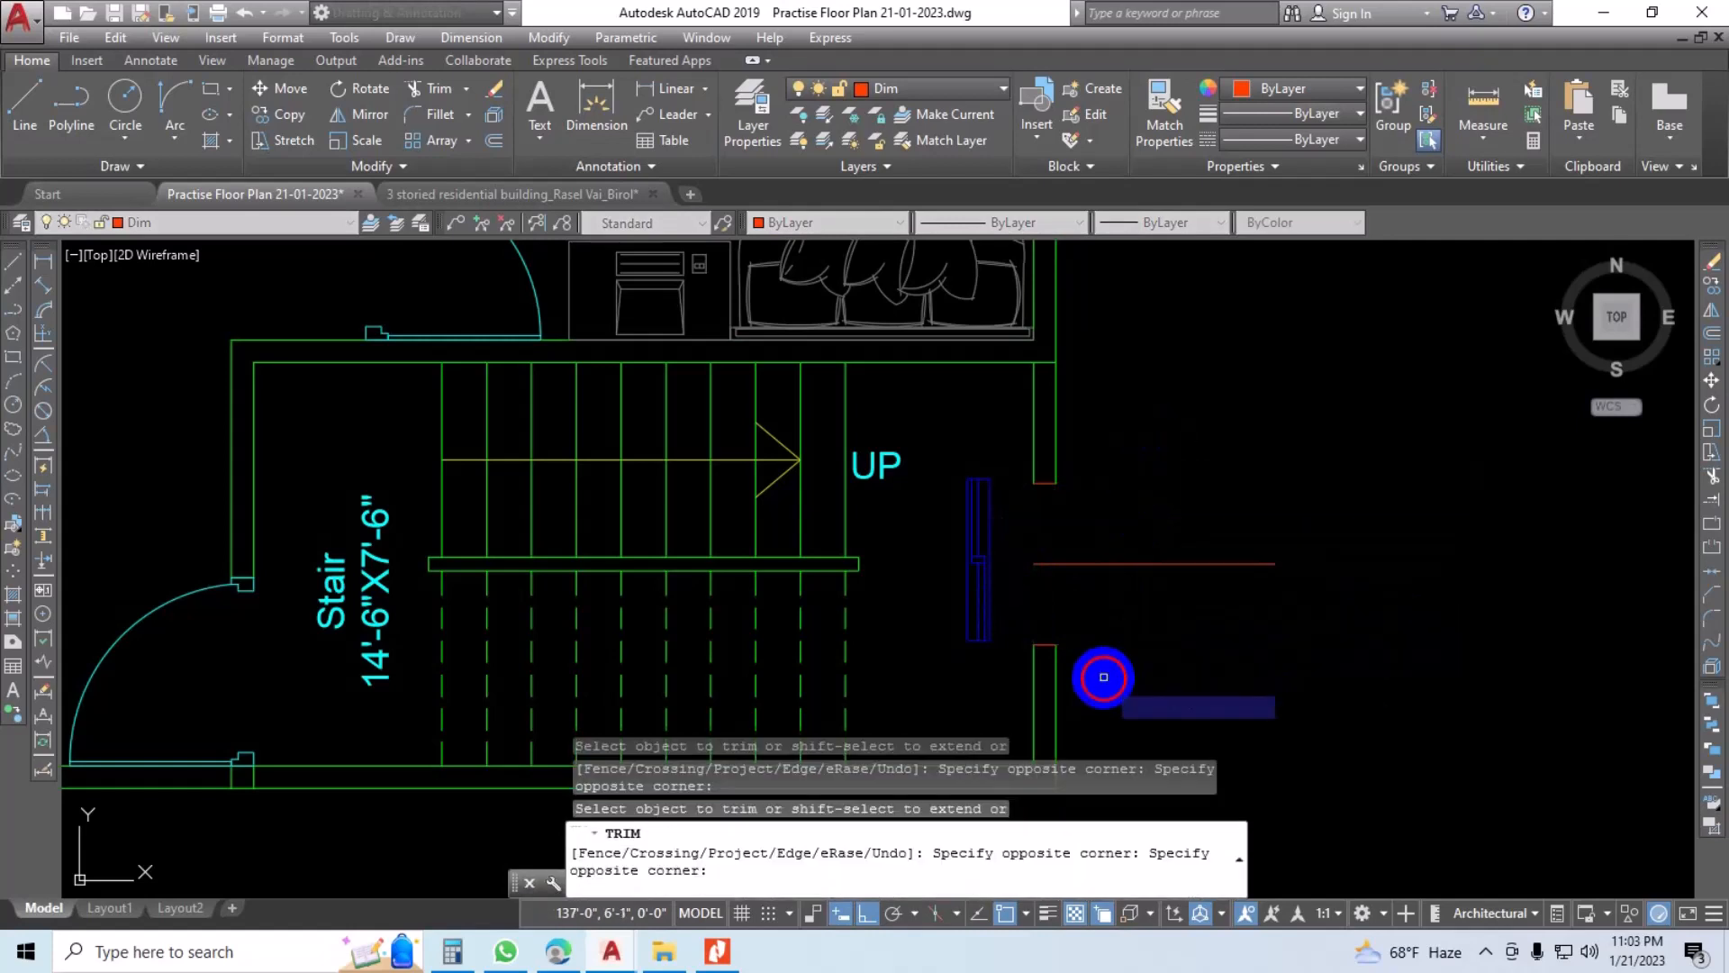
pyautogui.press('Escape')
# Step: Erase the middle horizontal reference line at the stair's window opening
pyautogui.click(1212, 515)
pyautogui.click(1153, 610)
pyautogui.write('e')
pyautogui.press('Return')
pyautogui.scroll(4, 1112, 706)
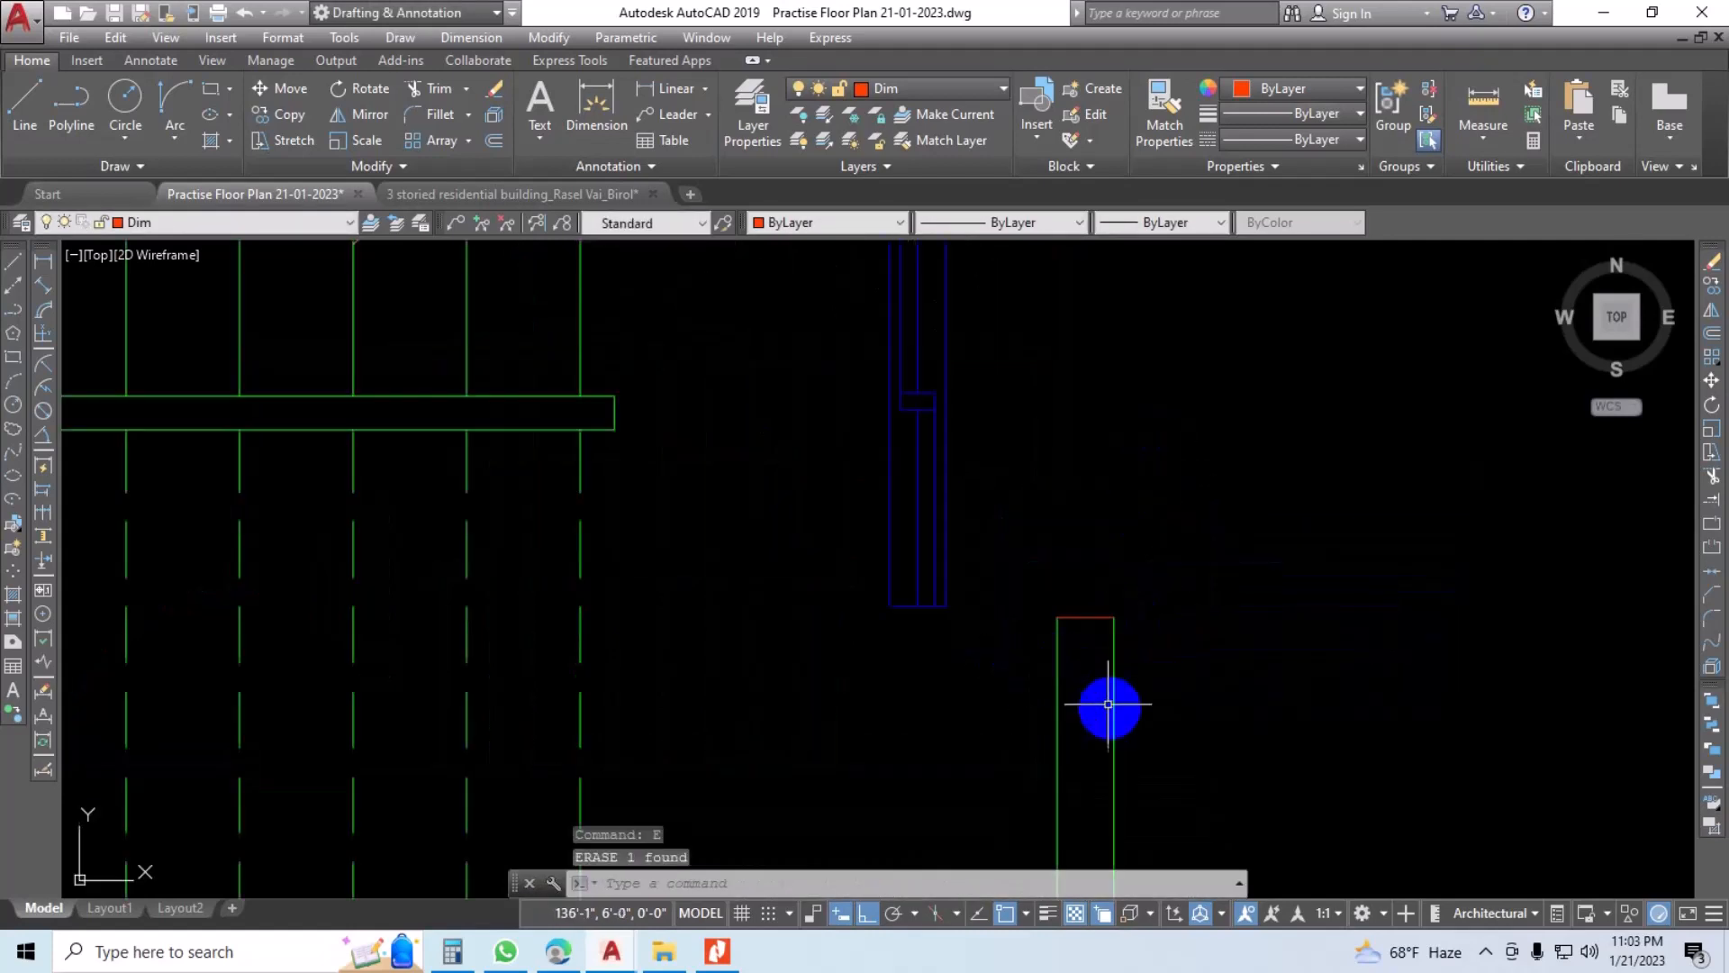
pyautogui.moveTo(1028, 492)
pyautogui.mouseDown(button='middle')
pyautogui.moveTo(1089, 548)
pyautogui.moveTo(1044, 568)
pyautogui.moveTo(1047, 591)
pyautogui.moveTo(1037, 565)
pyautogui.mouseUp(button='middle')
pyautogui.scroll(2, 1068, 572)
pyautogui.scroll(-4, 1069, 591)
pyautogui.scroll(2, 1075, 583)
pyautogui.scroll(-2, 1053, 577)
pyautogui.scroll(2, 1040, 552)
pyautogui.press('Escape')
pyautogui.press('Escape')
pyautogui.press('Escape')
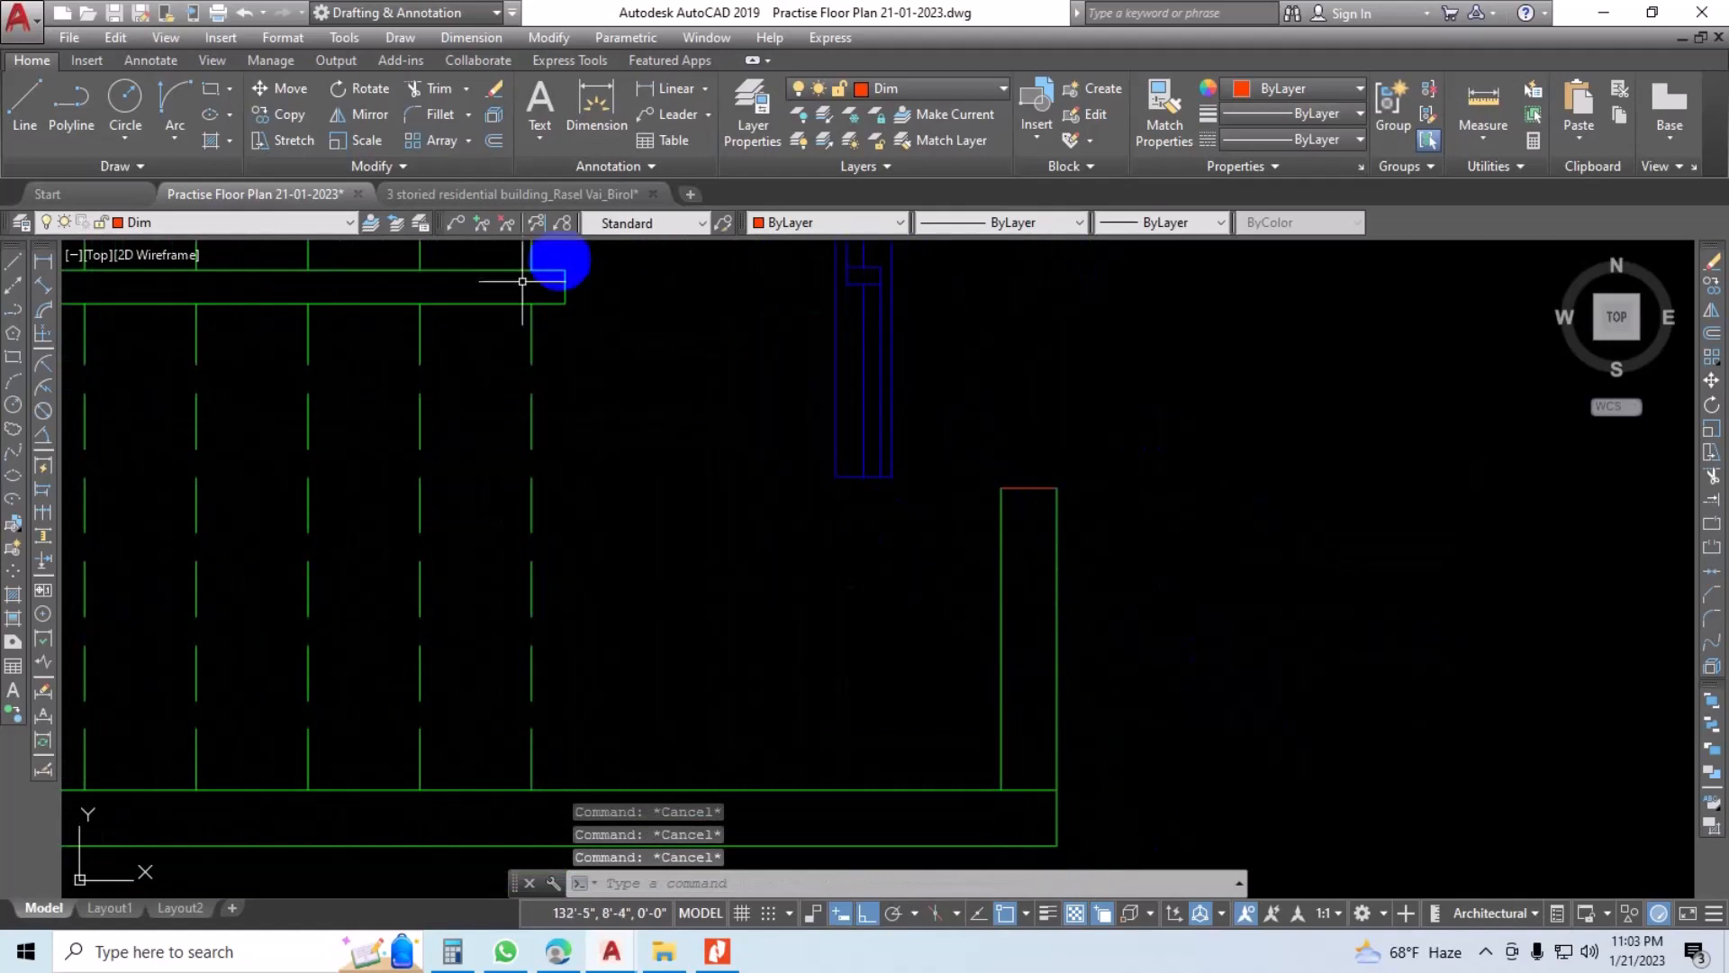
pyautogui.click(387, 168)
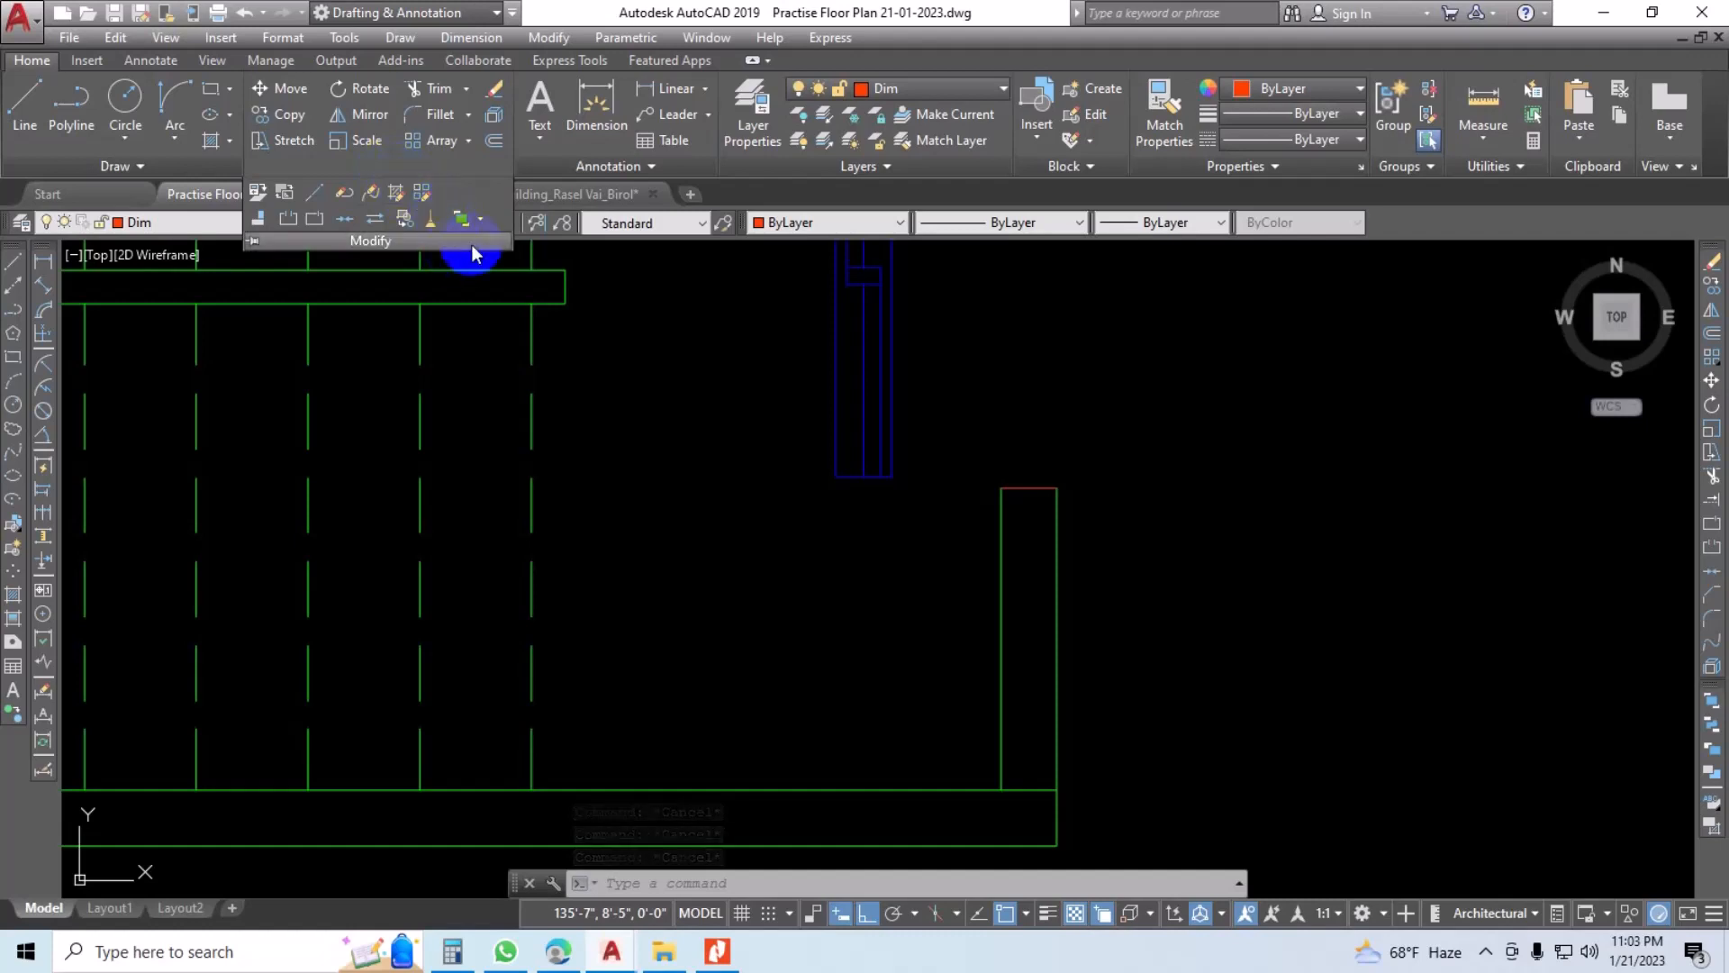
pyautogui.click(1268, 169)
pyautogui.click(1164, 121)
pyautogui.press('Escape')
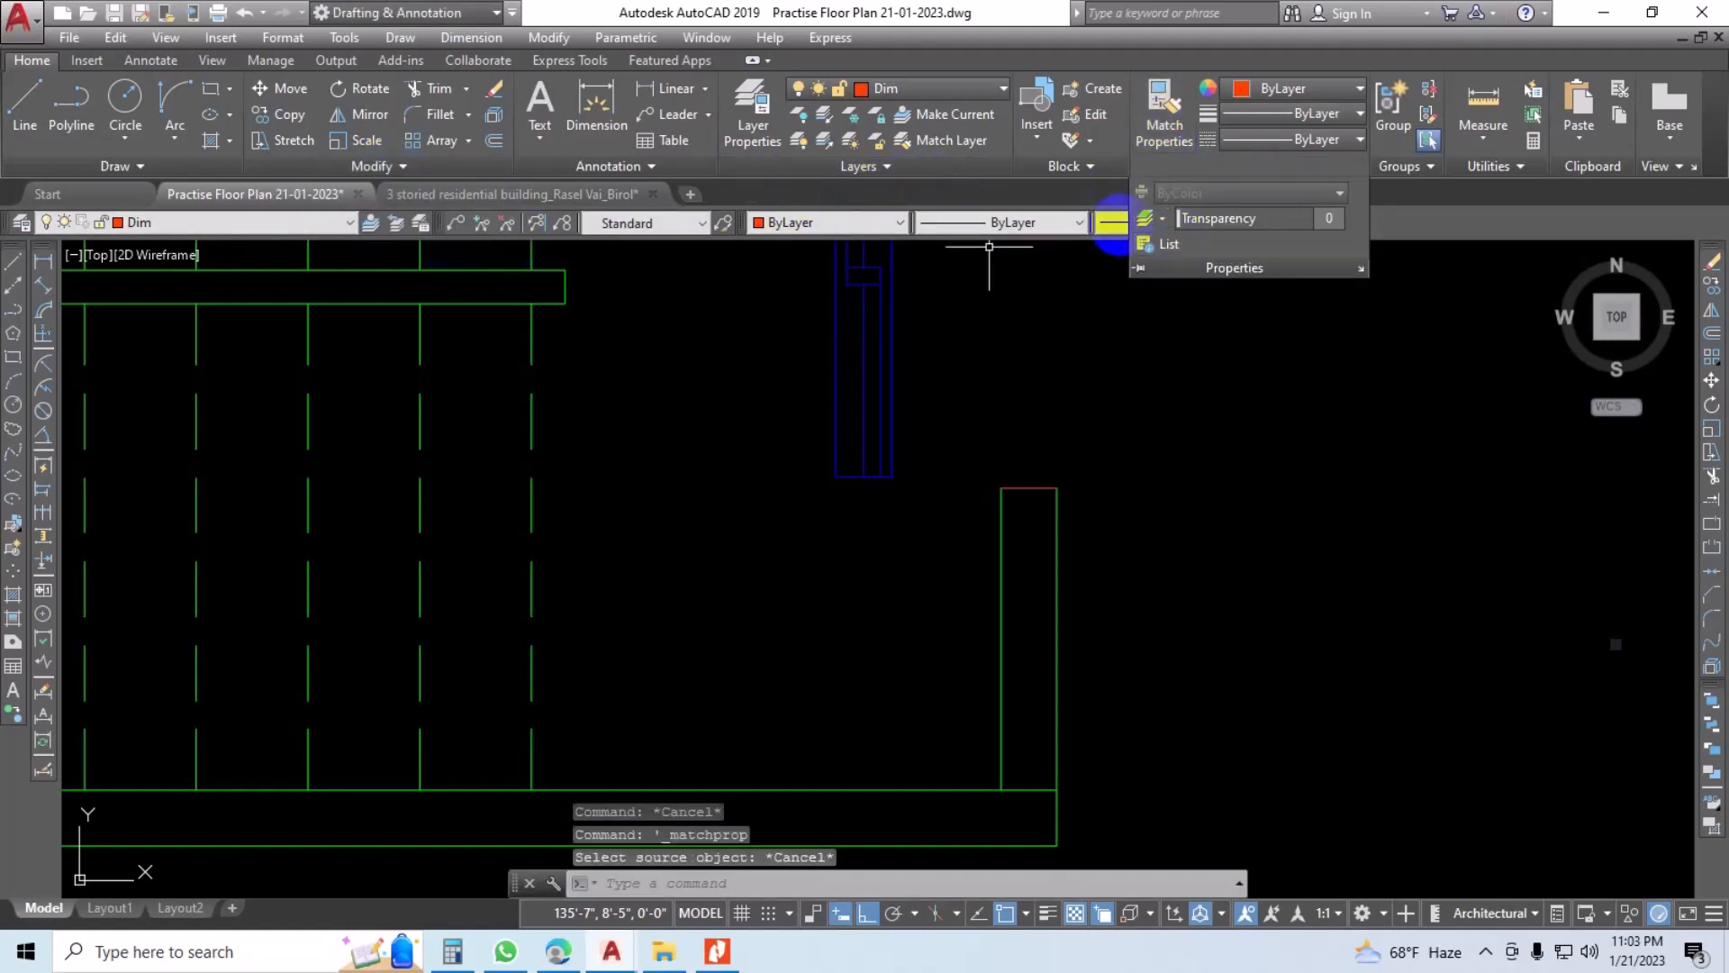
# Step: Match the red end line on the south side of the stair's window opening to the properties of the green wall line
pyautogui.scroll(-2, 970, 435)
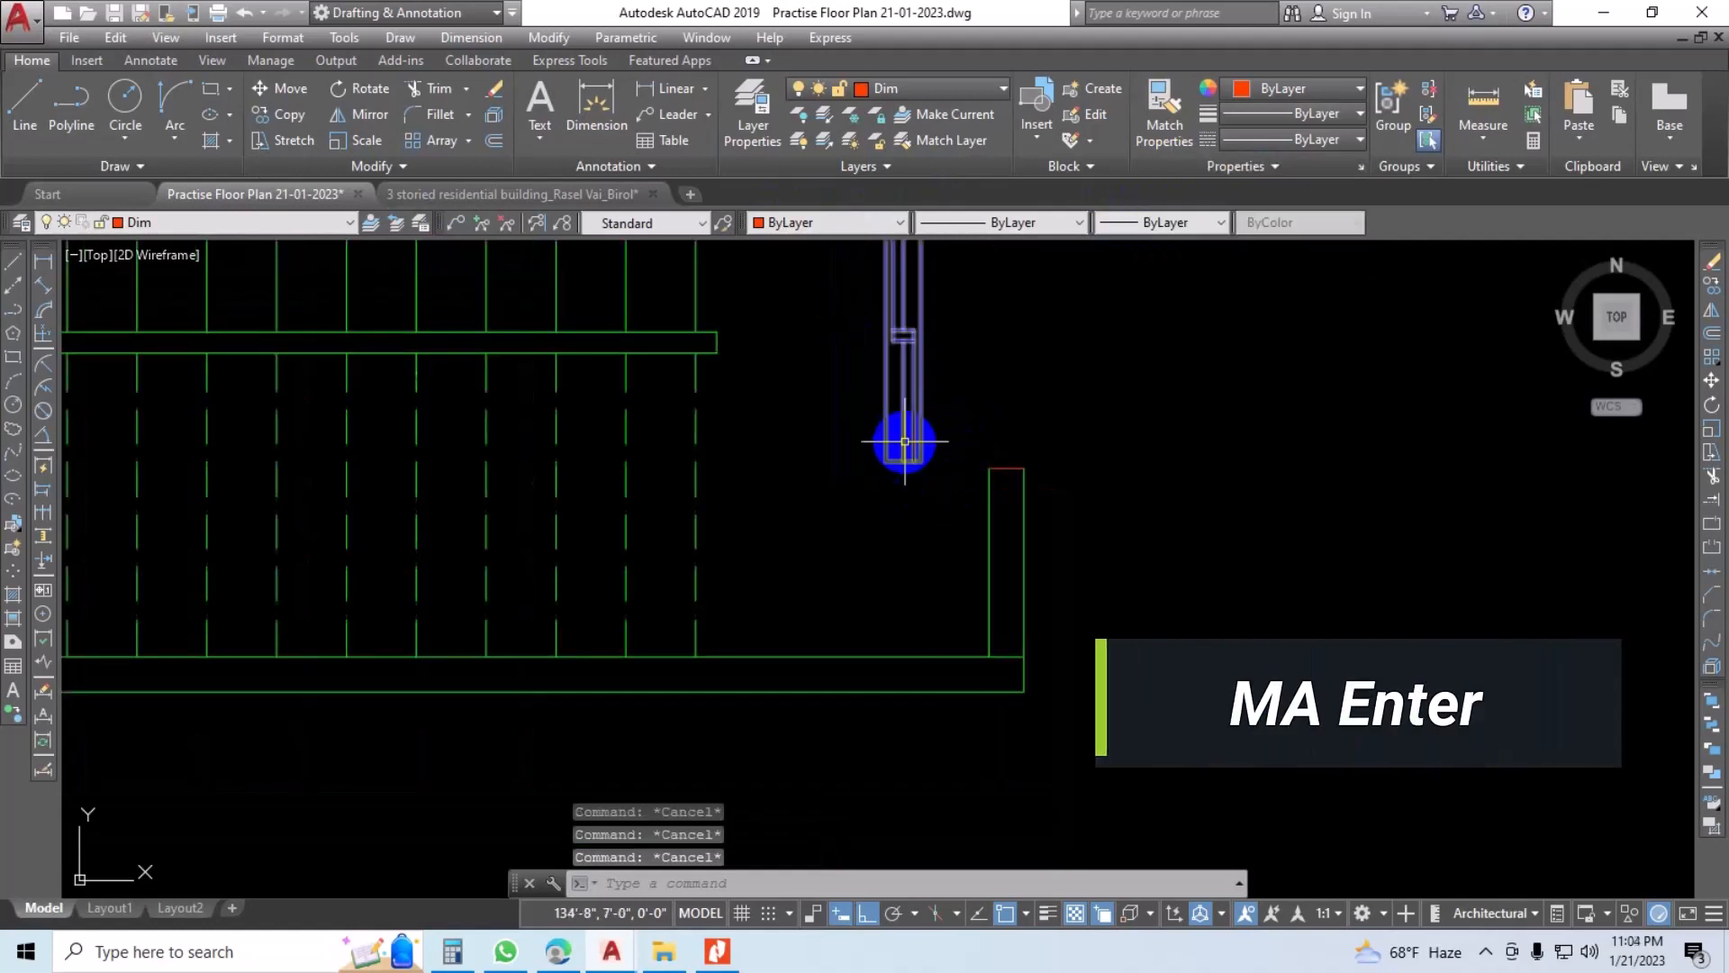
pyautogui.write('MA')
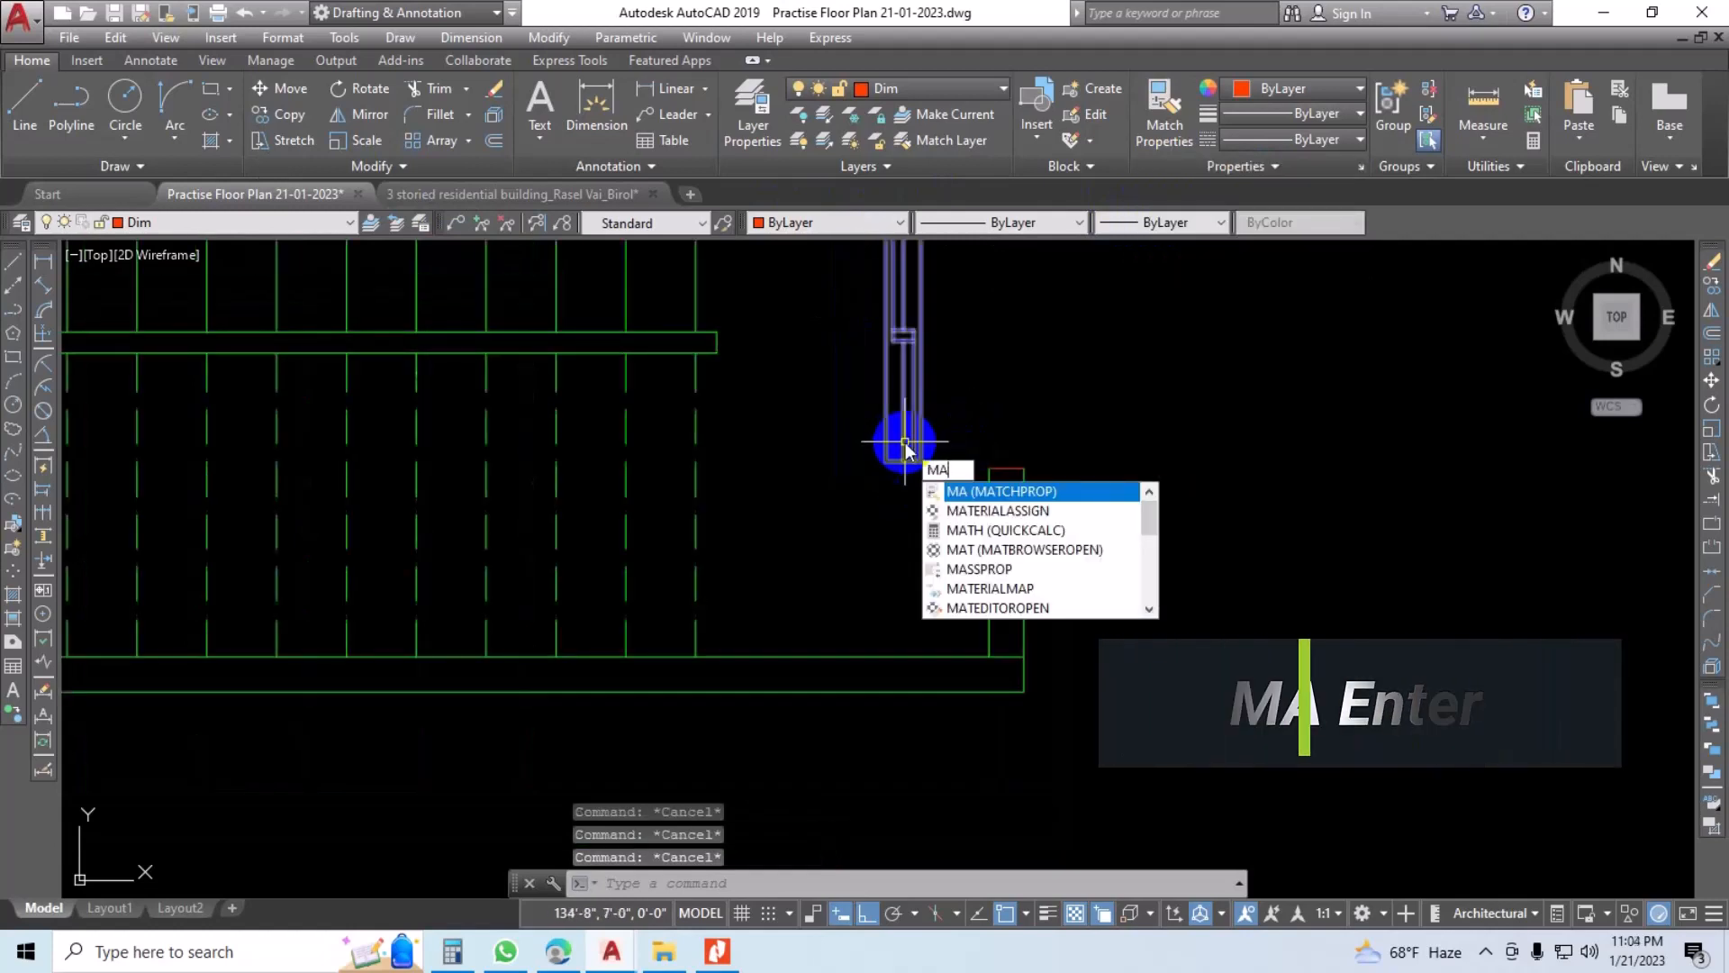
pyautogui.press('Return')
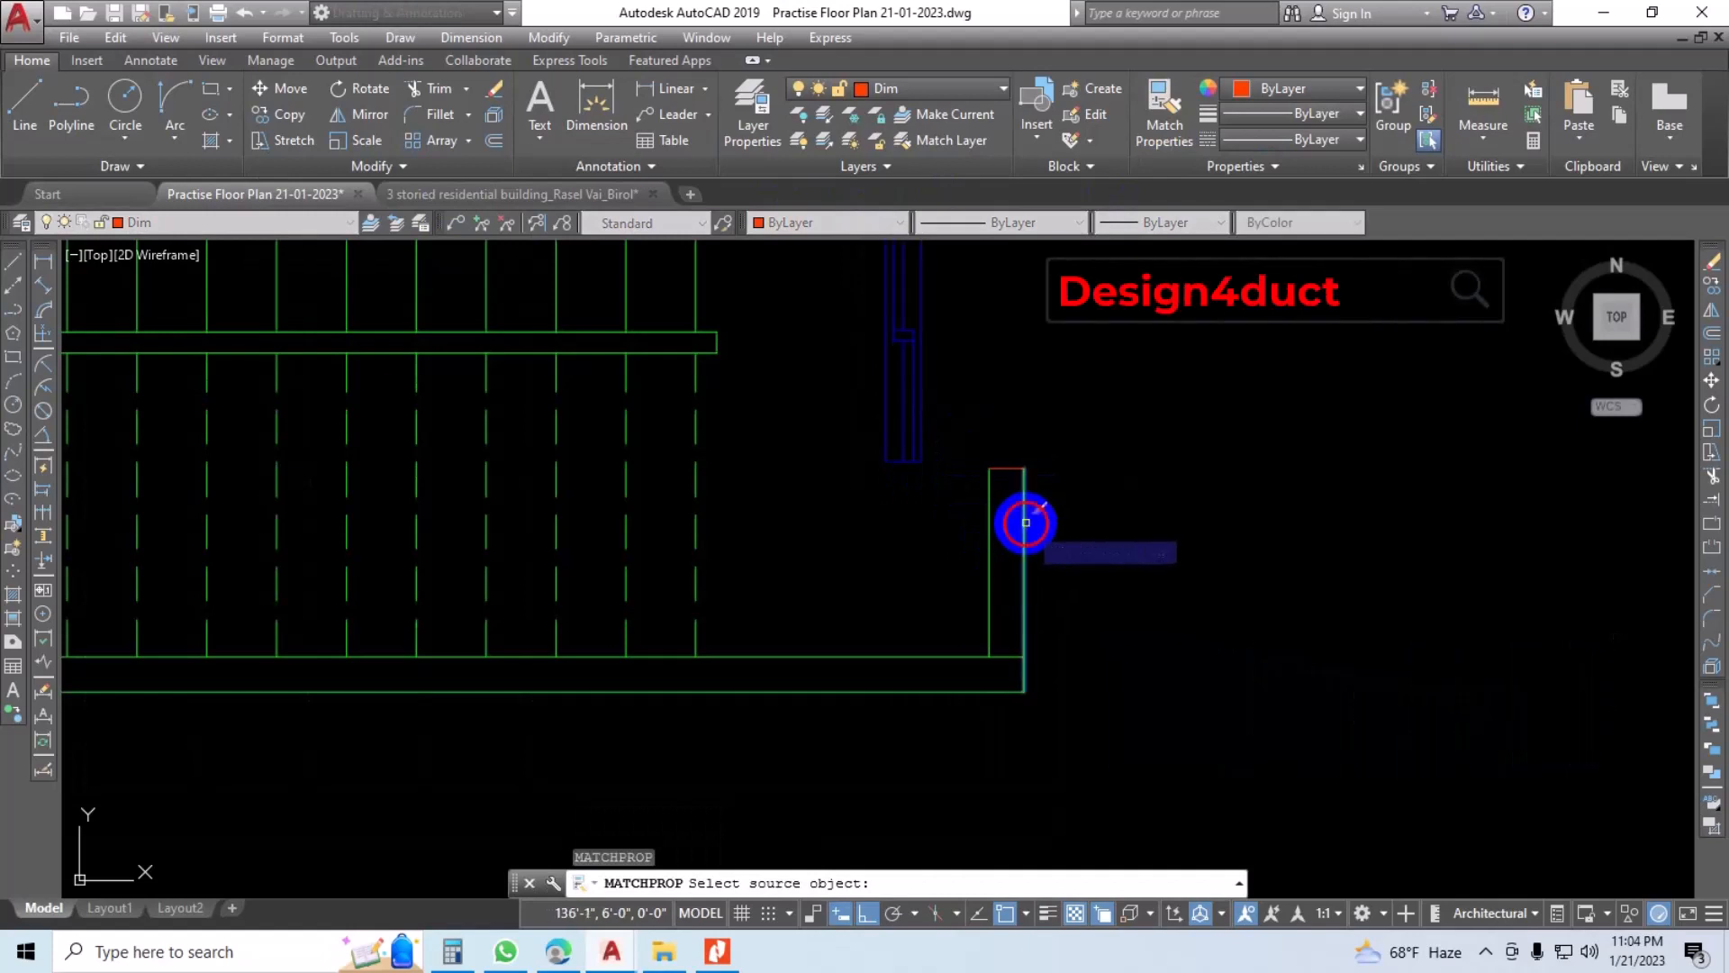
pyautogui.click(1026, 522)
pyautogui.scroll(4, 1024, 478)
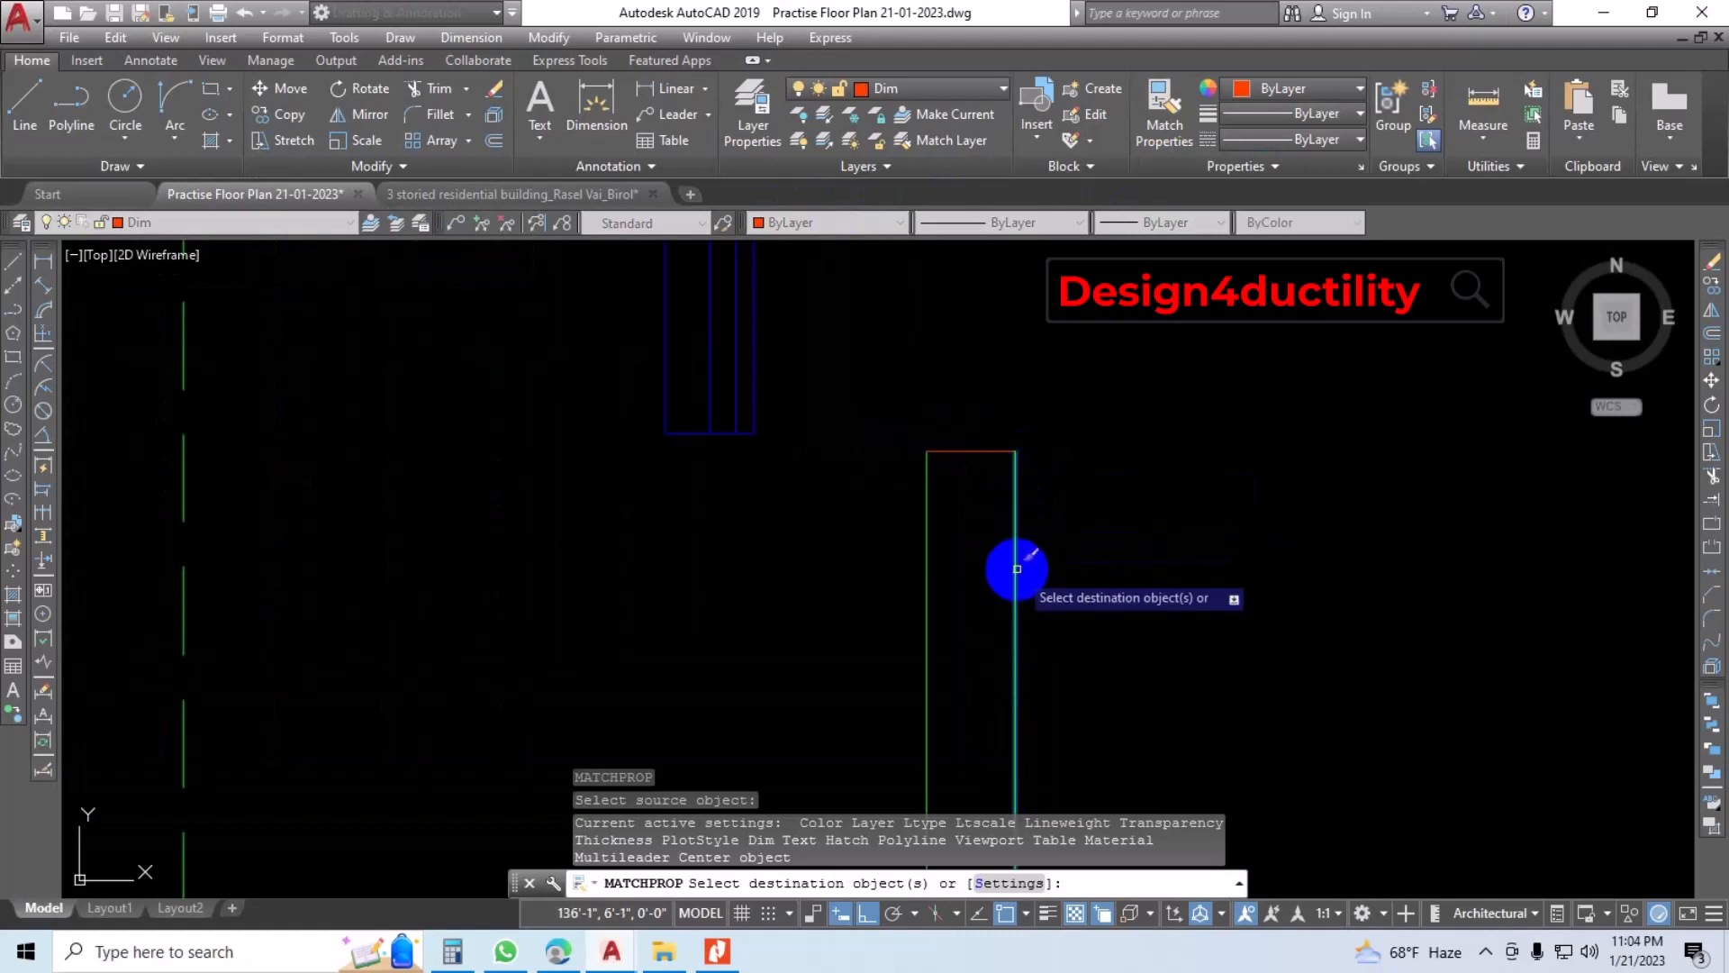
pyautogui.click(997, 414)
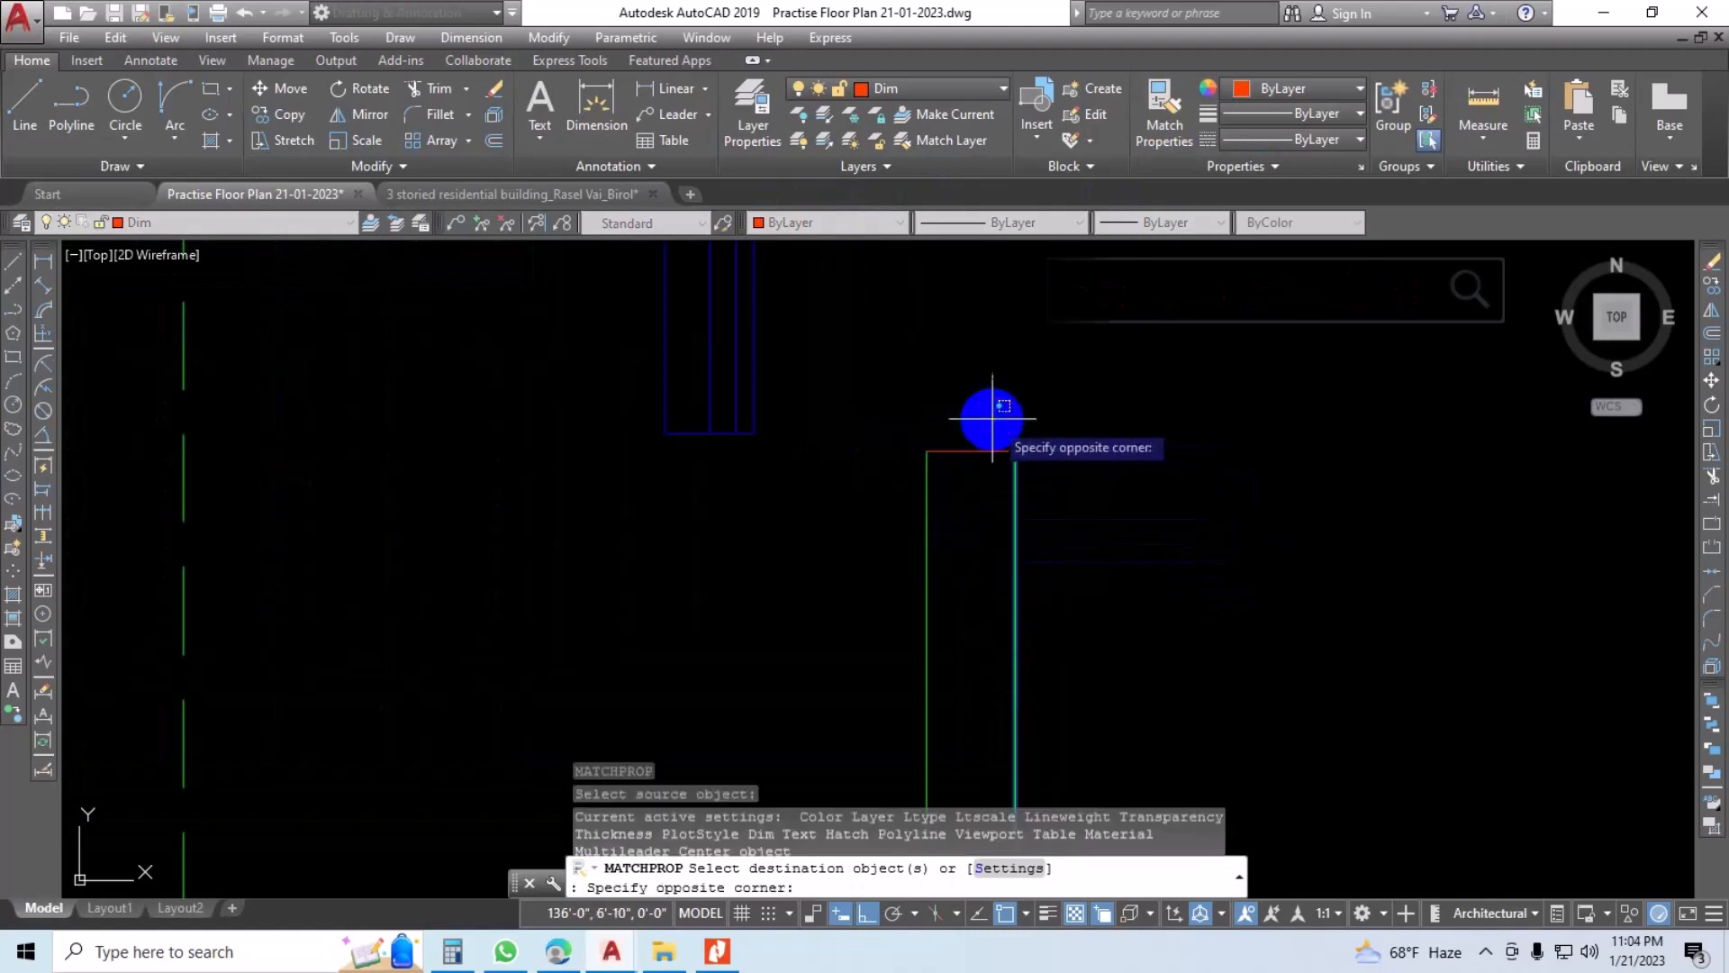
pyautogui.click(965, 498)
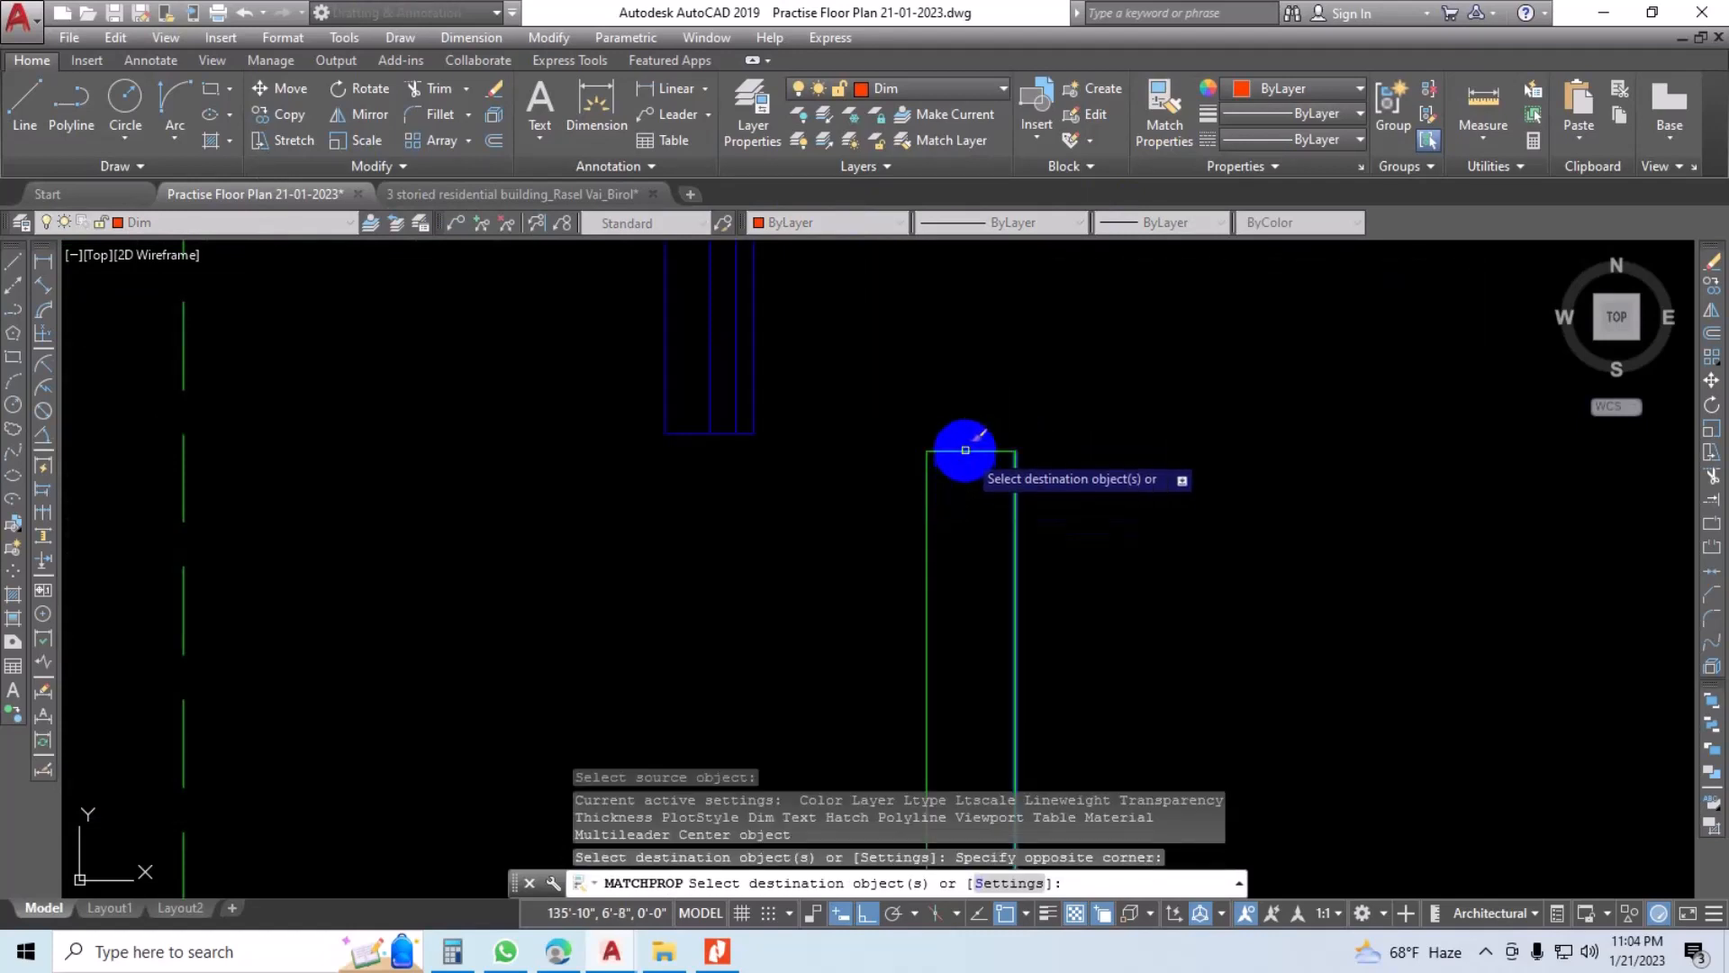
# Step: Match the end line on the north side of the stair's window opening to the same wall line properties
pyautogui.scroll(-4, 978, 529)
pyautogui.moveTo(1011, 409); pyautogui.dragTo(1006, 616, button='middle')
pyautogui.scroll(4, 961, 459)
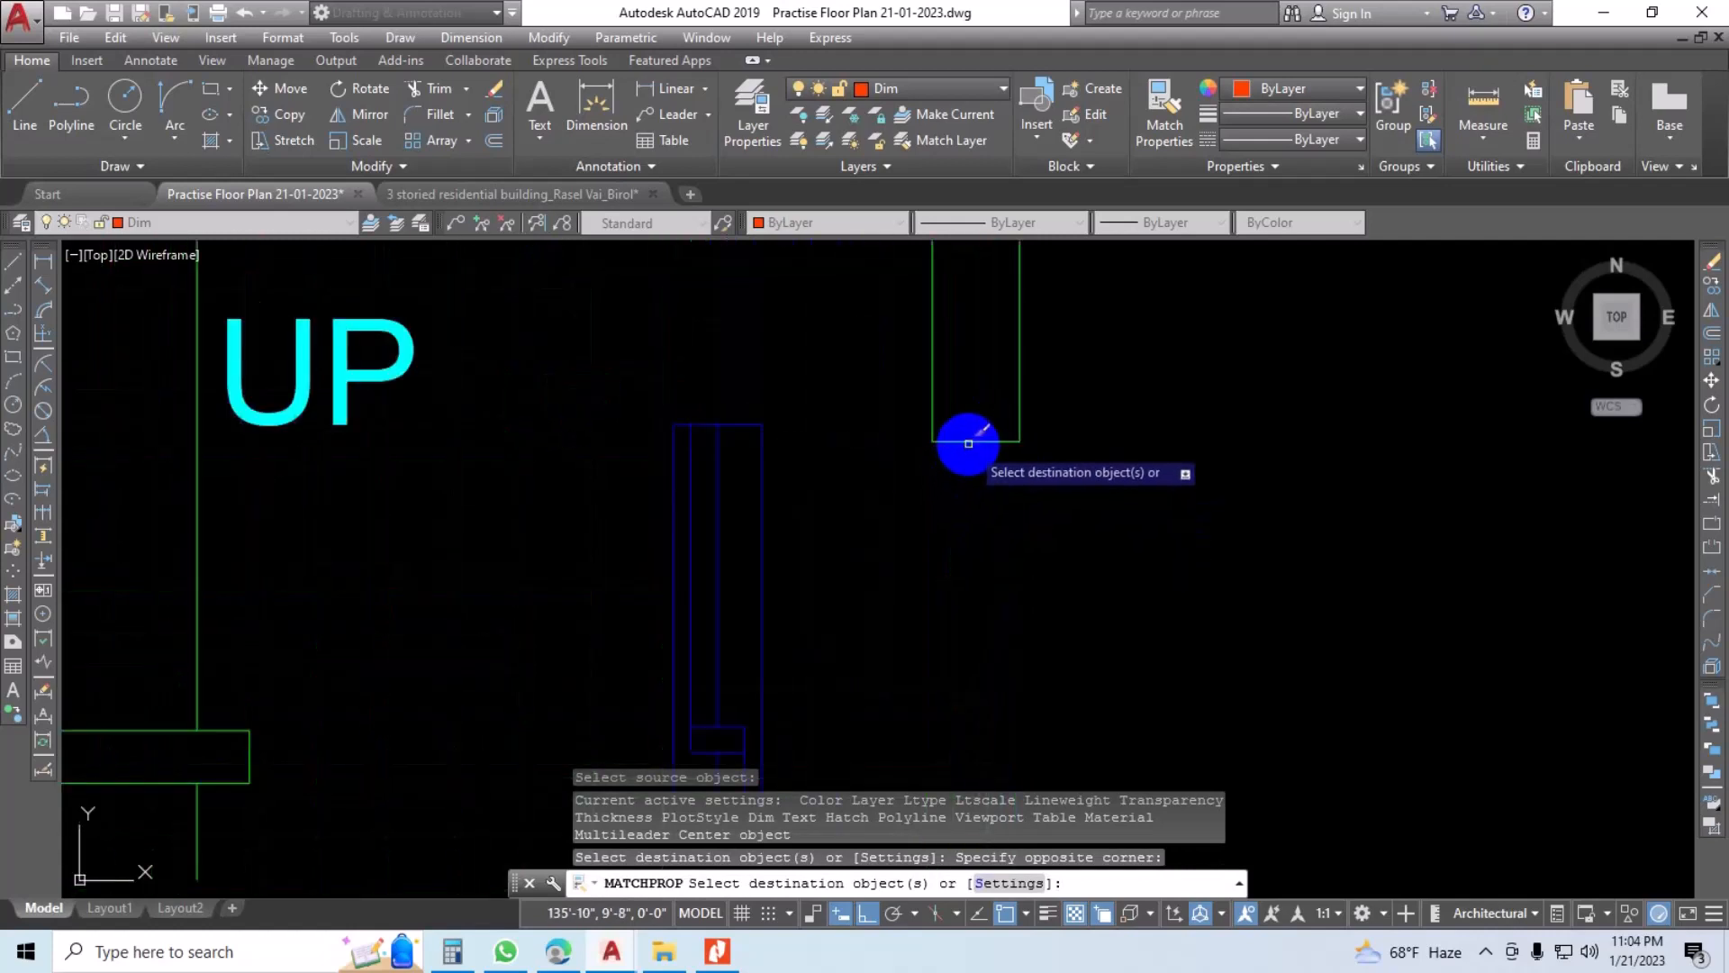
pyautogui.scroll(-6, 1007, 606)
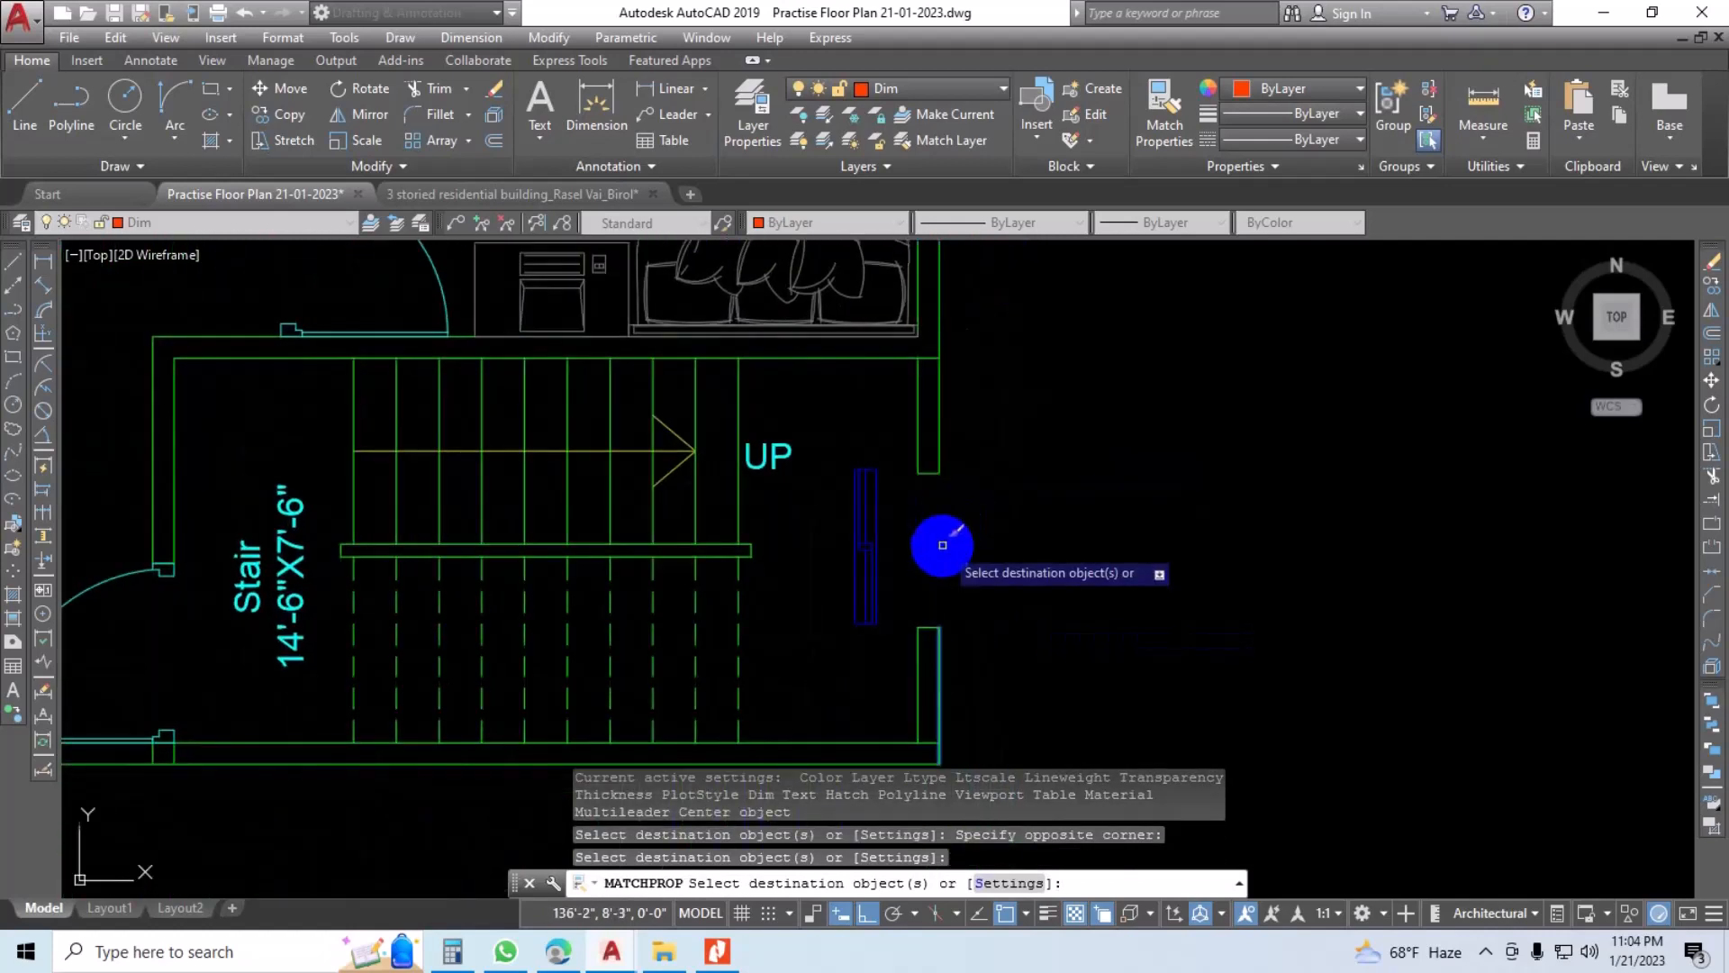
pyautogui.scroll(-5, 942, 545)
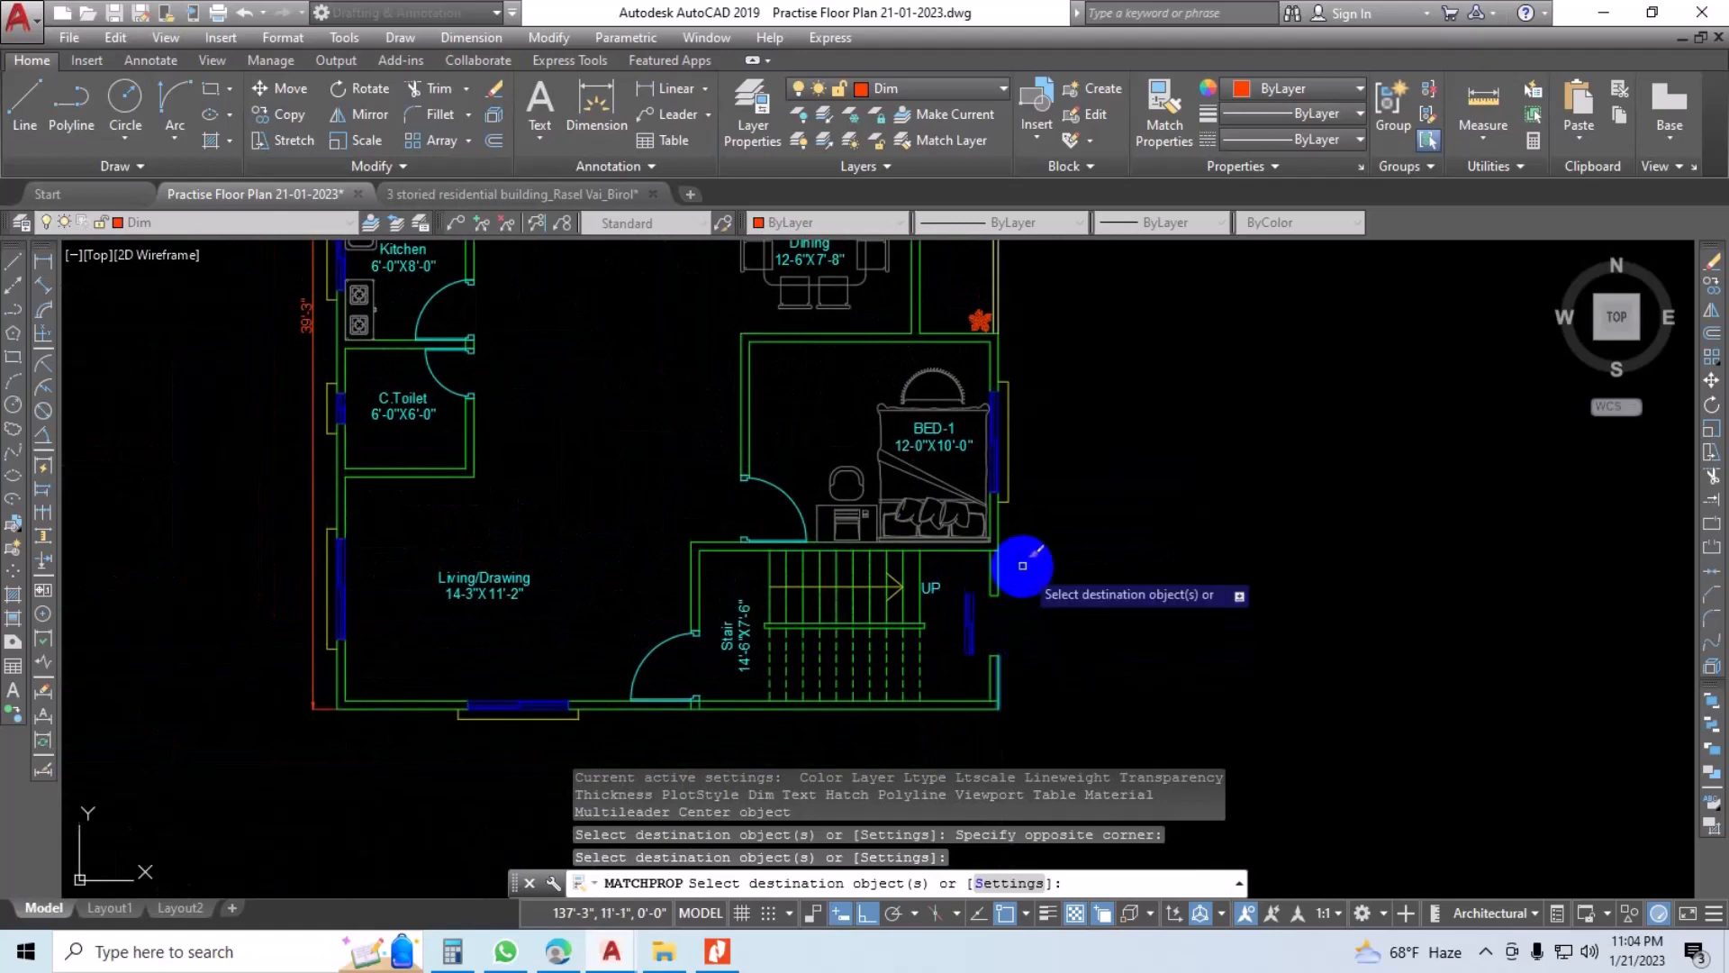
# Step: Move the loose blue window block horizontally into the window opening in the stair's east wall
pyautogui.moveTo(1022, 565); pyautogui.dragTo(1026, 675, button='middle')
pyautogui.scroll(-2, 699, 463)
pyautogui.scroll(2, 499, 485)
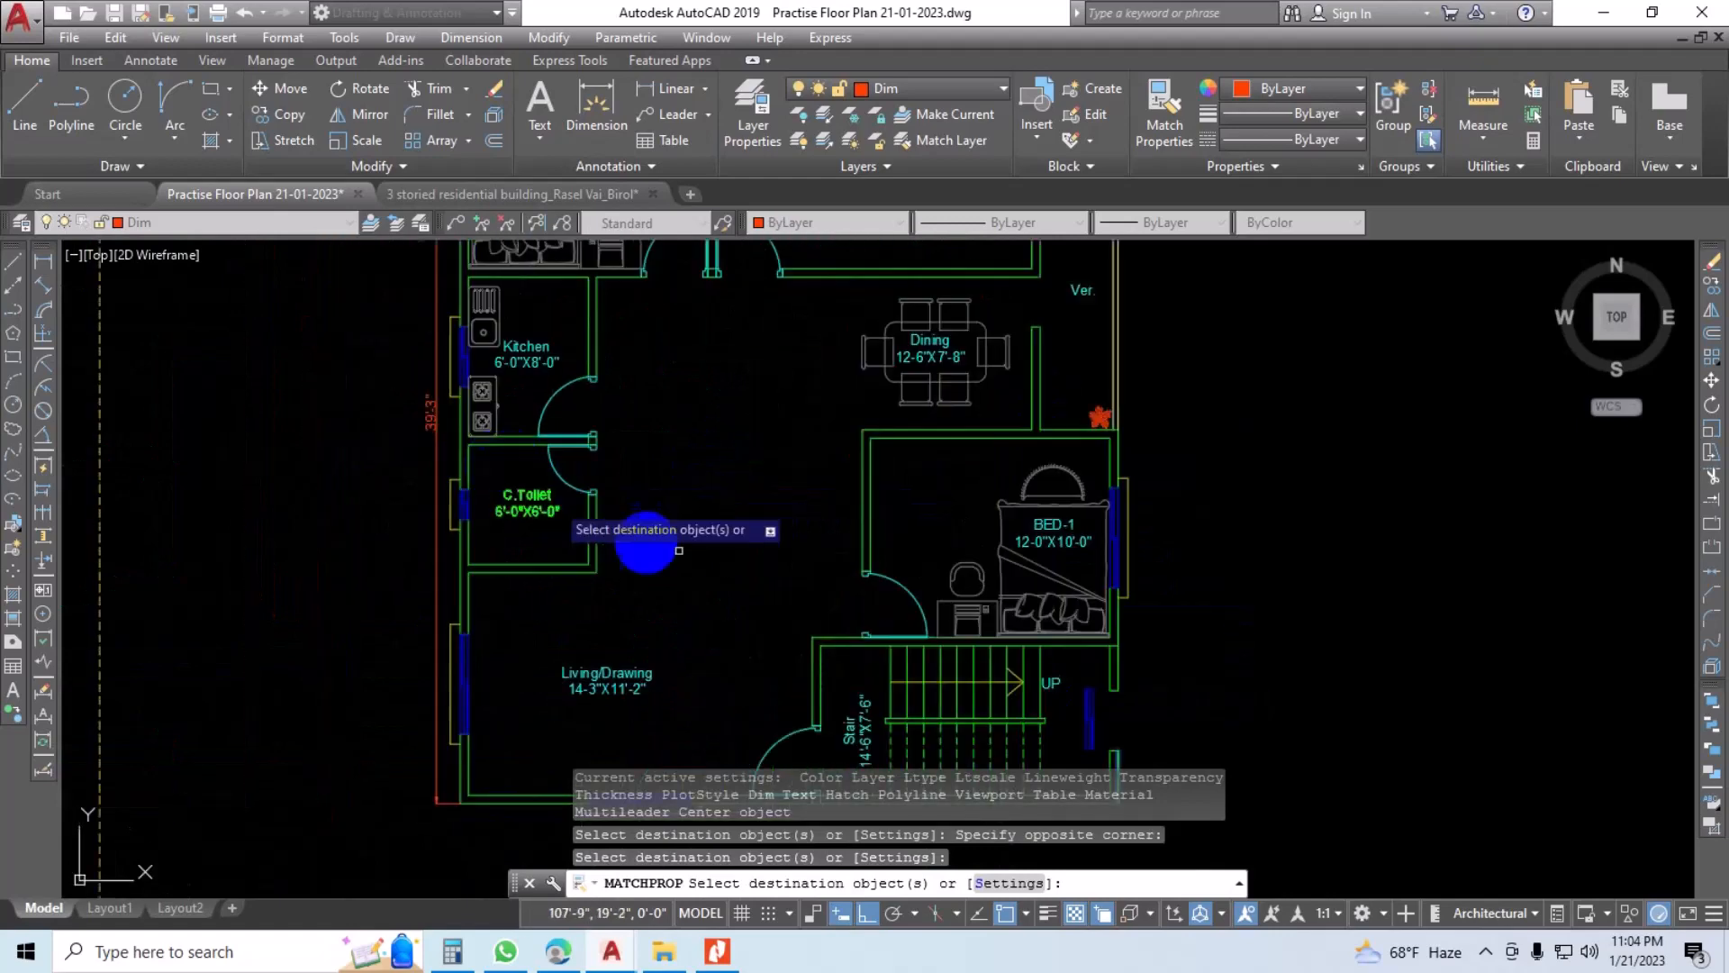
pyautogui.moveTo(679, 550); pyautogui.dragTo(432, 274, button='middle')
pyautogui.scroll(3, 942, 547)
pyautogui.press('Escape')
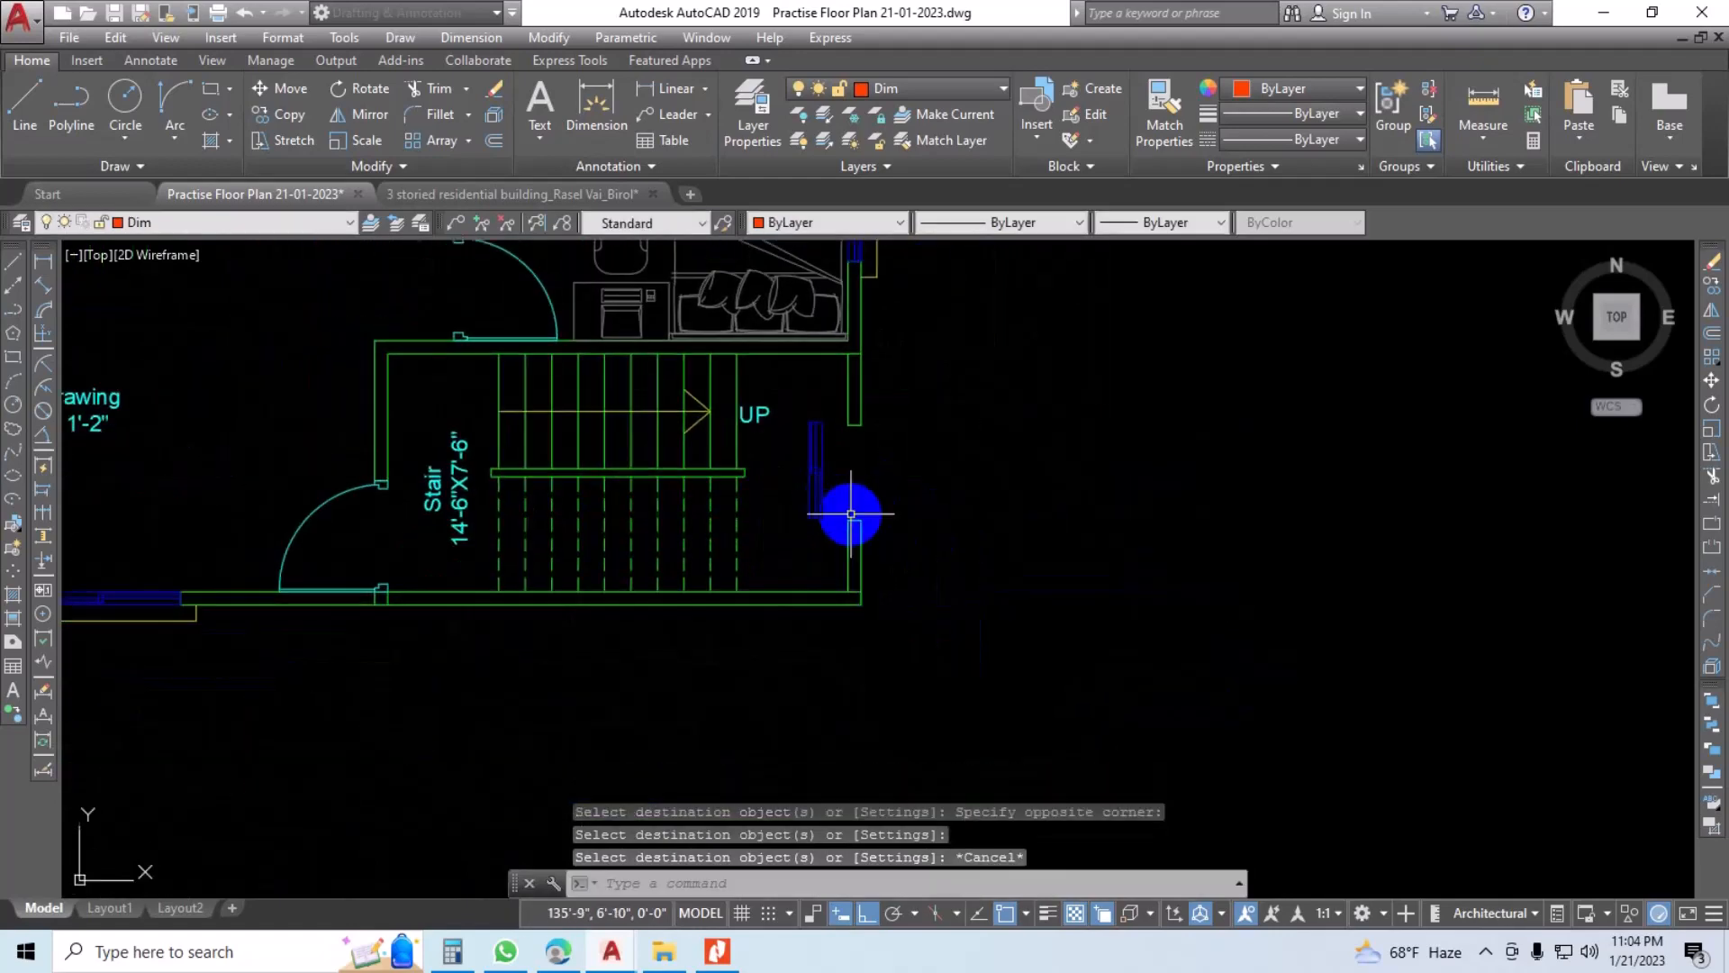
pyautogui.scroll(4, 850, 515)
pyautogui.click(829, 439)
pyautogui.click(715, 486)
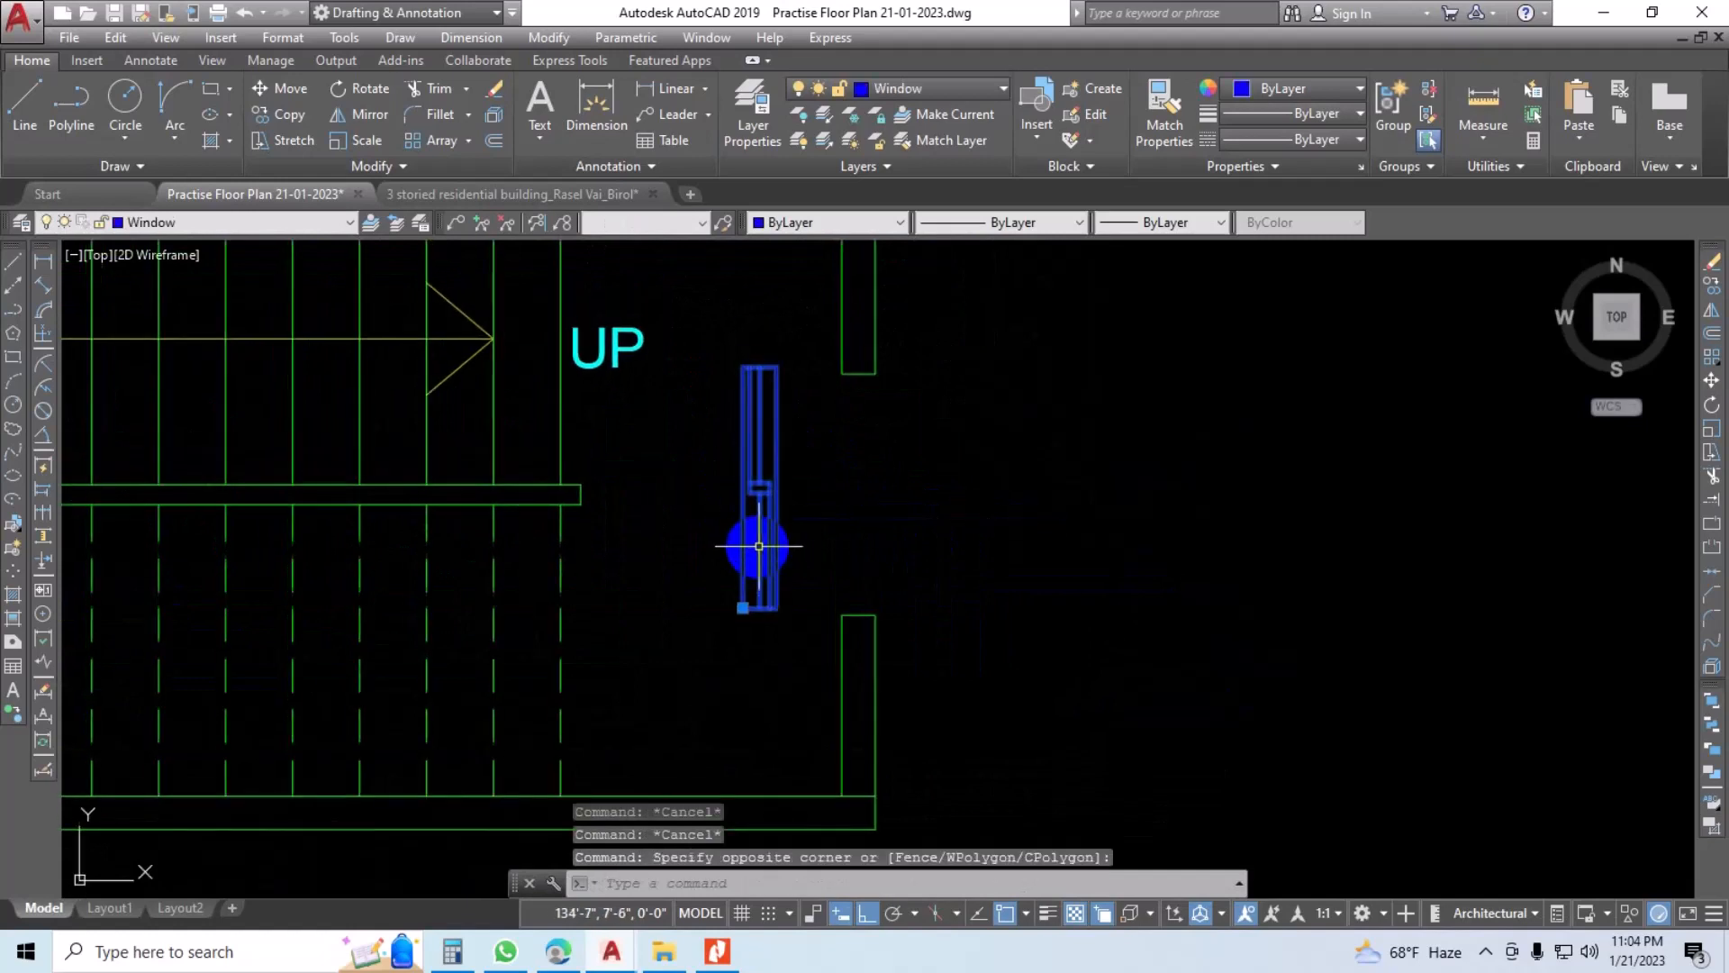
pyautogui.write('m')
pyautogui.press('Return')
pyautogui.click(776, 366)
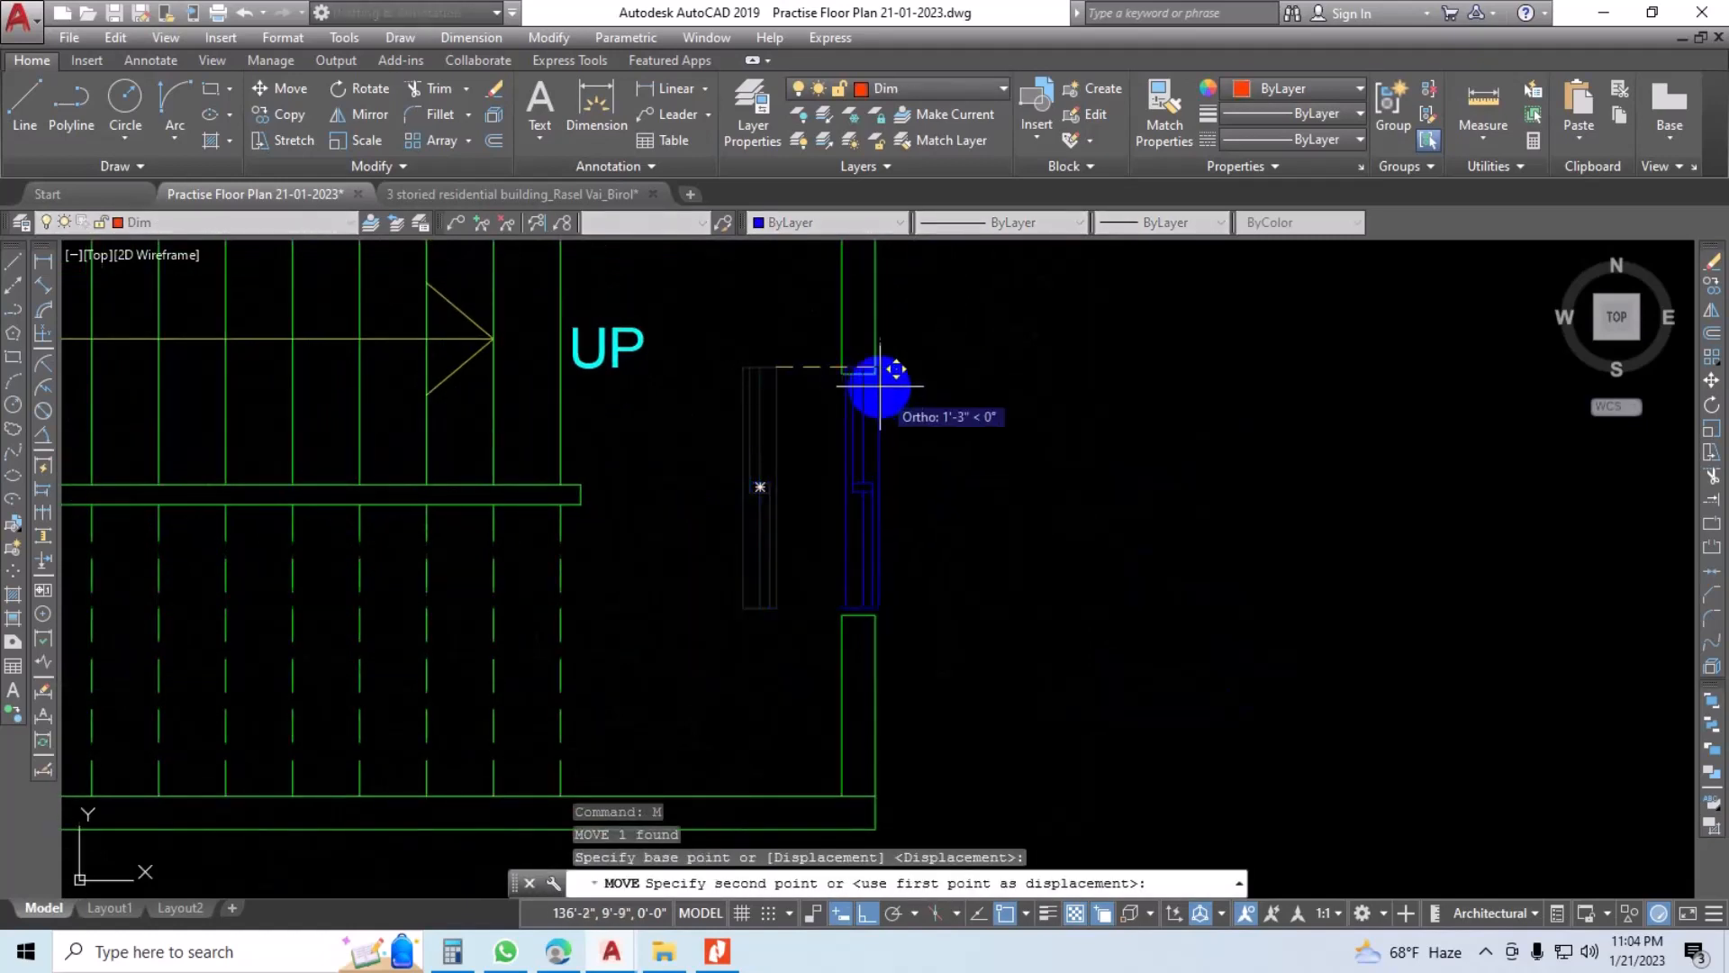
pyautogui.click(879, 373)
pyautogui.scroll(-8, 879, 373)
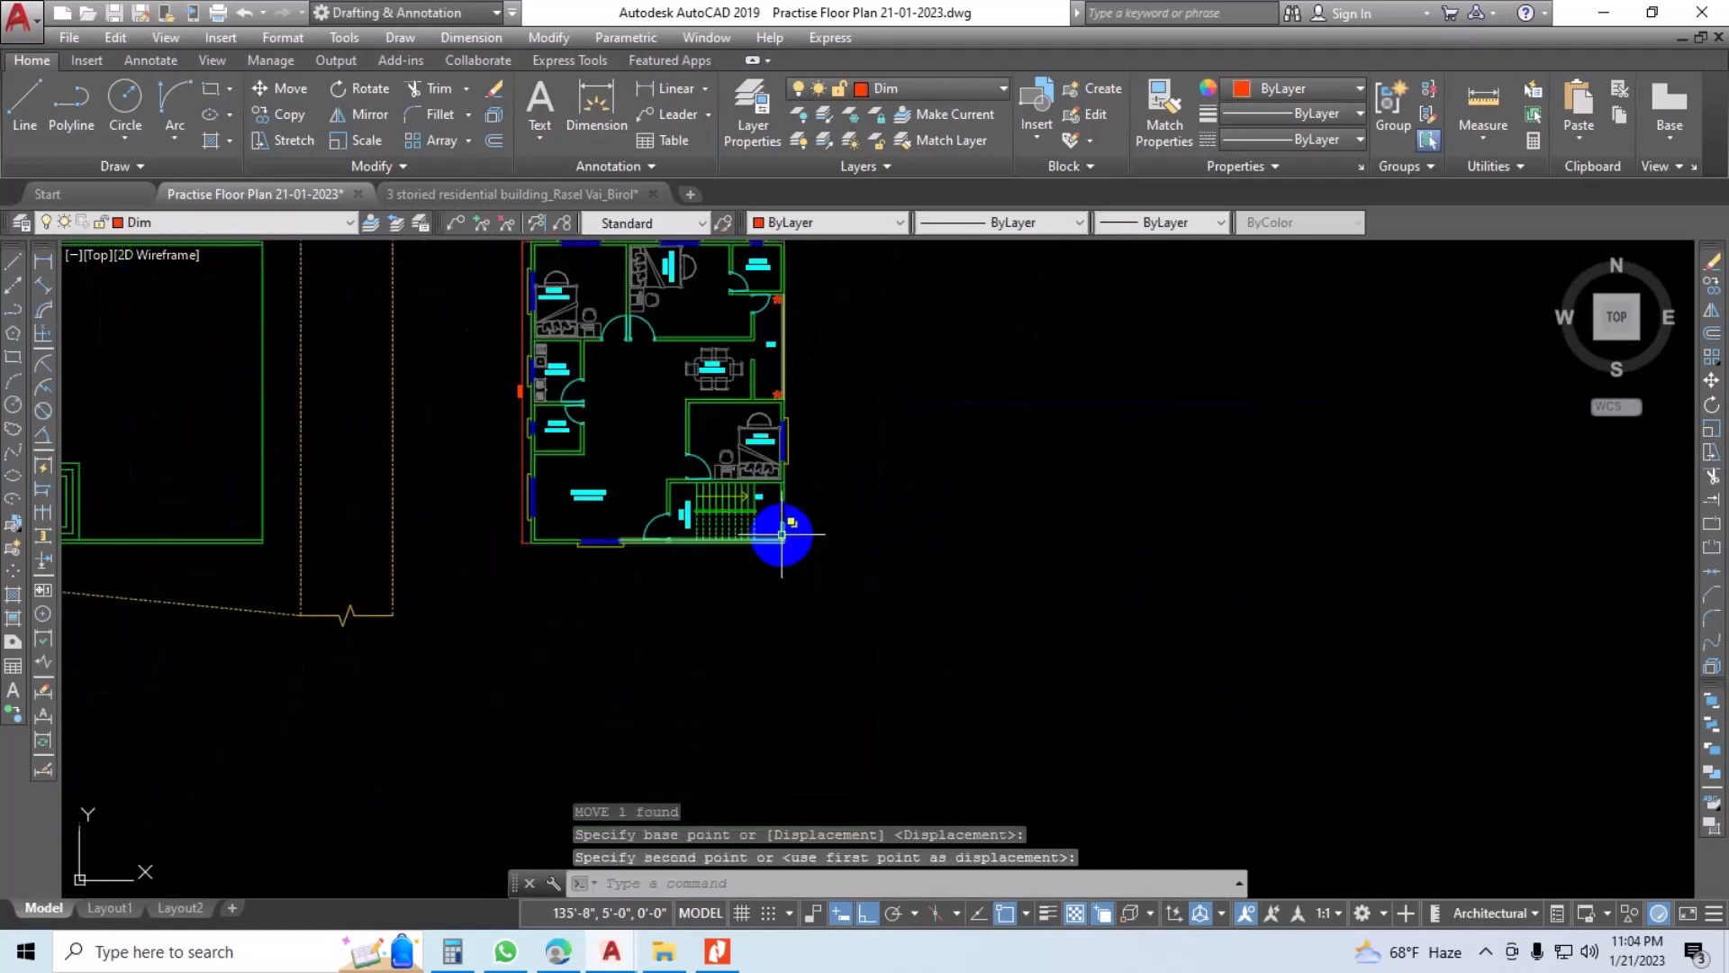
# Step: Change the linetype of the stair's dashed lower-flight treads to ByLayer on the copied plan
pyautogui.scroll(5, 842, 559)
pyautogui.scroll(3, 799, 546)
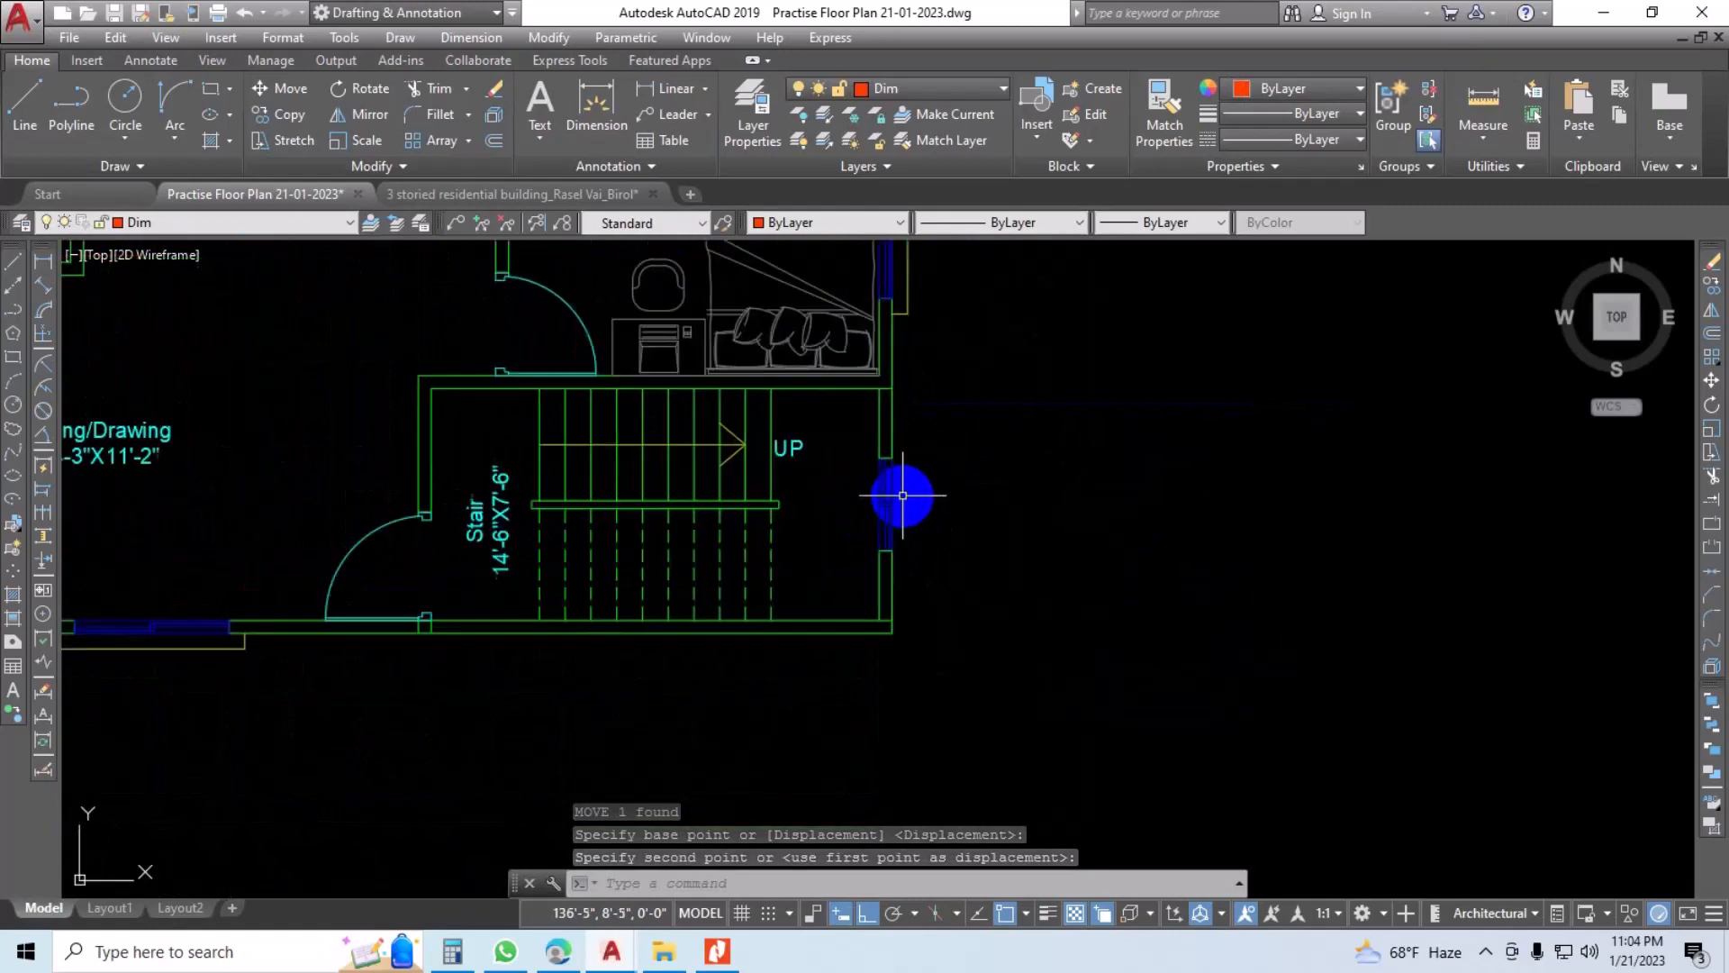
pyautogui.click(971, 531)
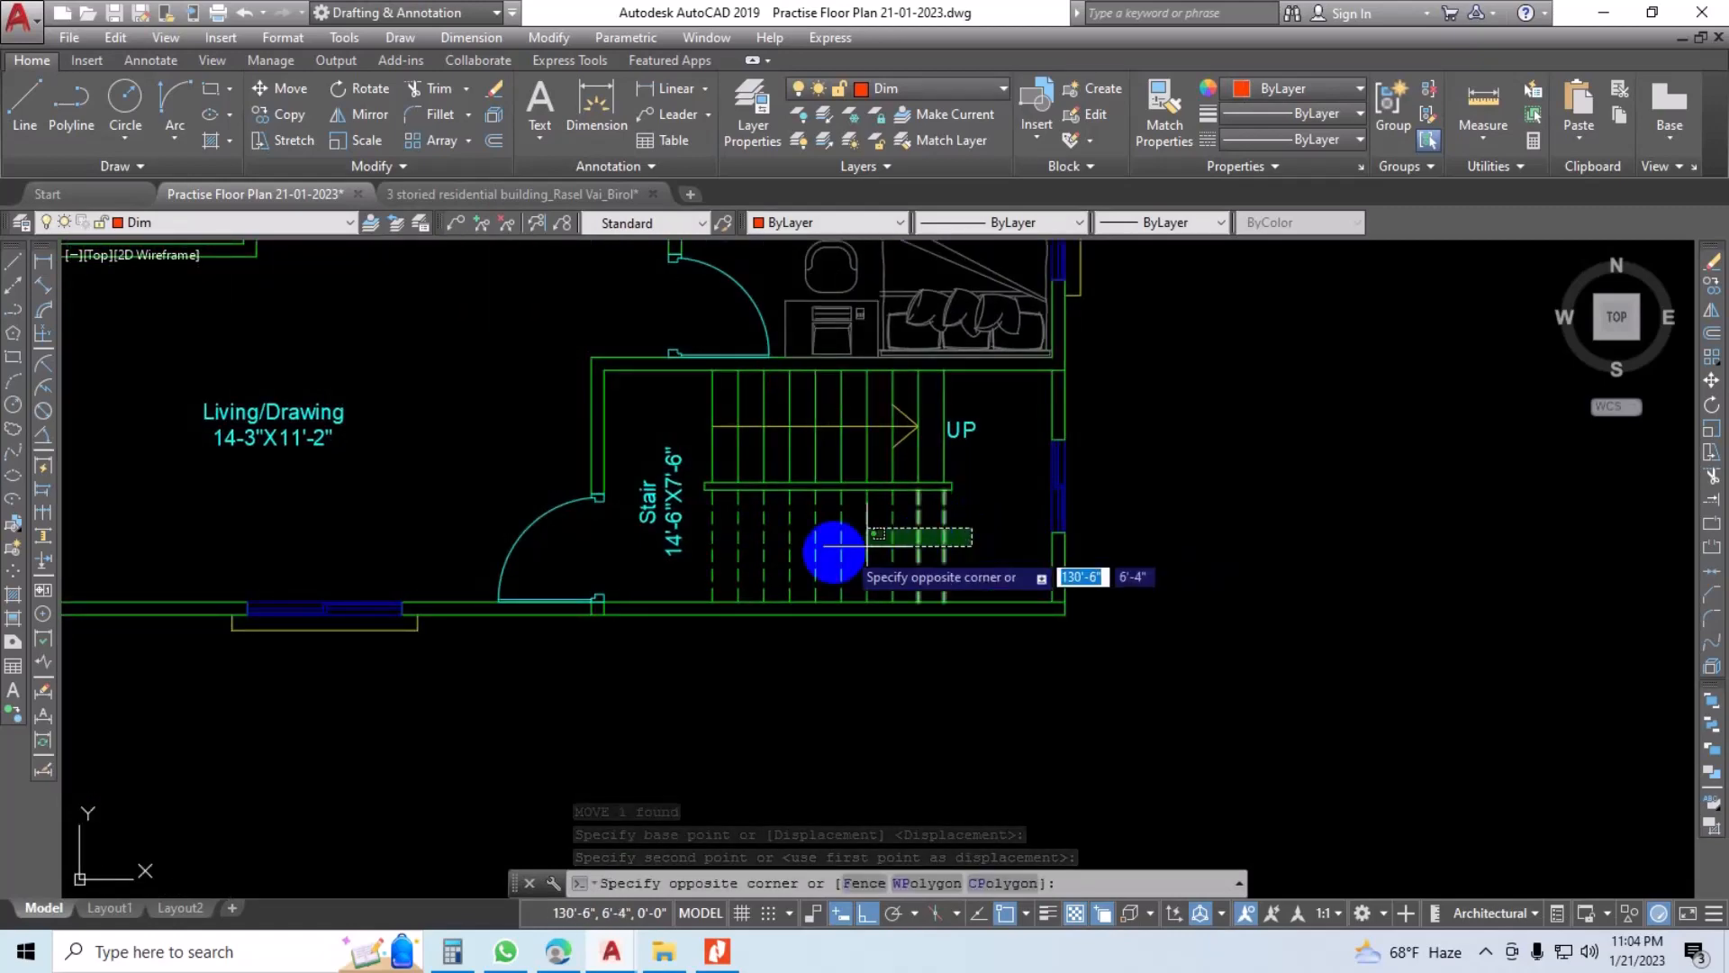
pyautogui.click(685, 560)
pyautogui.moveTo(773, 547); pyautogui.dragTo(741, 577, button='middle')
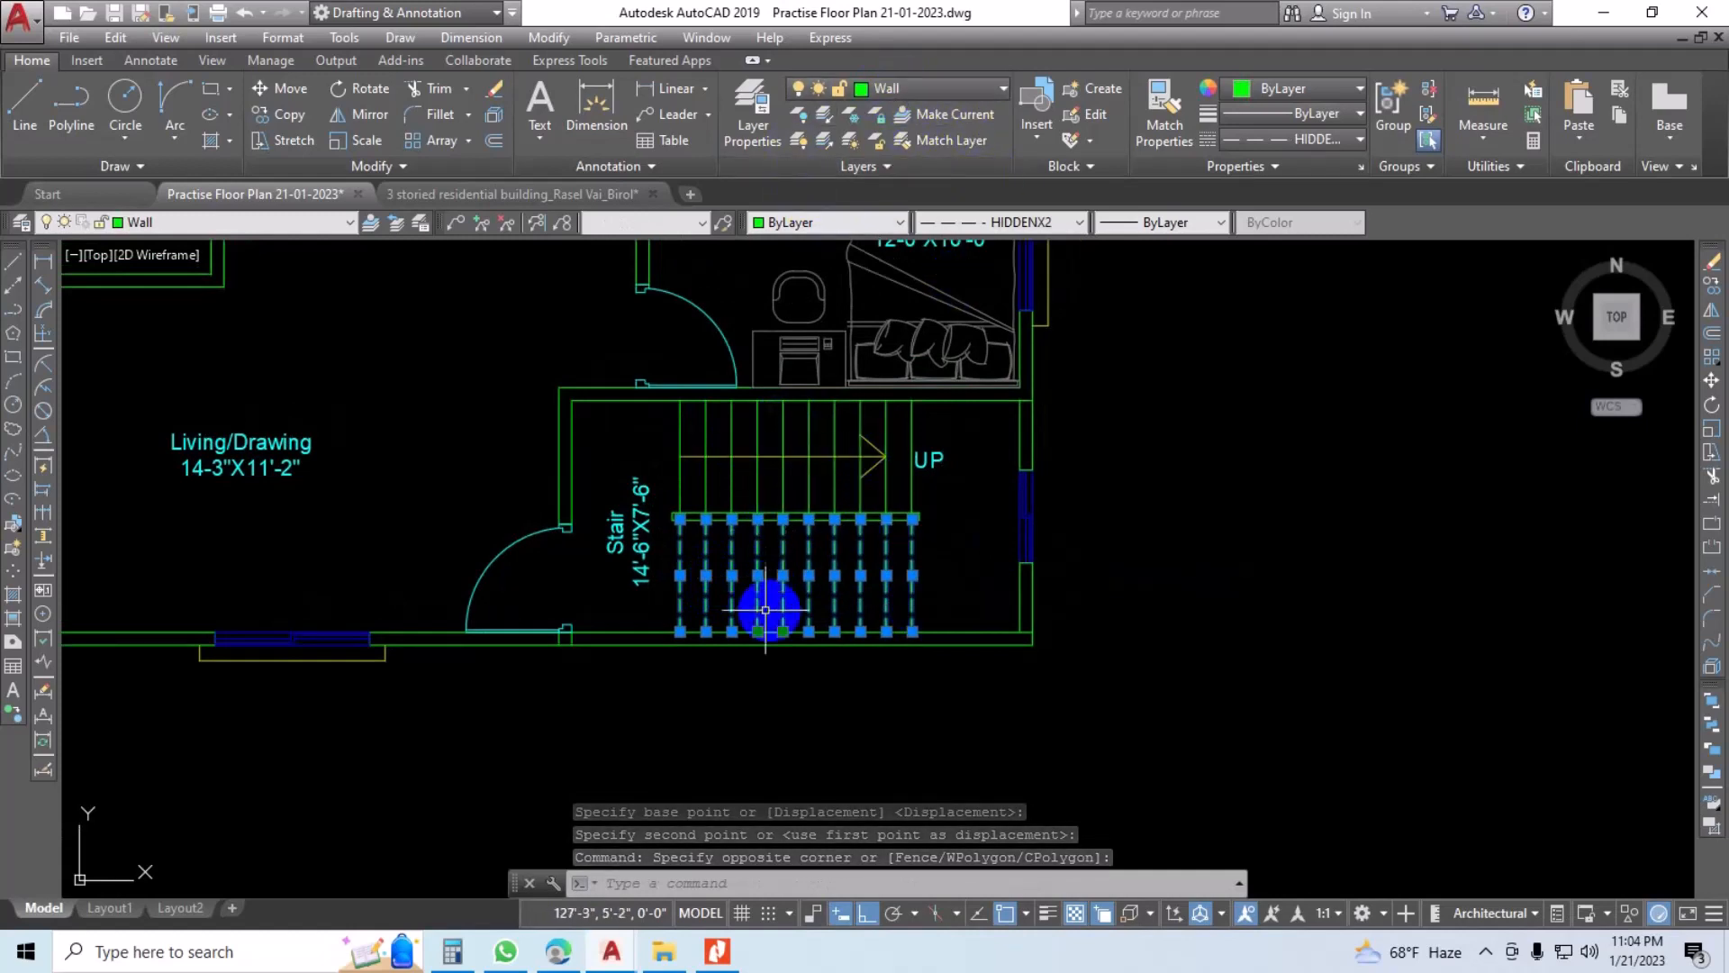
pyautogui.scroll(2, 772, 596)
pyautogui.scroll(-7, 851, 571)
pyautogui.scroll(5, 851, 570)
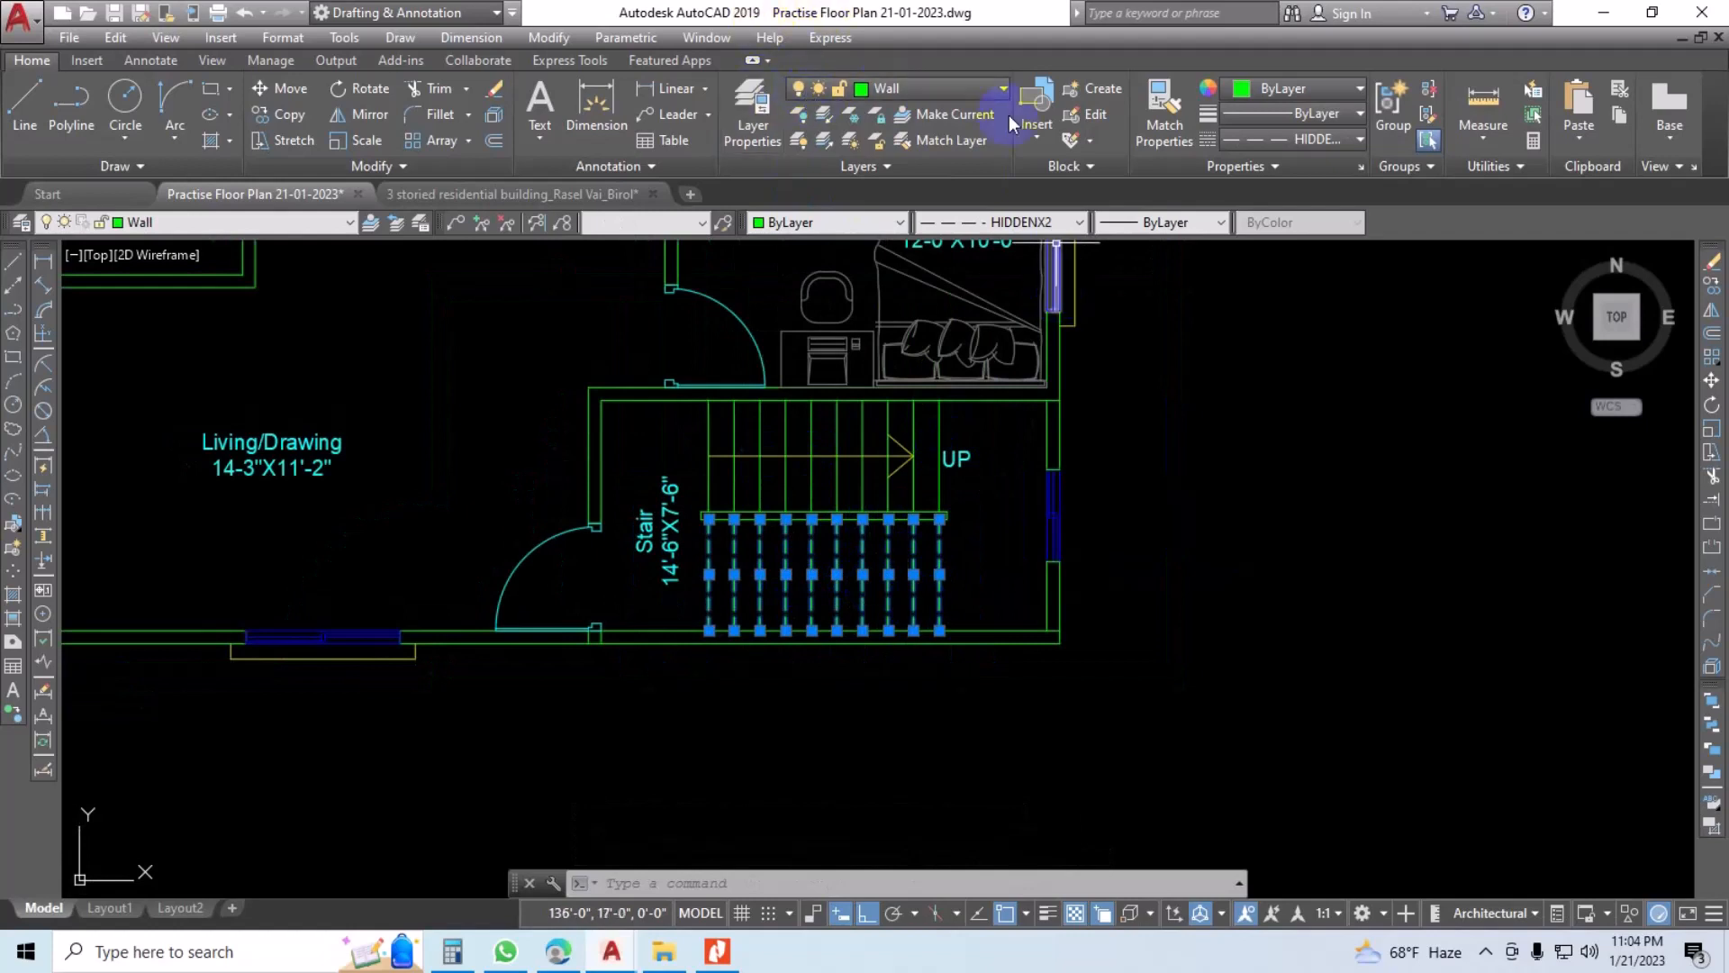
pyautogui.click(1302, 140)
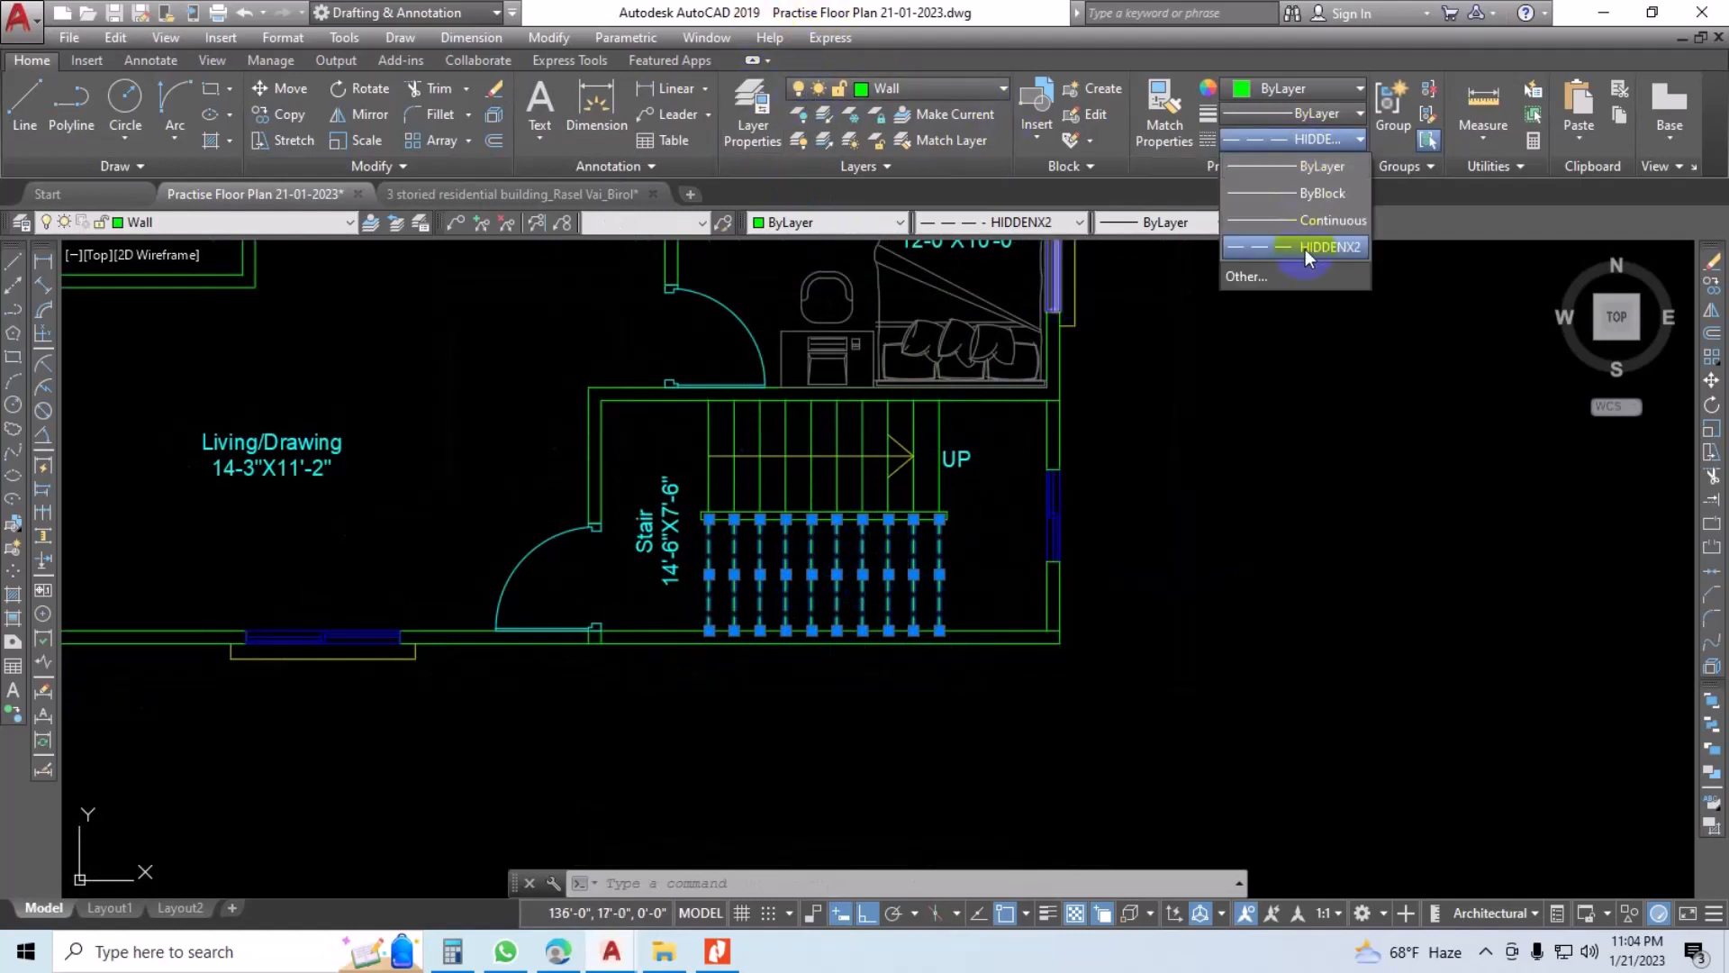
pyautogui.click(1313, 171)
pyautogui.press('Escape')
pyautogui.press('Escape')
pyautogui.press('Escape')
# Step: Copy the Living/Drawing label on the original plan to just below the stair's south wall, with ortho off
pyautogui.moveTo(911, 482); pyautogui.dragTo(1099, 532, button='middle')
pyautogui.scroll(-2, 810, 447)
pyautogui.scroll(-2, 865, 516)
pyautogui.scroll(-3, 792, 587)
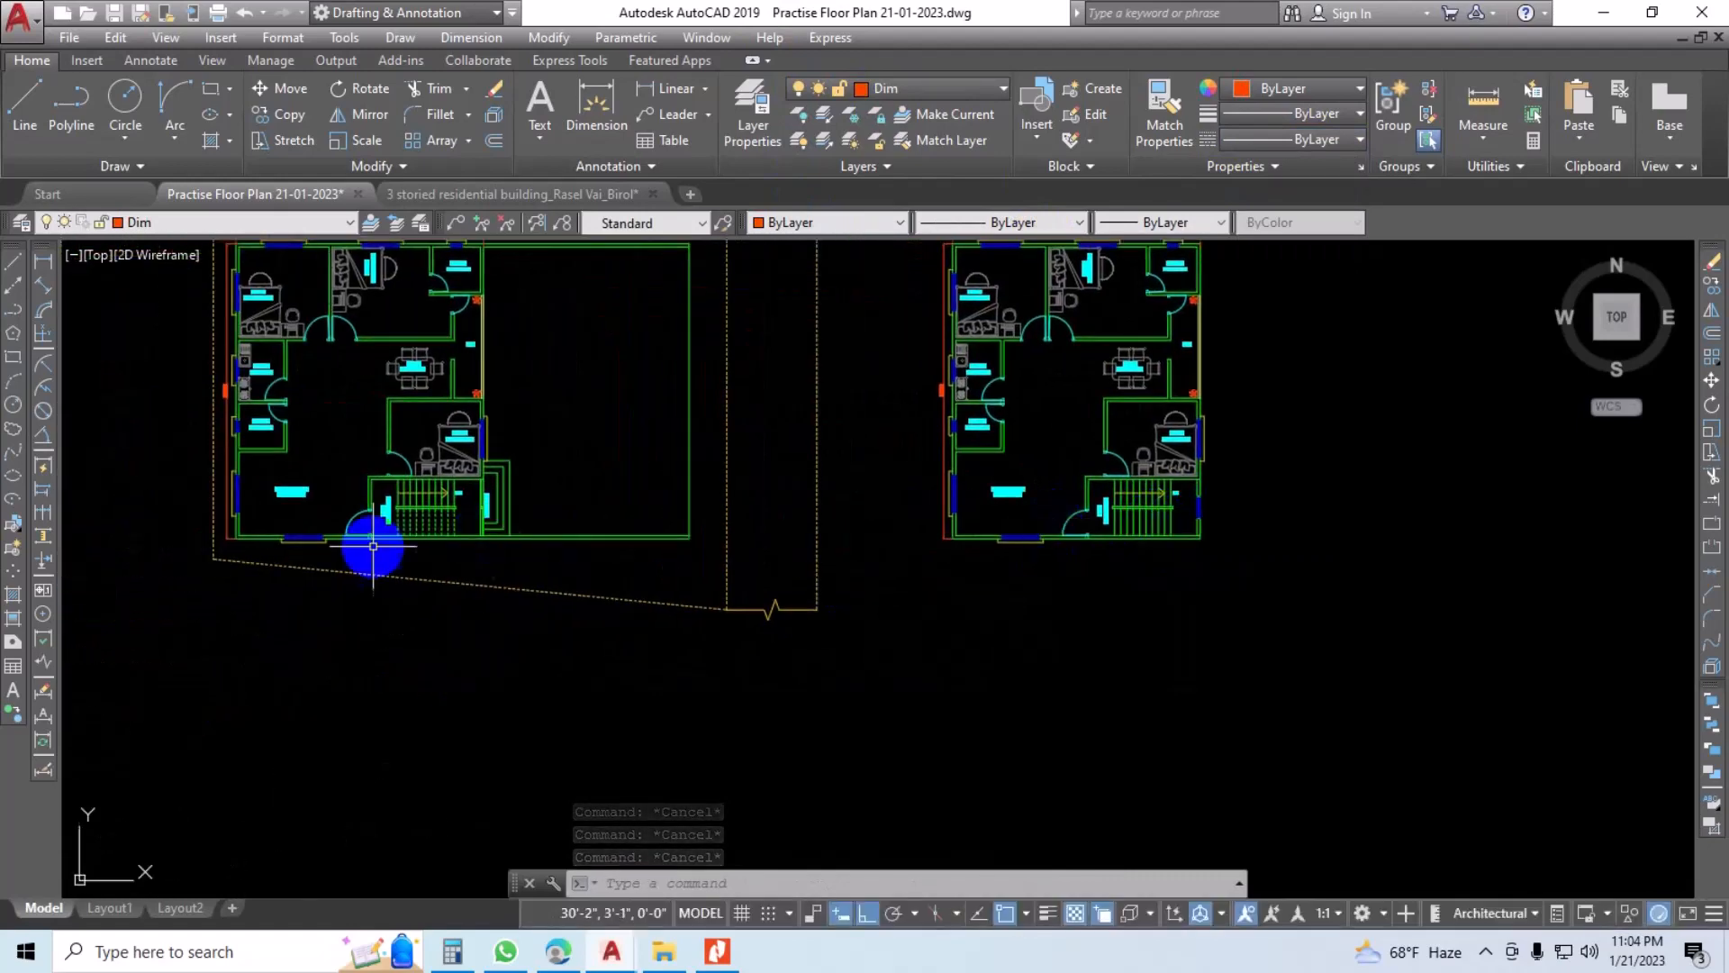
pyautogui.scroll(4, 375, 545)
pyautogui.moveTo(391, 518); pyautogui.dragTo(583, 521, button='middle')
pyautogui.click(356, 396)
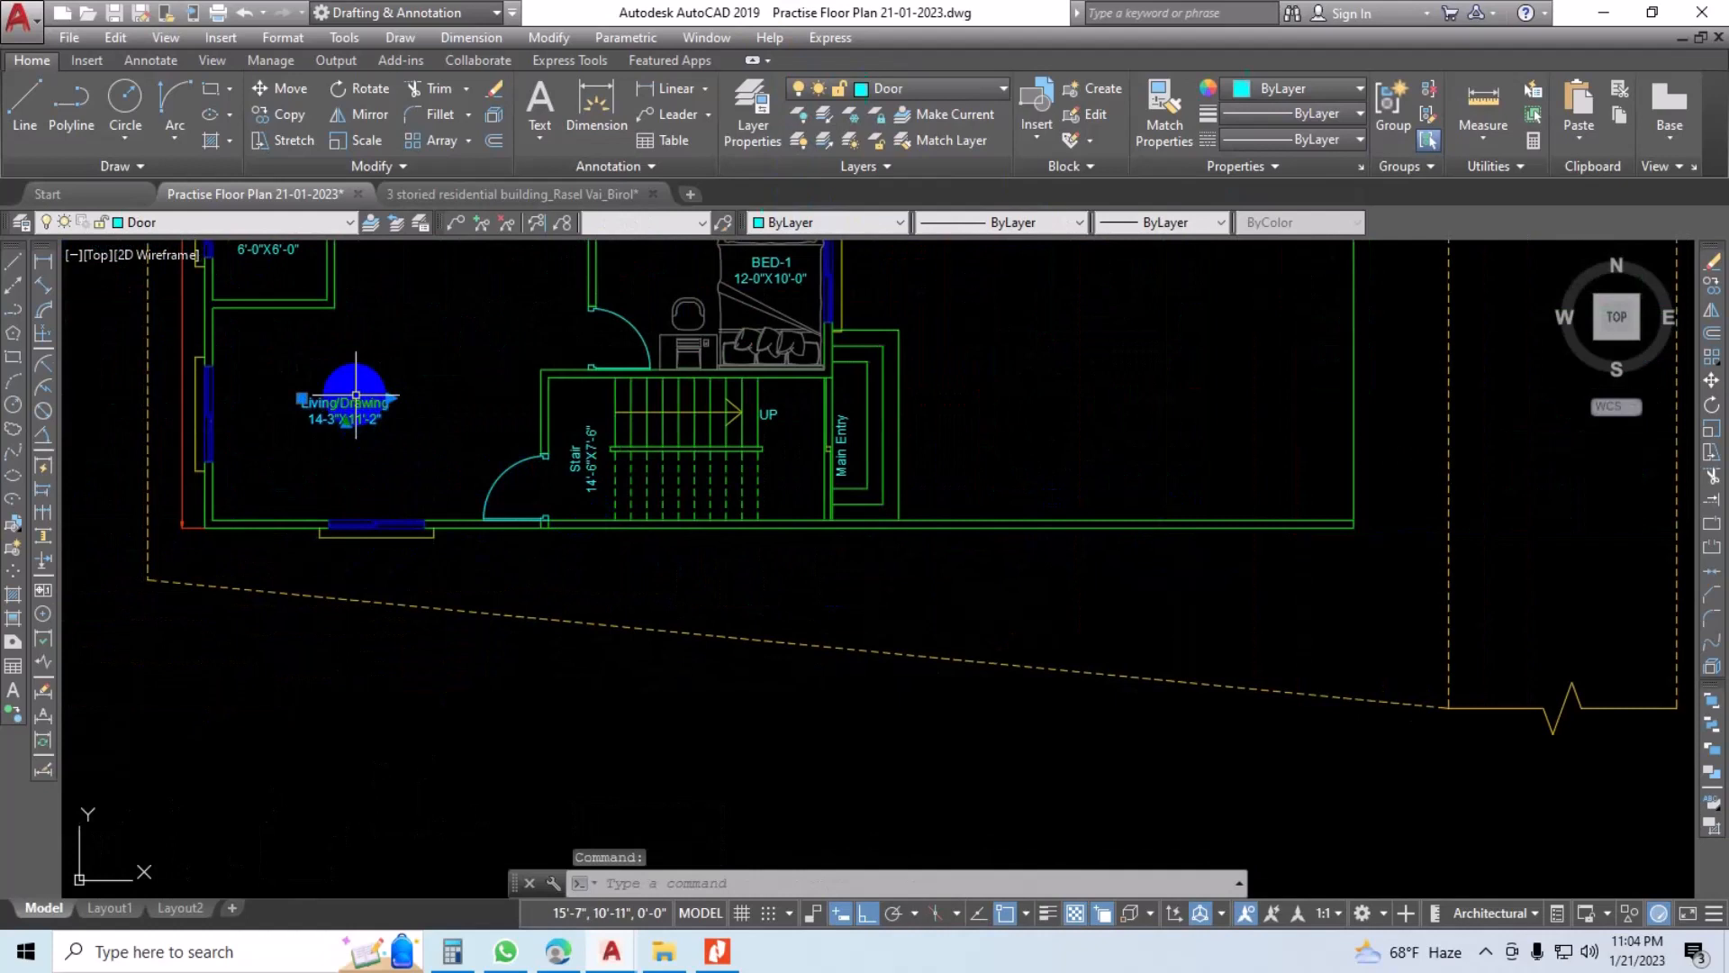
pyautogui.write('c')
pyautogui.press('Return')
pyautogui.click(419, 377)
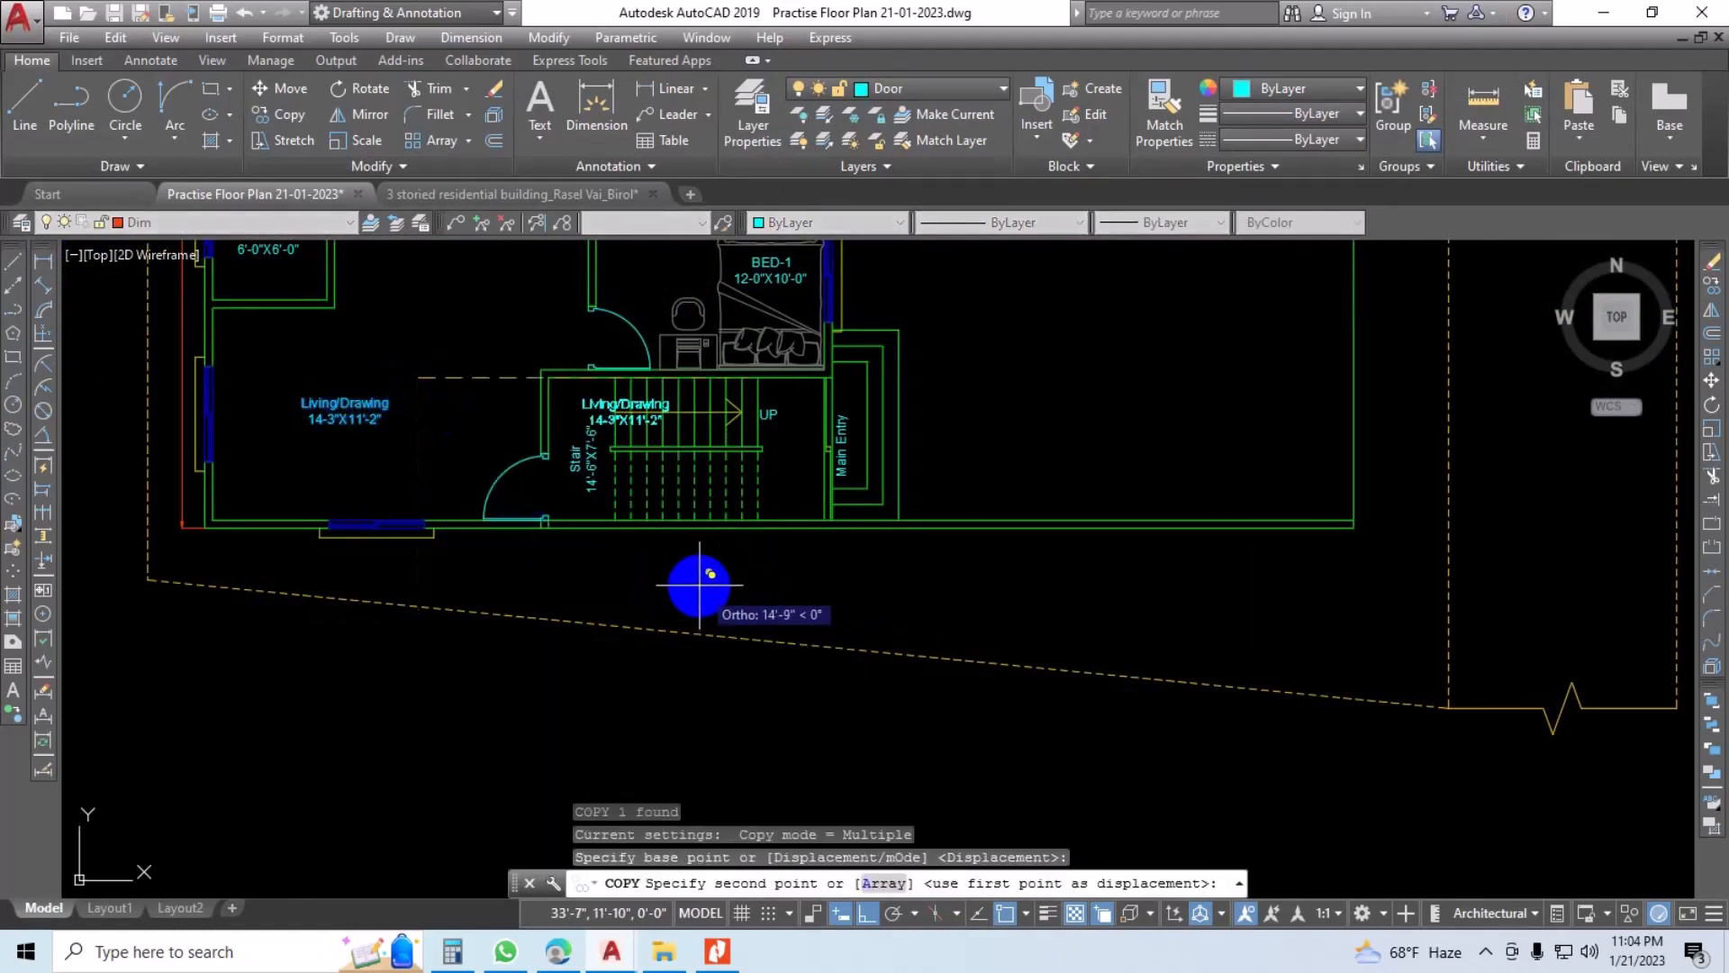
pyautogui.press('F8')
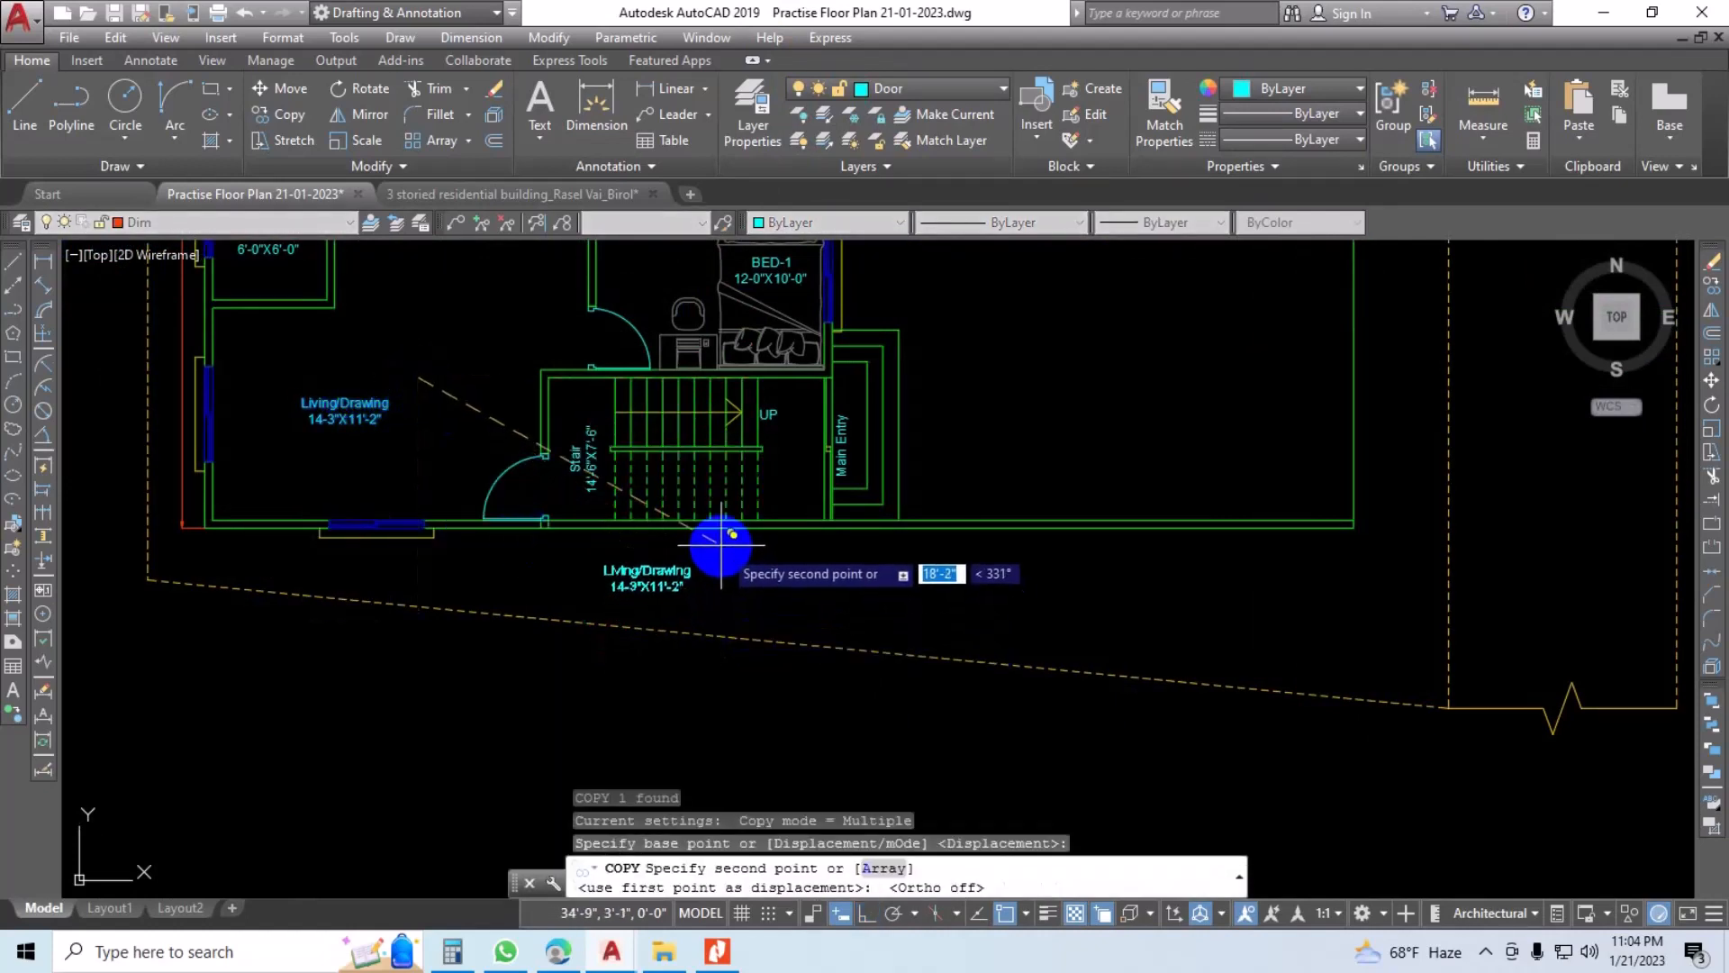
pyautogui.click(700, 561)
pyautogui.press('Escape')
# Step: Replace the copied label's text with GROUND FLOOR PLAN and widen its text box to about 8'-3" so it fits one line
pyautogui.scroll(2, 649, 581)
pyautogui.doubleClick(641, 569)
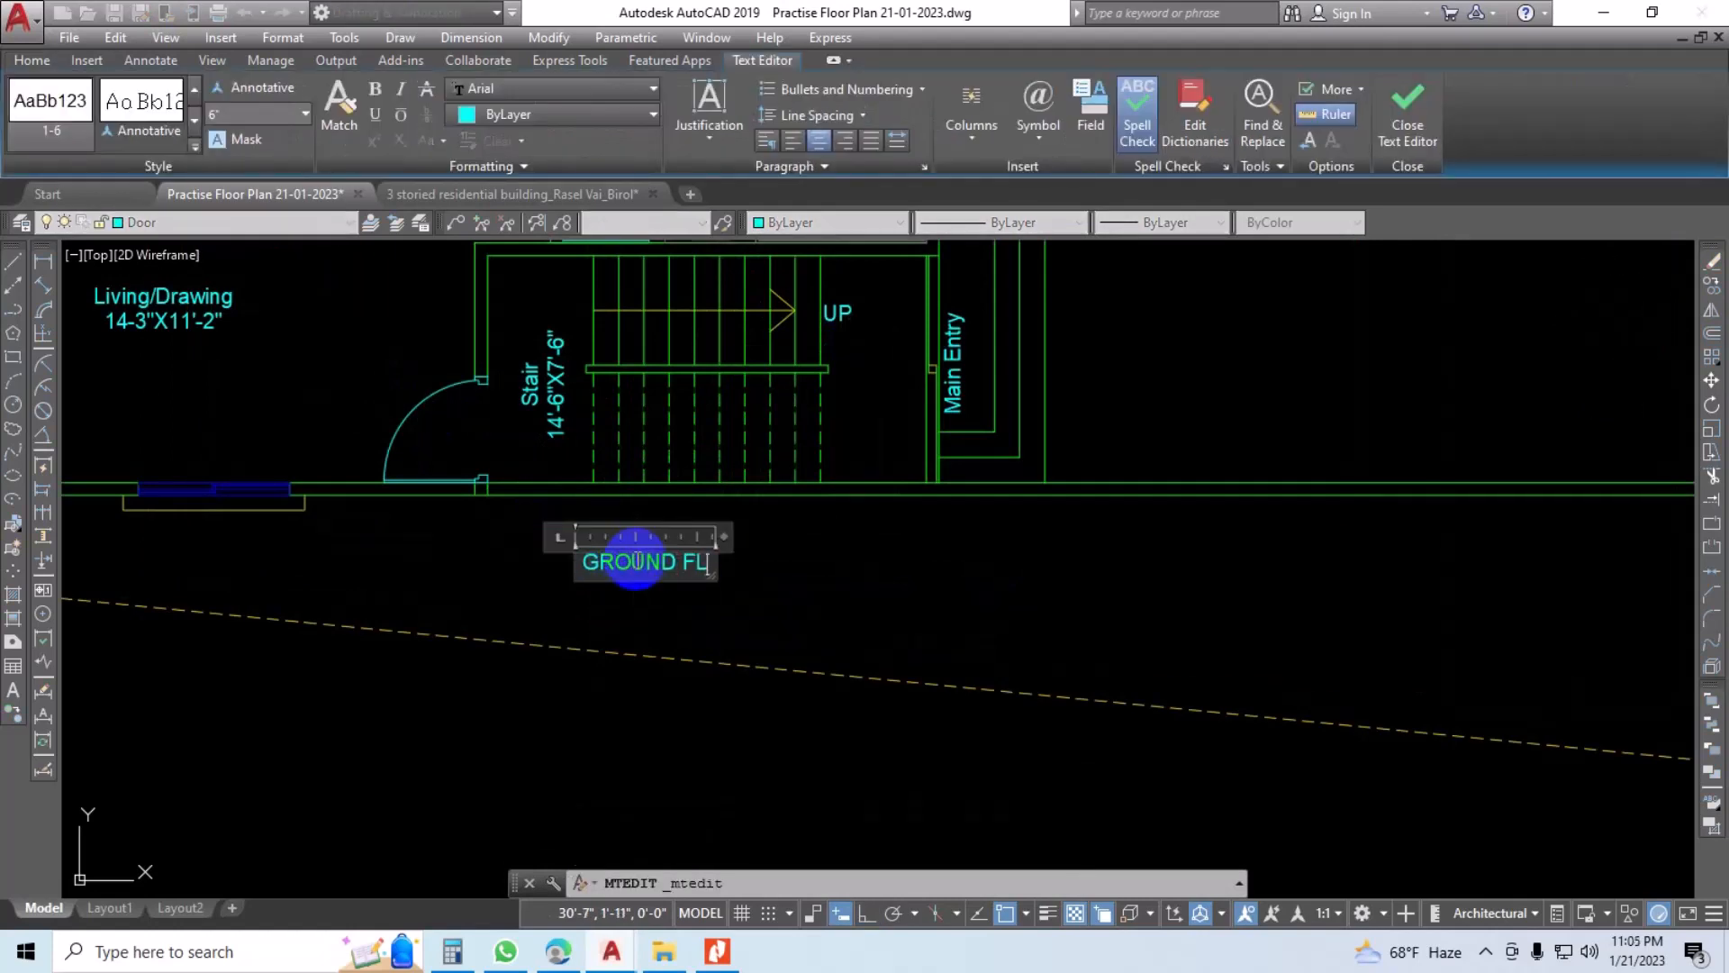
pyautogui.press('BackSpace')
pyautogui.press('BackSpace')
pyautogui.write('OOR PLAN')
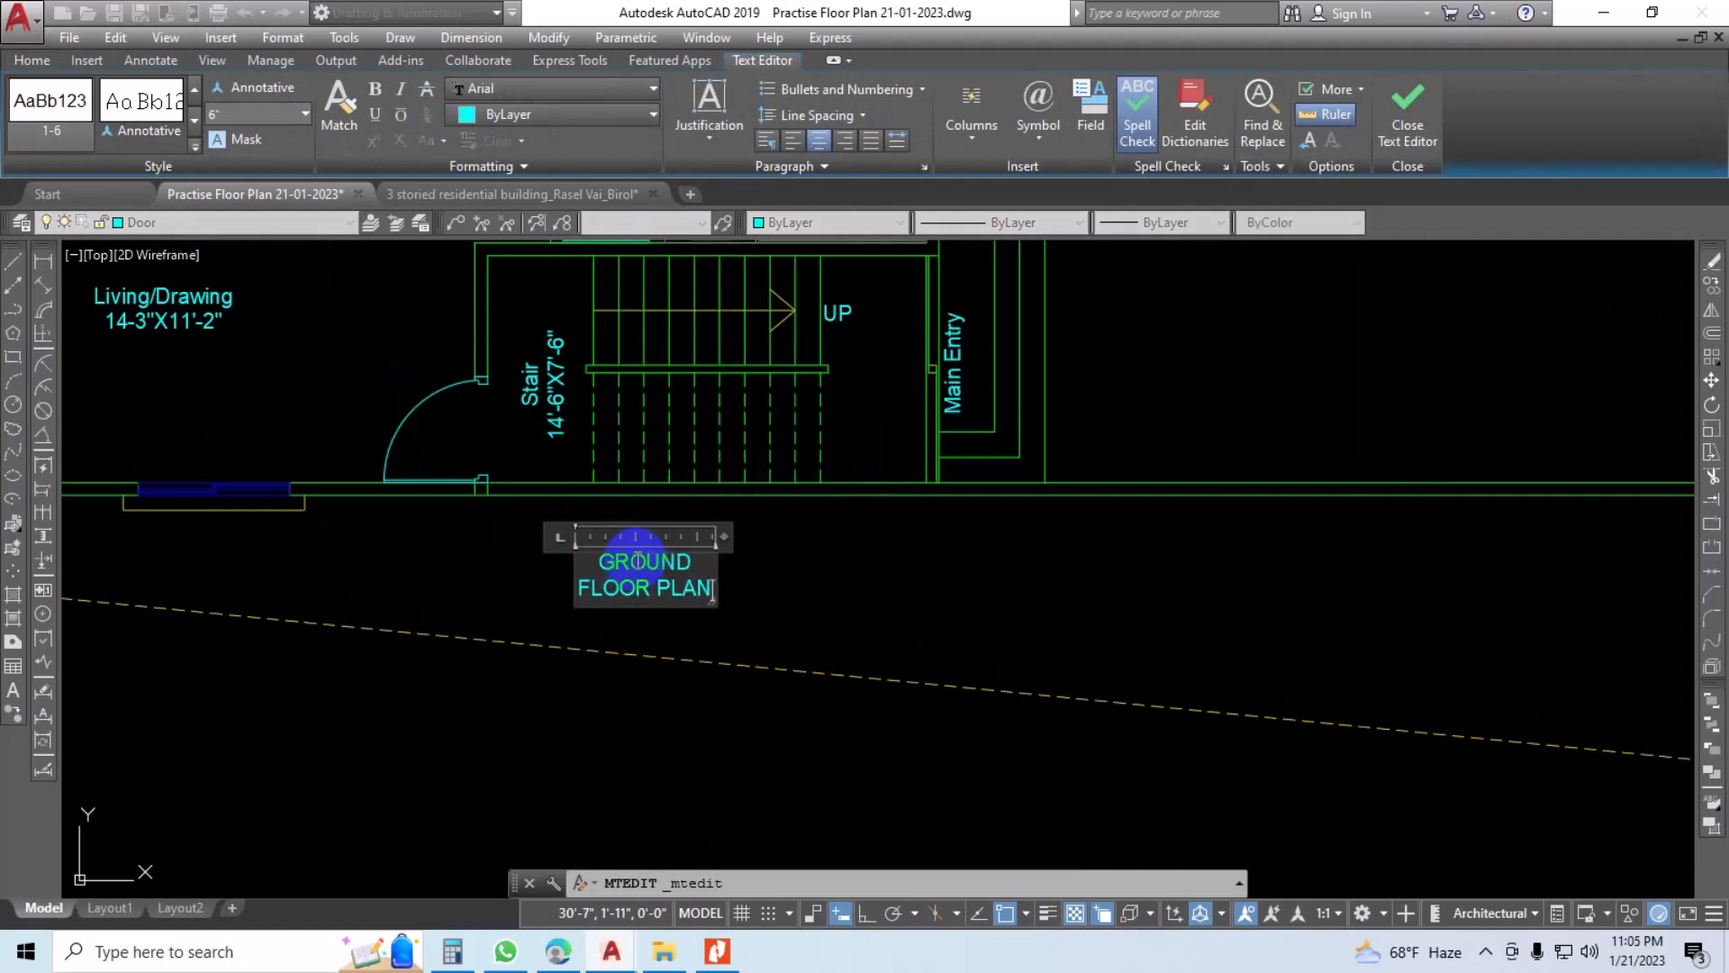
pyautogui.moveTo(725, 535); pyautogui.dragTo(832, 535)
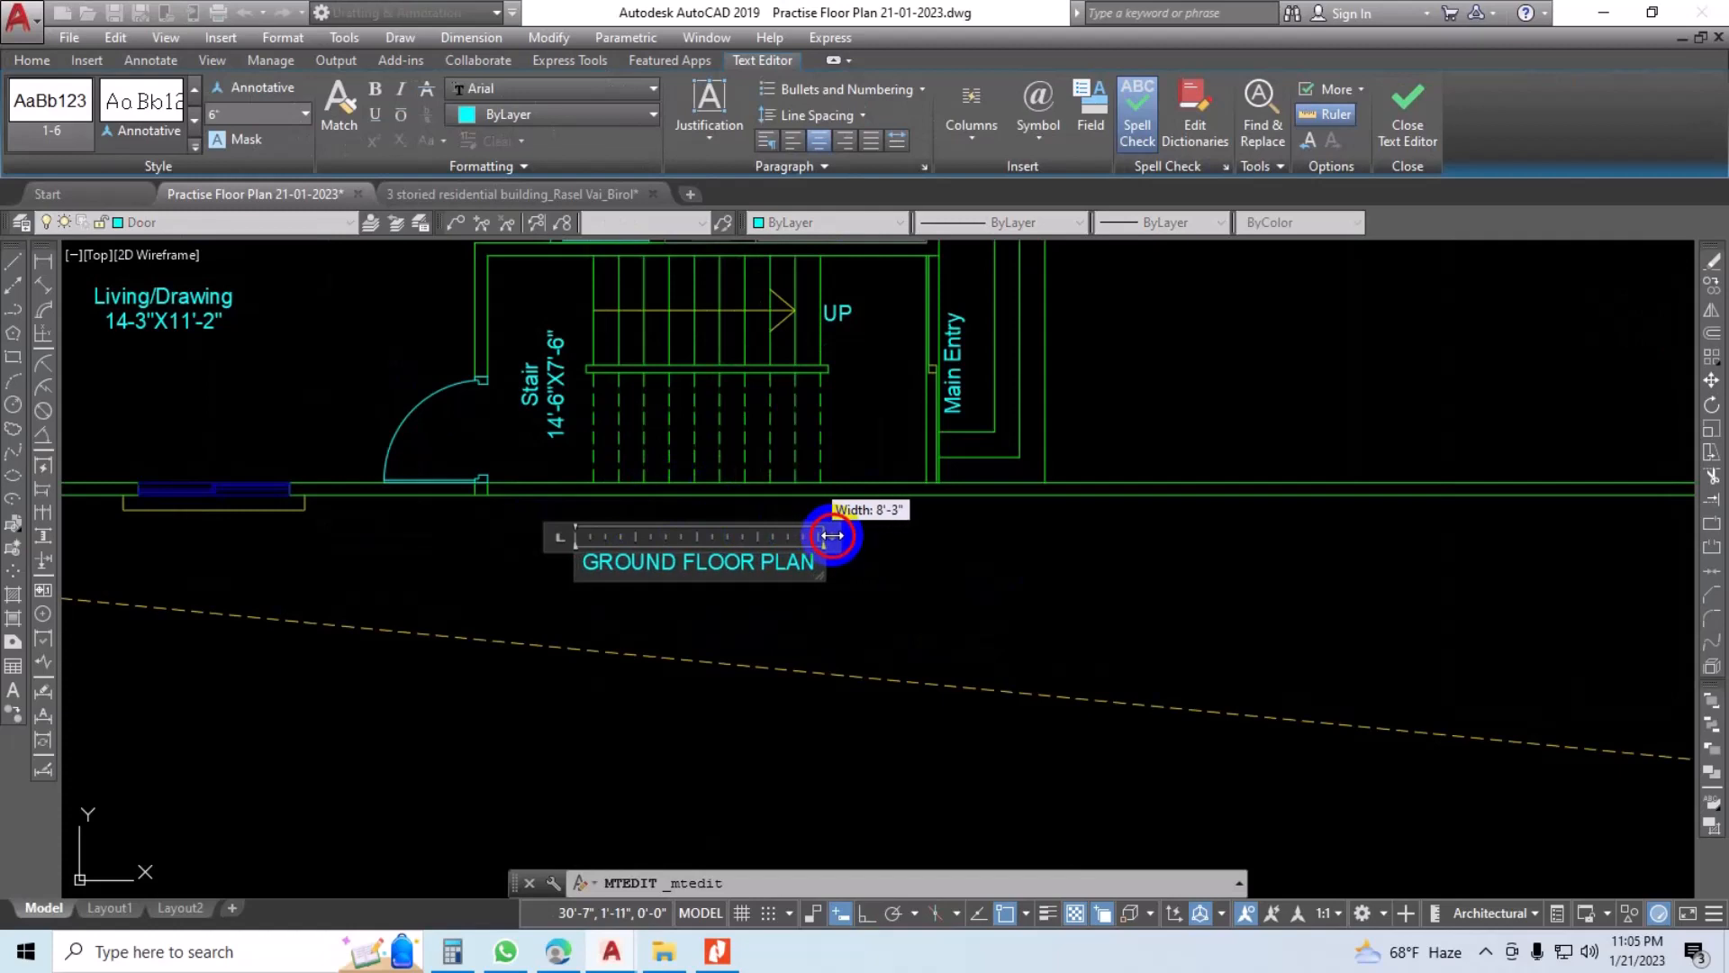
pyautogui.click(896, 568)
# Step: Make the whole GROUND FLOOR PLAN title bold and underlined
pyautogui.scroll(-2, 765, 581)
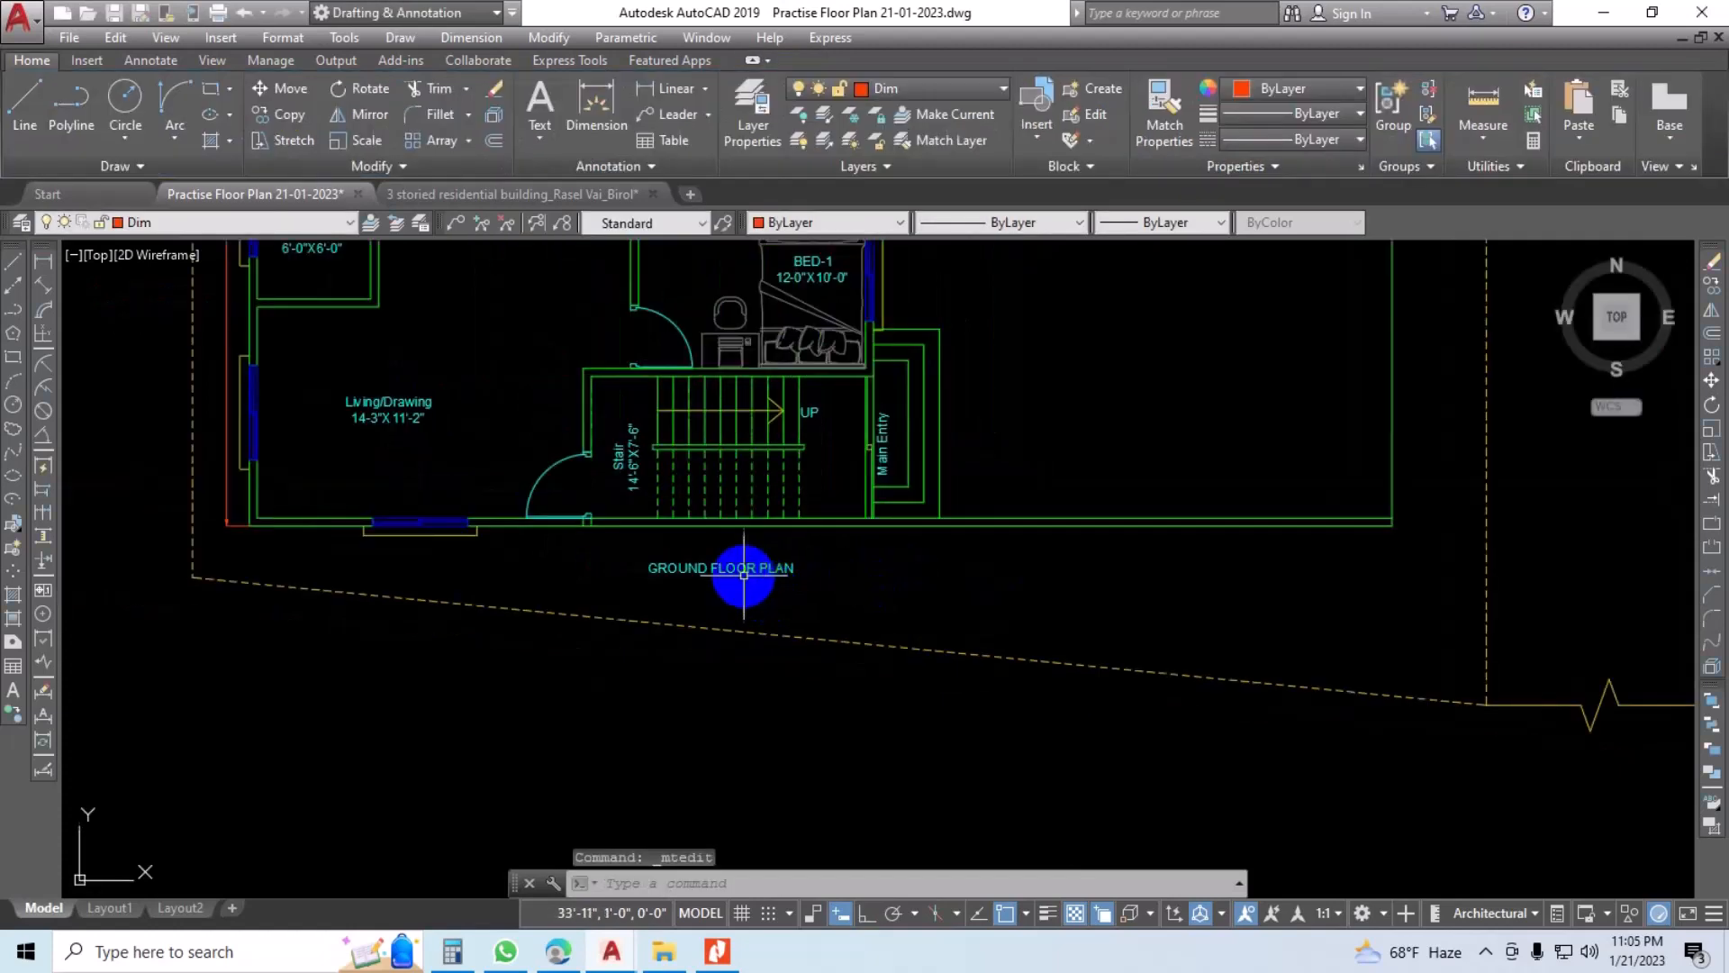
pyautogui.click(722, 568)
pyautogui.doubleClick(721, 567)
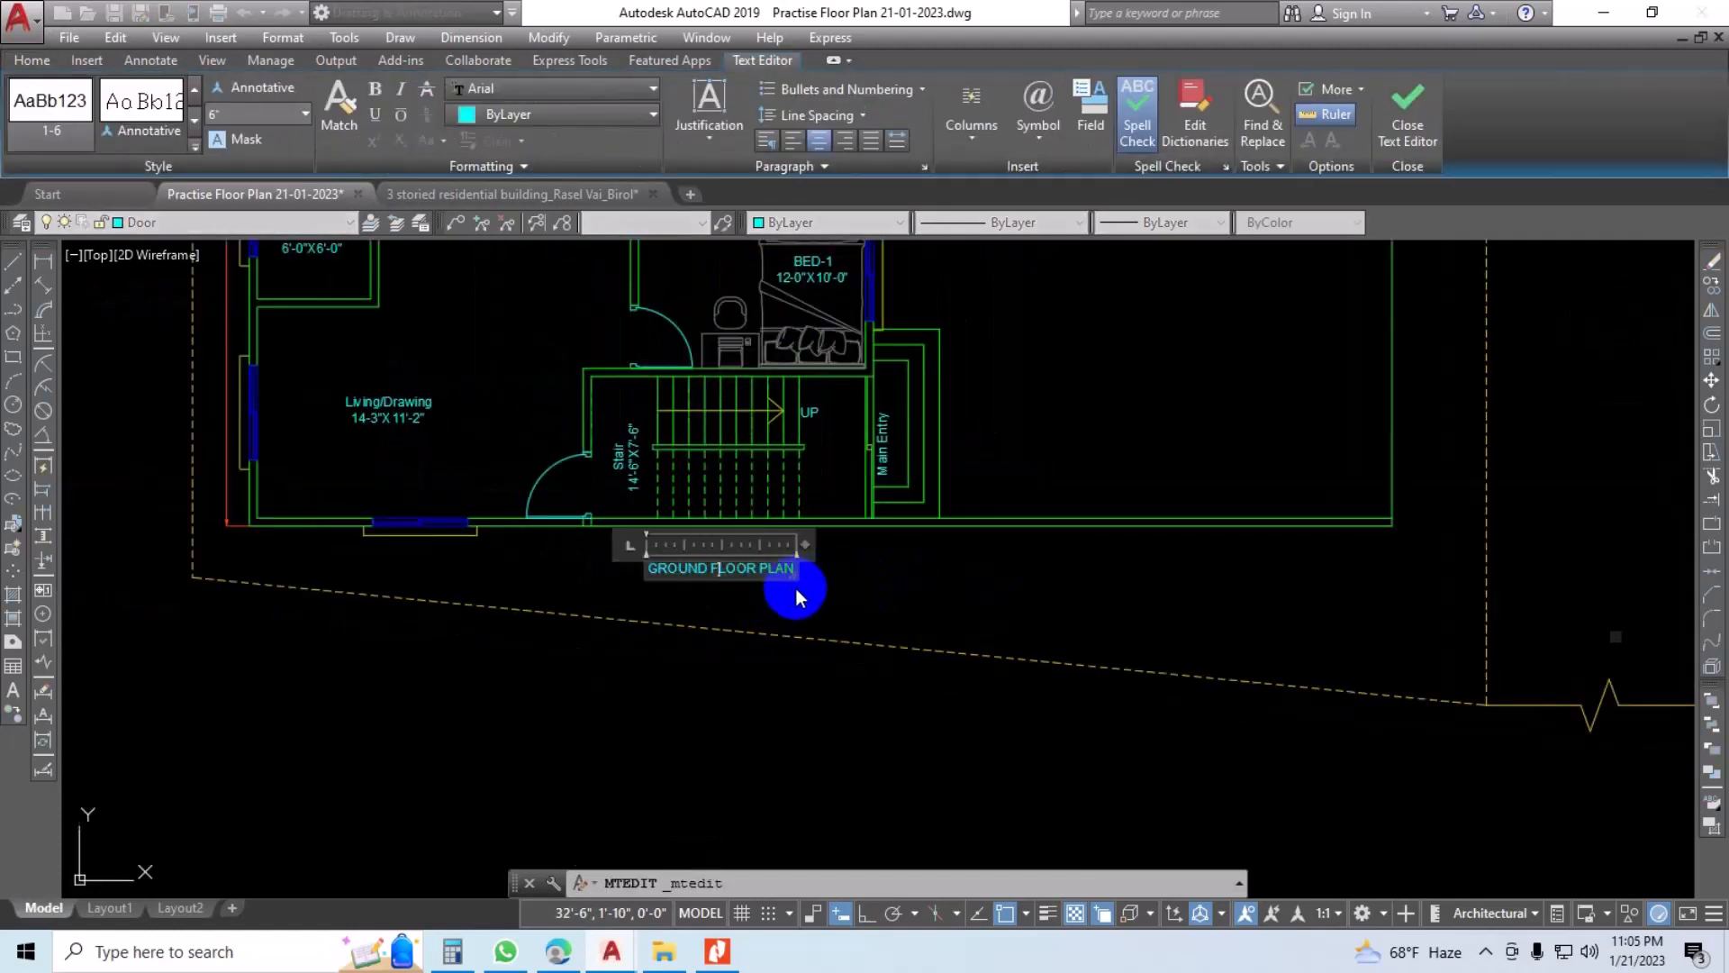
pyautogui.hotkey('ctrl', 'z')
pyautogui.scroll(3, 707, 559)
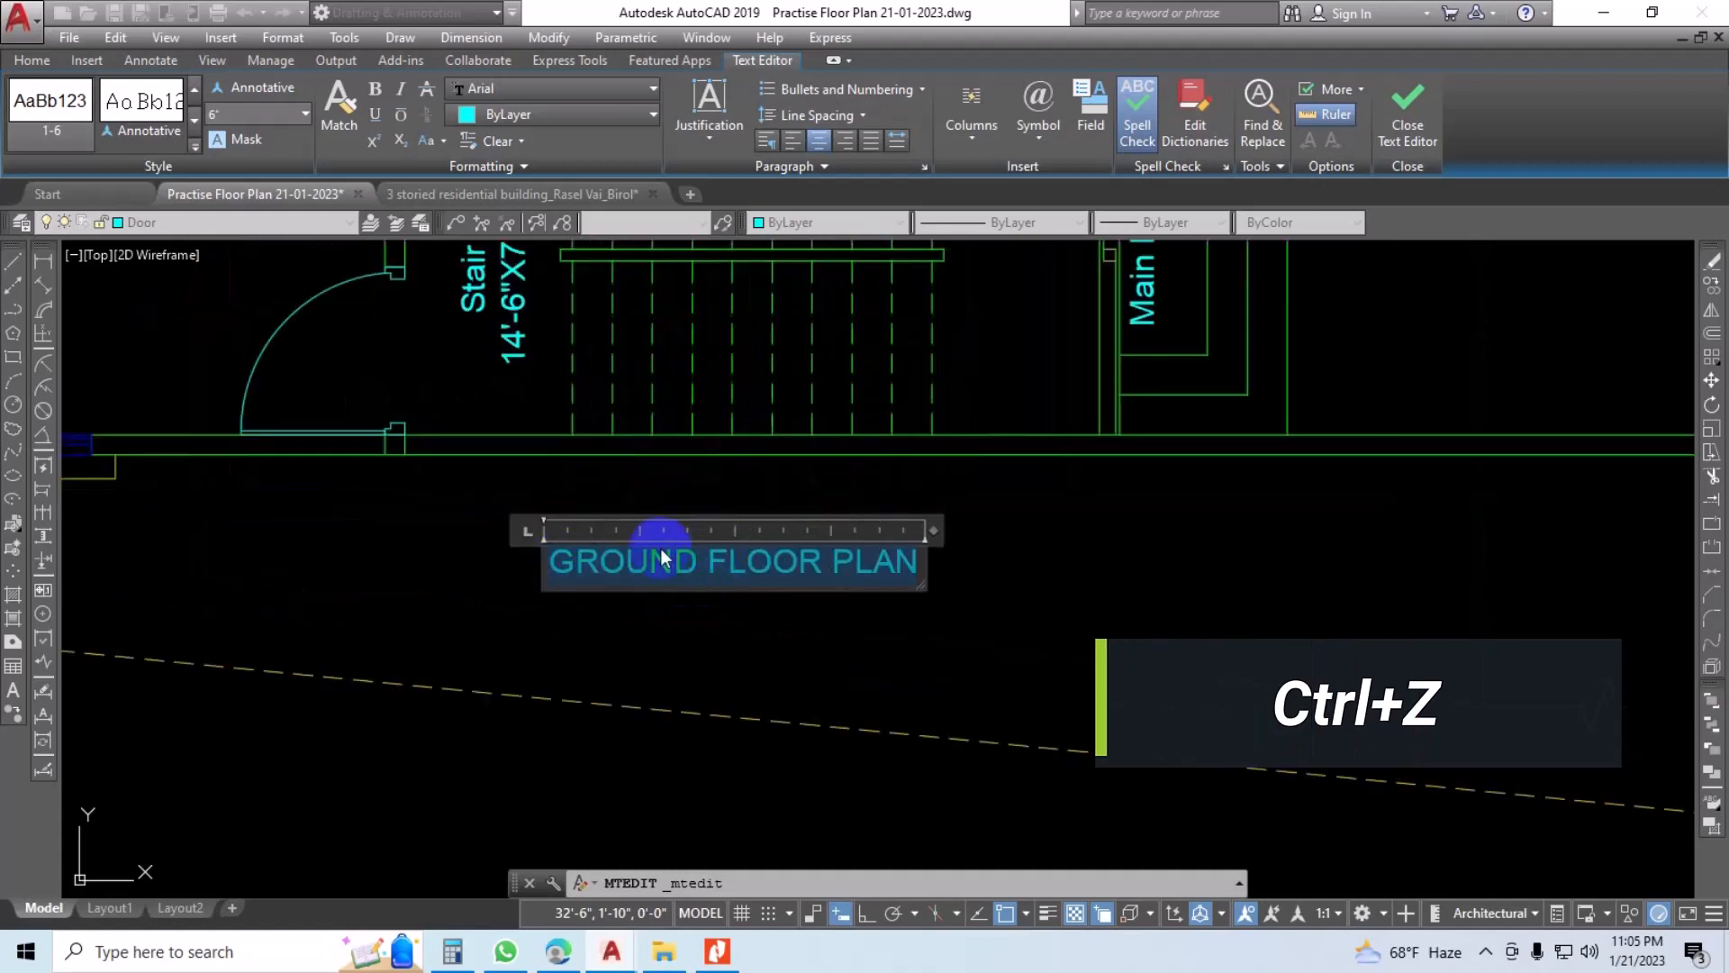
pyautogui.click(375, 90)
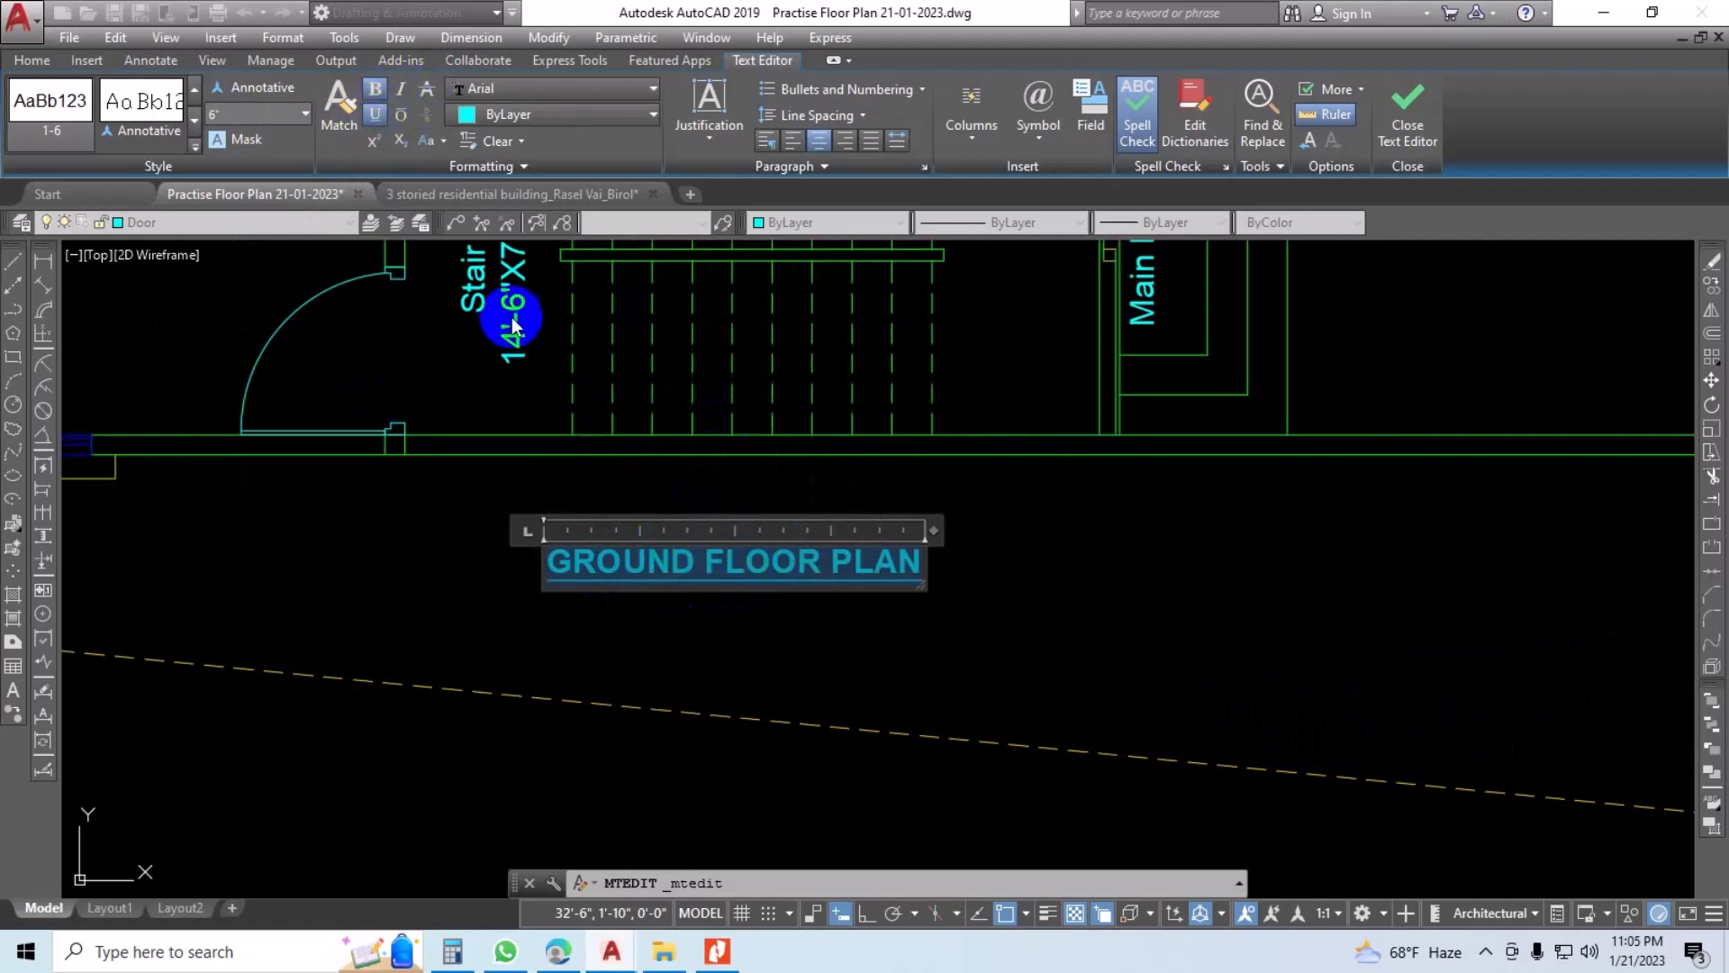
pyautogui.click(808, 616)
# Step: Copy the GROUND FLOOR PLAN title to just below the south wall of the second plan, near the stair door
pyautogui.scroll(-4, 797, 603)
pyautogui.click(714, 507)
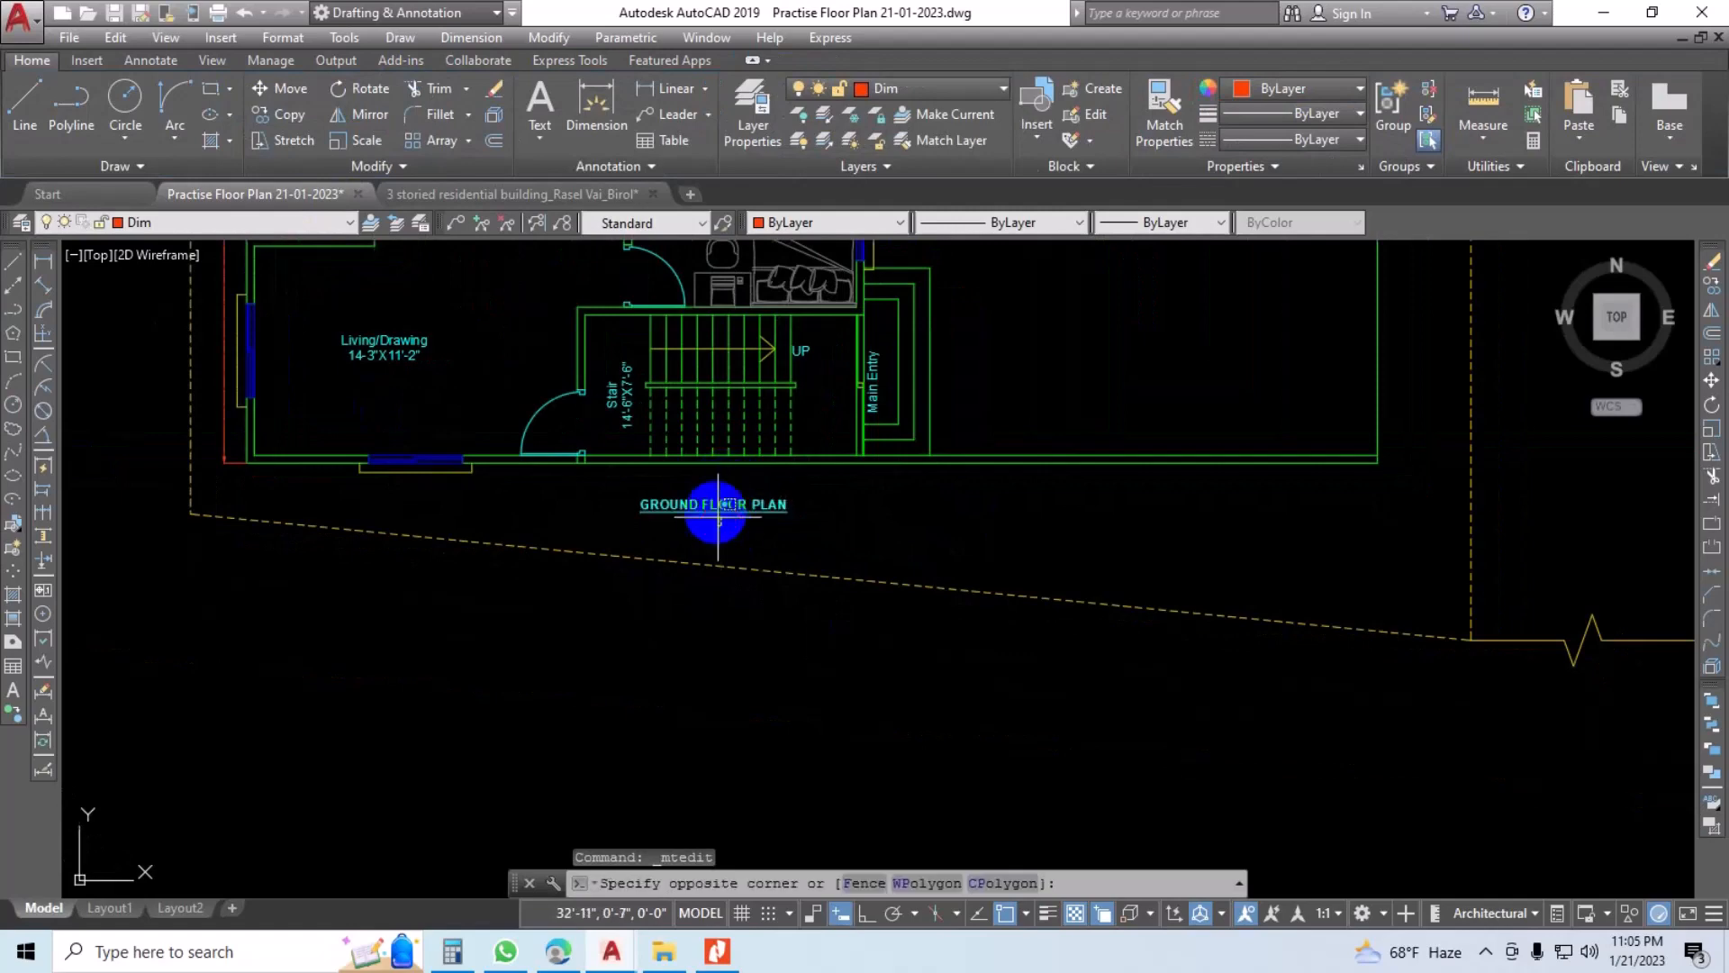
pyautogui.write('c')
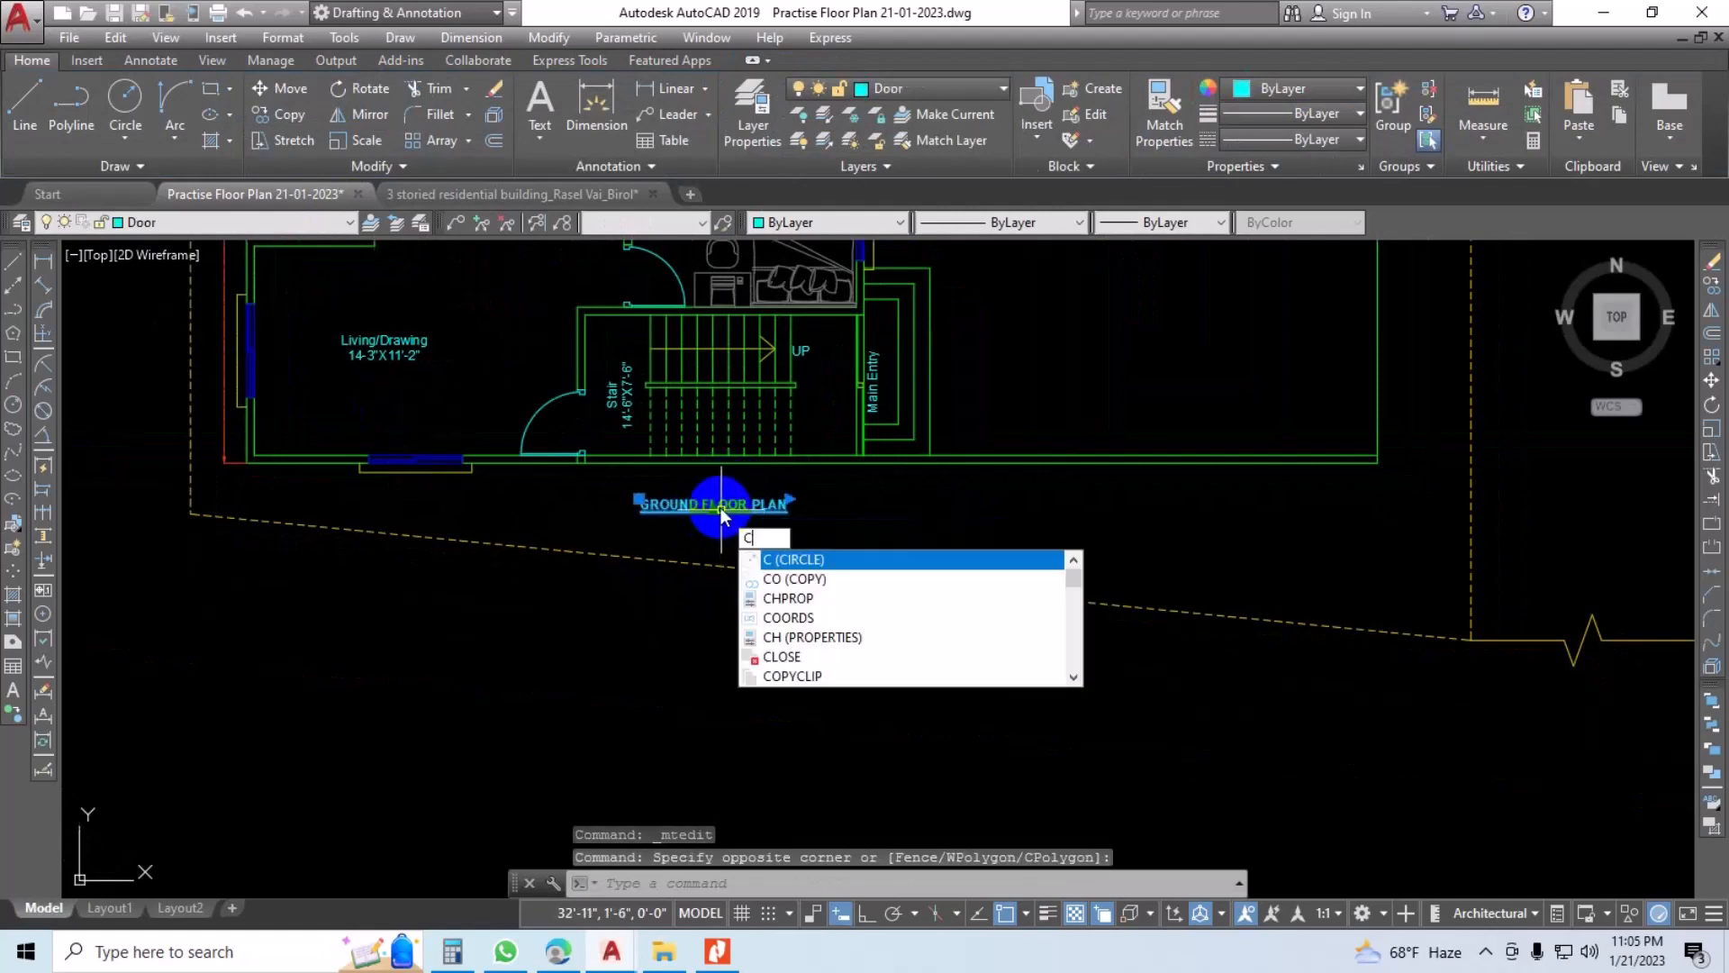
pyautogui.write('o')
pyautogui.press('space')
pyautogui.click(790, 505)
pyautogui.moveTo(1261, 508); pyautogui.dragTo(606, 455, button='middle')
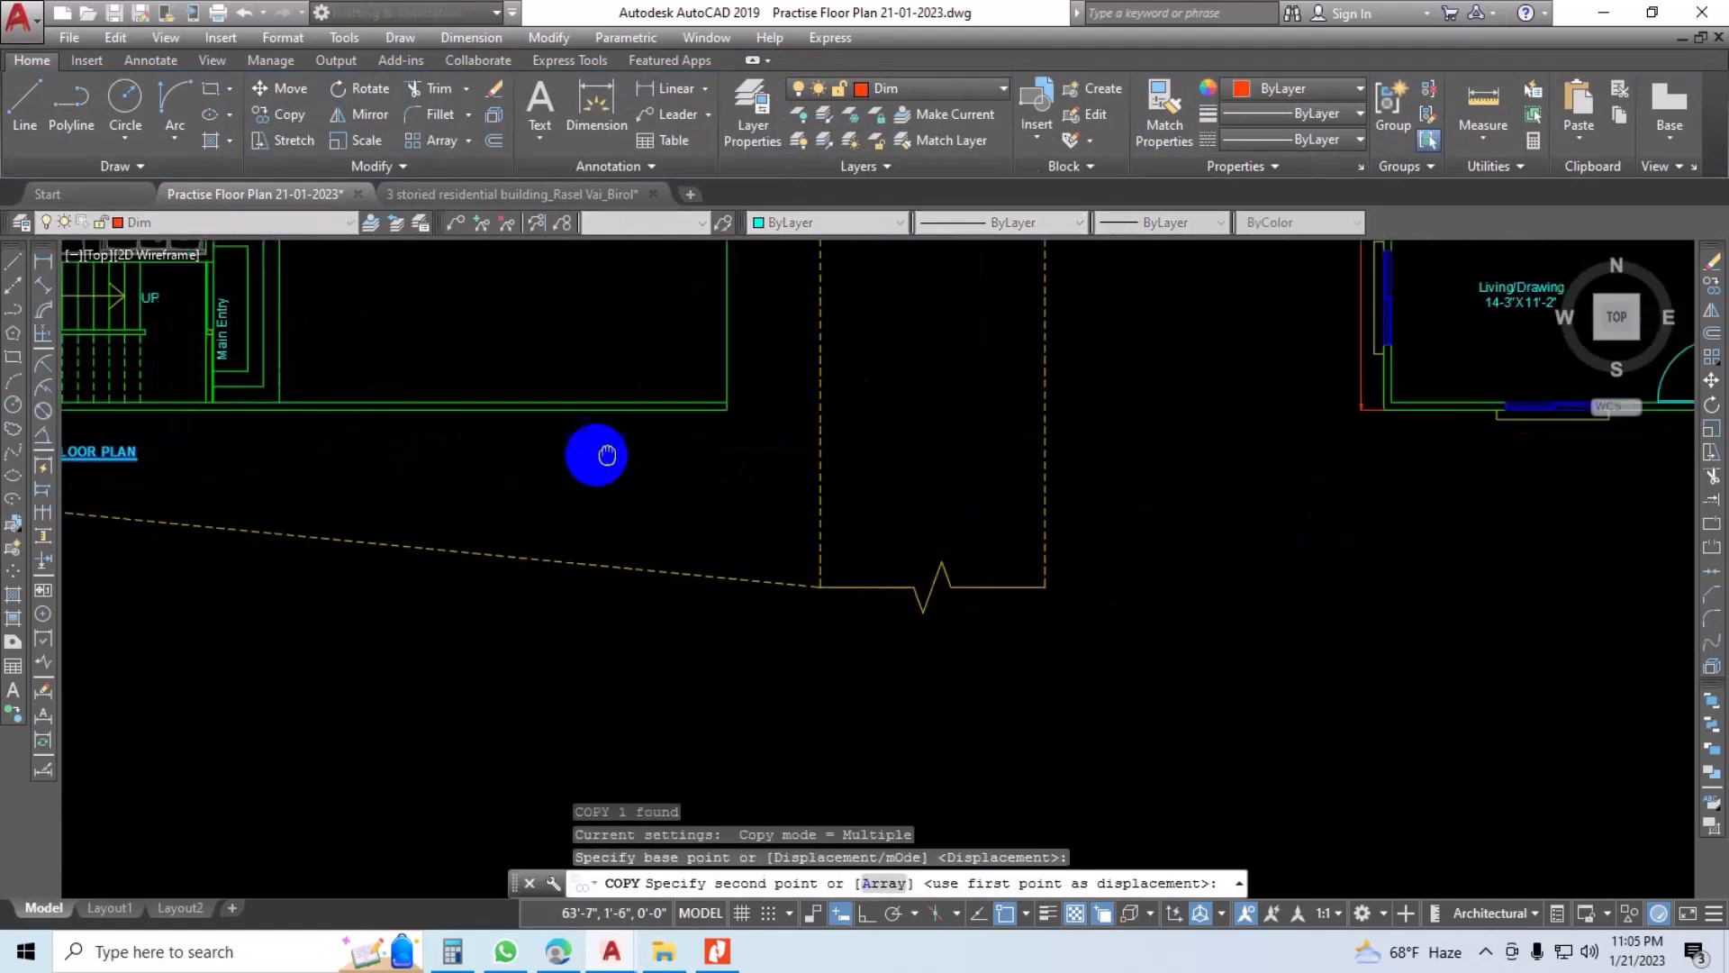
pyautogui.scroll(-2, 1562, 461)
pyautogui.moveTo(1600, 453); pyautogui.dragTo(1158, 471, button='middle')
pyautogui.scroll(3, 1162, 468)
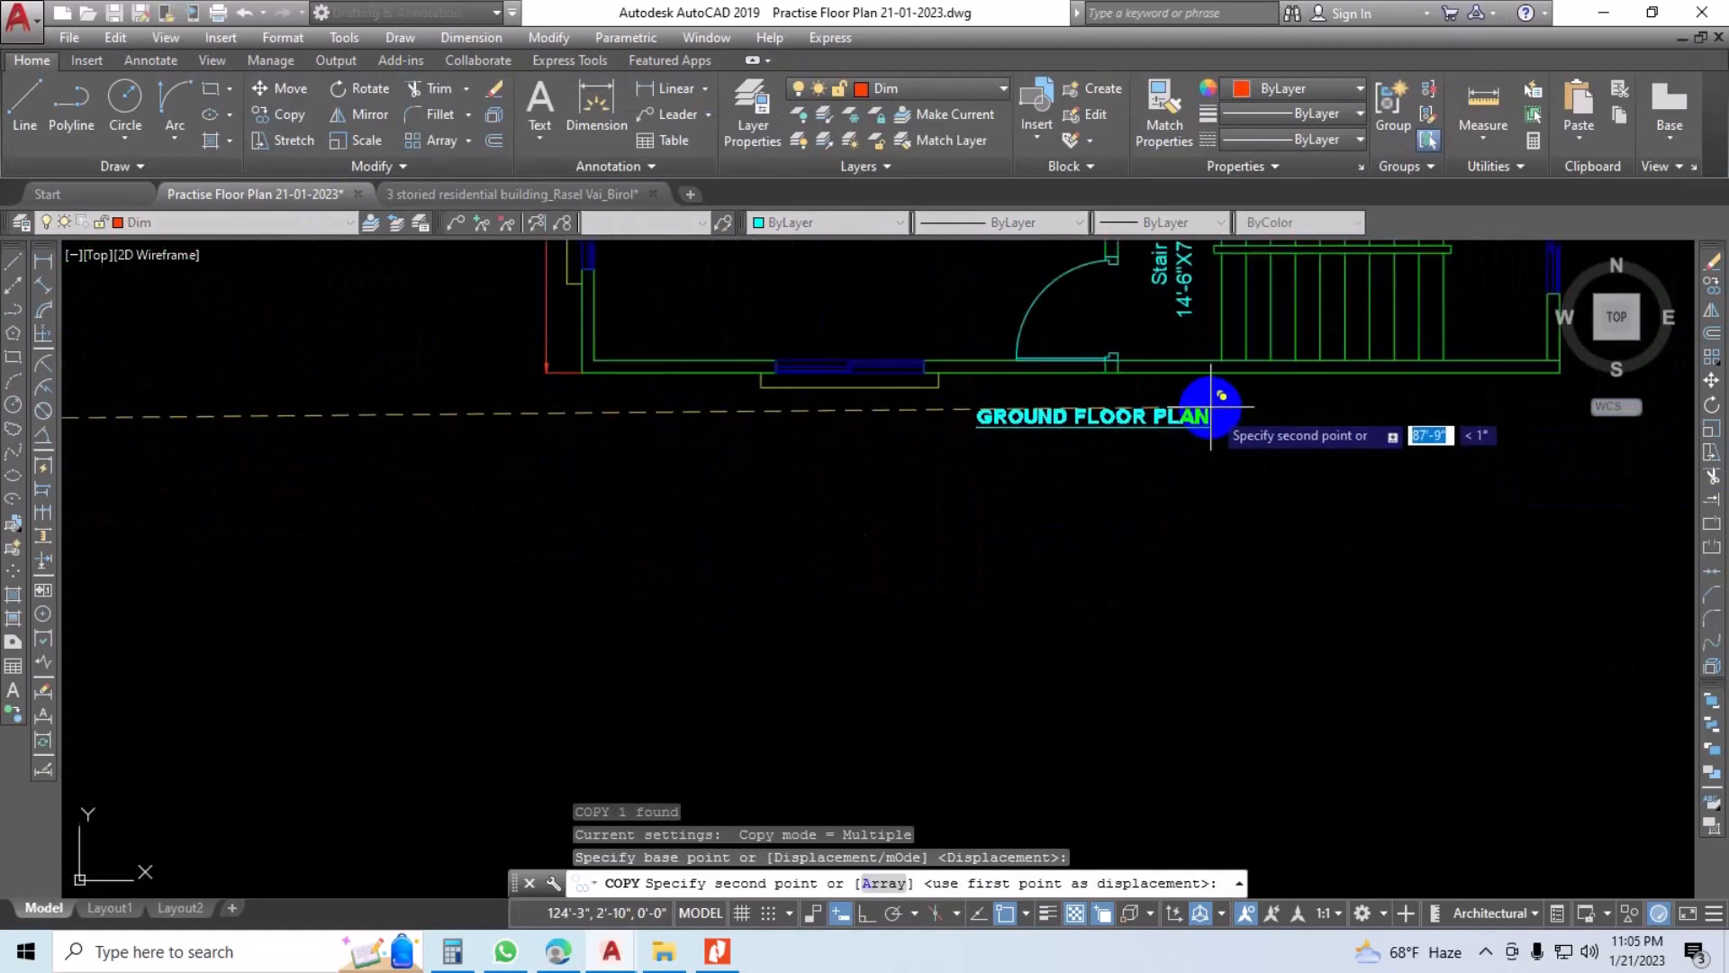
pyautogui.click(1207, 410)
pyautogui.press('Escape')
# Step: Replace the word GROUND with Typical in the second plan's title
pyautogui.doubleClick(1121, 417)
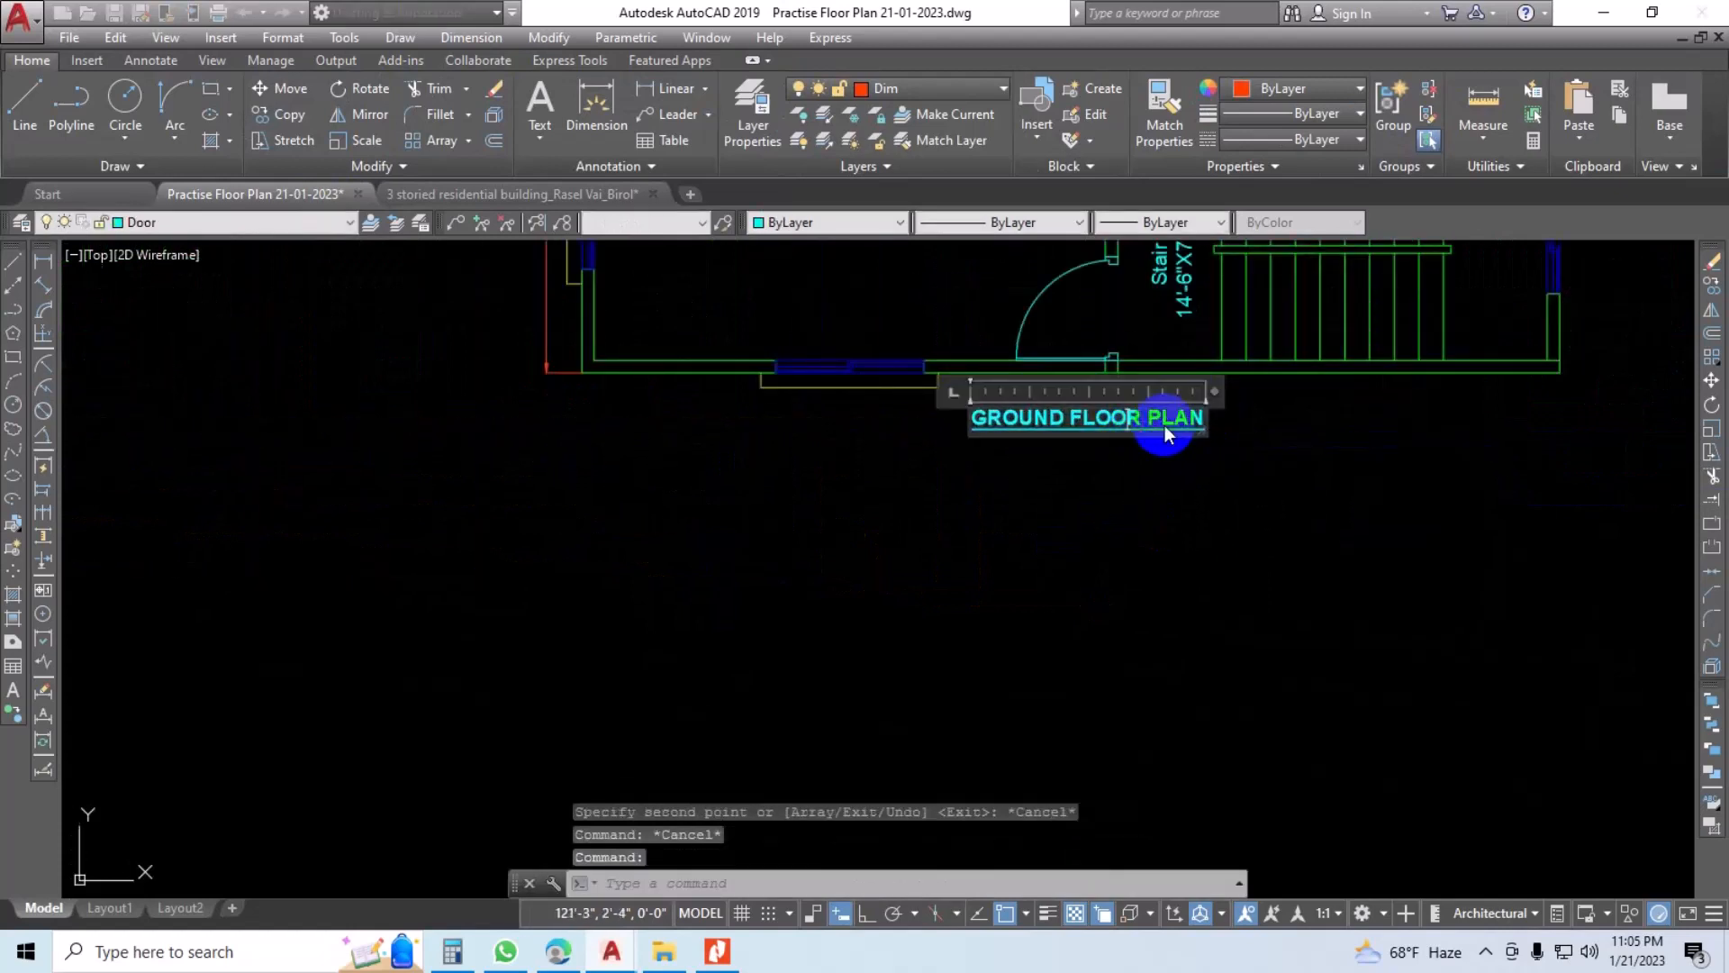
pyautogui.moveTo(1065, 421); pyautogui.dragTo(876, 421)
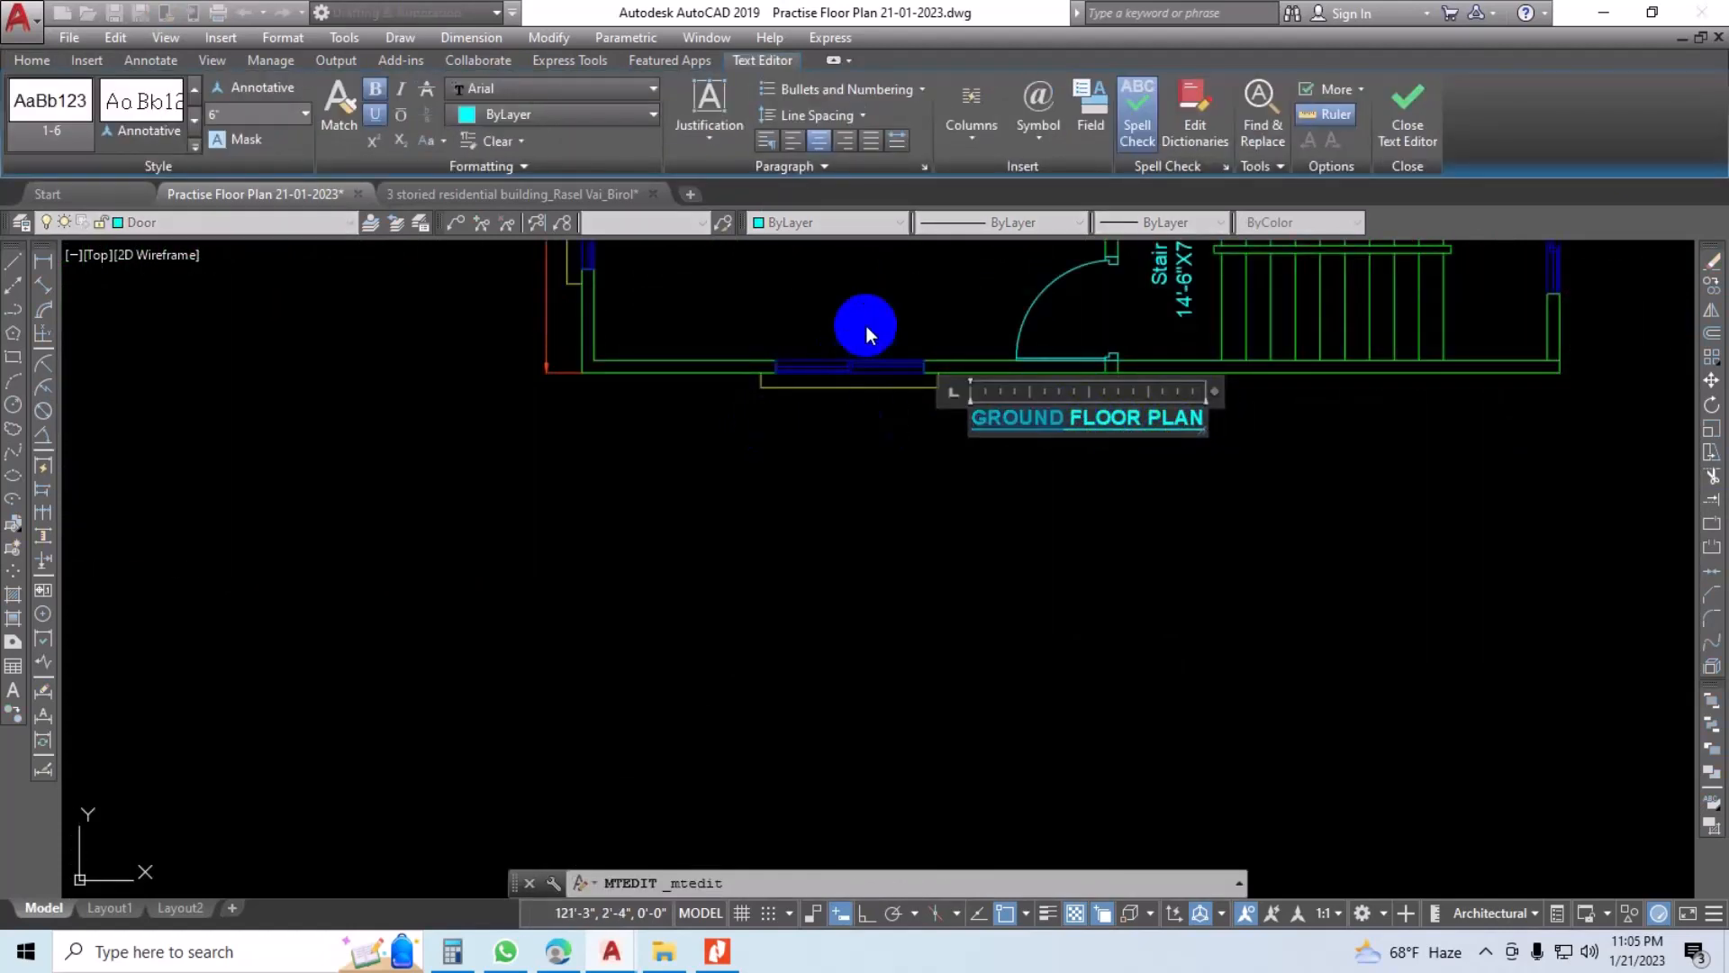
pyautogui.write('t')
pyautogui.press('BackSpace')
pyautogui.write('Typic')
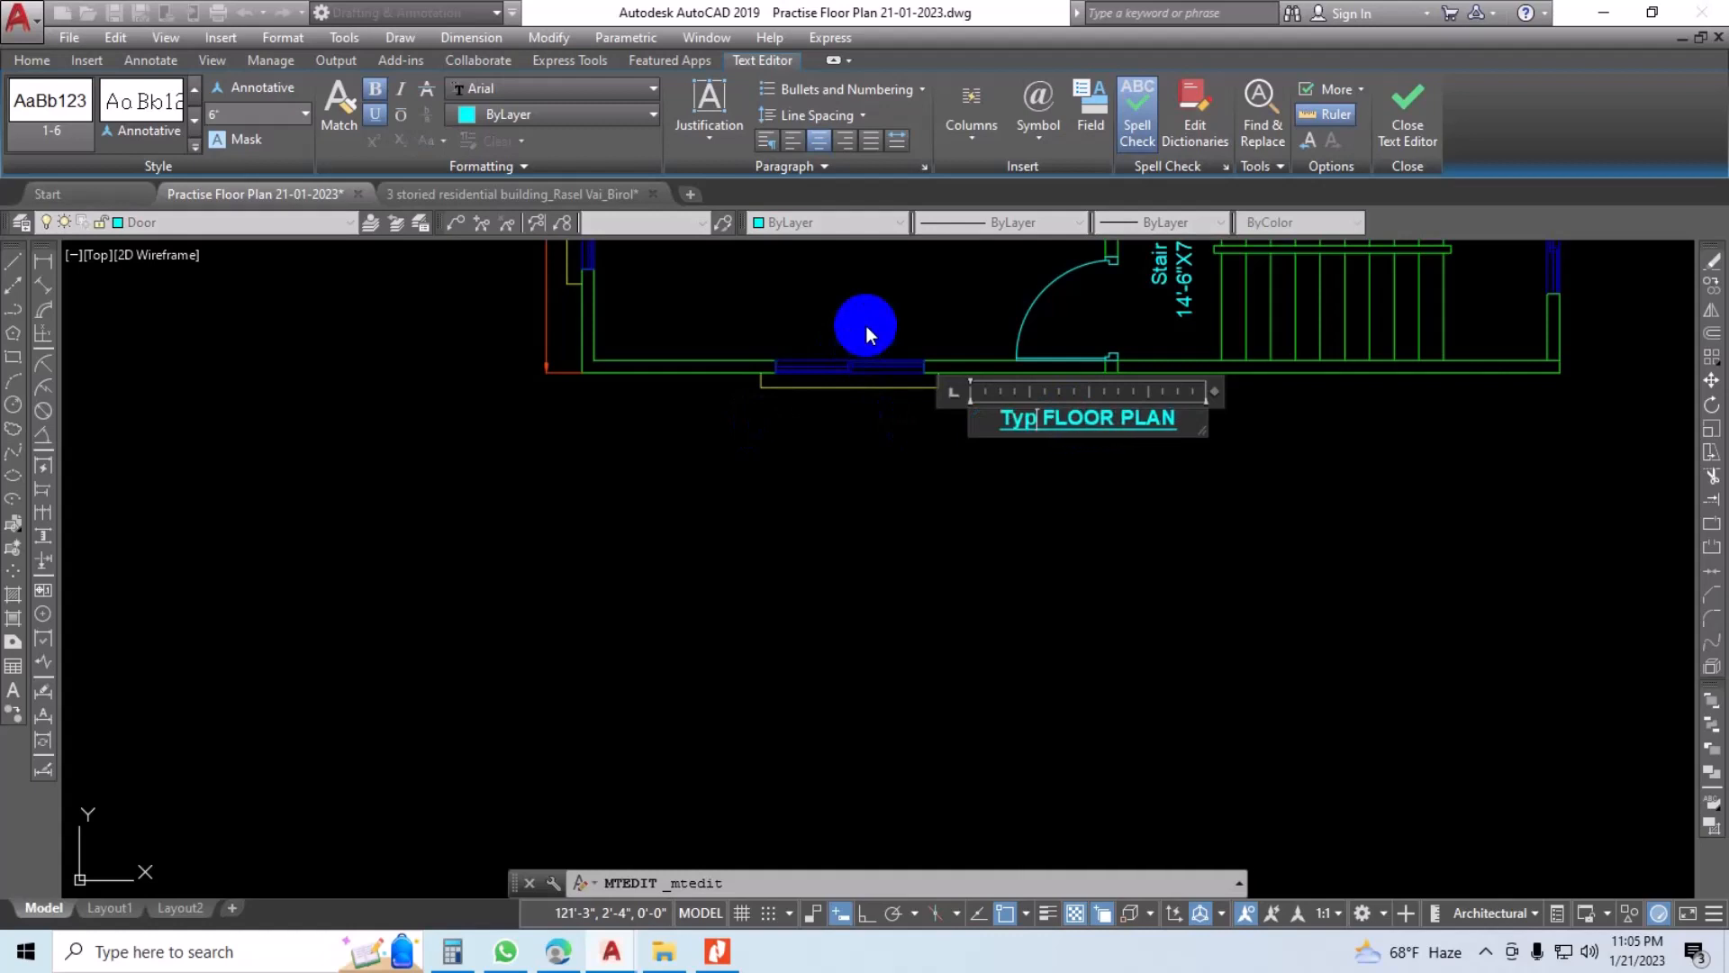
pyautogui.write('al')
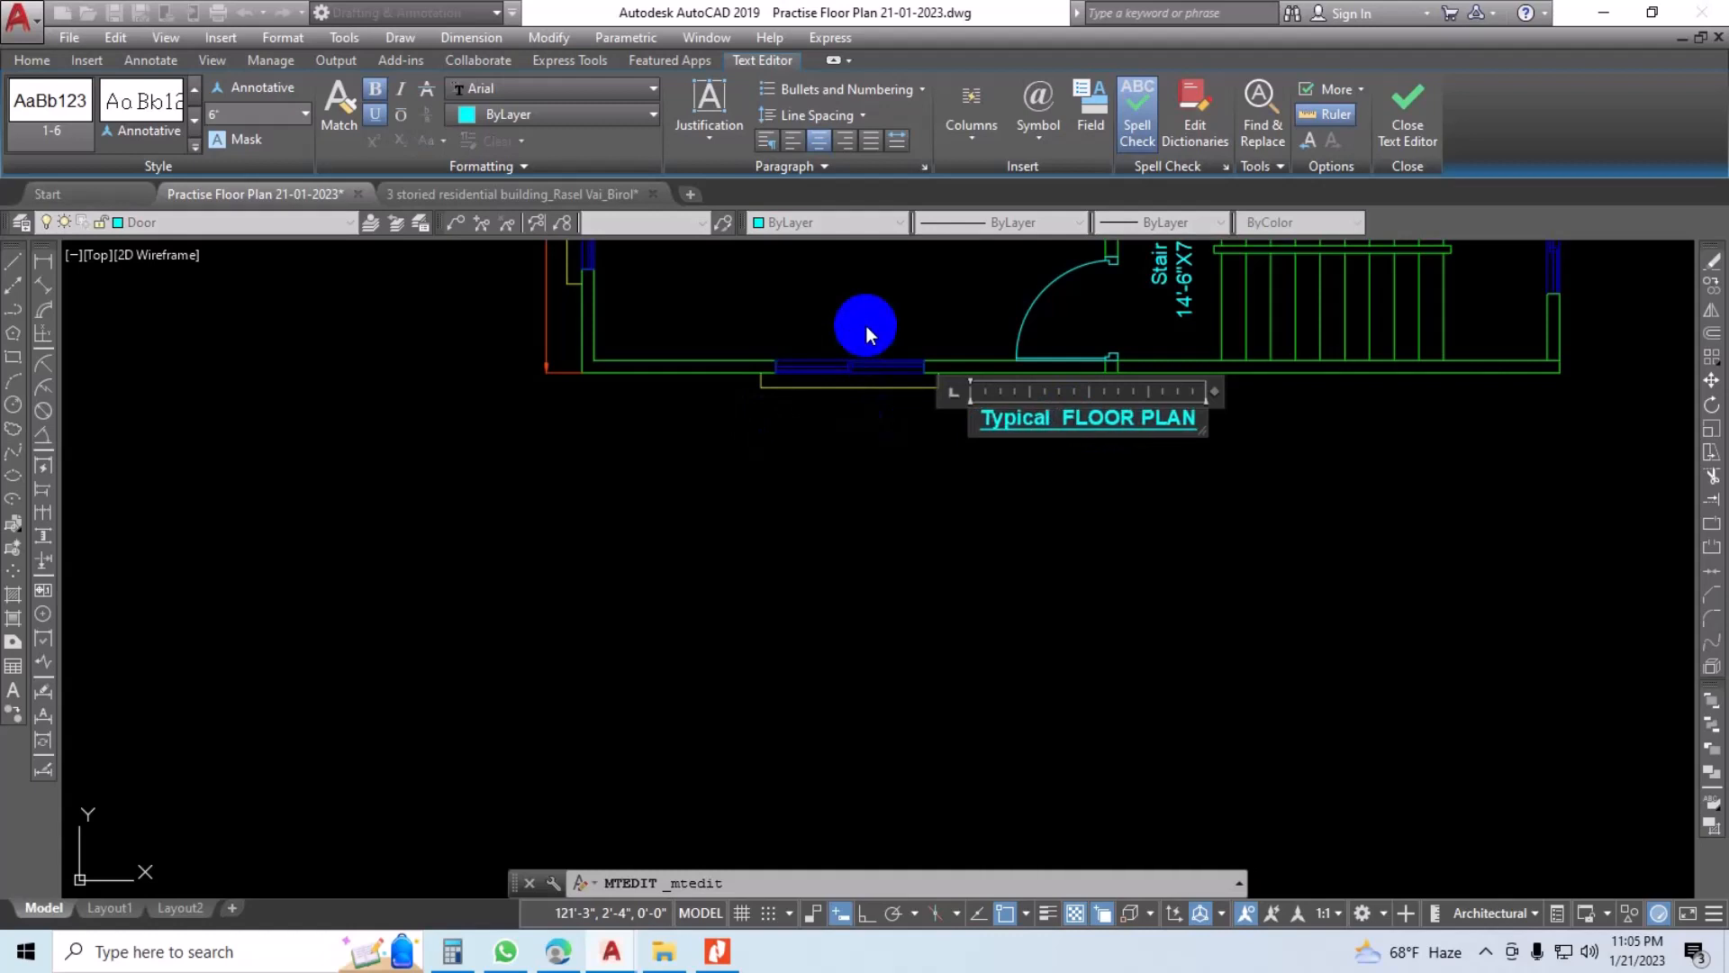
pyautogui.click(1035, 538)
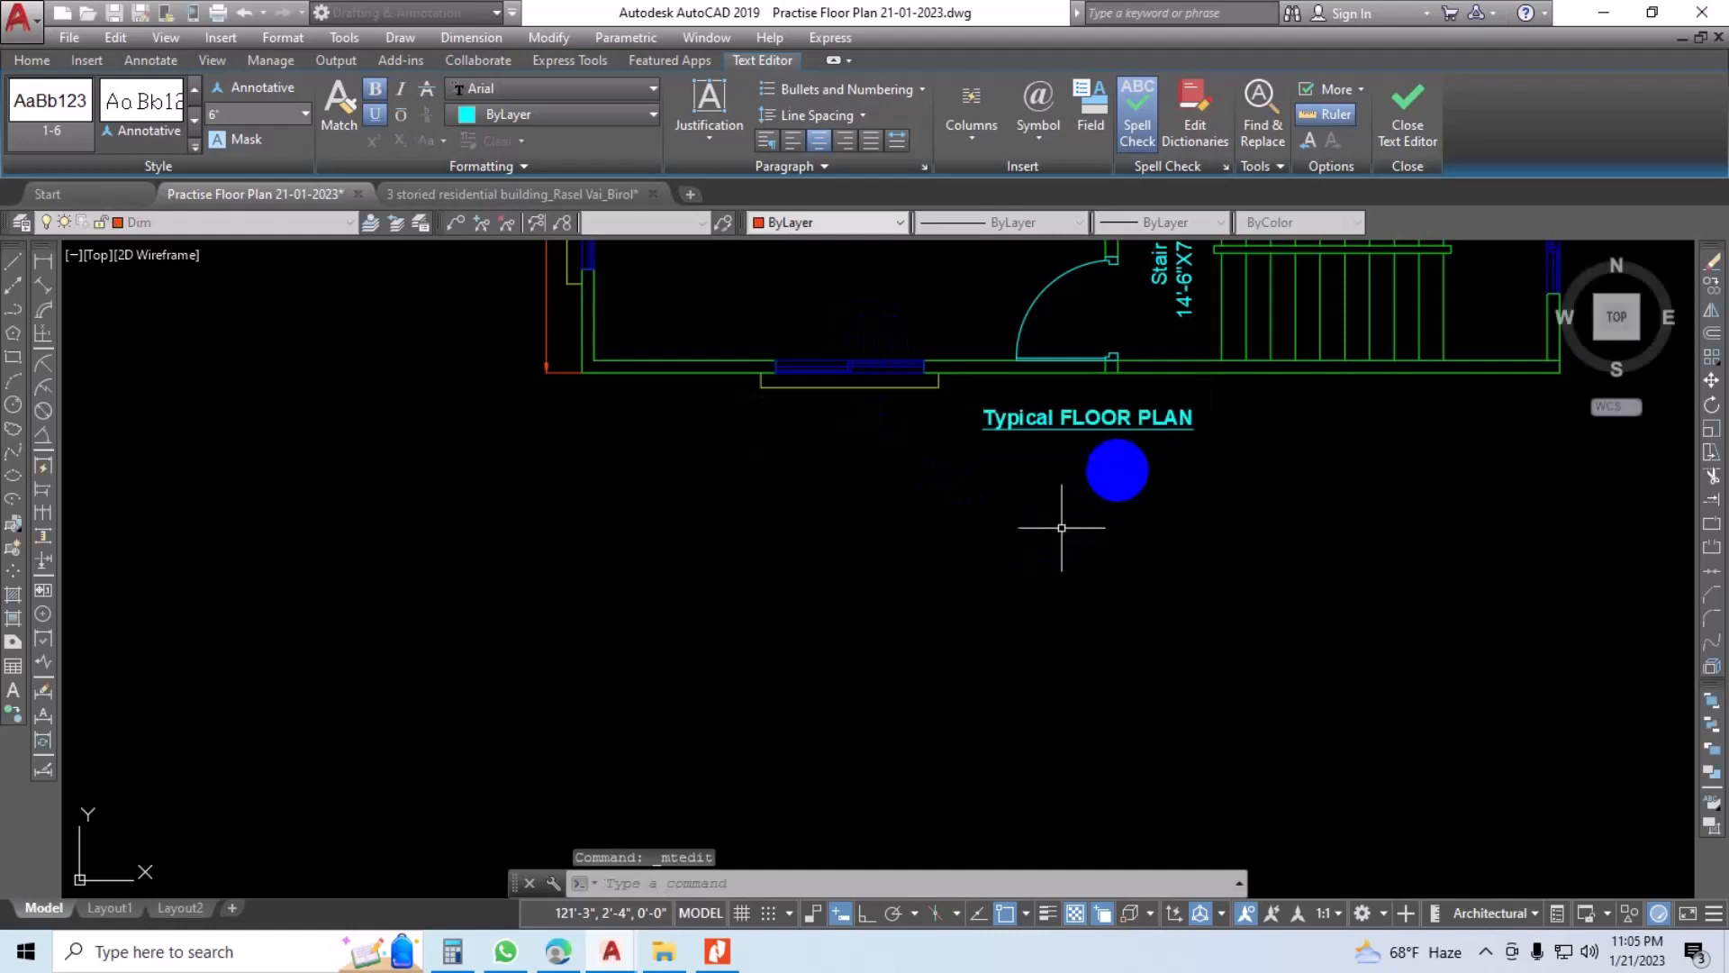
# Step: Examine the second floor plan's overall layout, rooms, stair and title beside the original plan
pyautogui.scroll(-4, 1022, 547)
pyautogui.moveTo(1023, 545); pyautogui.dragTo(856, 598, button='middle')
pyautogui.scroll(-2, 1025, 581)
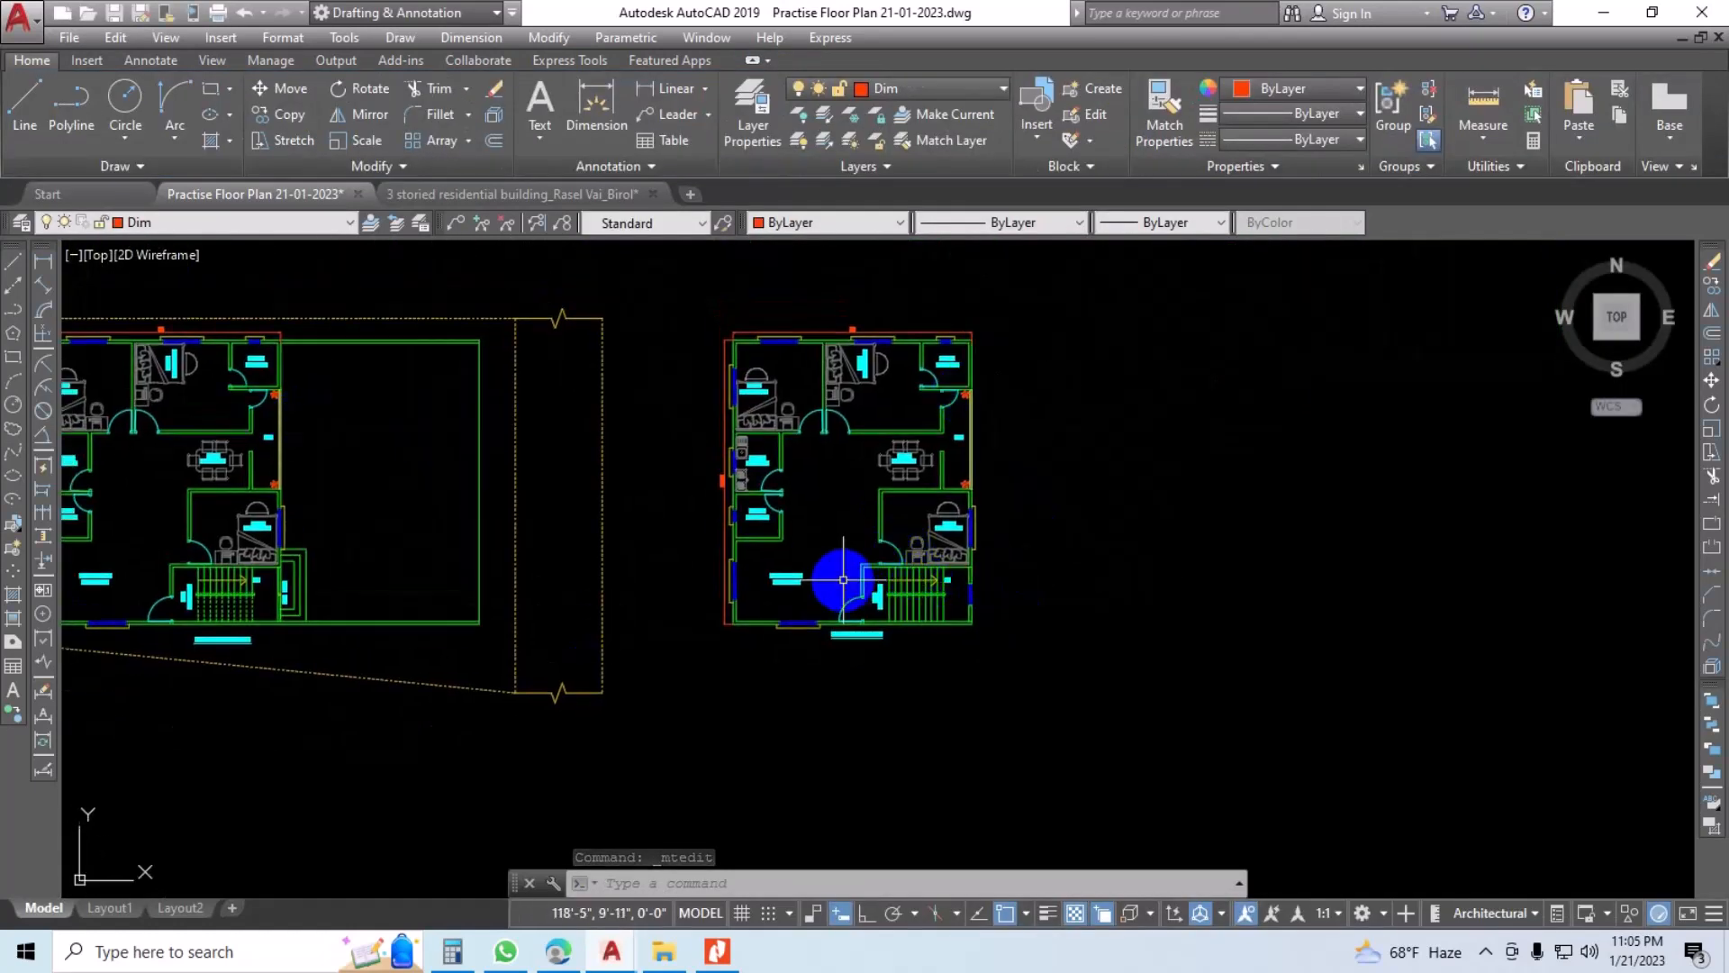
pyautogui.scroll(2, 853, 587)
pyautogui.scroll(-2, 803, 598)
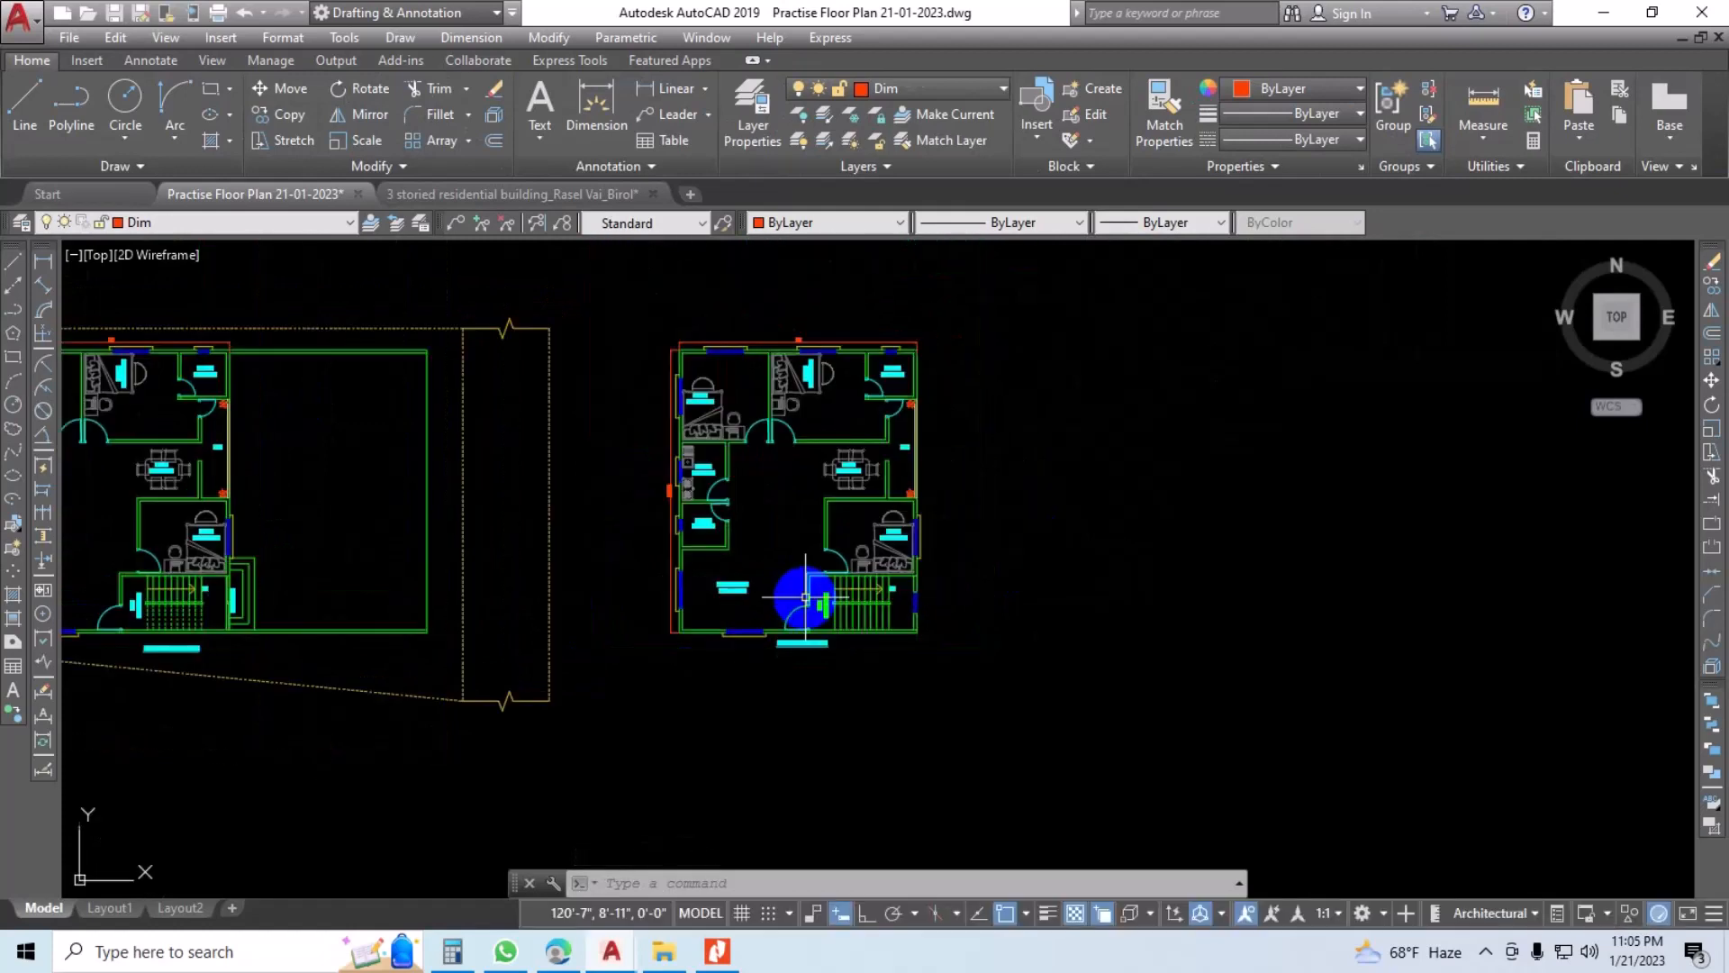
pyautogui.moveTo(1149, 484); pyautogui.dragTo(1067, 507, button='middle')
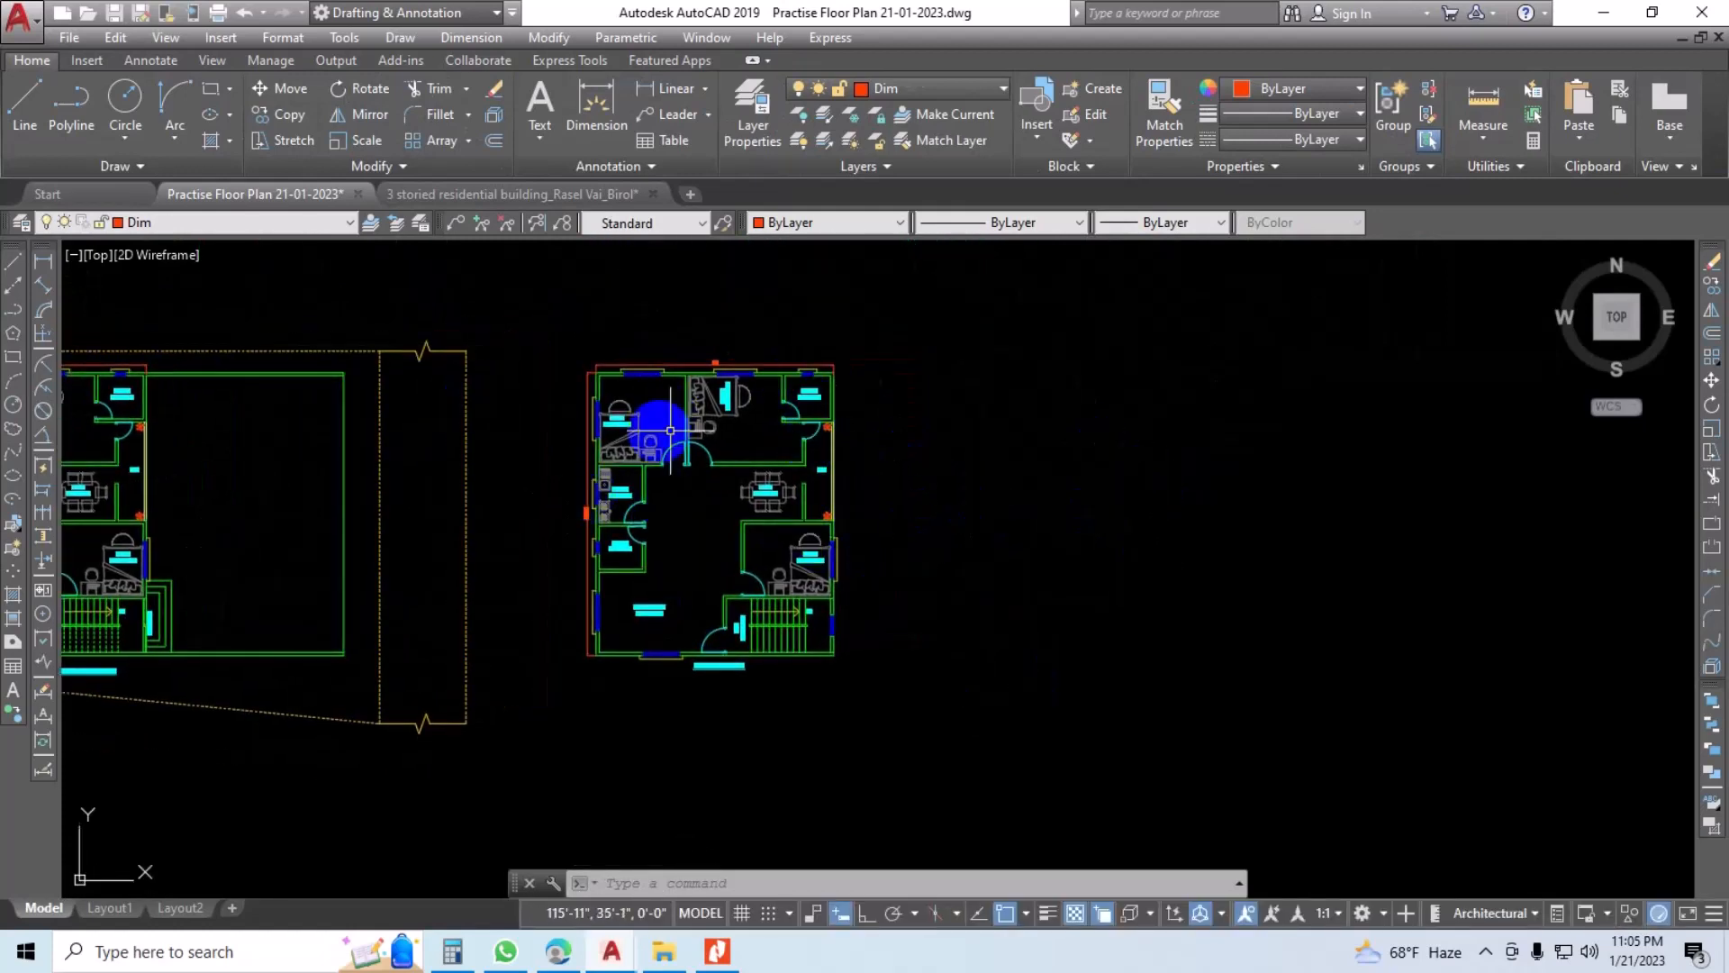
pyautogui.scroll(2, 662, 429)
pyautogui.scroll(2, 662, 429)
pyautogui.scroll(-4, 676, 436)
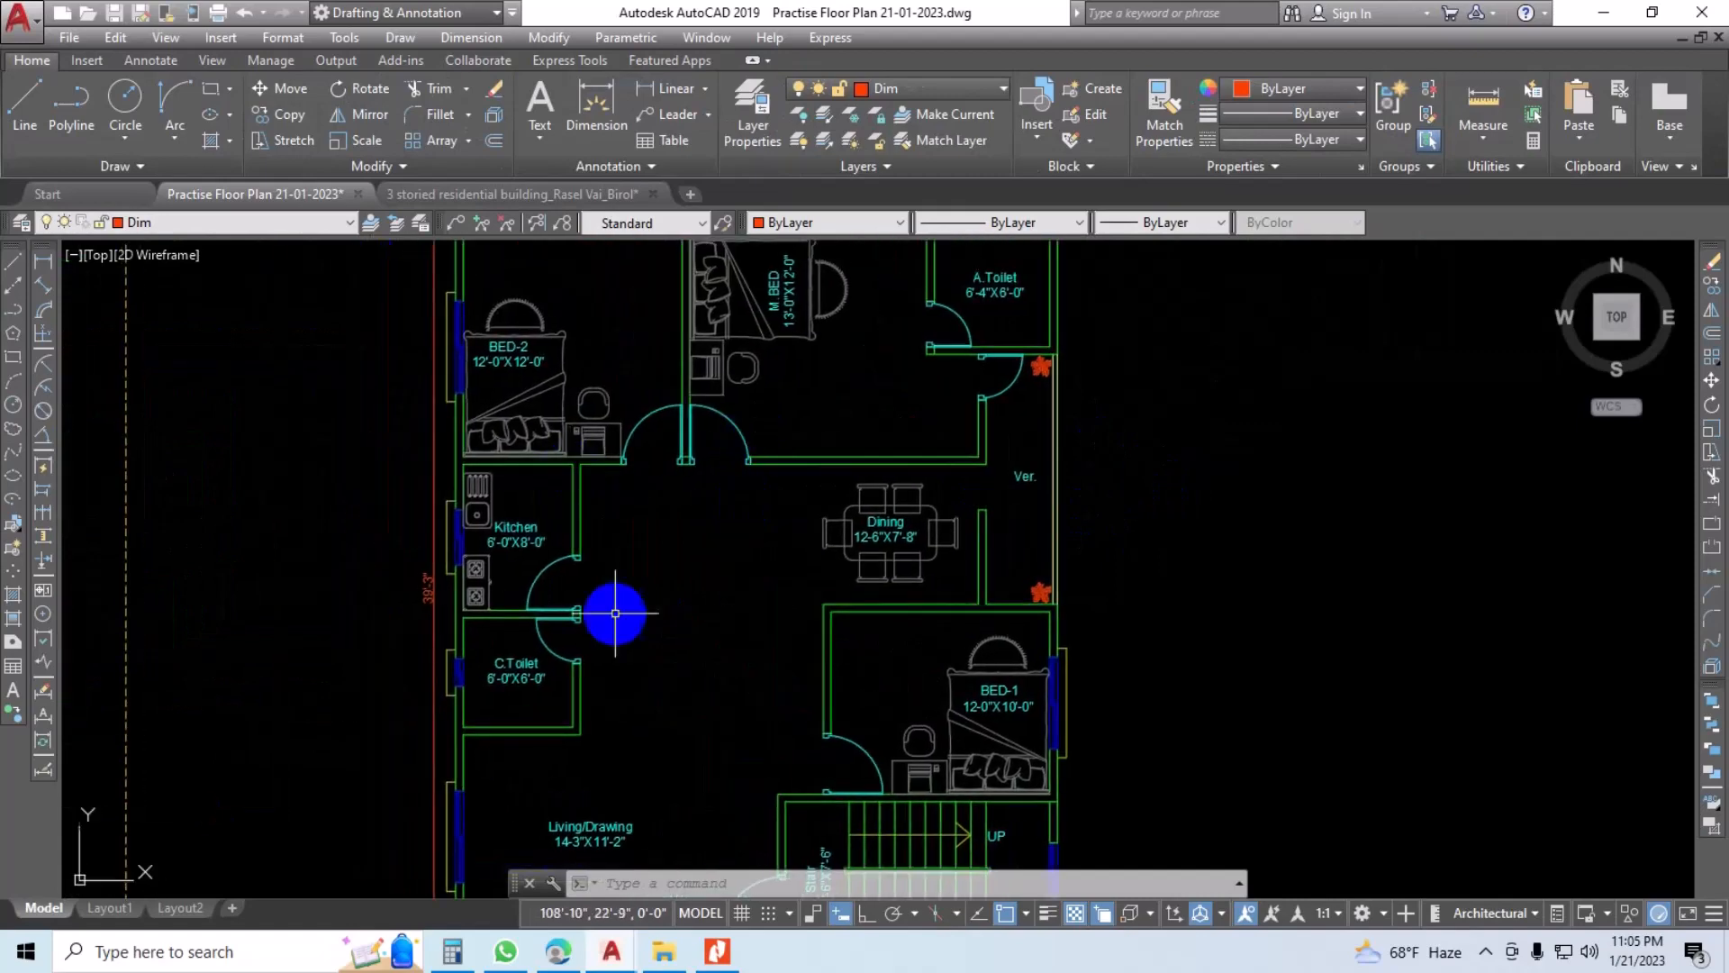
pyautogui.moveTo(851, 675); pyautogui.dragTo(832, 525, button='middle')
pyautogui.scroll(4, 783, 649)
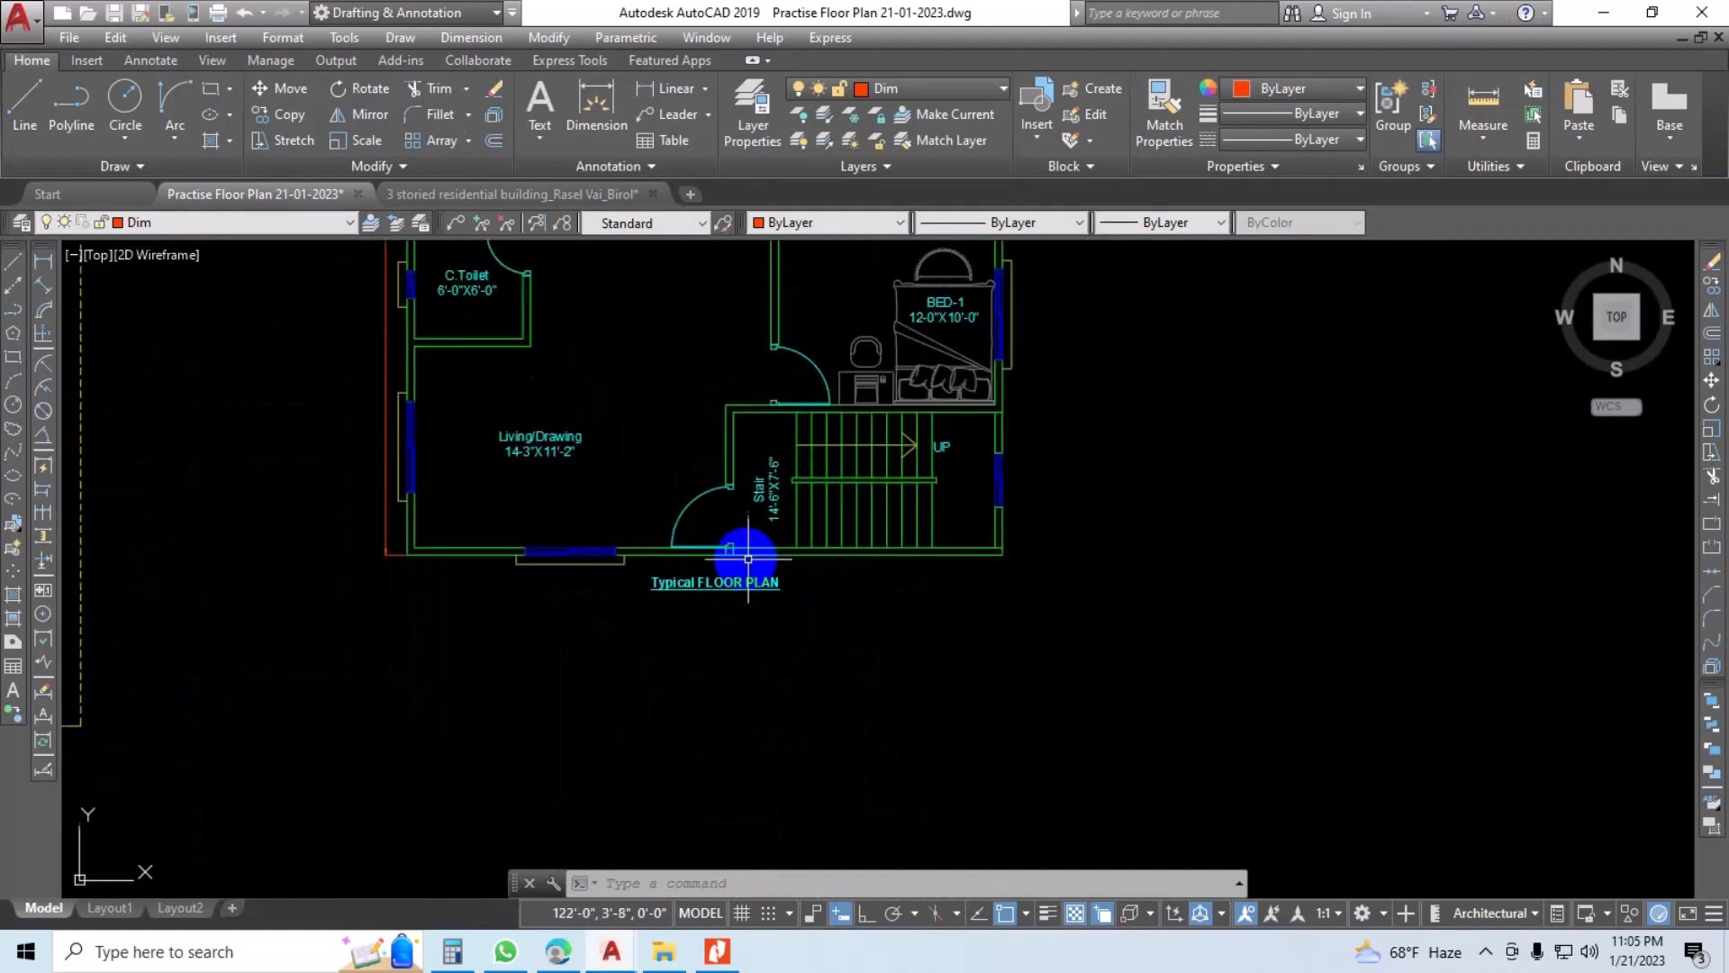
# Step: Compare the overall layouts and titles of the ground and typical floor plans side by side
pyautogui.moveTo(749, 560); pyautogui.dragTo(782, 723, button='middle')
pyautogui.moveTo(770, 648); pyautogui.dragTo(1180, 619, button='middle')
pyautogui.scroll(-2, 746, 641)
pyautogui.scroll(2, 754, 679)
pyautogui.scroll(-2, 779, 653)
pyautogui.scroll(-2, 458, 640)
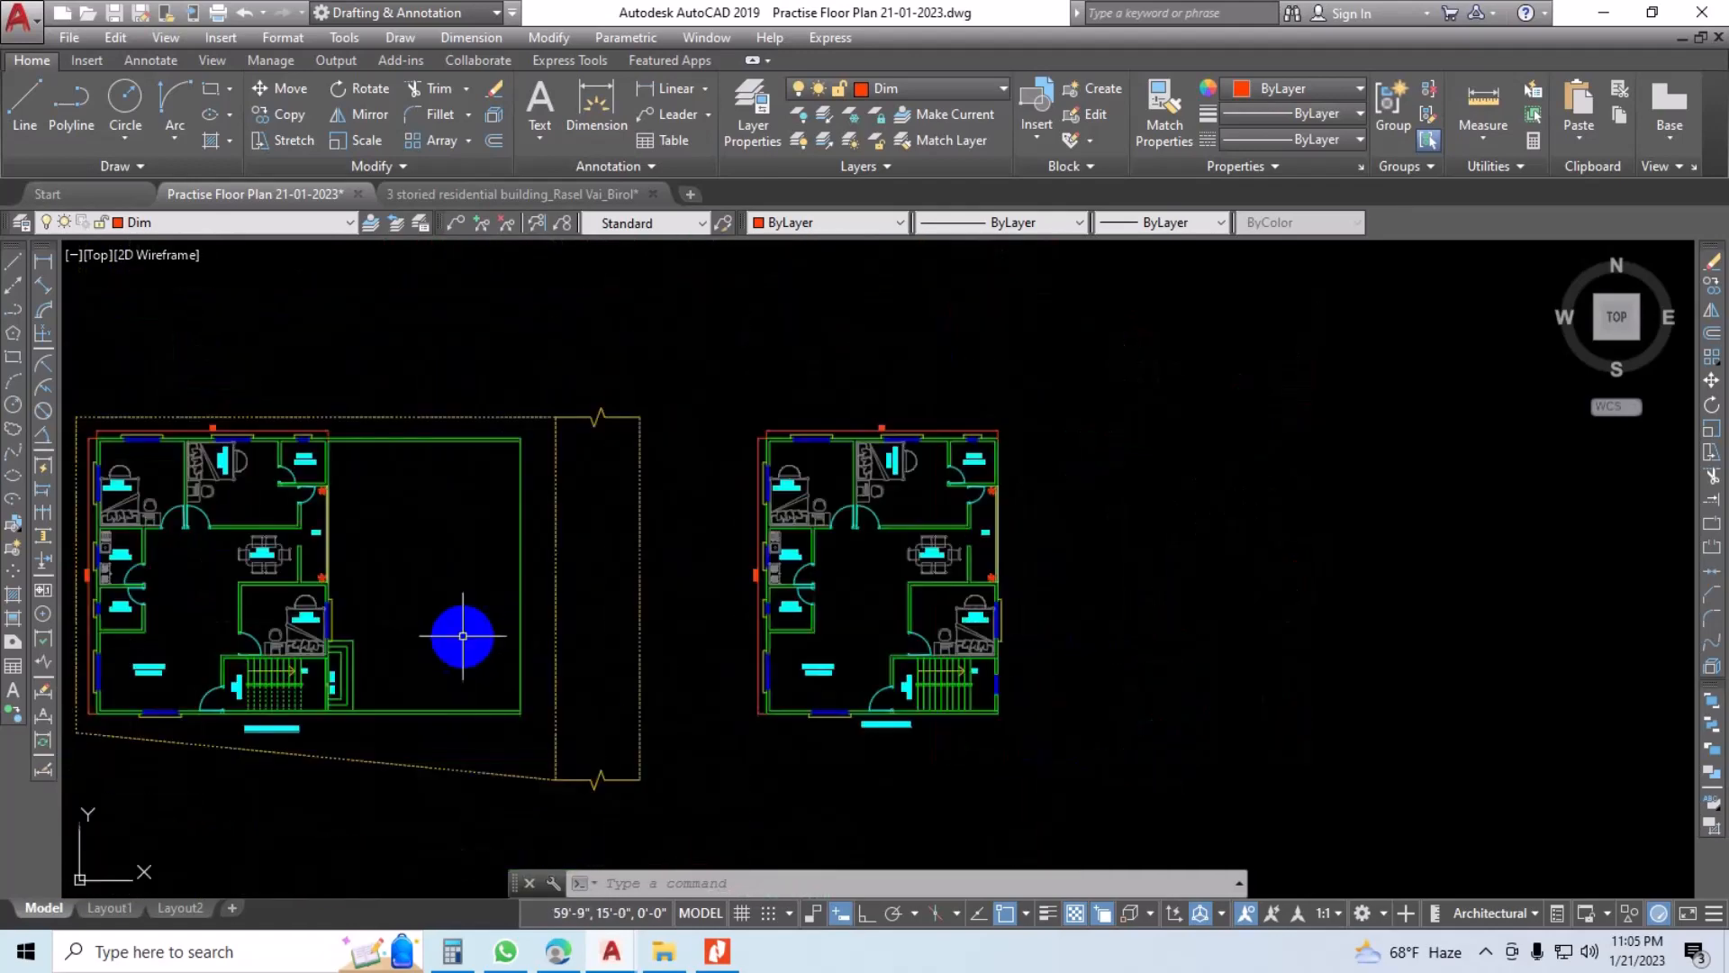
pyautogui.moveTo(463, 637); pyautogui.dragTo(630, 625, button='middle')
pyautogui.moveTo(1117, 644); pyautogui.dragTo(714, 655, button='middle')
# Step: Examine the typical floor plan's bedrooms, kitchen, dining area, living room and stair up close
pyautogui.scroll(2, 880, 598)
pyautogui.scroll(2, 726, 502)
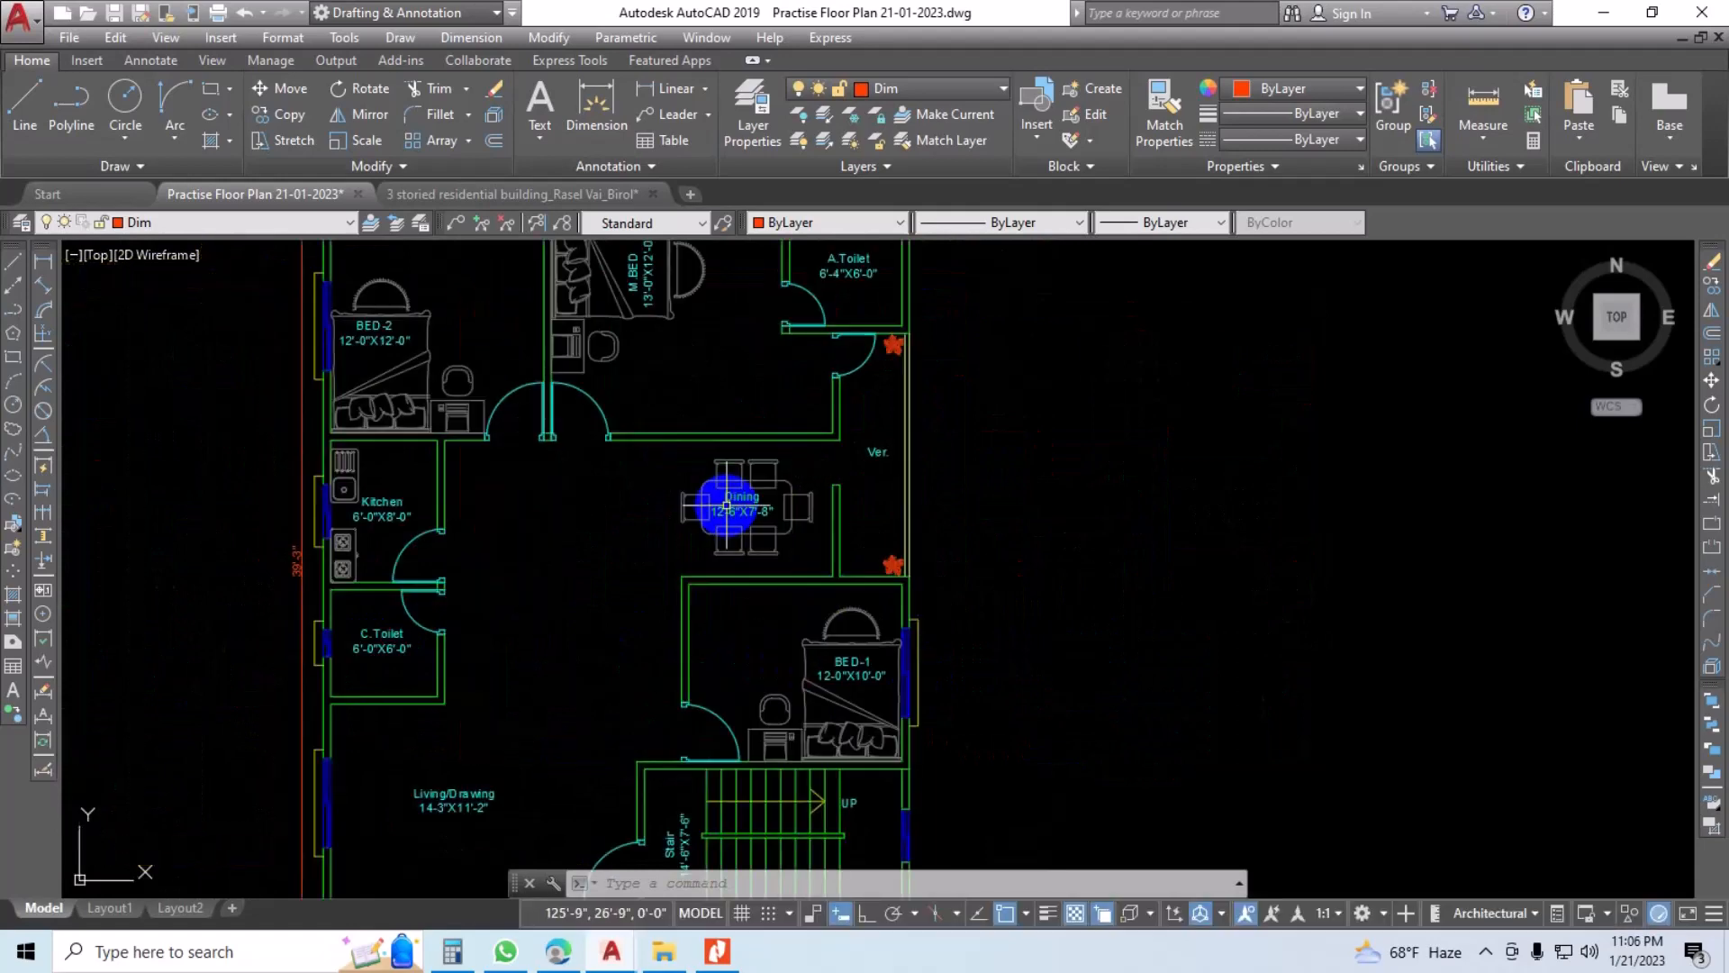
pyautogui.moveTo(726, 502)
pyautogui.mouseDown(button='middle')
pyautogui.moveTo(741, 541)
pyautogui.moveTo(735, 513)
pyautogui.mouseUp(button='middle')
pyautogui.scroll(-2, 734, 522)
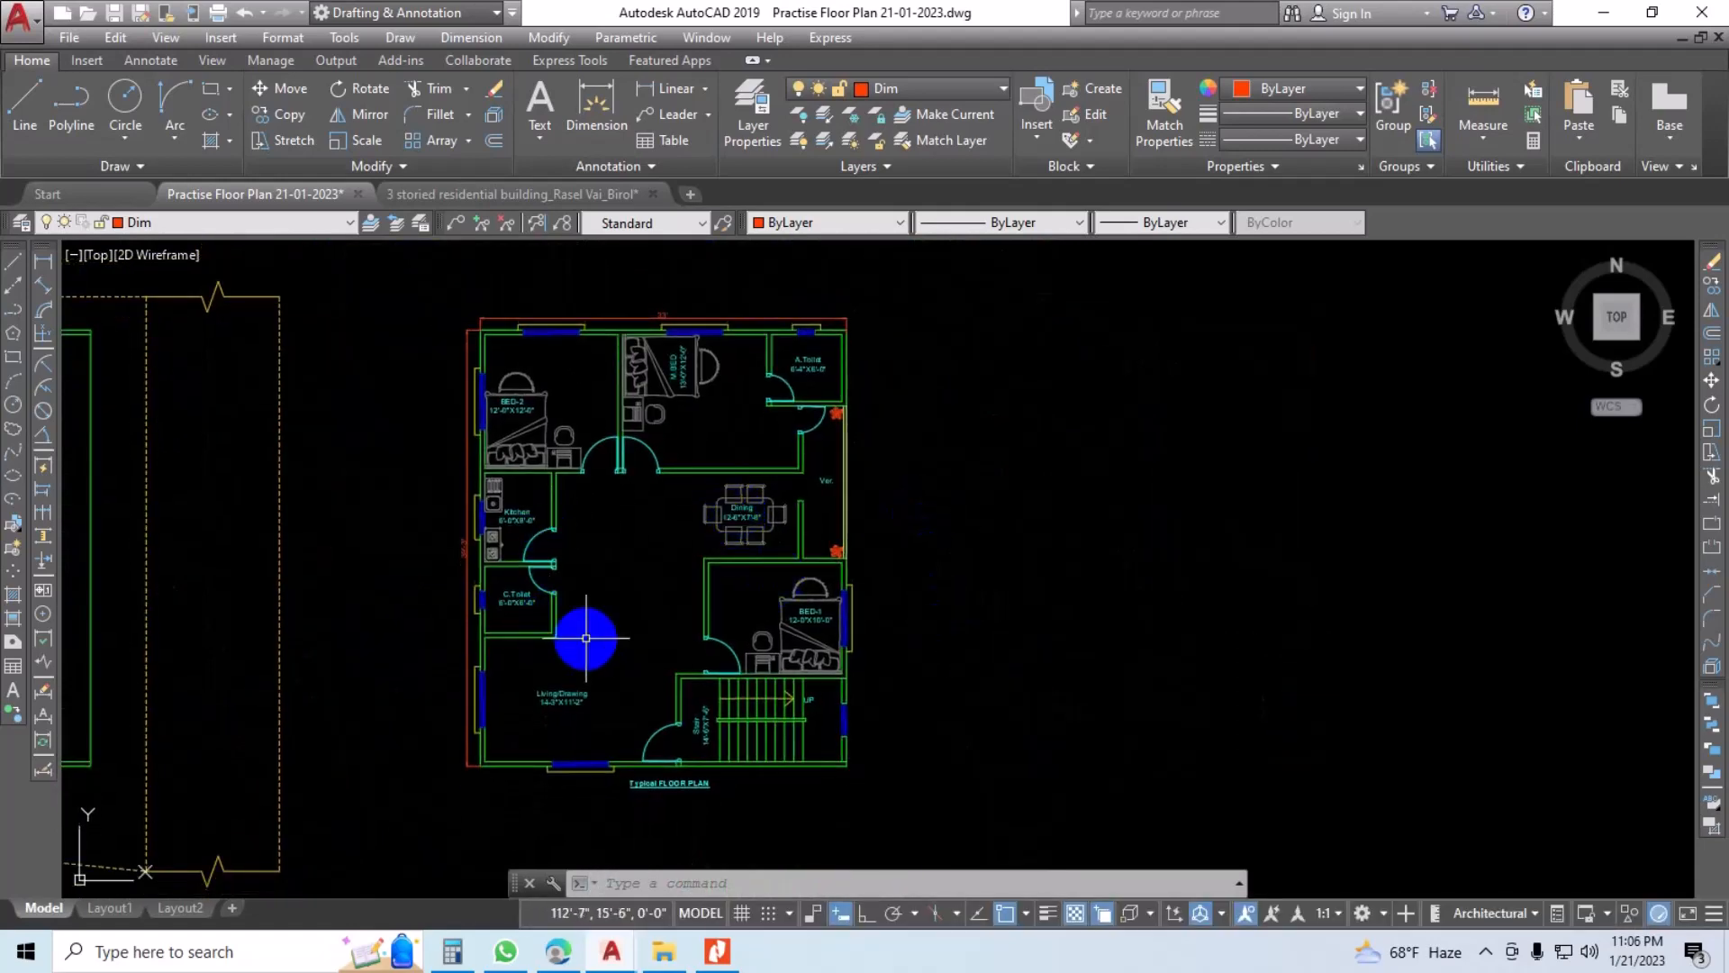
pyautogui.scroll(2, 586, 635)
pyautogui.moveTo(590, 602); pyautogui.dragTo(678, 635, button='middle')
pyautogui.scroll(-2, 595, 630)
pyautogui.scroll(-2, 664, 618)
pyautogui.scroll(2, 775, 646)
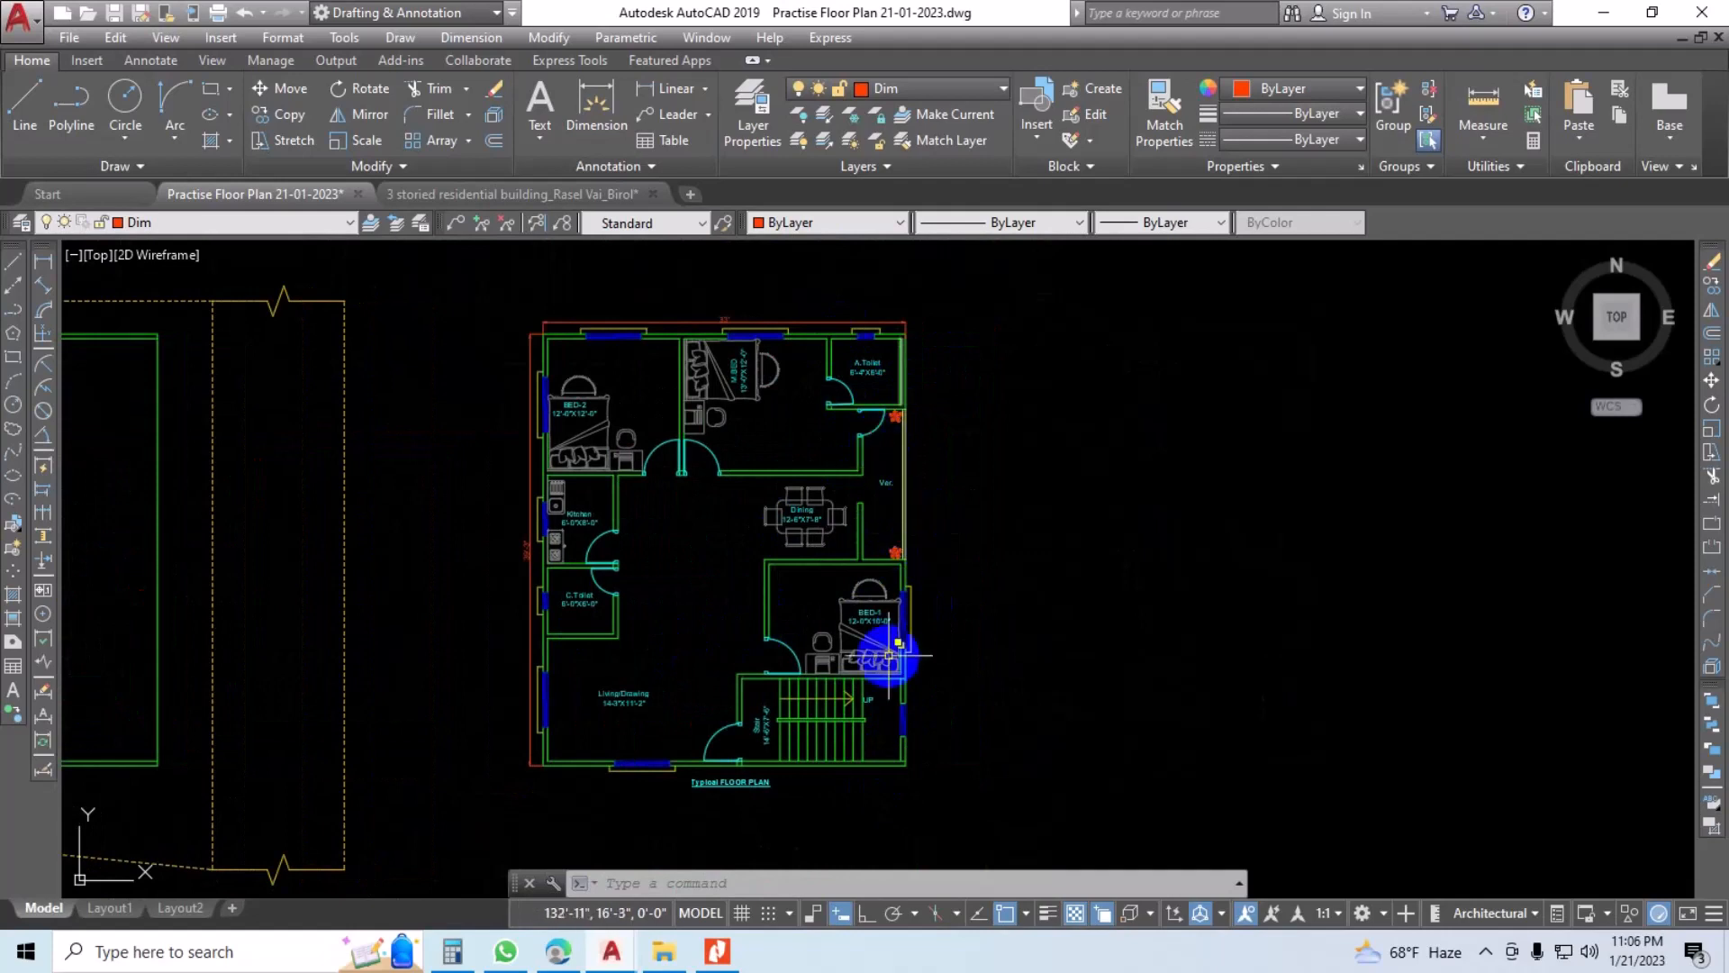
# Step: Copy the Typical FLOOR PLAN title to just outside the east wall, beside the veranda
pyautogui.moveTo(909, 639); pyautogui.dragTo(656, 787, button='middle')
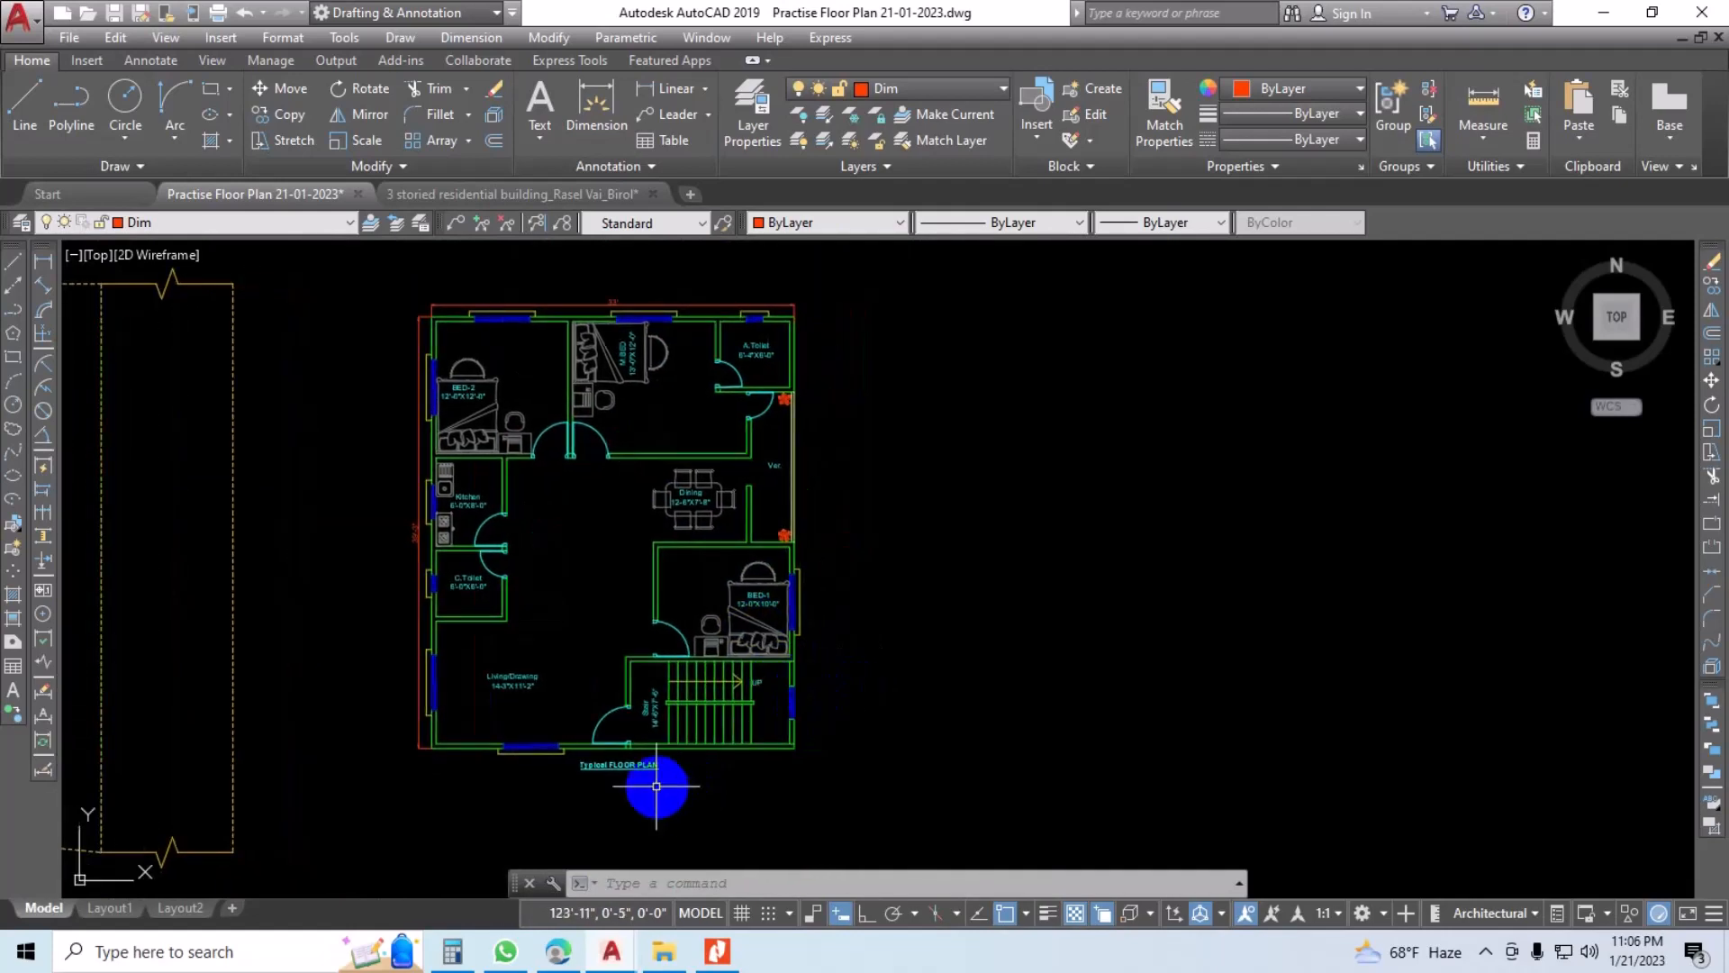
pyautogui.click(628, 772)
pyautogui.write('C')
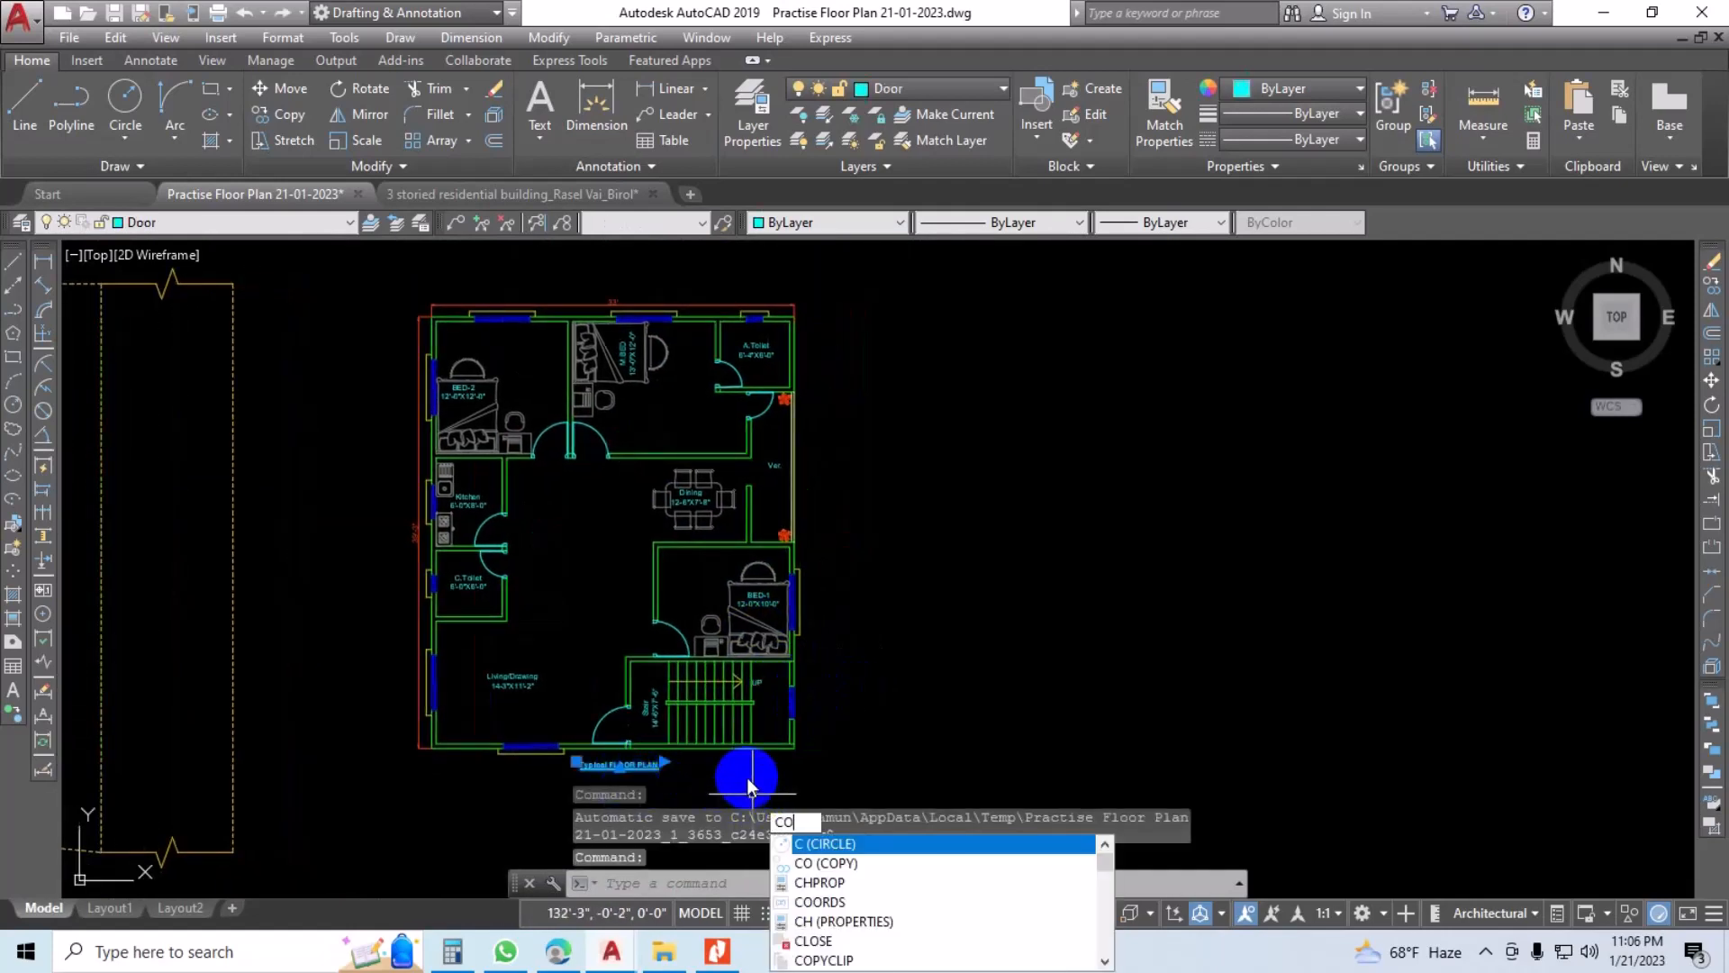
pyautogui.write('O')
pyautogui.press('Return')
pyautogui.click(764, 778)
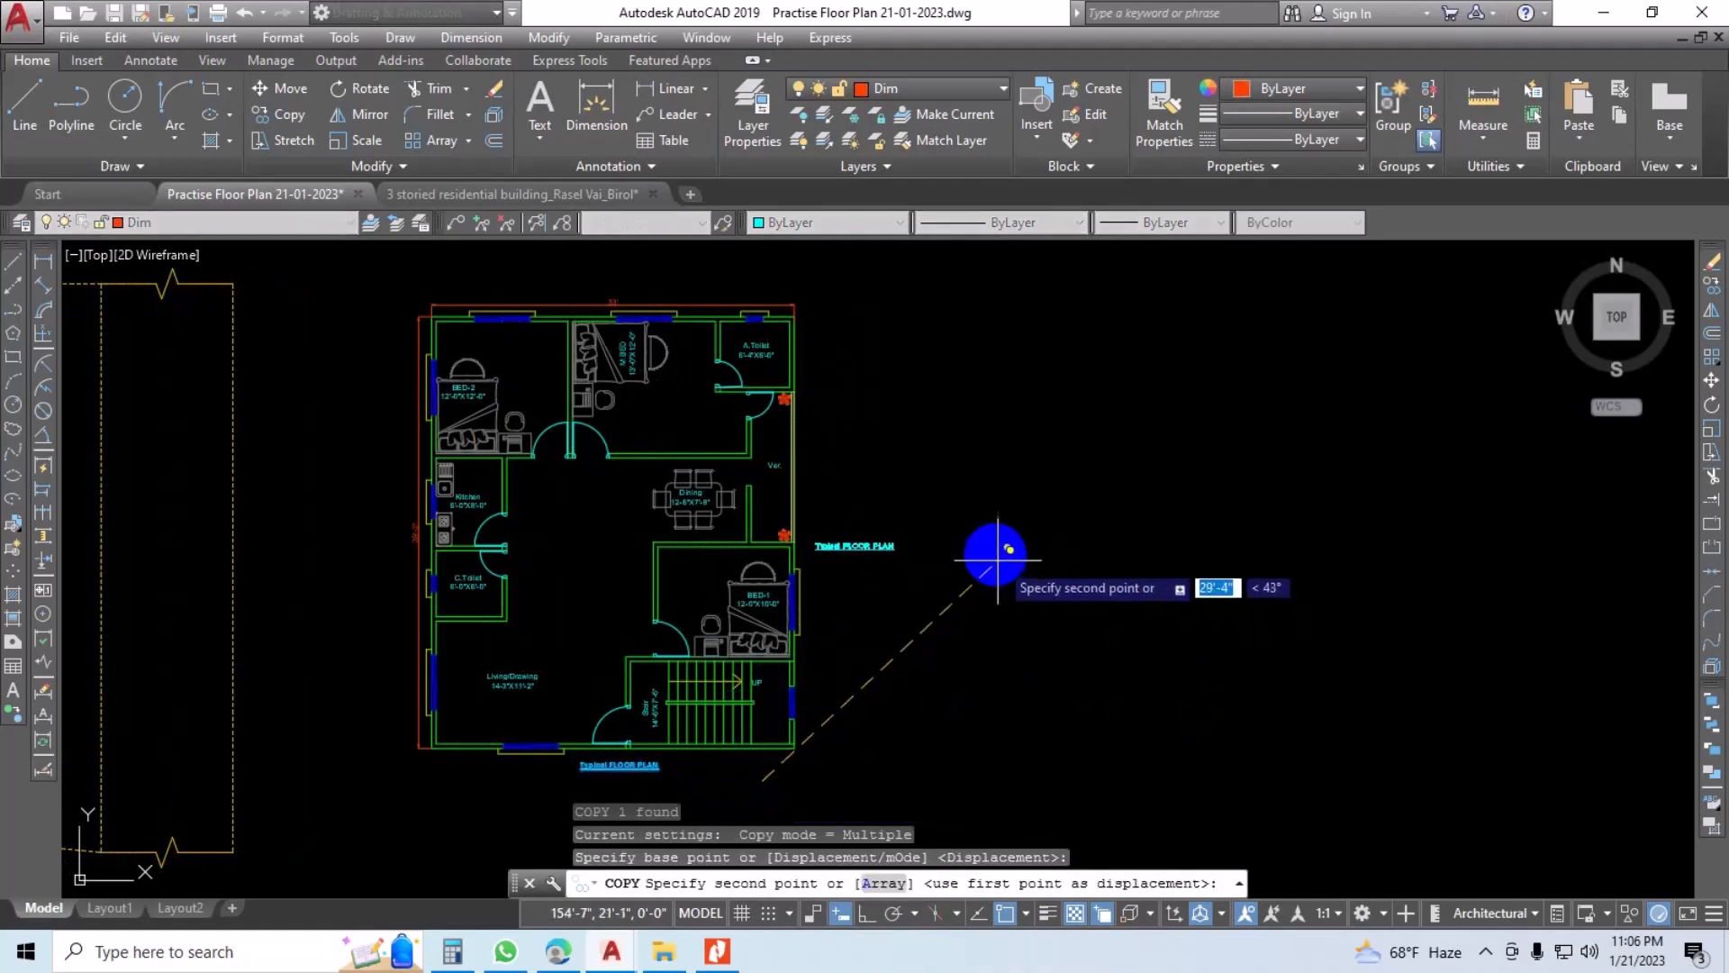
pyautogui.click(989, 504)
pyautogui.press('Escape')
# Step: Replace the copied title's text beside the veranda with FRONT and narrow its text box to fit the word
pyautogui.scroll(4, 847, 491)
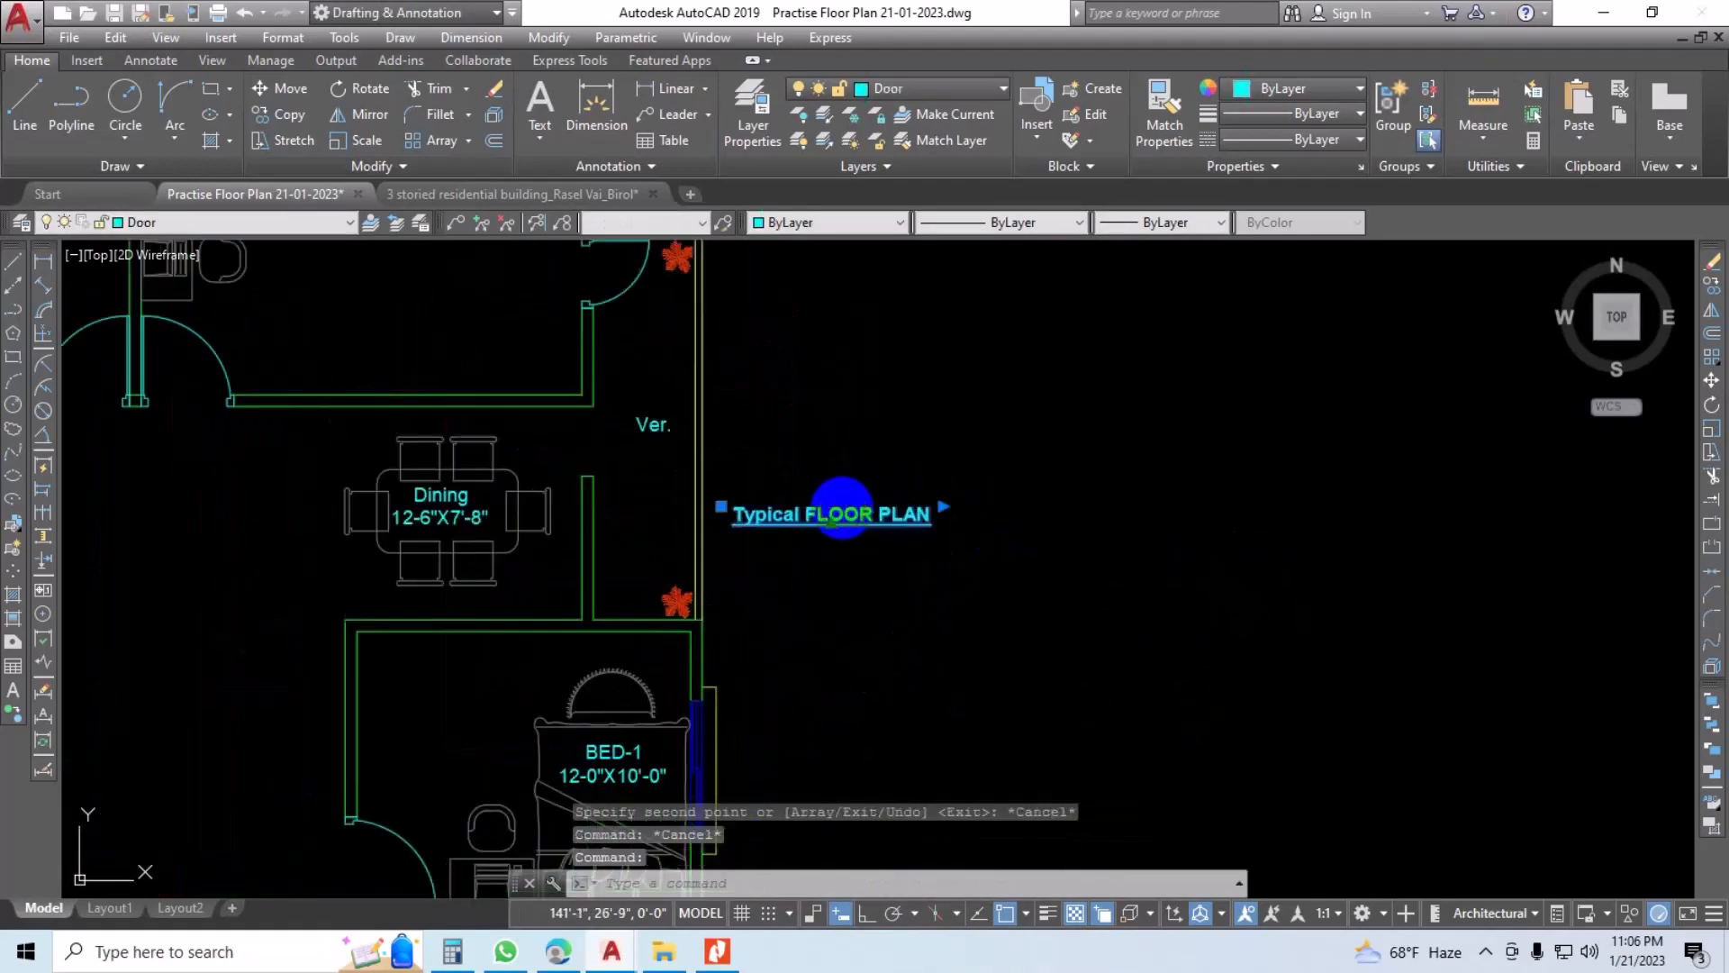
pyautogui.doubleClick(846, 512)
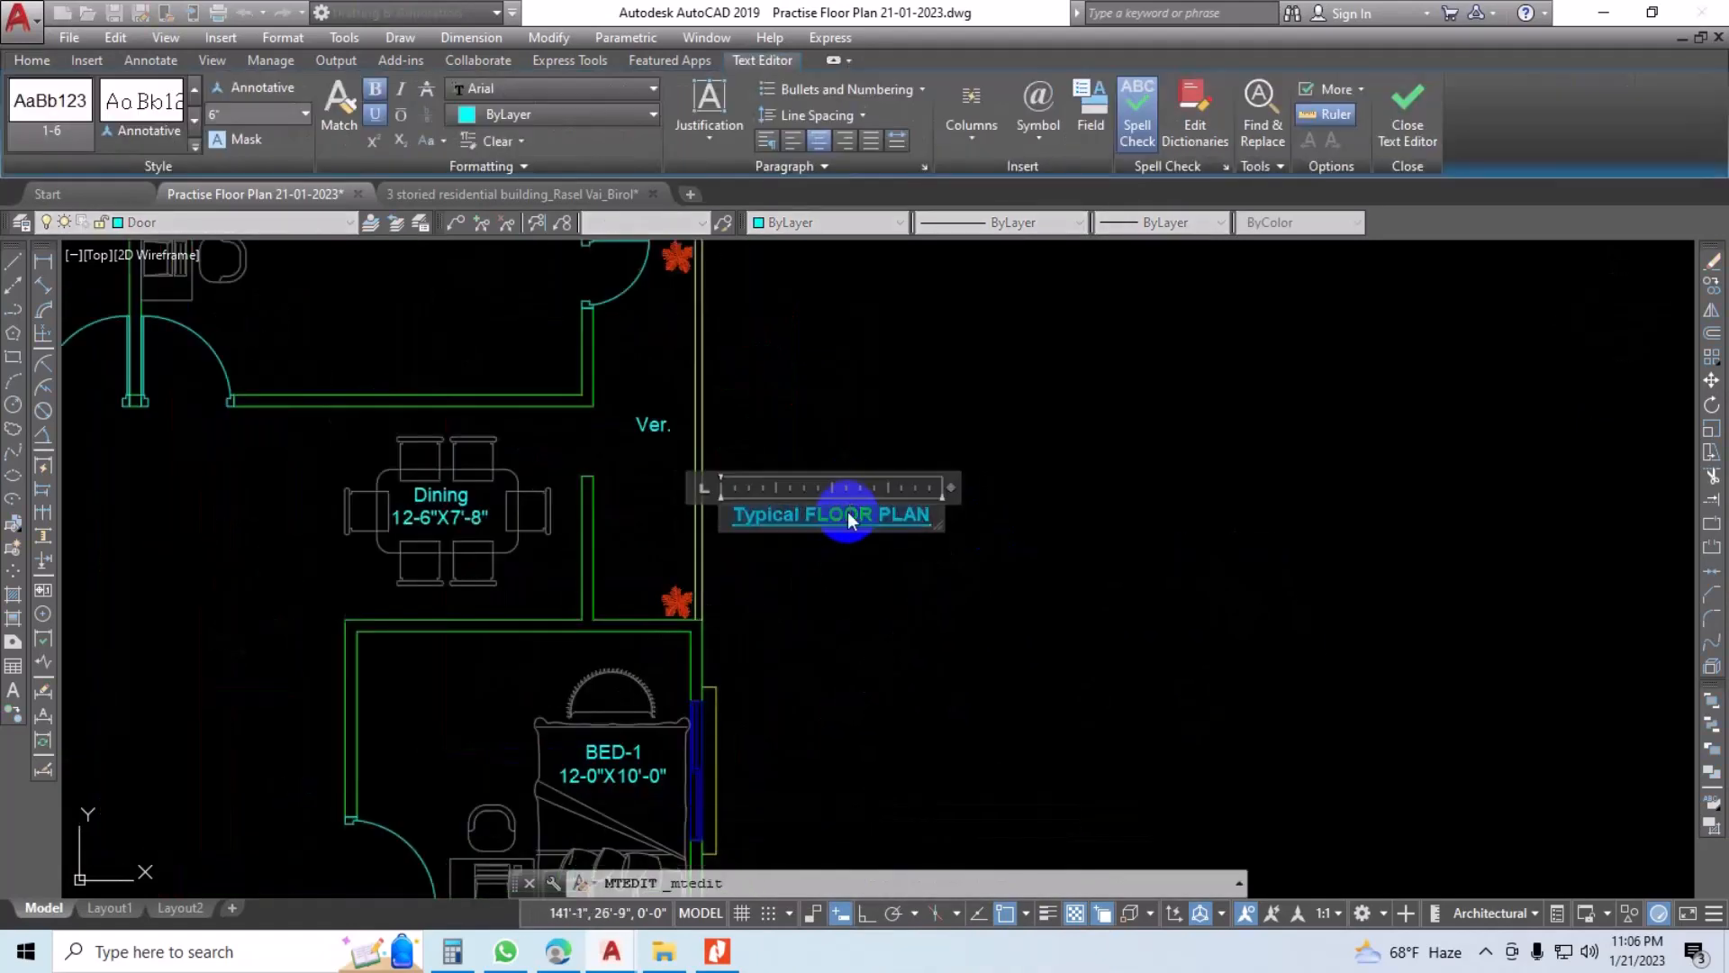
pyautogui.write('FRONT')
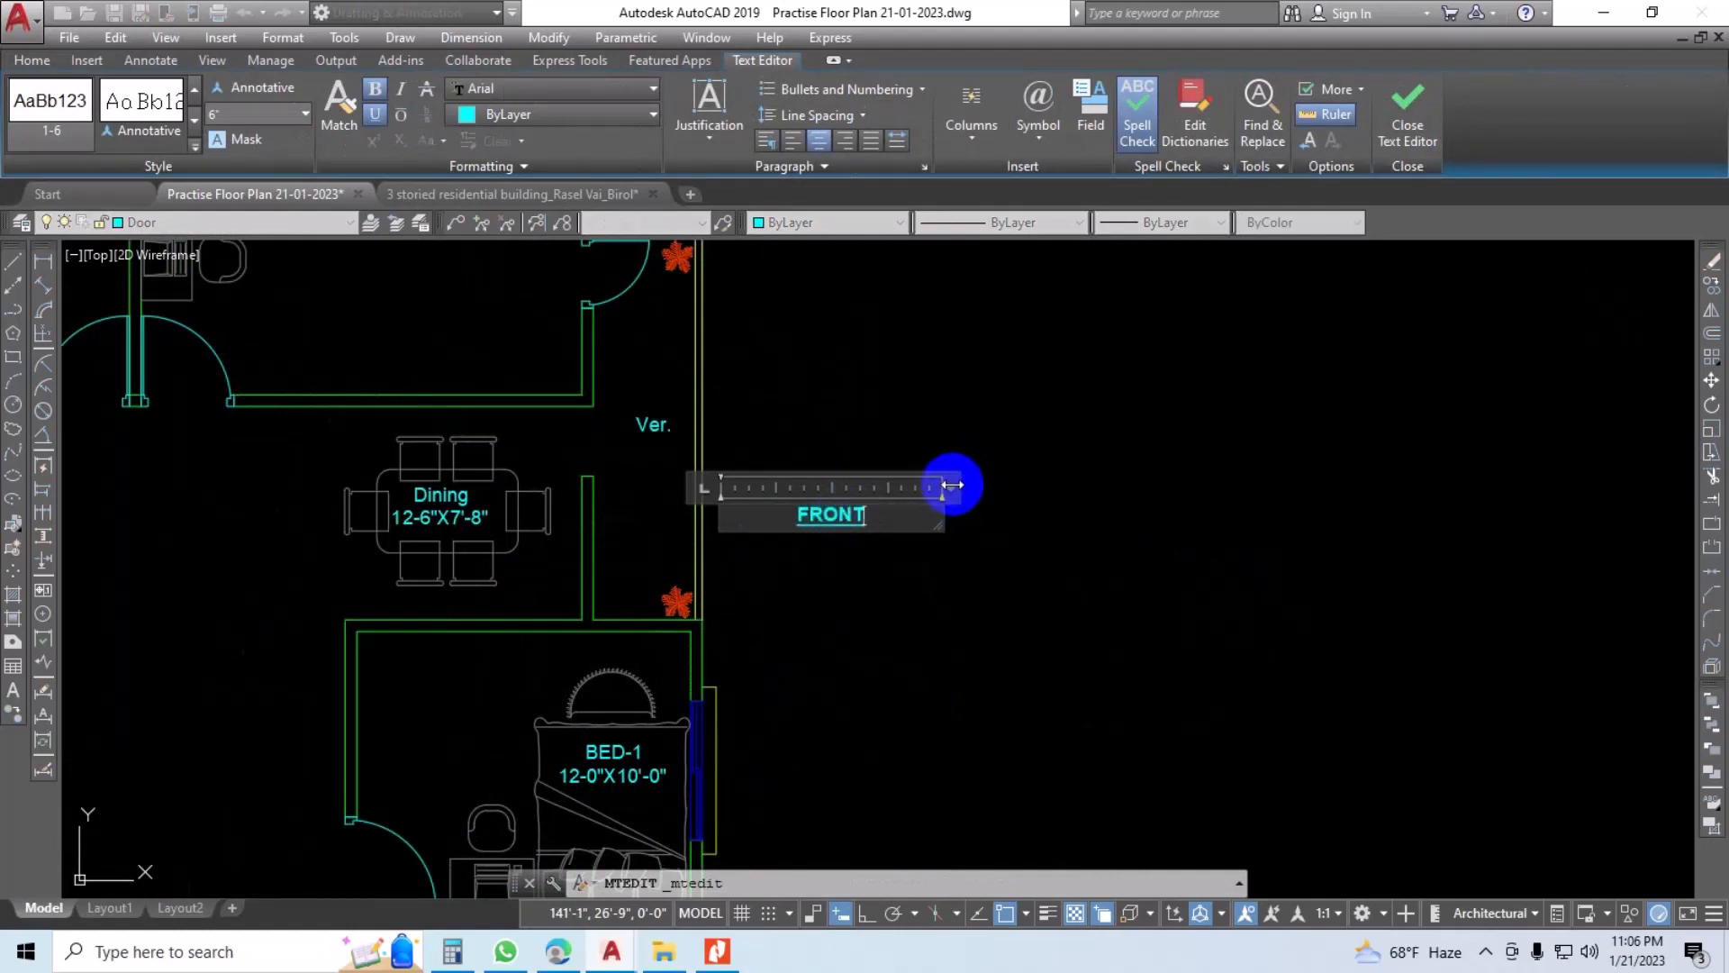
pyautogui.moveTo(952, 485); pyautogui.dragTo(808, 487)
pyautogui.click(838, 502)
# Step: Rotate the FRONT label 90 degrees counterclockwise with Ortho on so it reads vertically
pyautogui.click(808, 490)
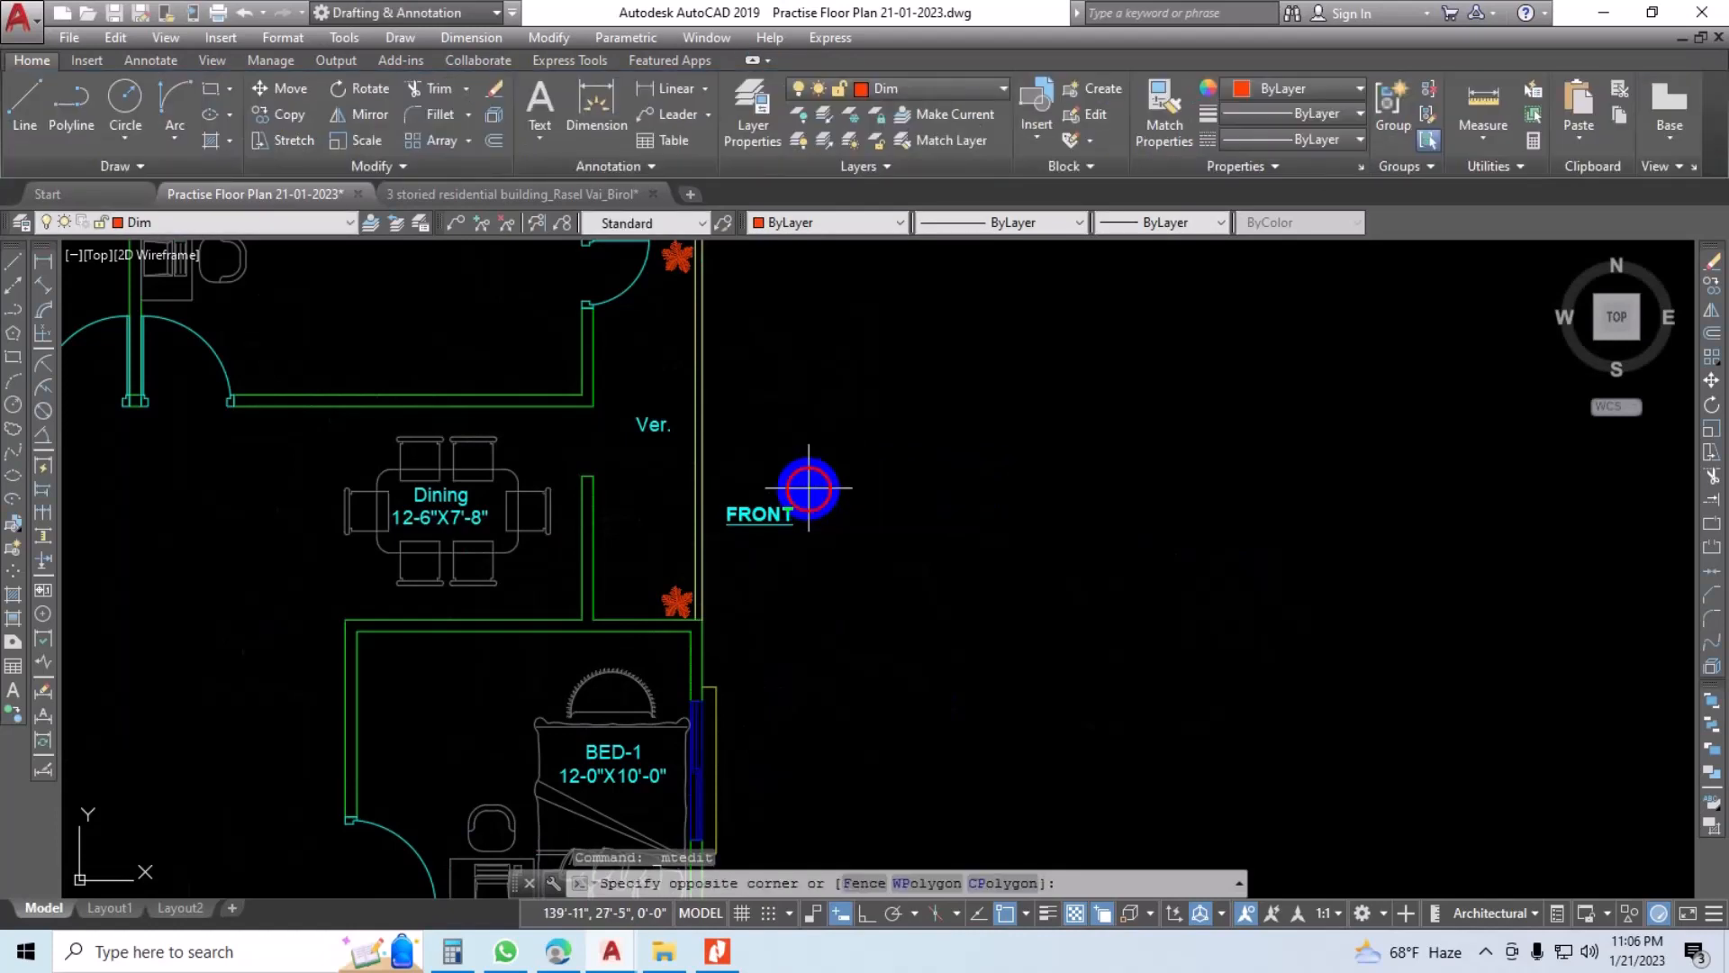
pyautogui.click(775, 518)
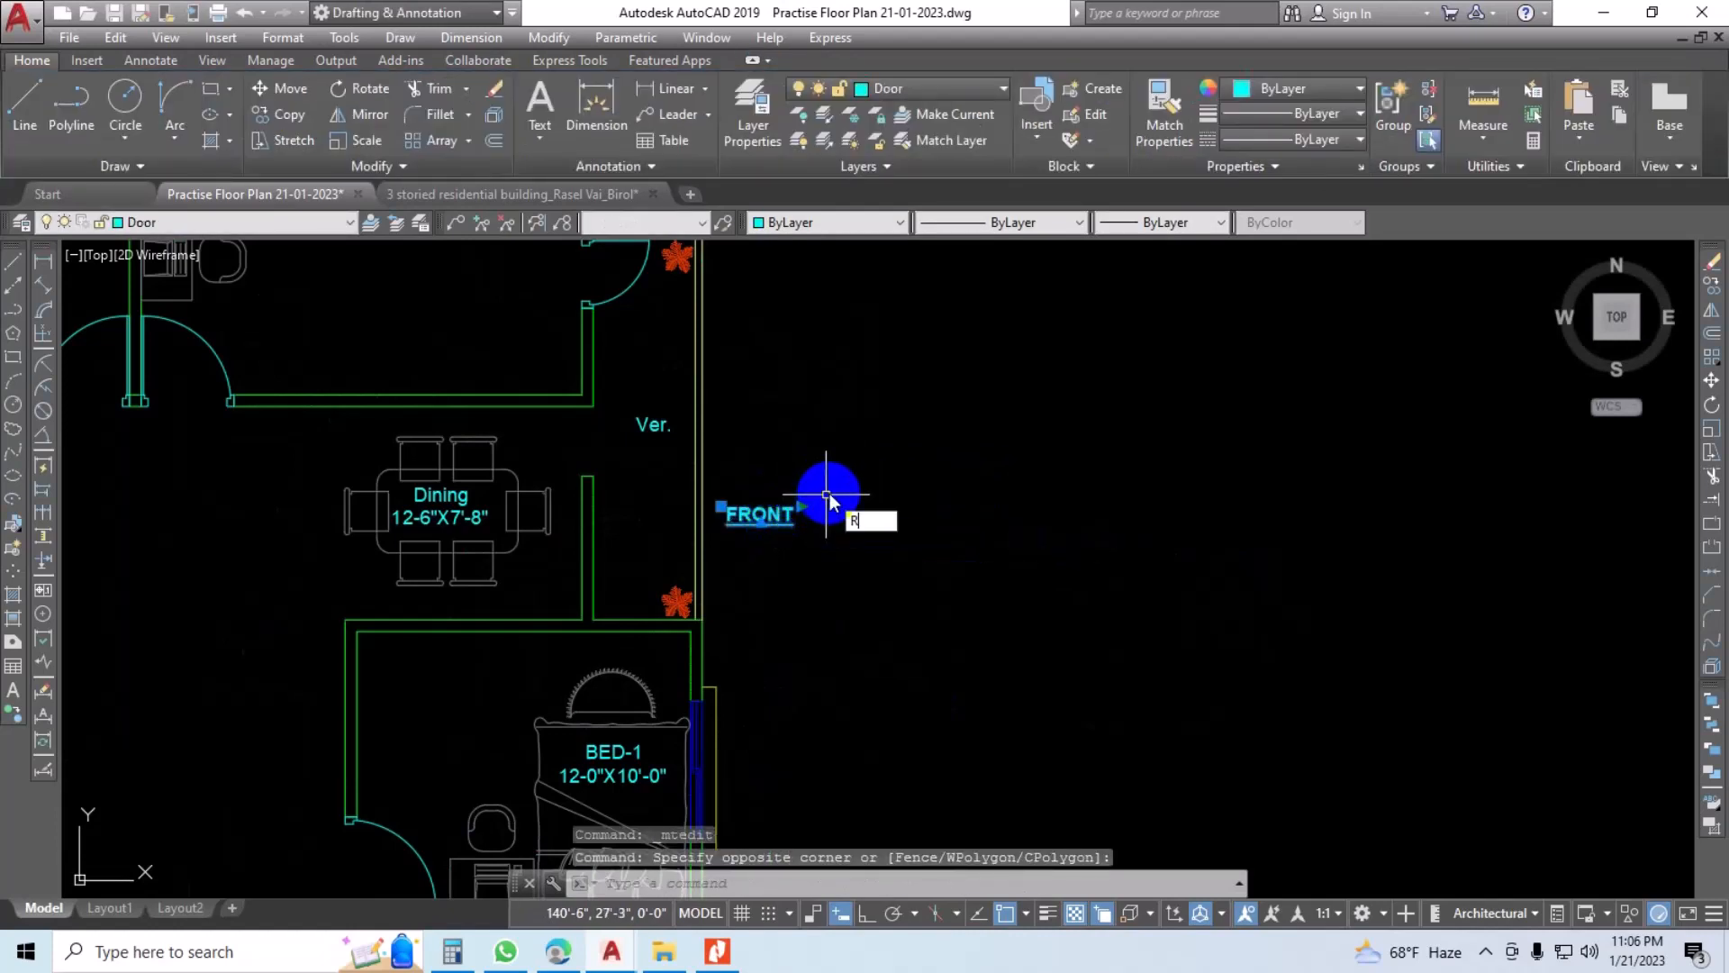
pyautogui.write('O')
pyautogui.press('Return')
pyautogui.click(912, 503)
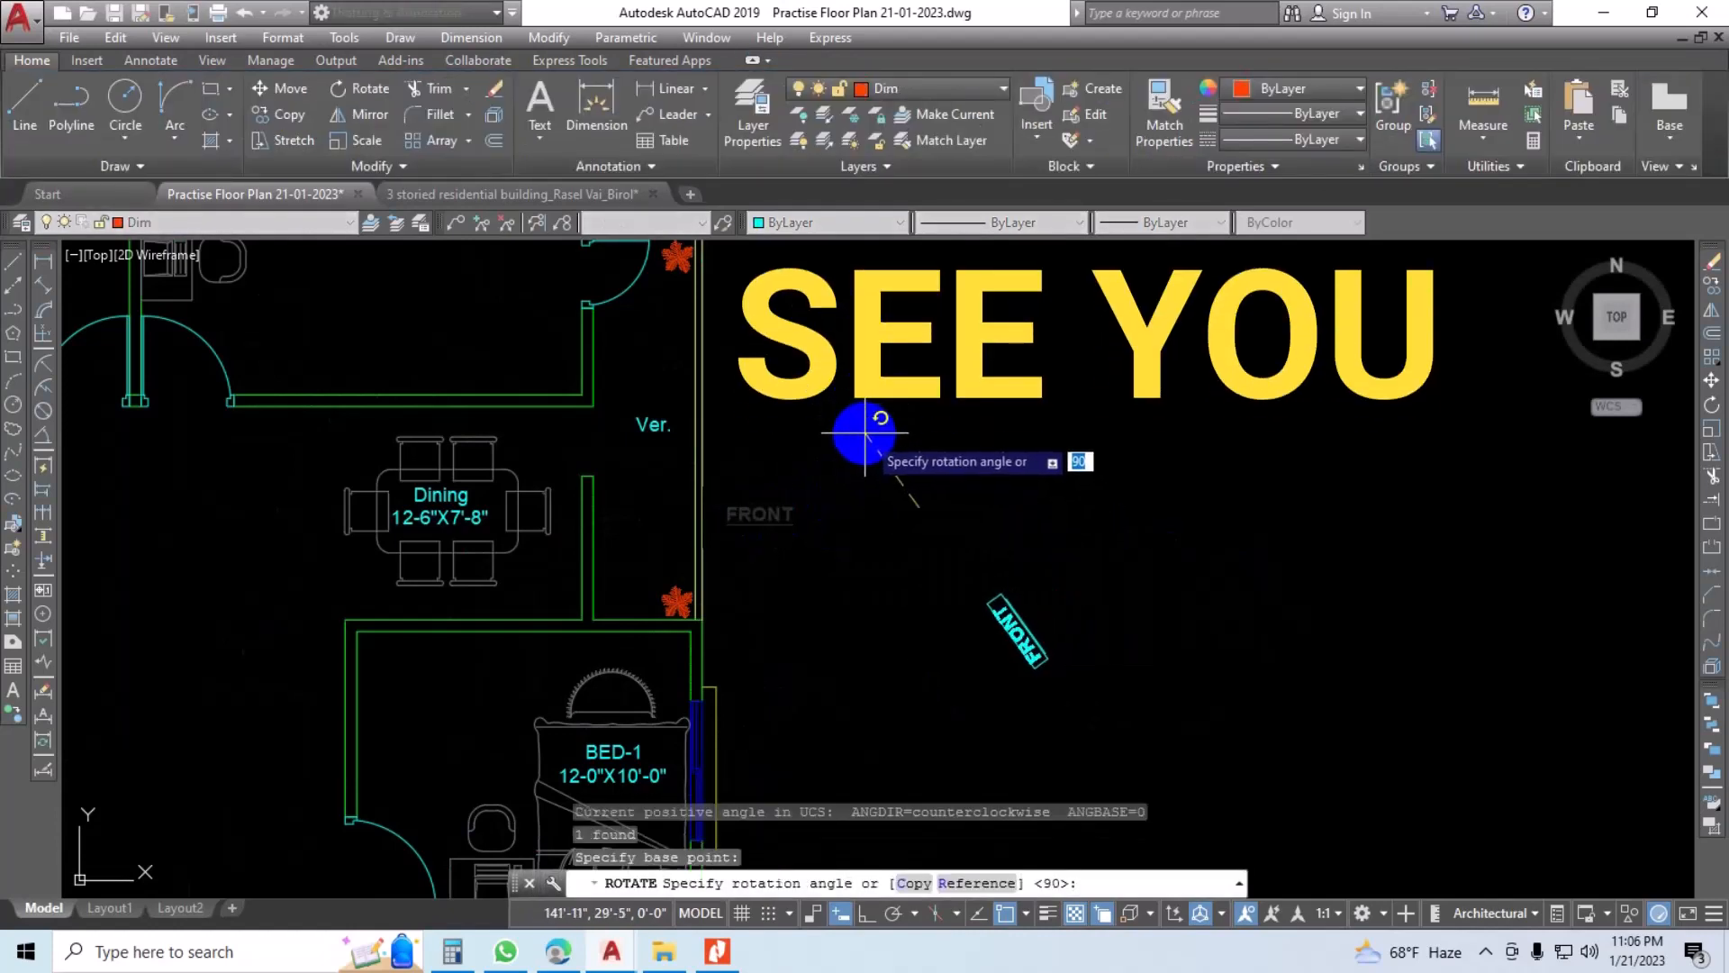
pyautogui.press('F8')
pyautogui.click(889, 416)
# Step: Move the vertical FRONT label horizontally west to just outside the east wall, near the BED-1 window
pyautogui.click(982, 581)
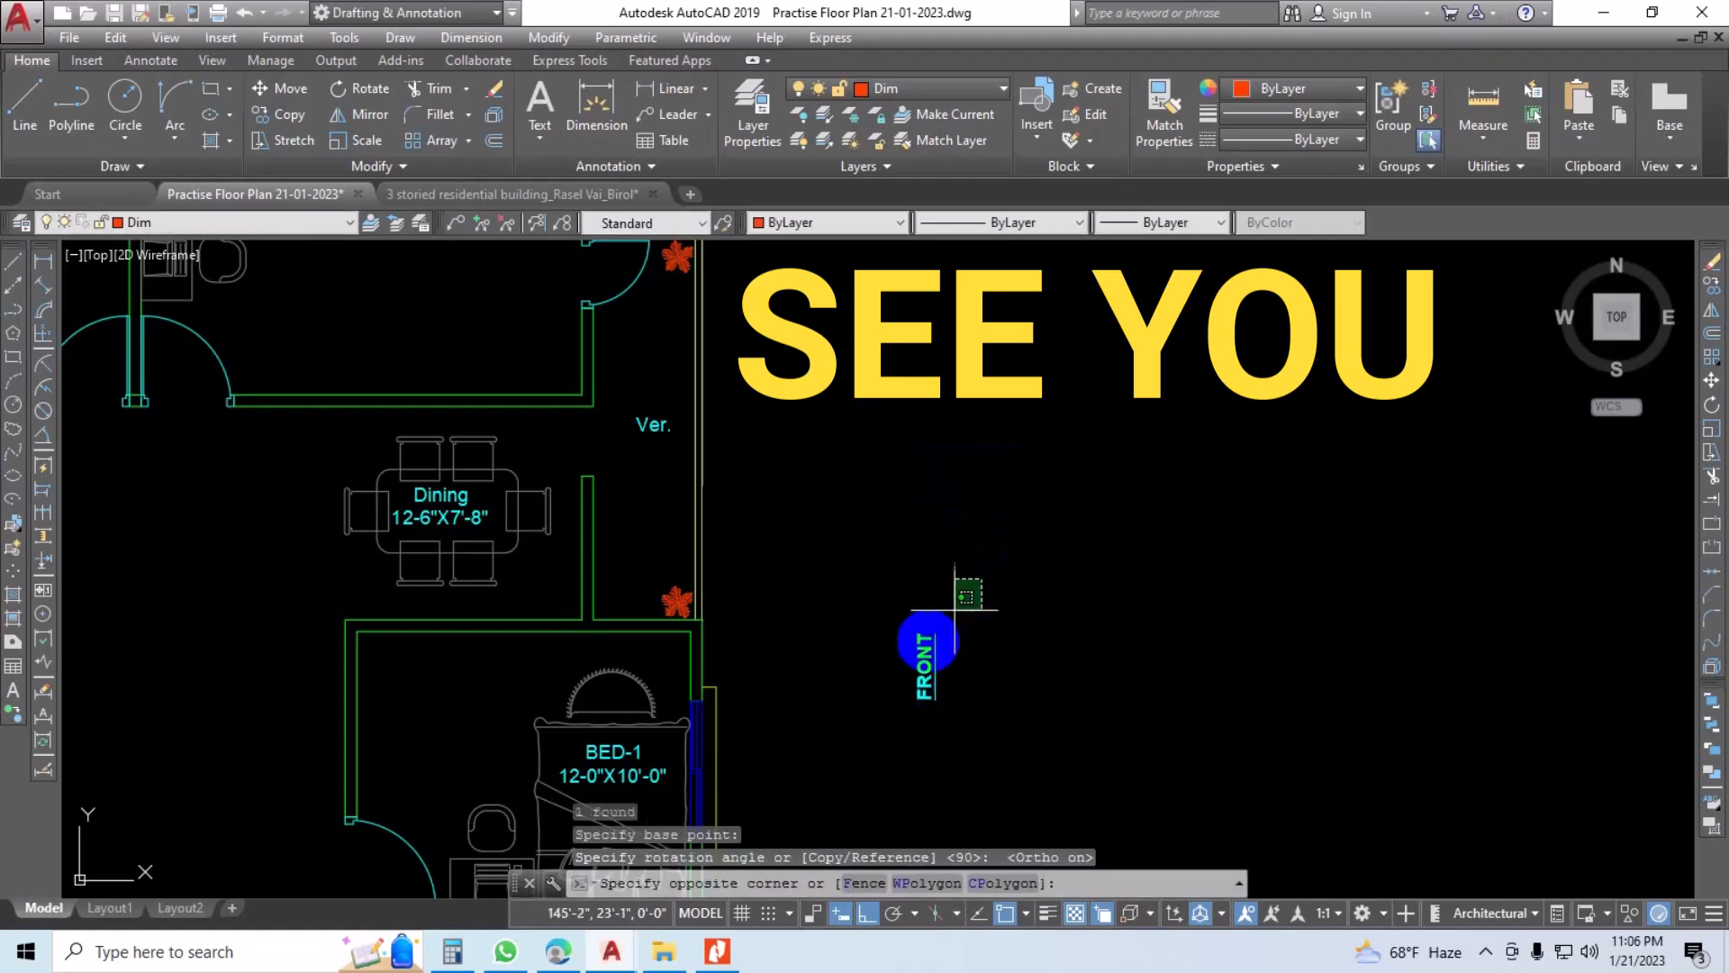
pyautogui.click(932, 635)
pyautogui.write('m')
pyautogui.press('Return')
pyautogui.click(1153, 668)
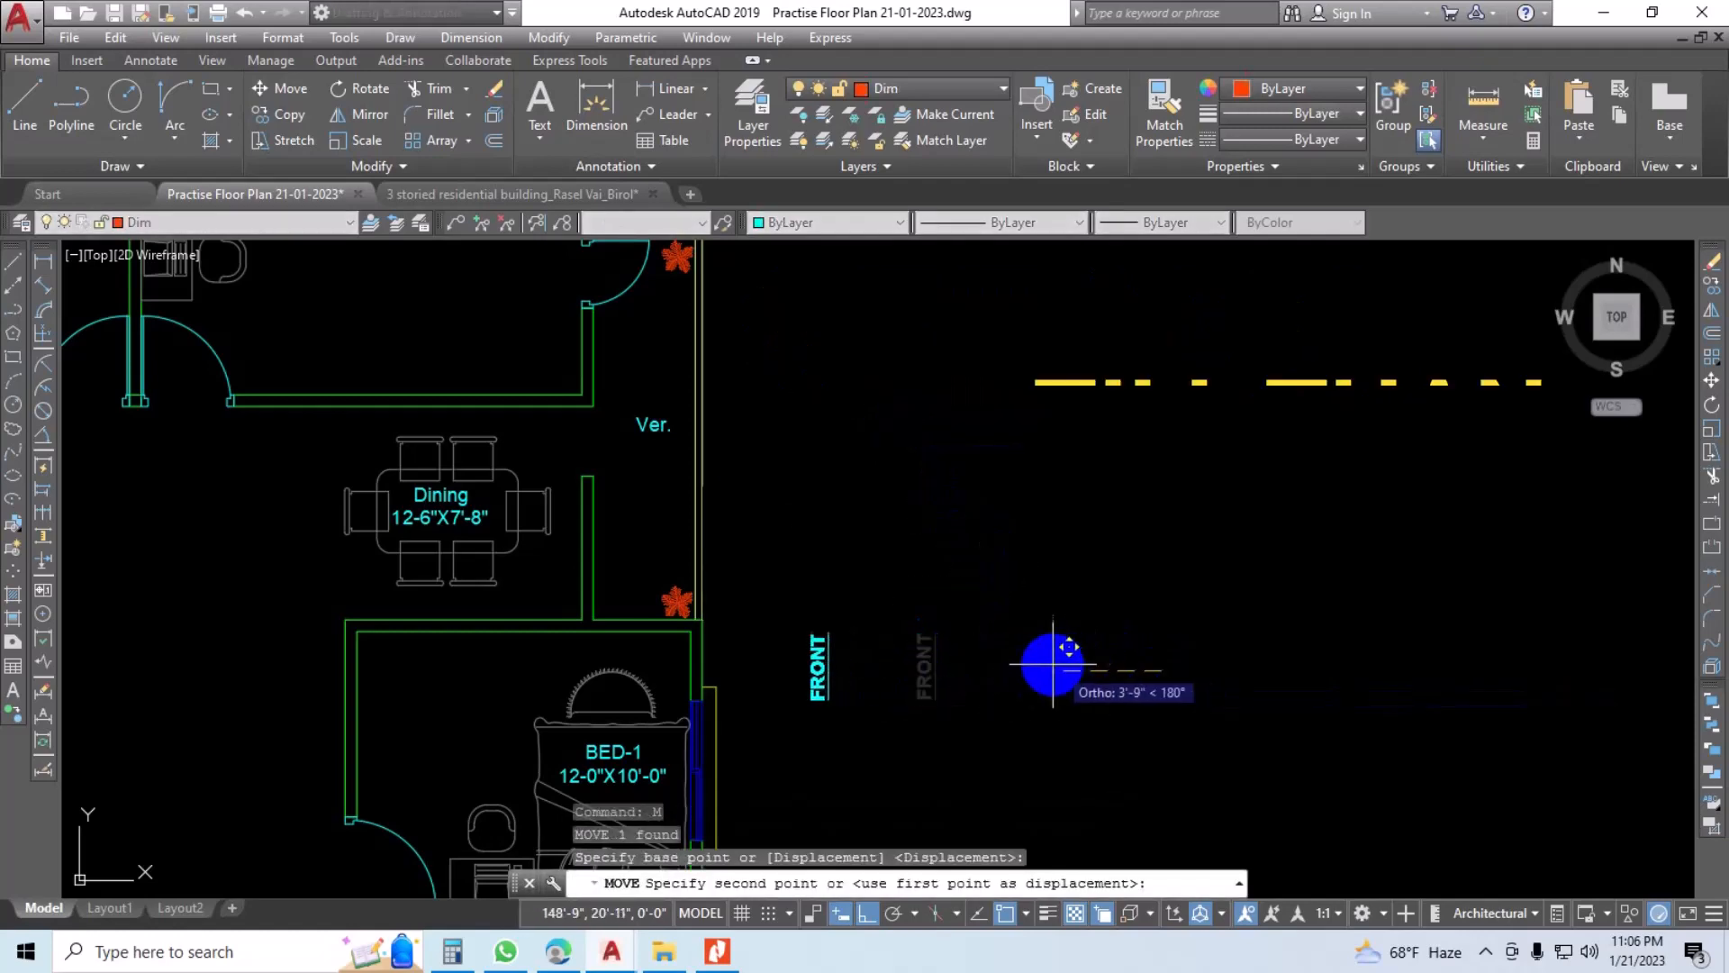
pyautogui.click(971, 617)
pyautogui.scroll(-4, 945, 601)
pyautogui.moveTo(950, 668); pyautogui.dragTo(942, 564, button='middle')
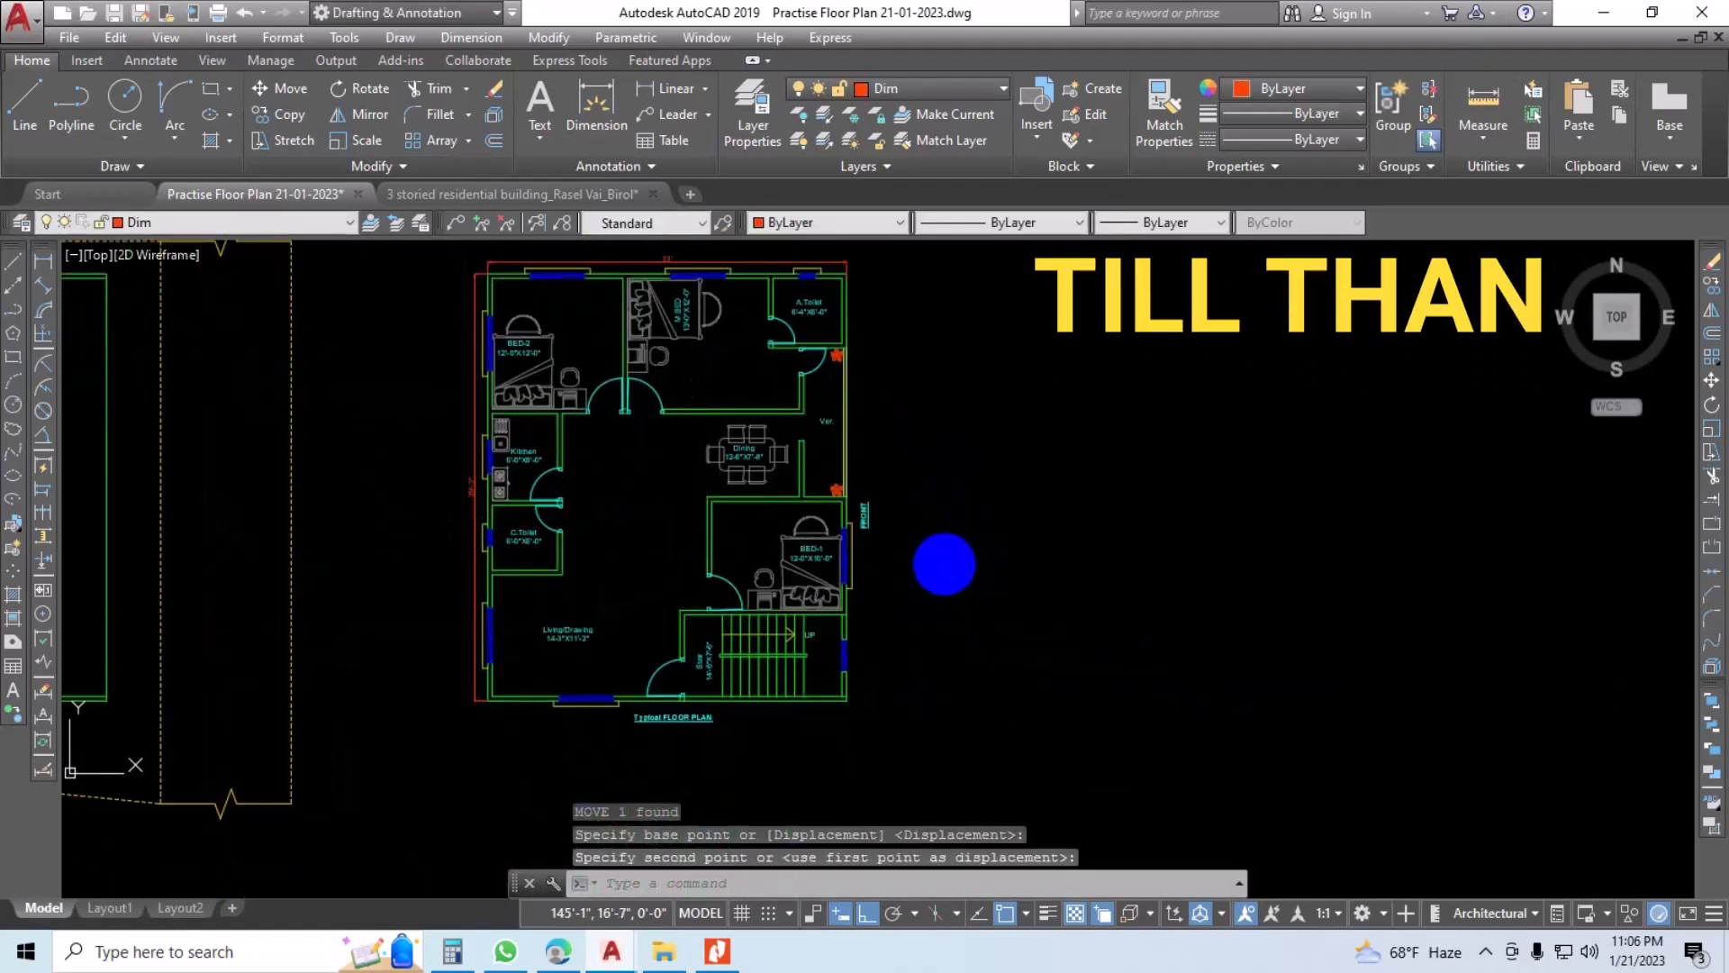
pyautogui.scroll(-2, 795, 510)
pyautogui.moveTo(795, 510); pyautogui.dragTo(860, 584, button='middle')
pyautogui.scroll(5, 806, 591)
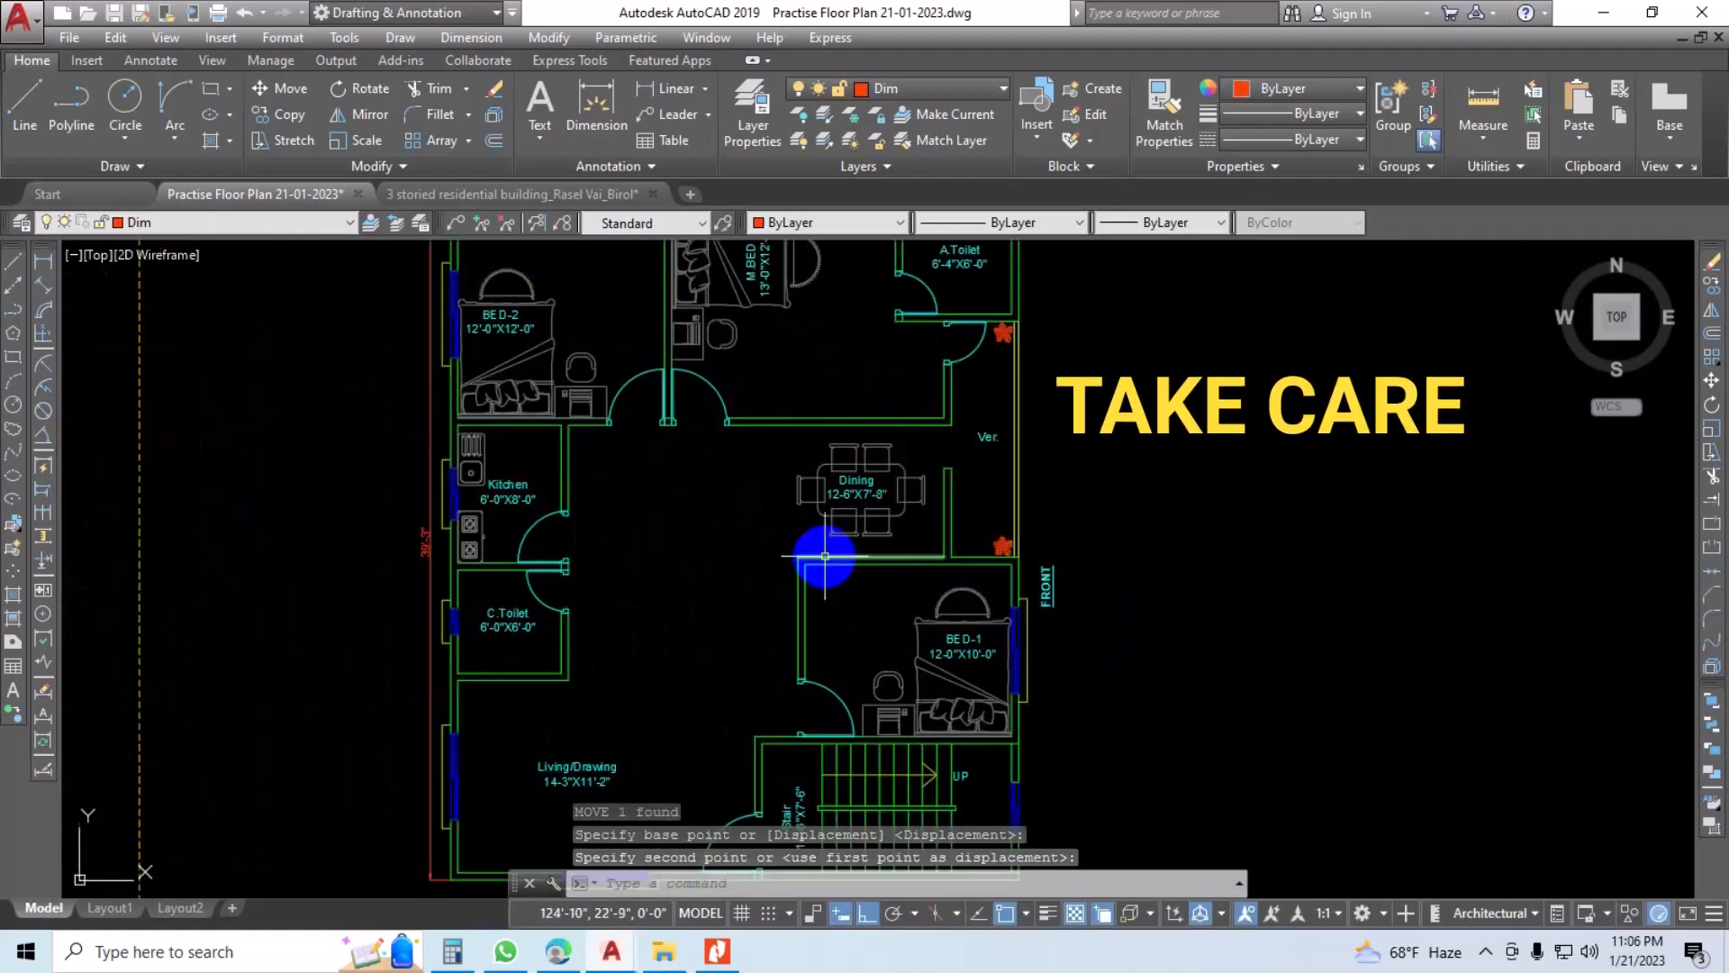